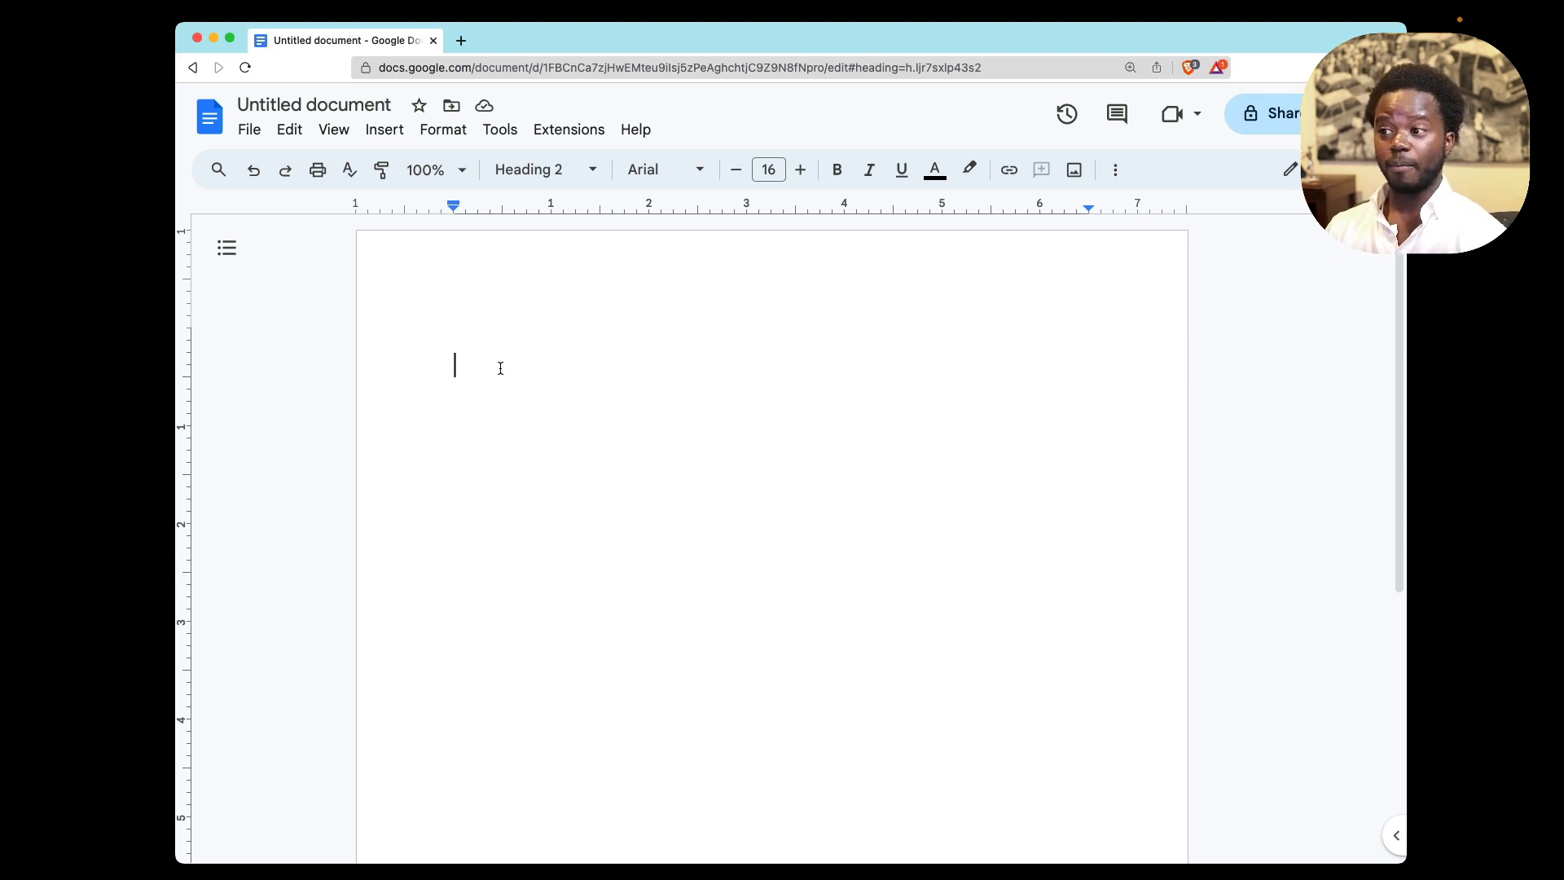
{"action": "left_click_drag", "start_coordinate": [500, 369], "coordinate": [388, 338]}
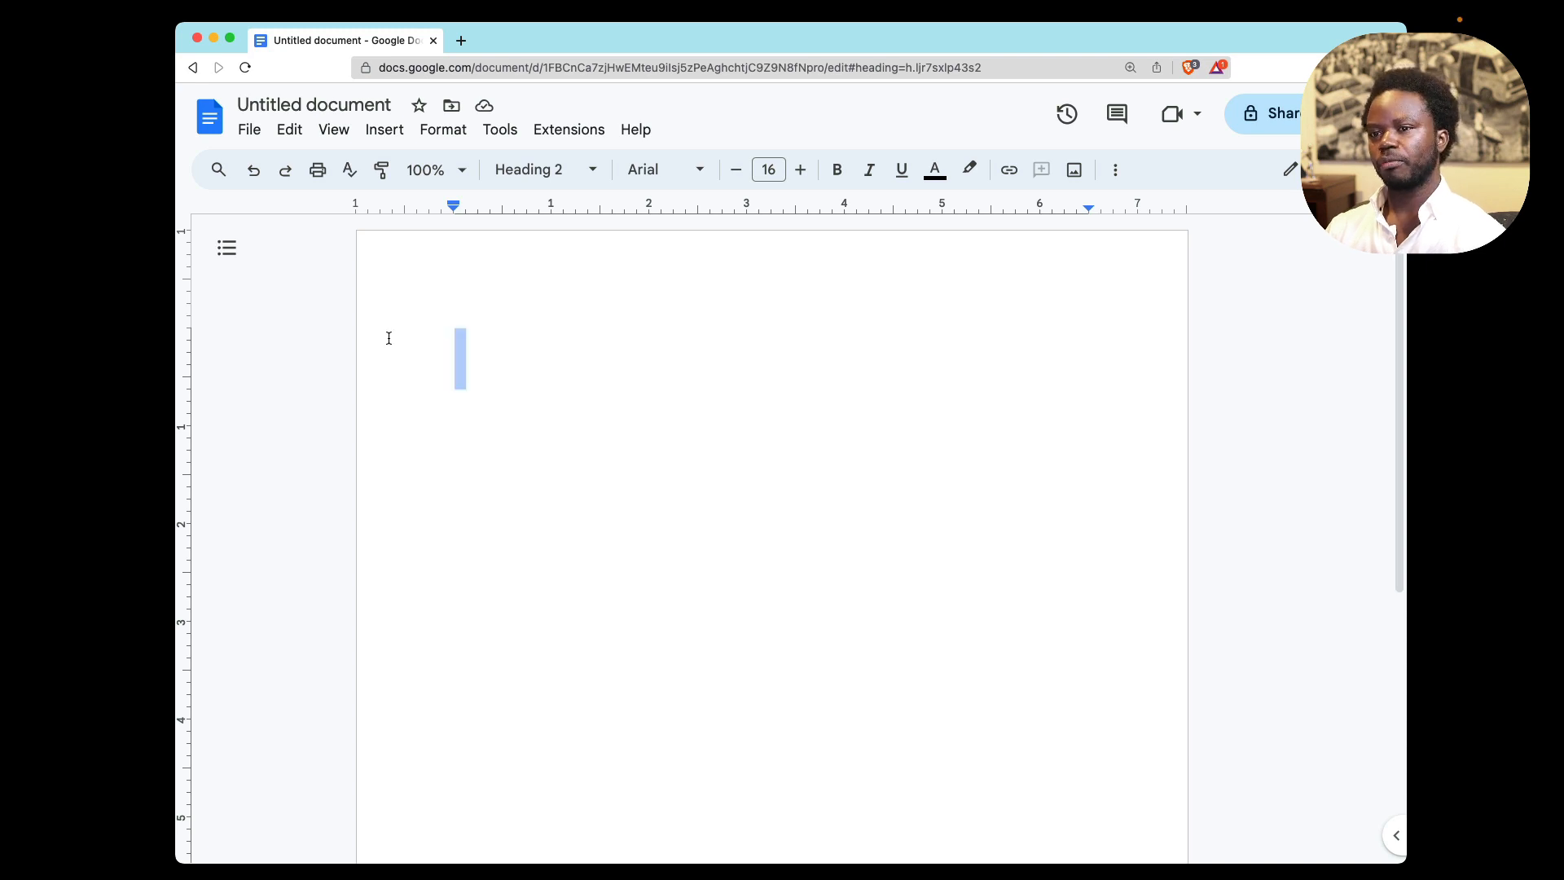
{"action": "left_click", "coordinate": [500, 349]}
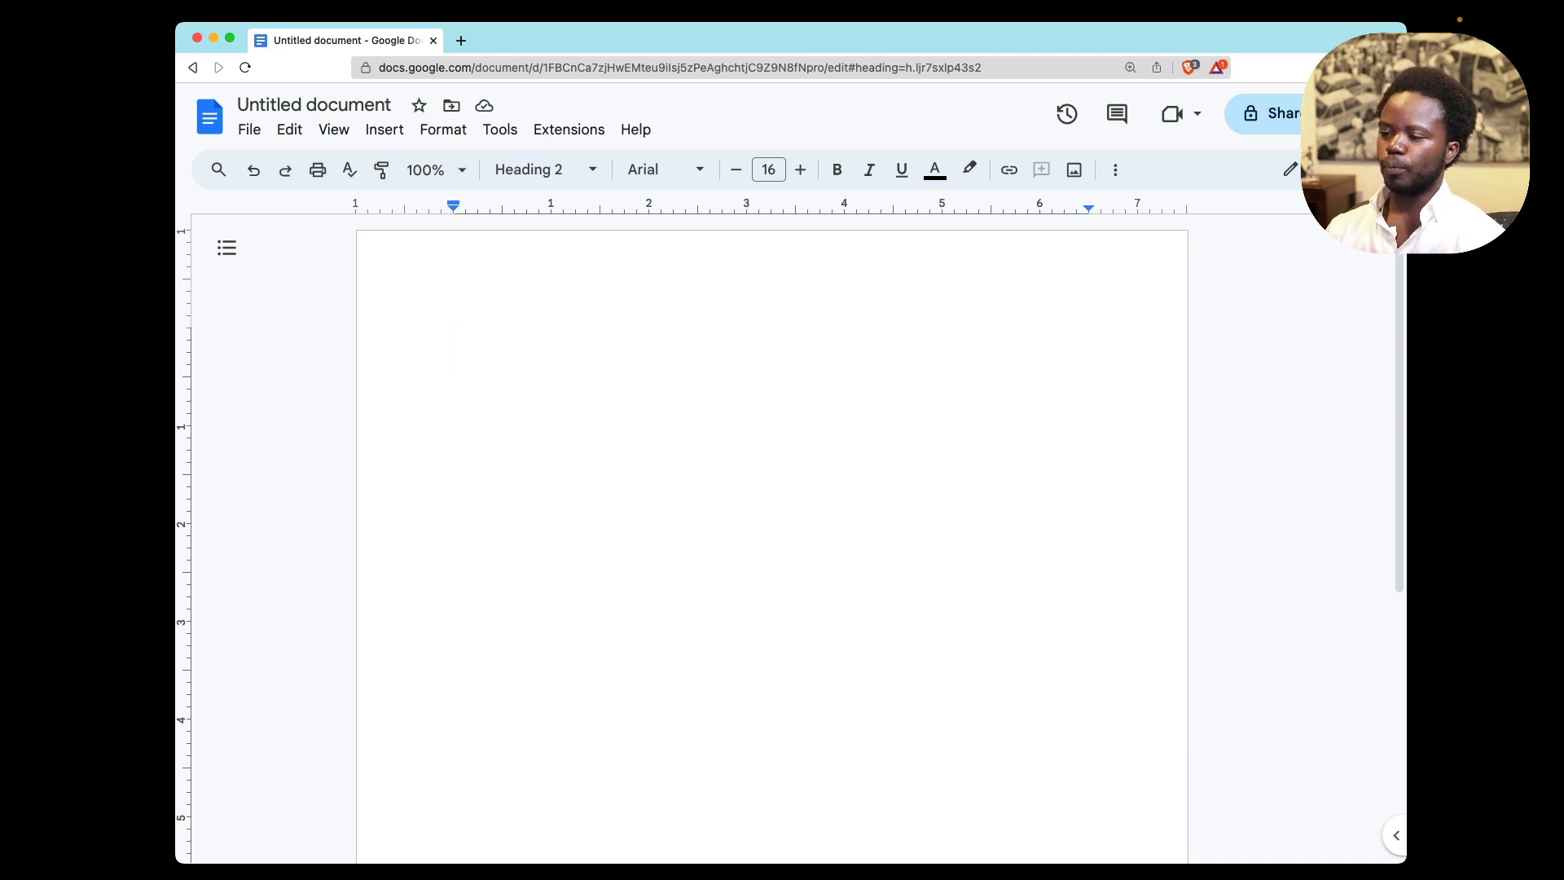
{"action": "key", "text": "super+Tab"}
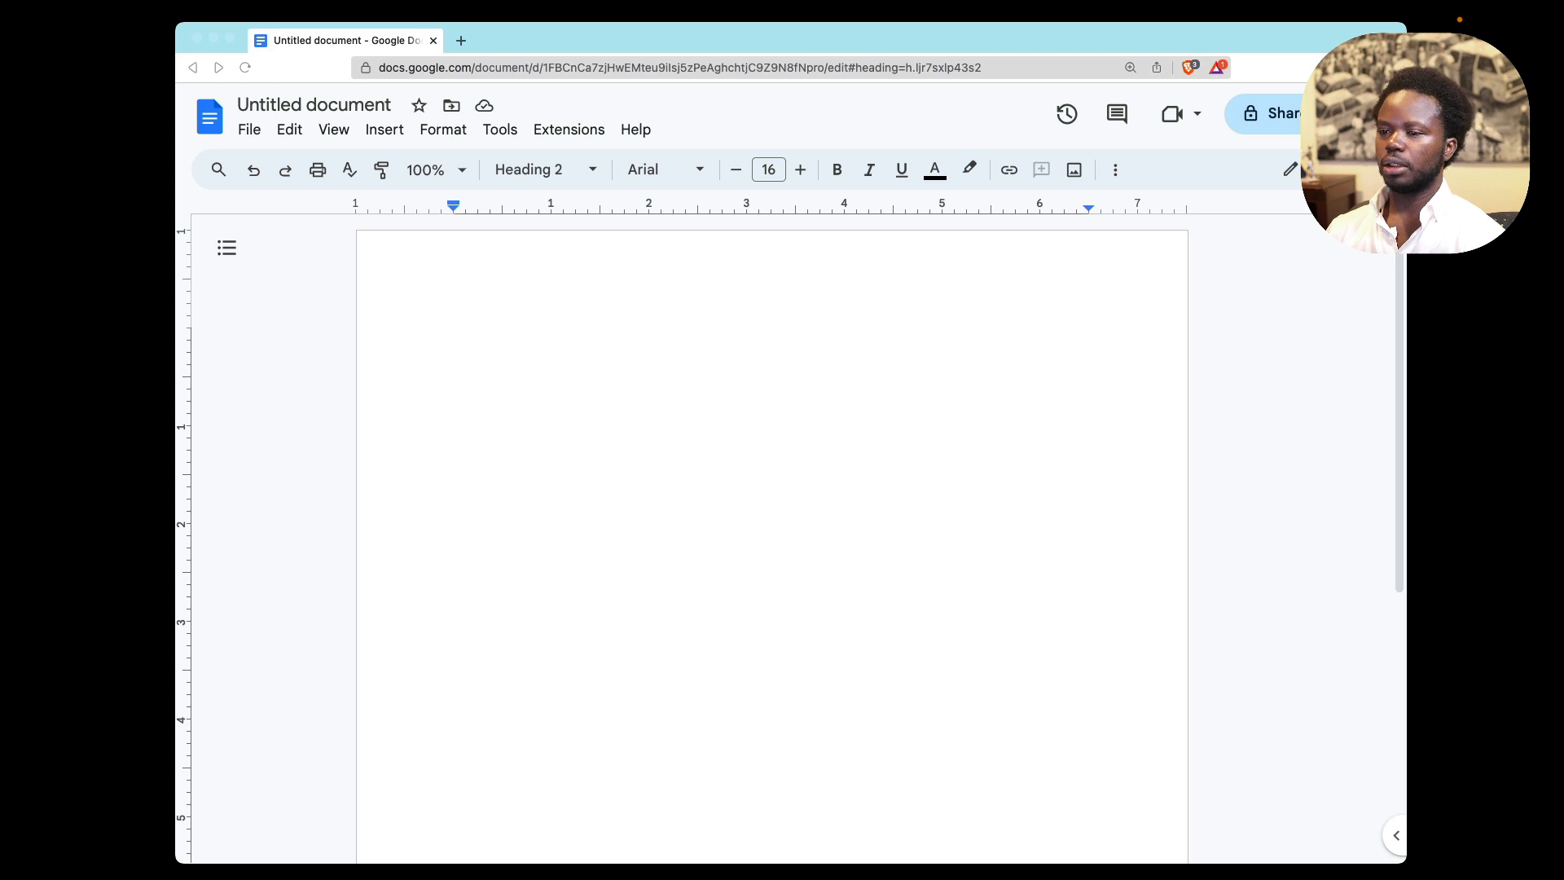
Write "How to write fast and format beautiful" as the first line of the blank document.
{"action": "left_click", "coordinate": [578, 359]}
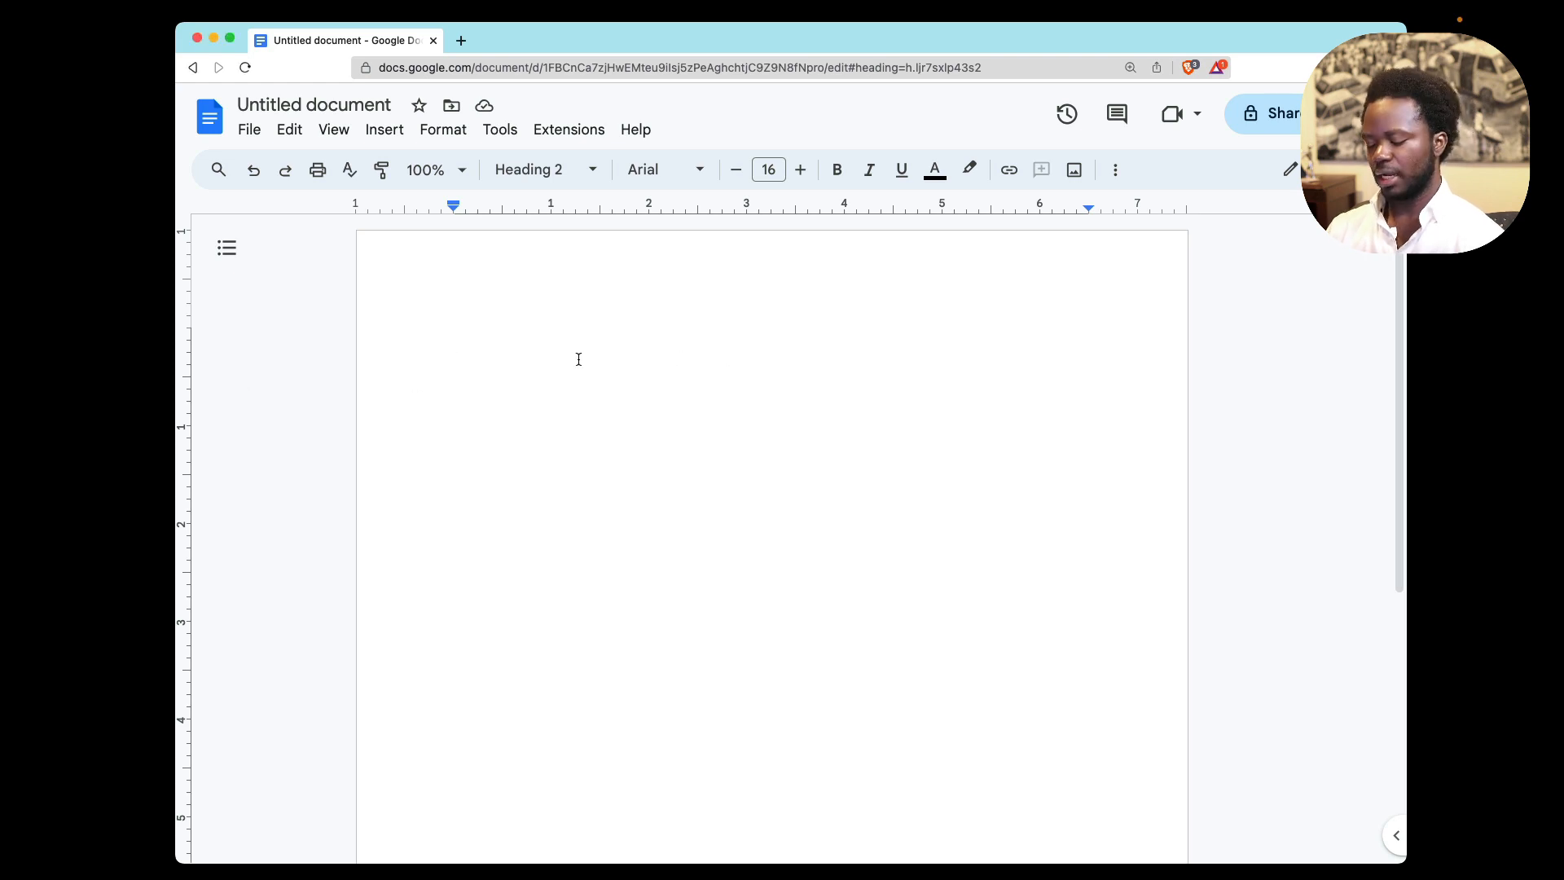
{"action": "type", "text": "How to "}
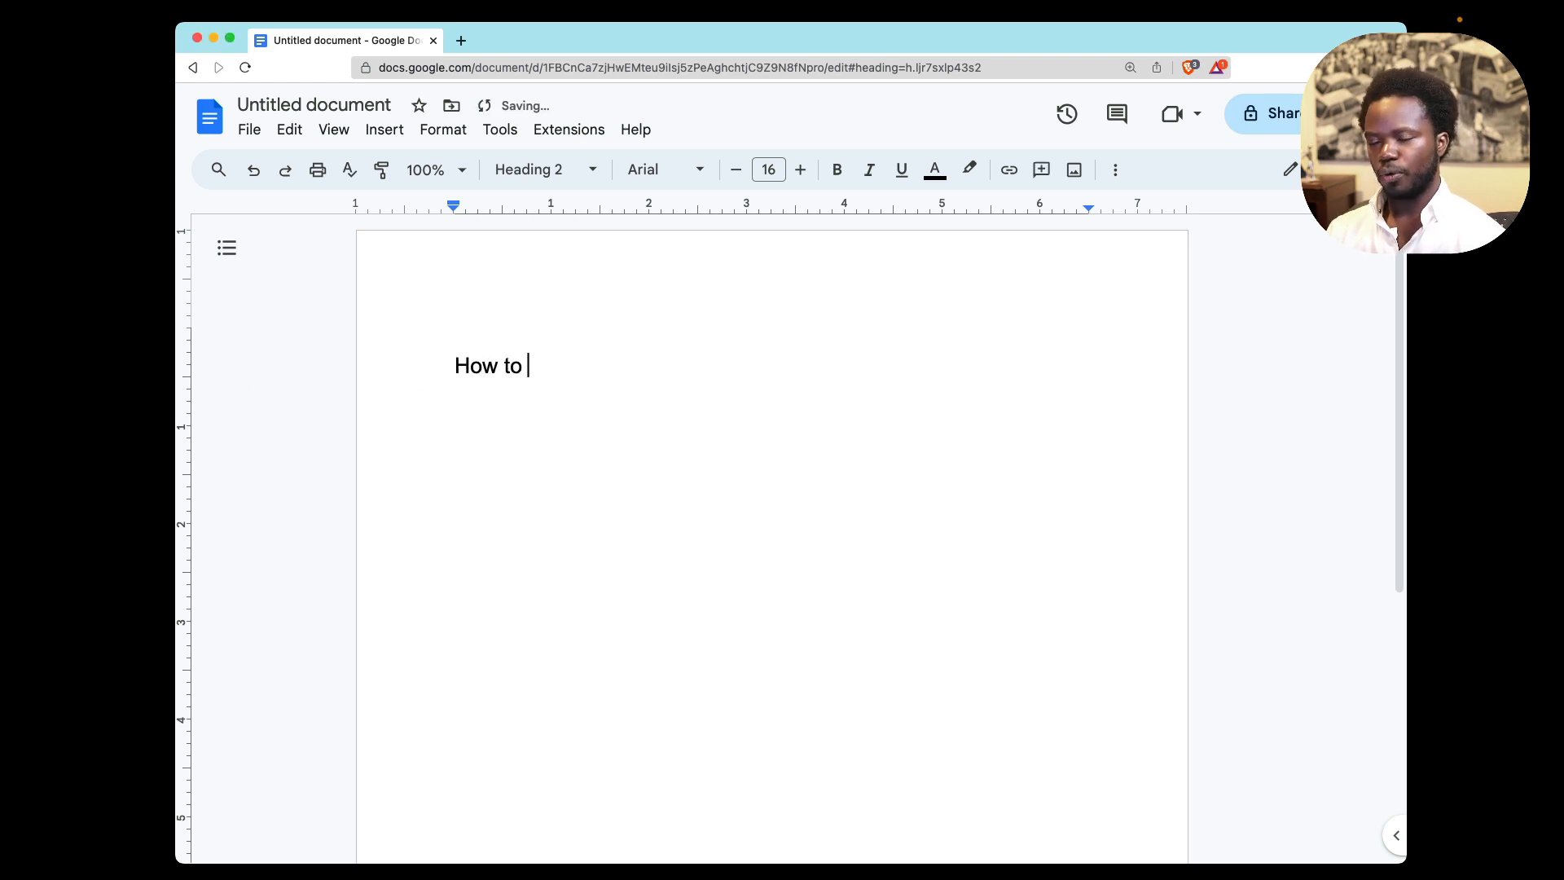
{"action": "type", "text": "write fast"}
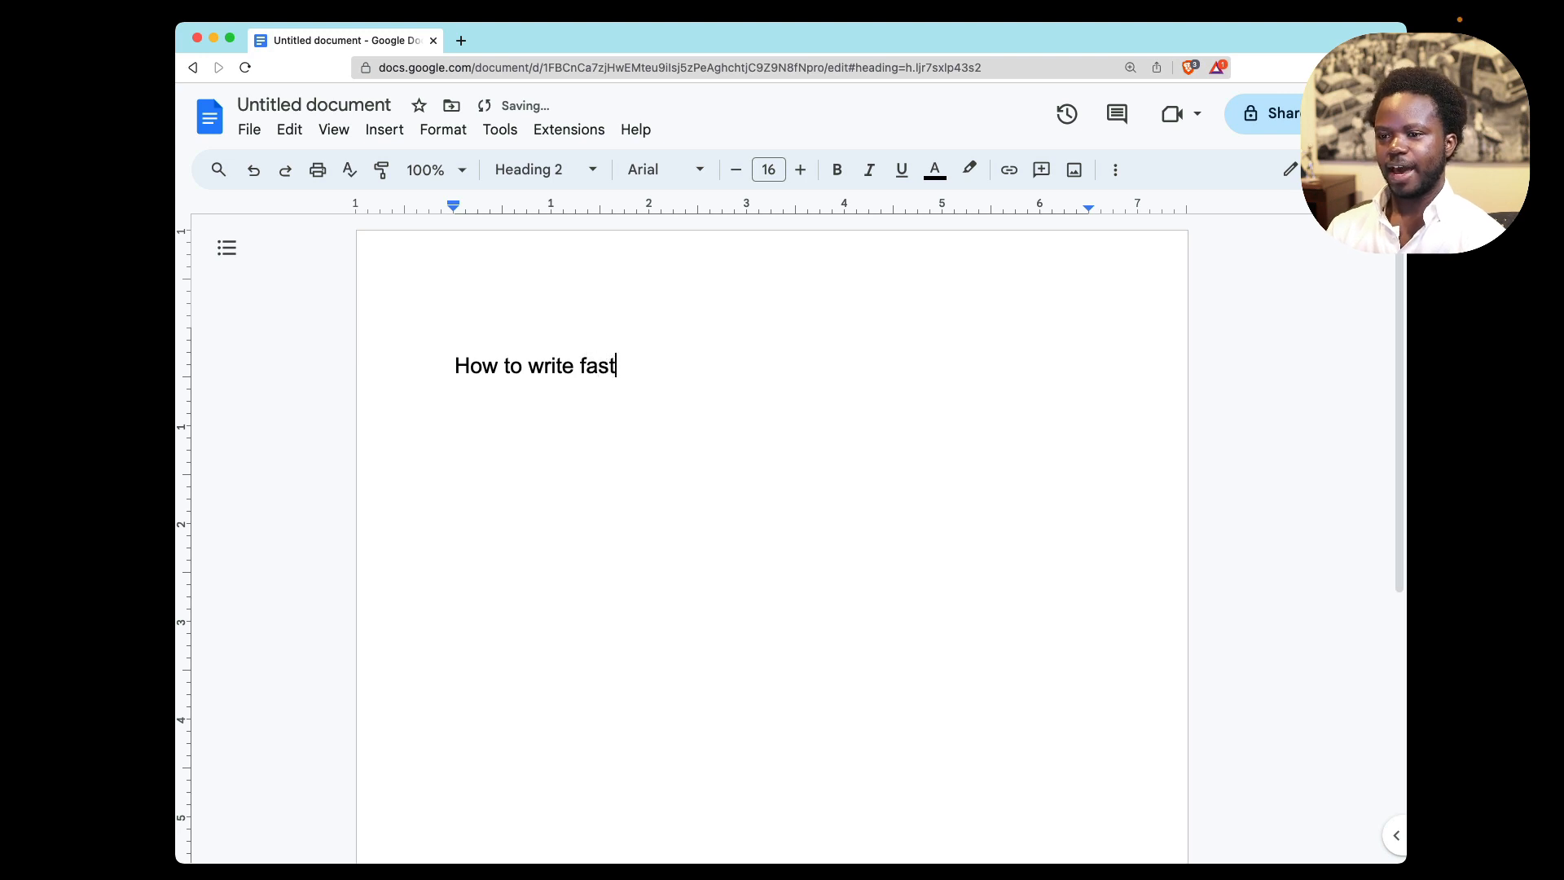
{"action": "type", "text": " and"}
{"action": "key", "text": "BackSpace"}
{"action": "key", "text": "BackSpace"}
{"action": "key", "text": "BackSpace"}
{"action": "key", "text": "BackSpace"}
{"action": "key", "text": "BackSpace"}
{"action": "key", "text": "BackSpace"}
{"action": "key", "text": "BackSpace"}
{"action": "key", "text": "BackSpace"}
{"action": "key", "text": "BackSpace"}
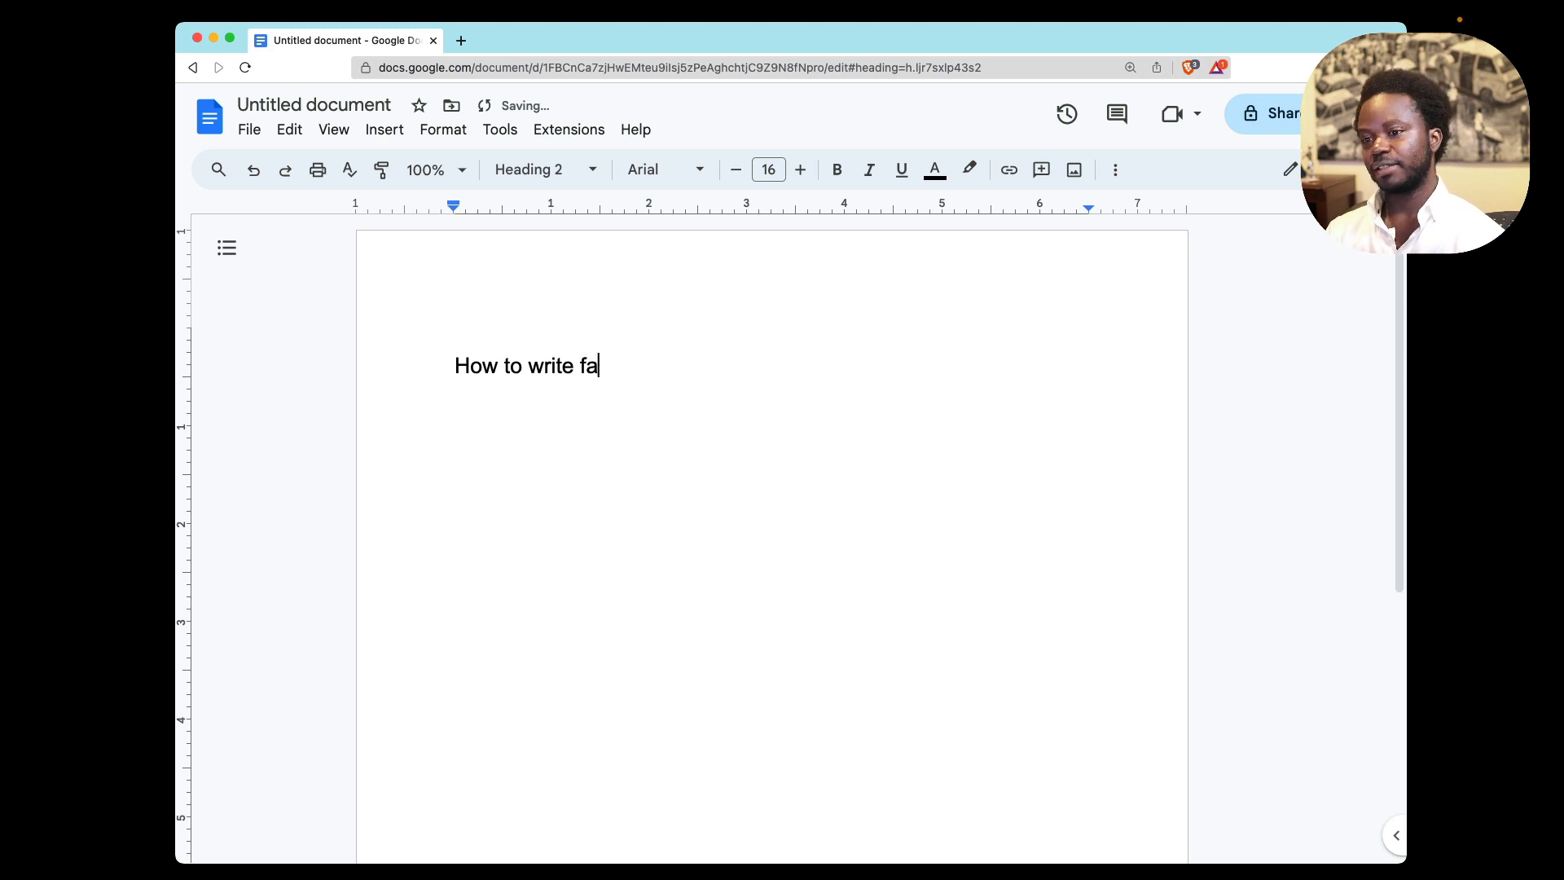
{"action": "type", "text": "f"}
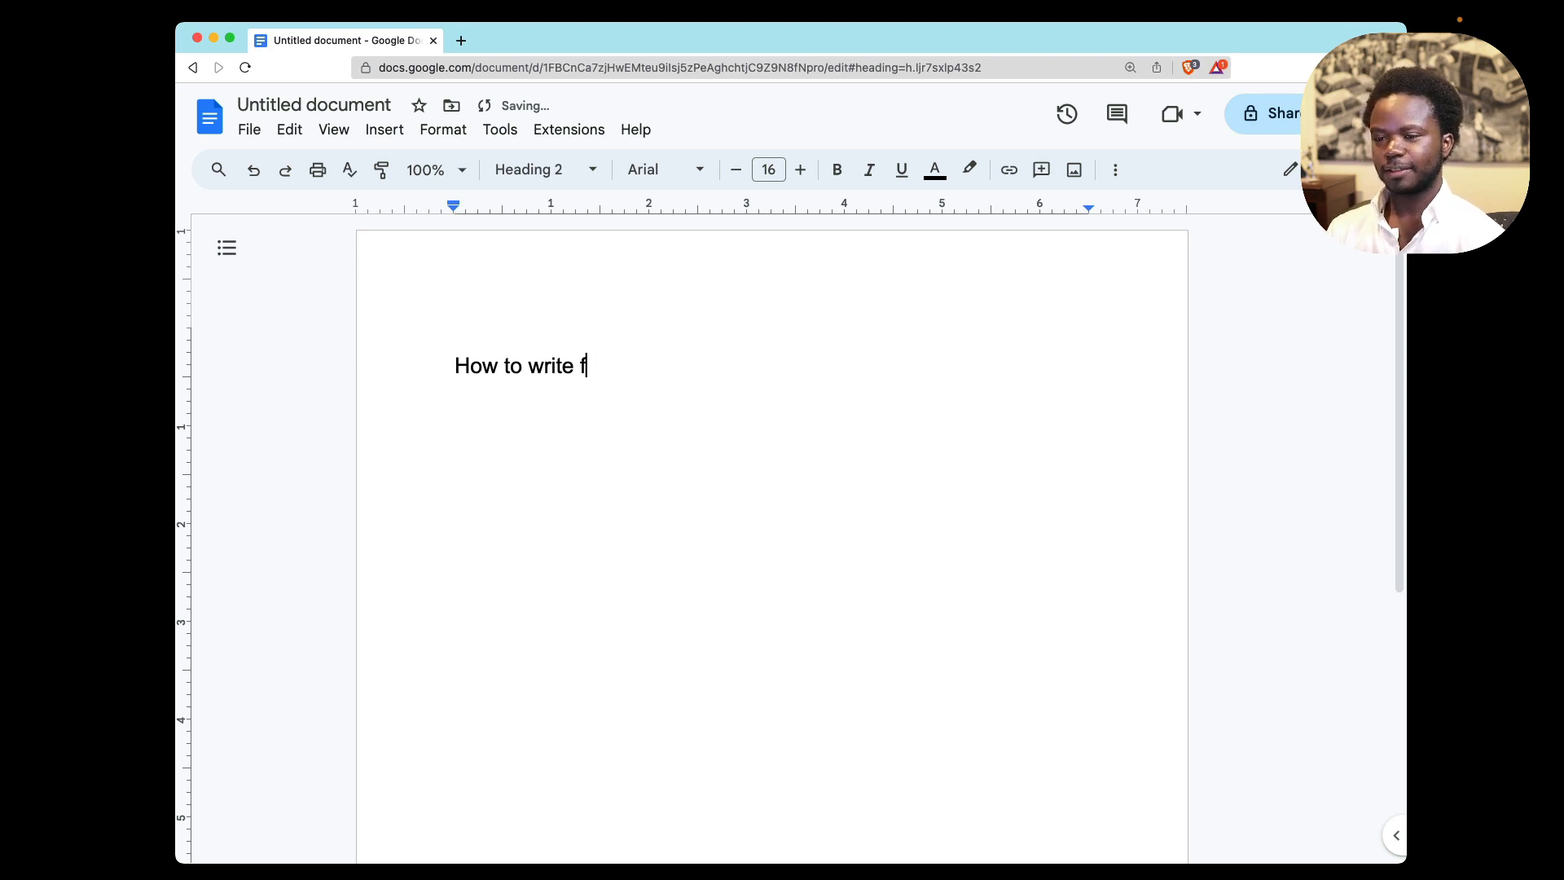
{"action": "type", "text": "ast and form"}
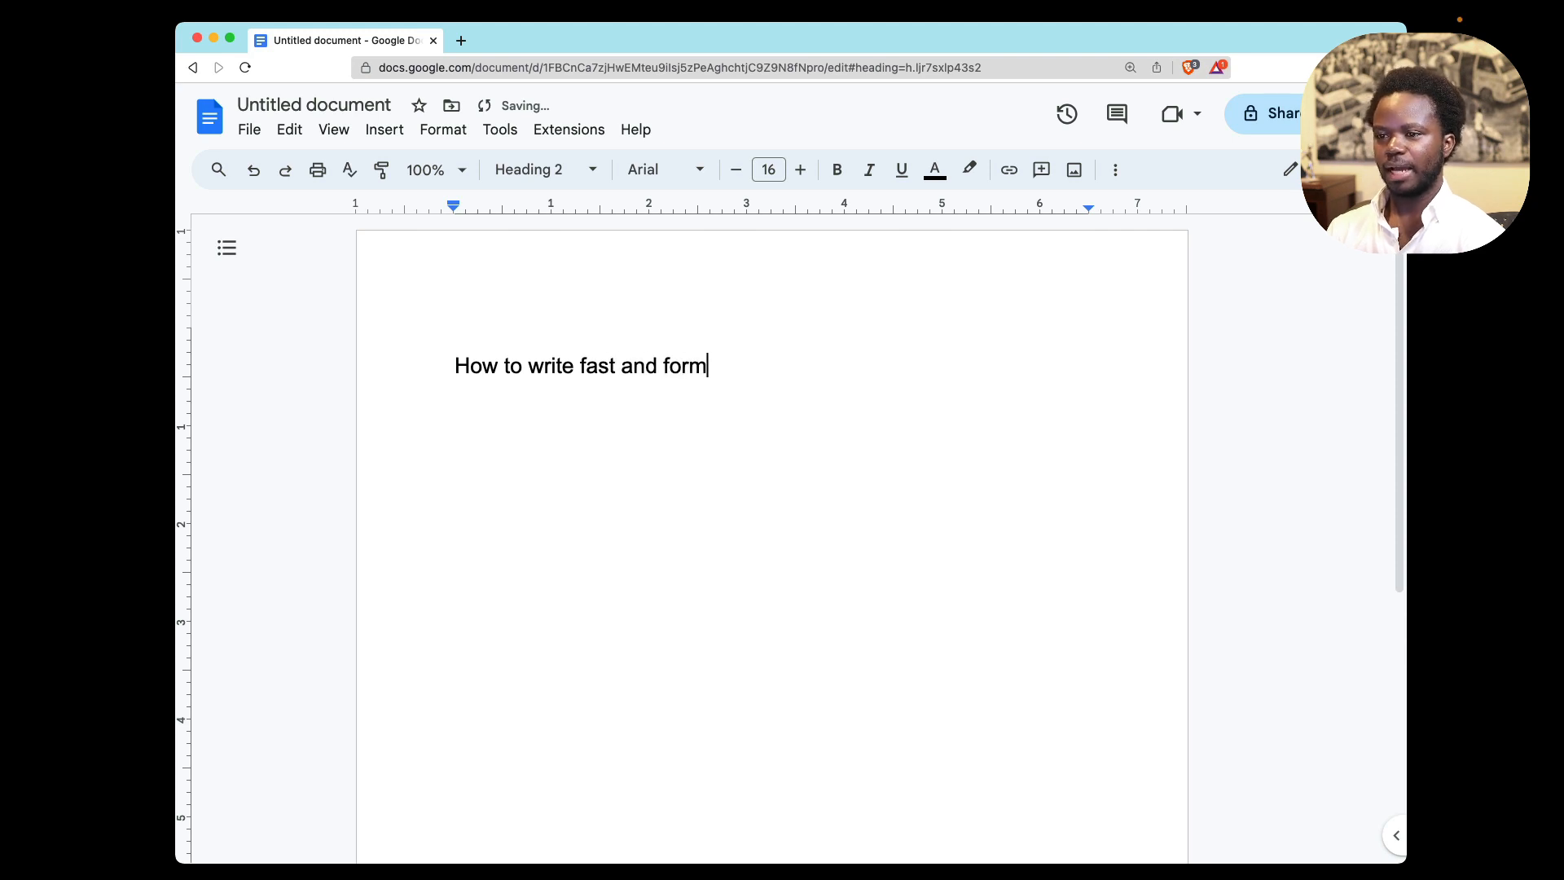
{"action": "type", "text": "at ne"}
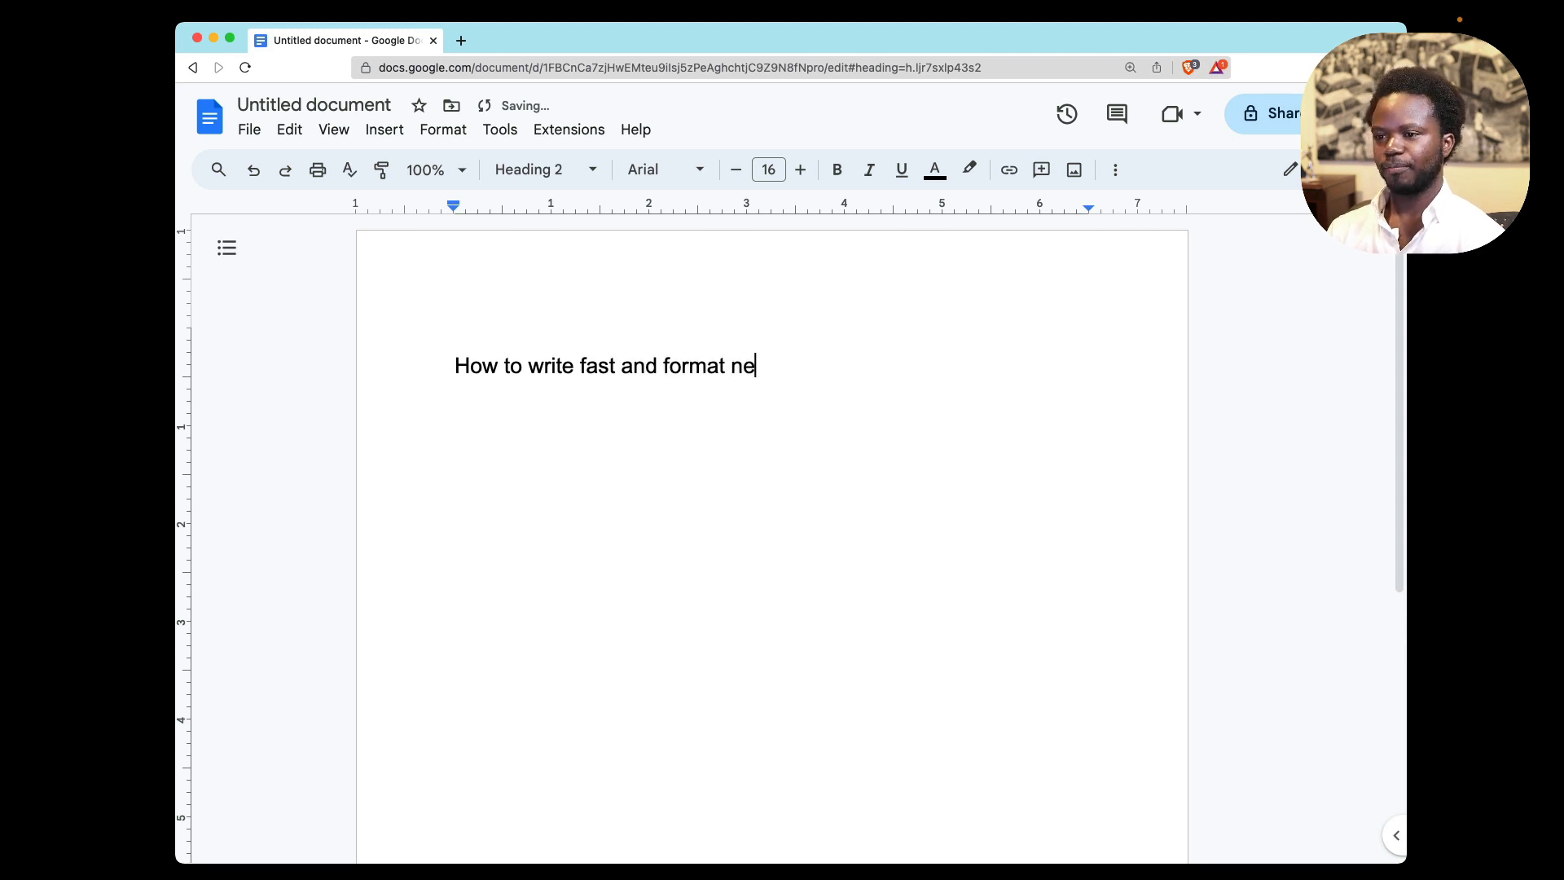
{"action": "key", "text": "BackSpace"}
{"action": "key", "text": "BackSpace"}
{"action": "type", "text": "beautiful"}
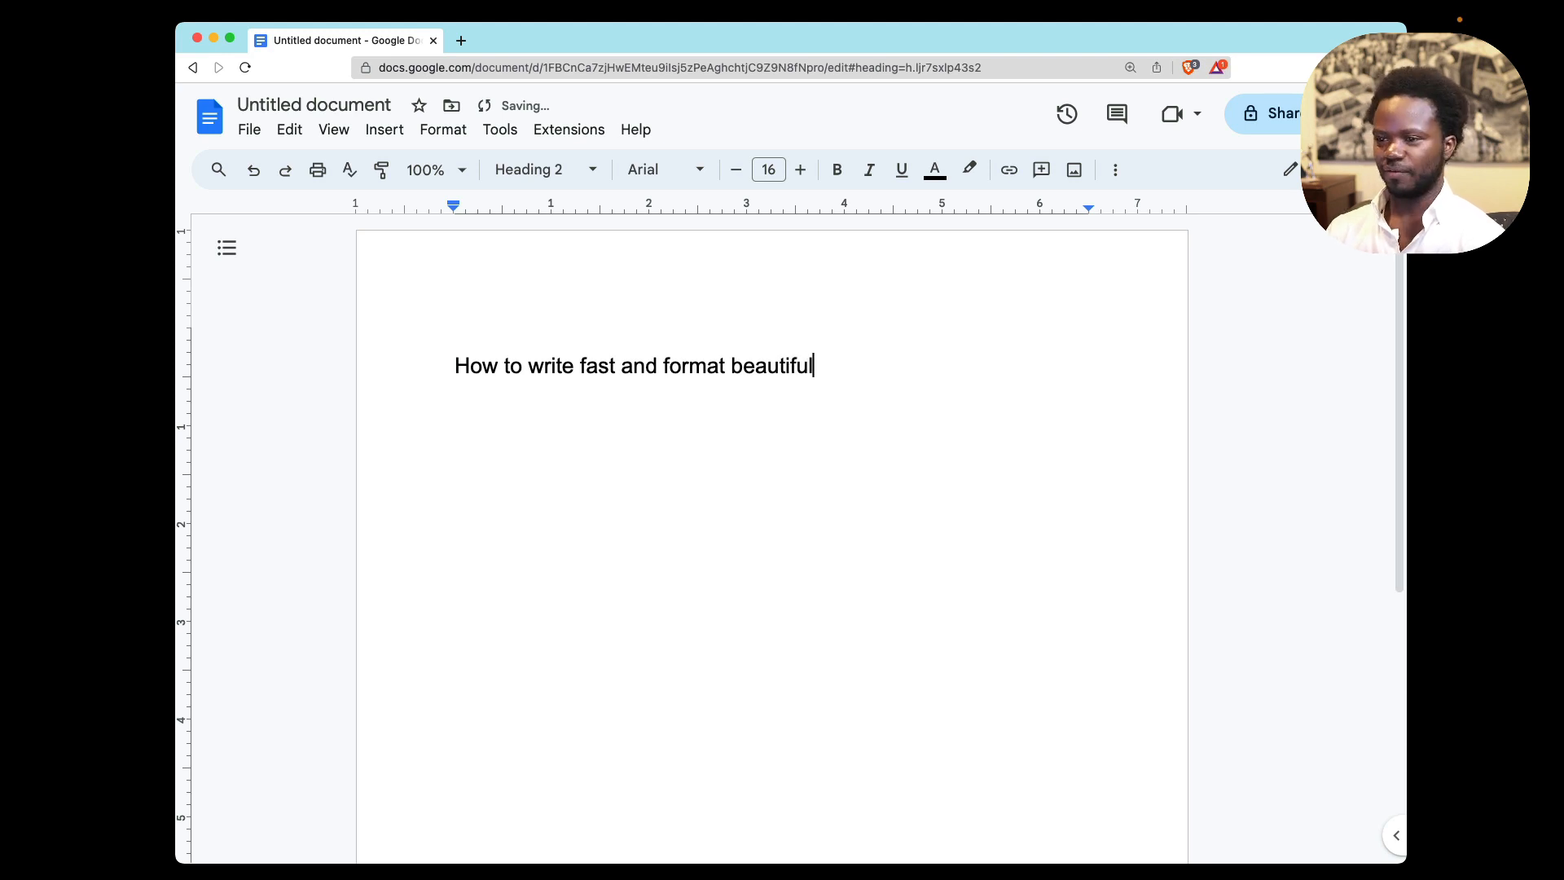
Apply the Heading 1 style to the line "How to write fast and format beautiful".
{"action": "left_click", "coordinate": [510, 365]}
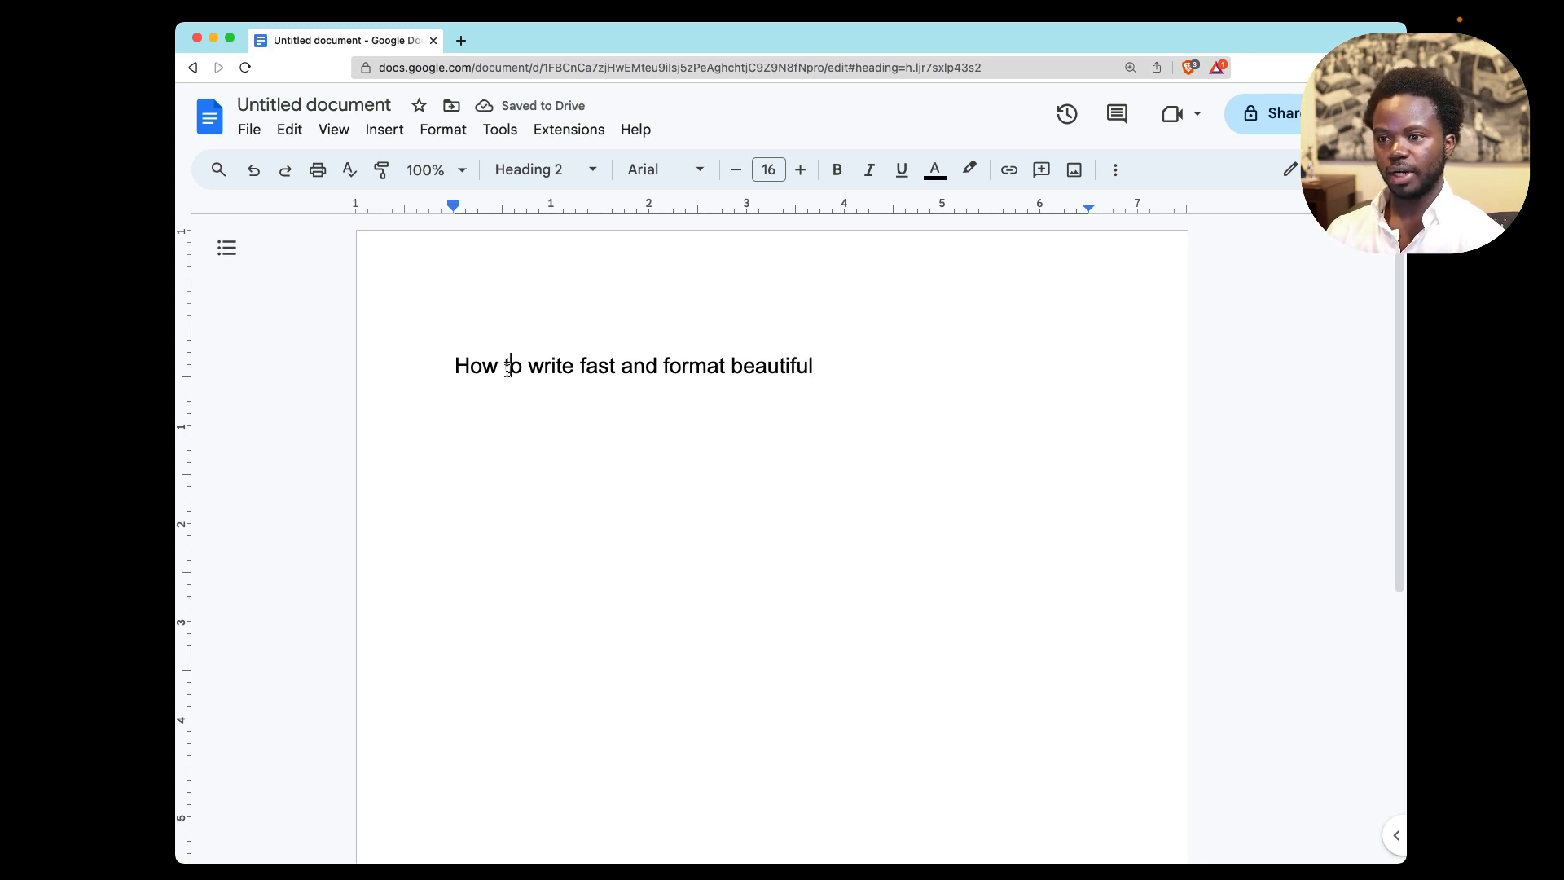
{"action": "left_click", "coordinate": [1068, 369]}
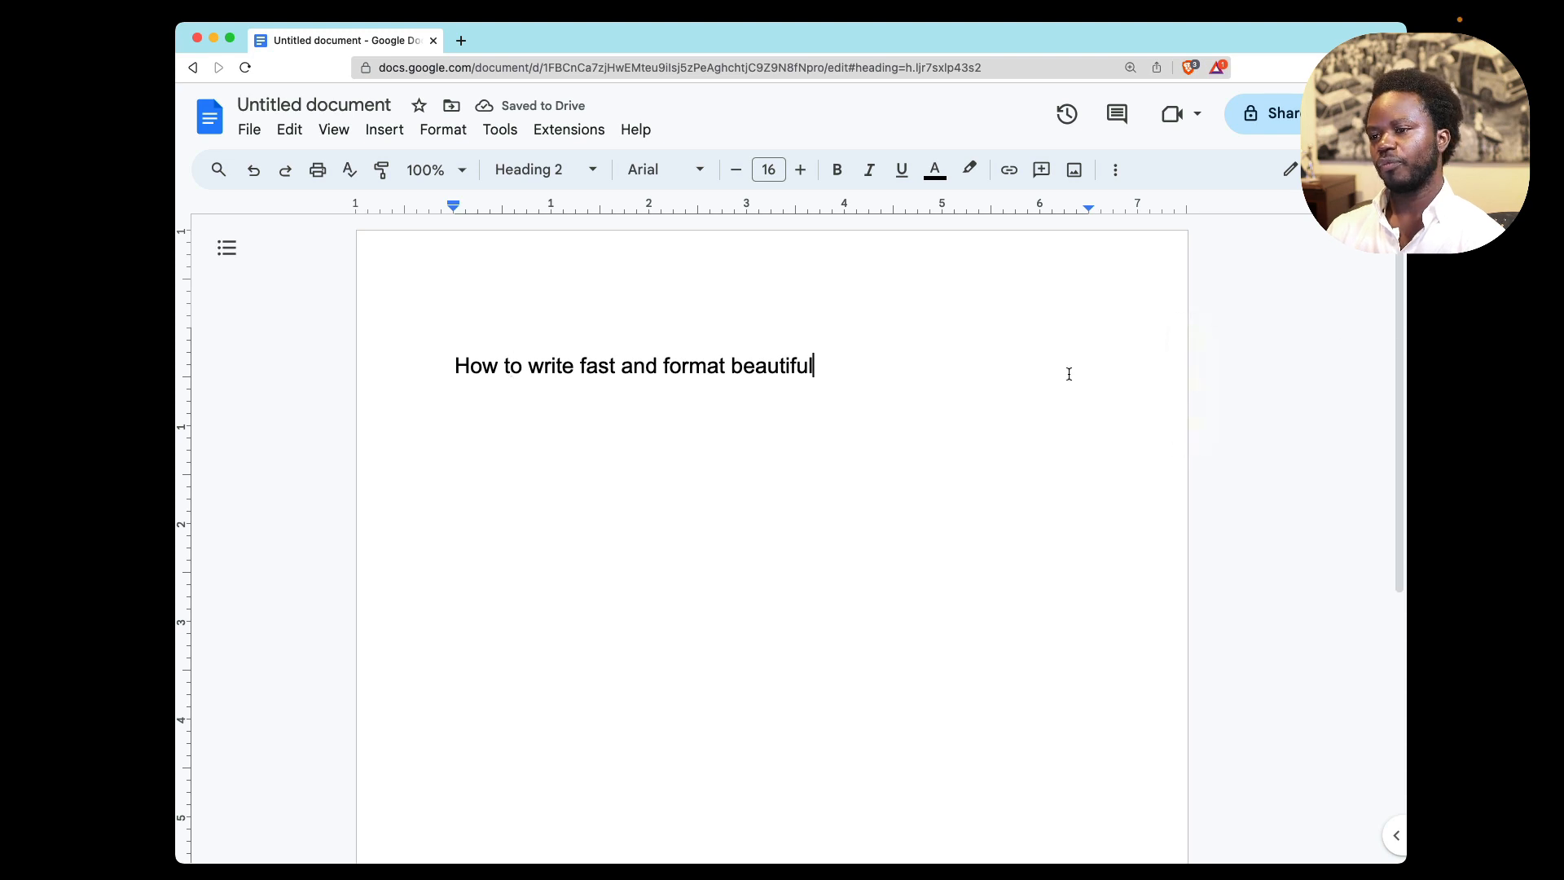
{"action": "left_click_drag", "start_coordinate": [816, 366], "coordinate": [446, 364]}
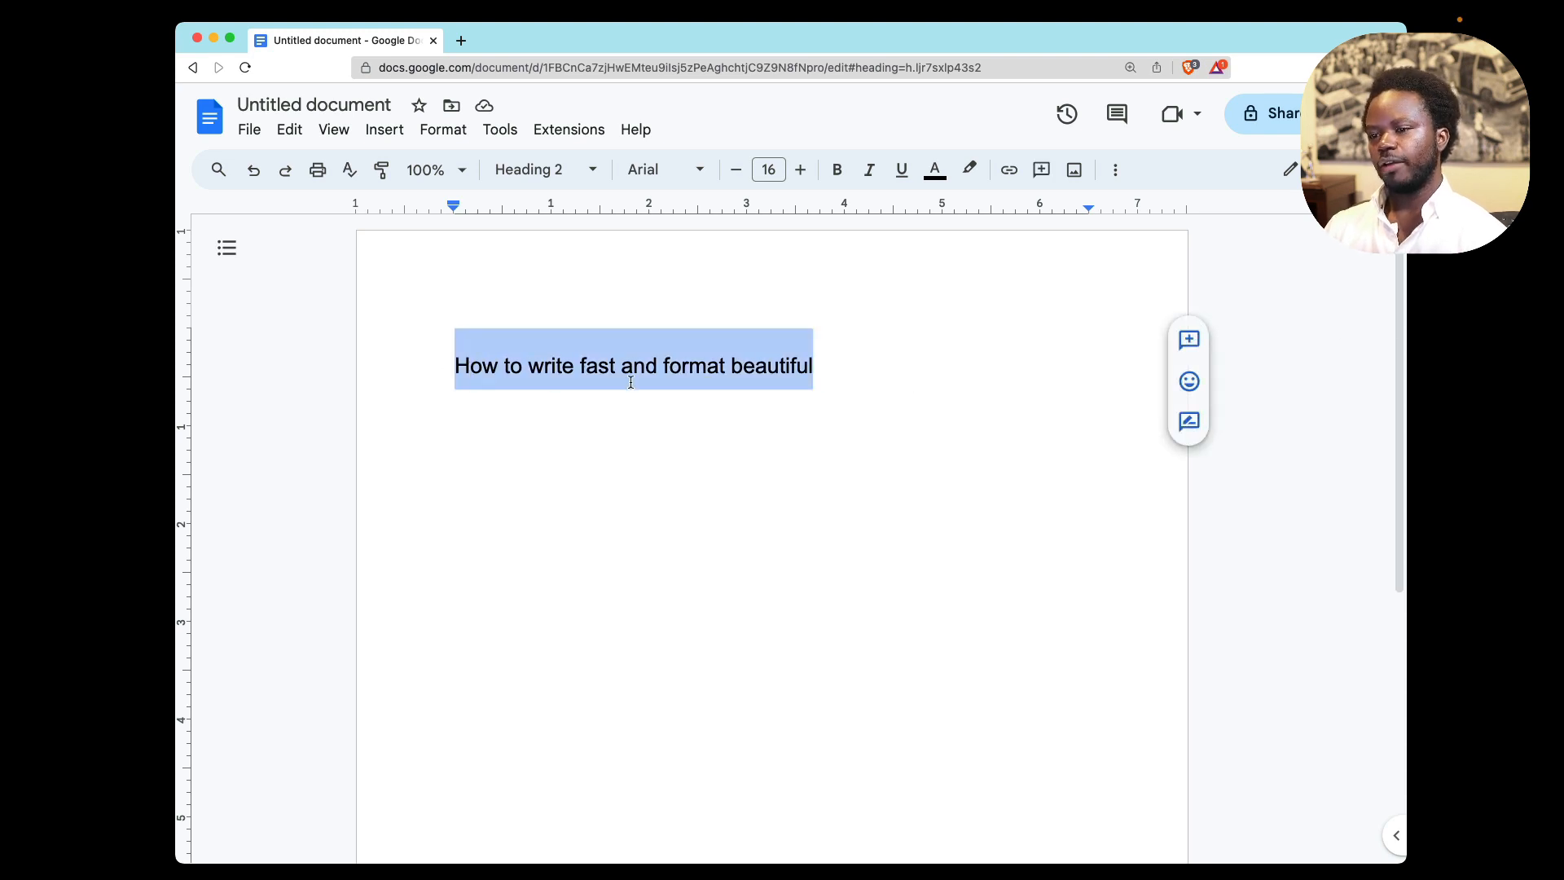
{"action": "left_click", "coordinate": [865, 375]}
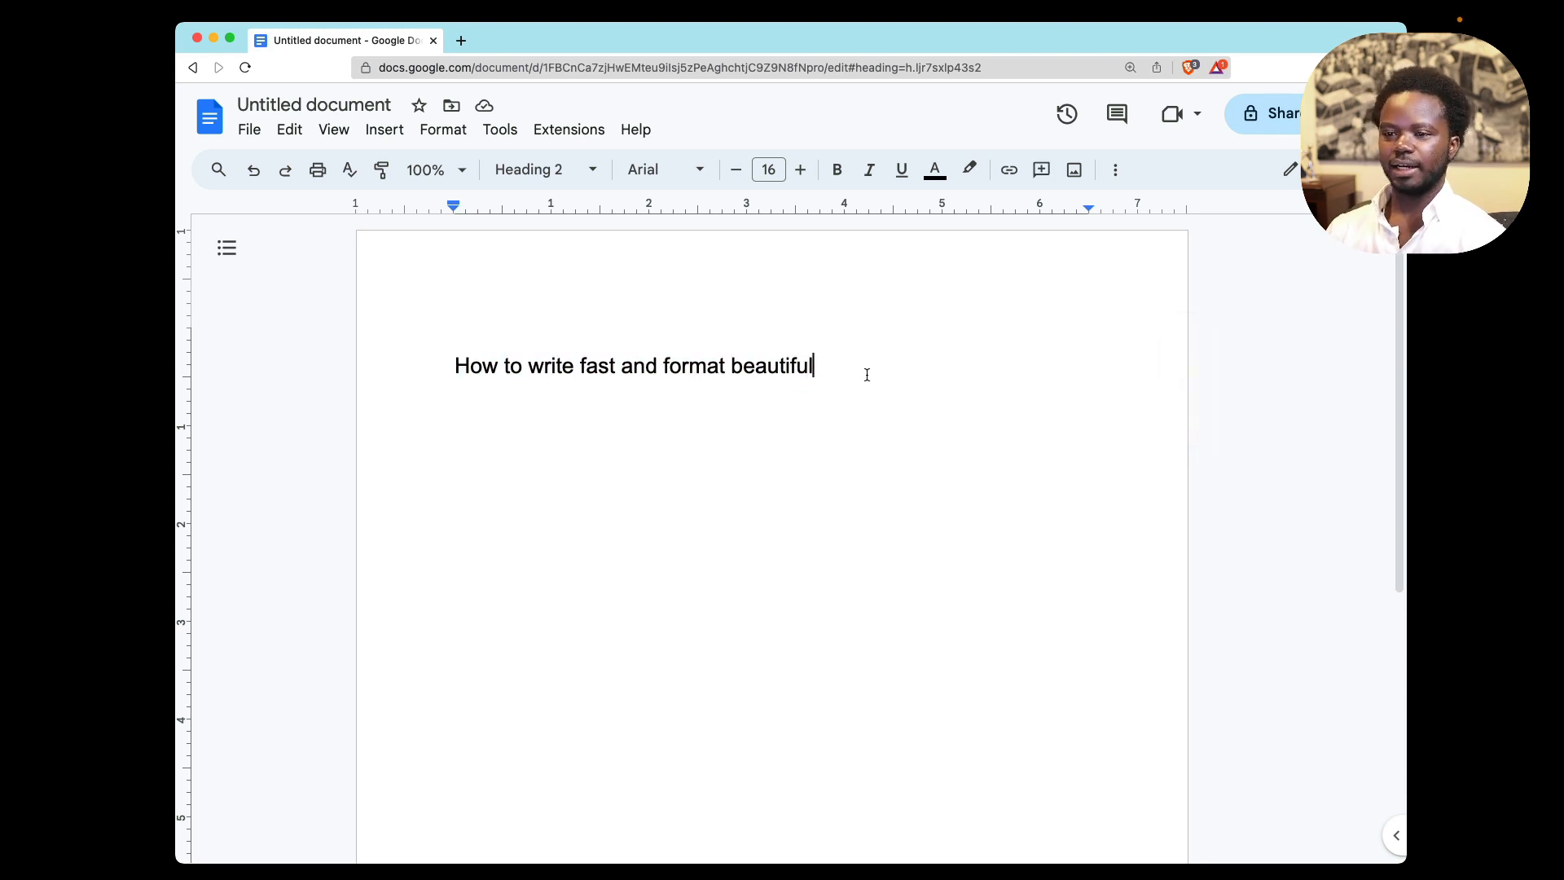
{"action": "left_click_drag", "start_coordinate": [823, 365], "coordinate": [417, 358]}
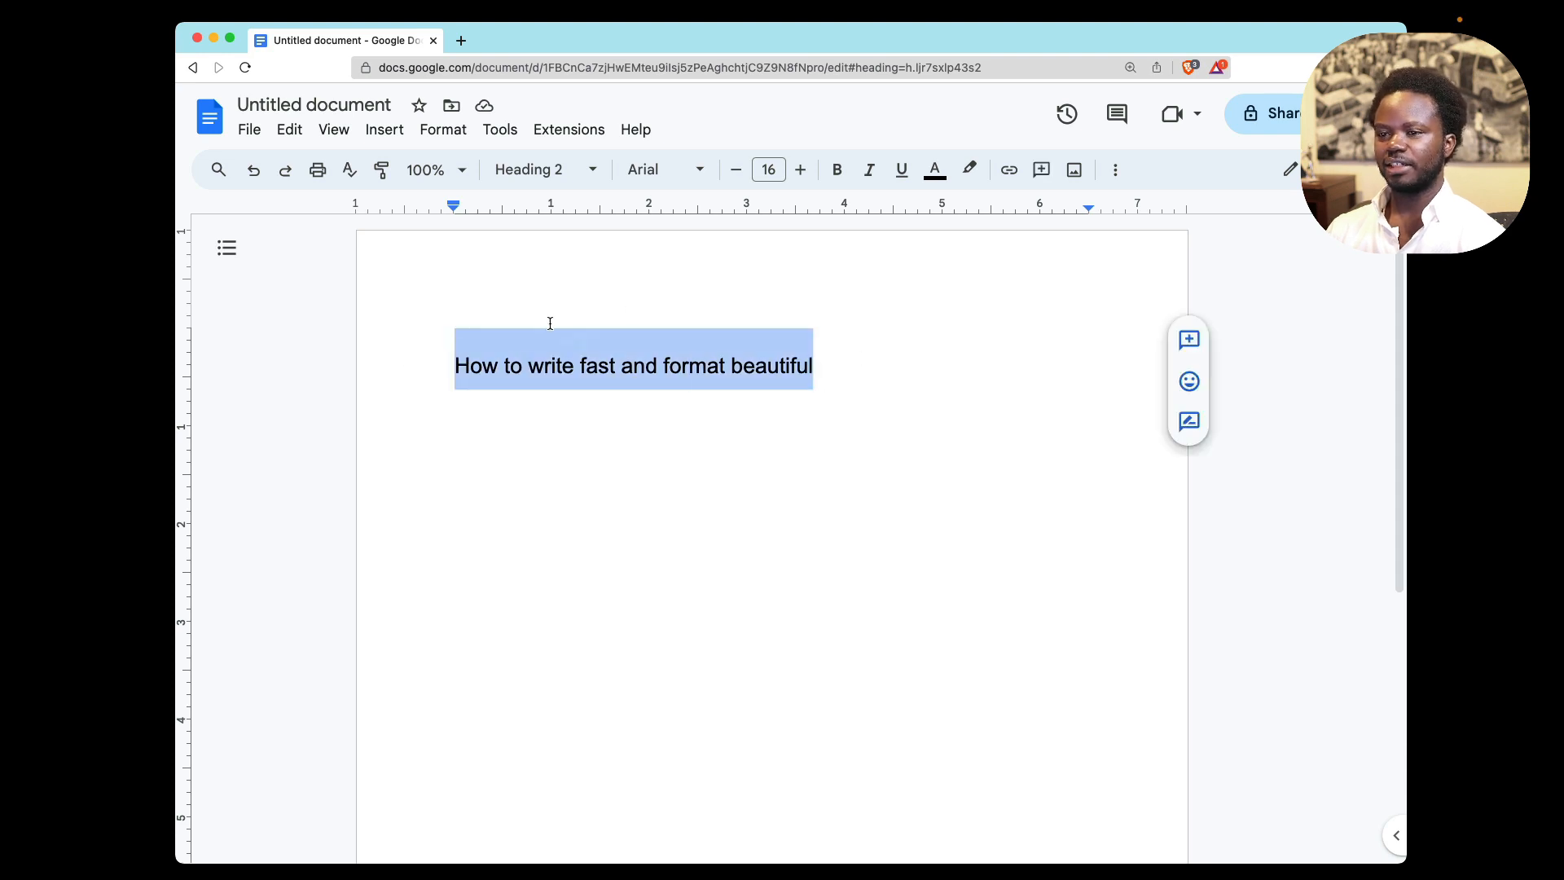
{"action": "left_click", "coordinate": [591, 171]}
{"action": "mouse_move", "coordinate": [576, 255]}
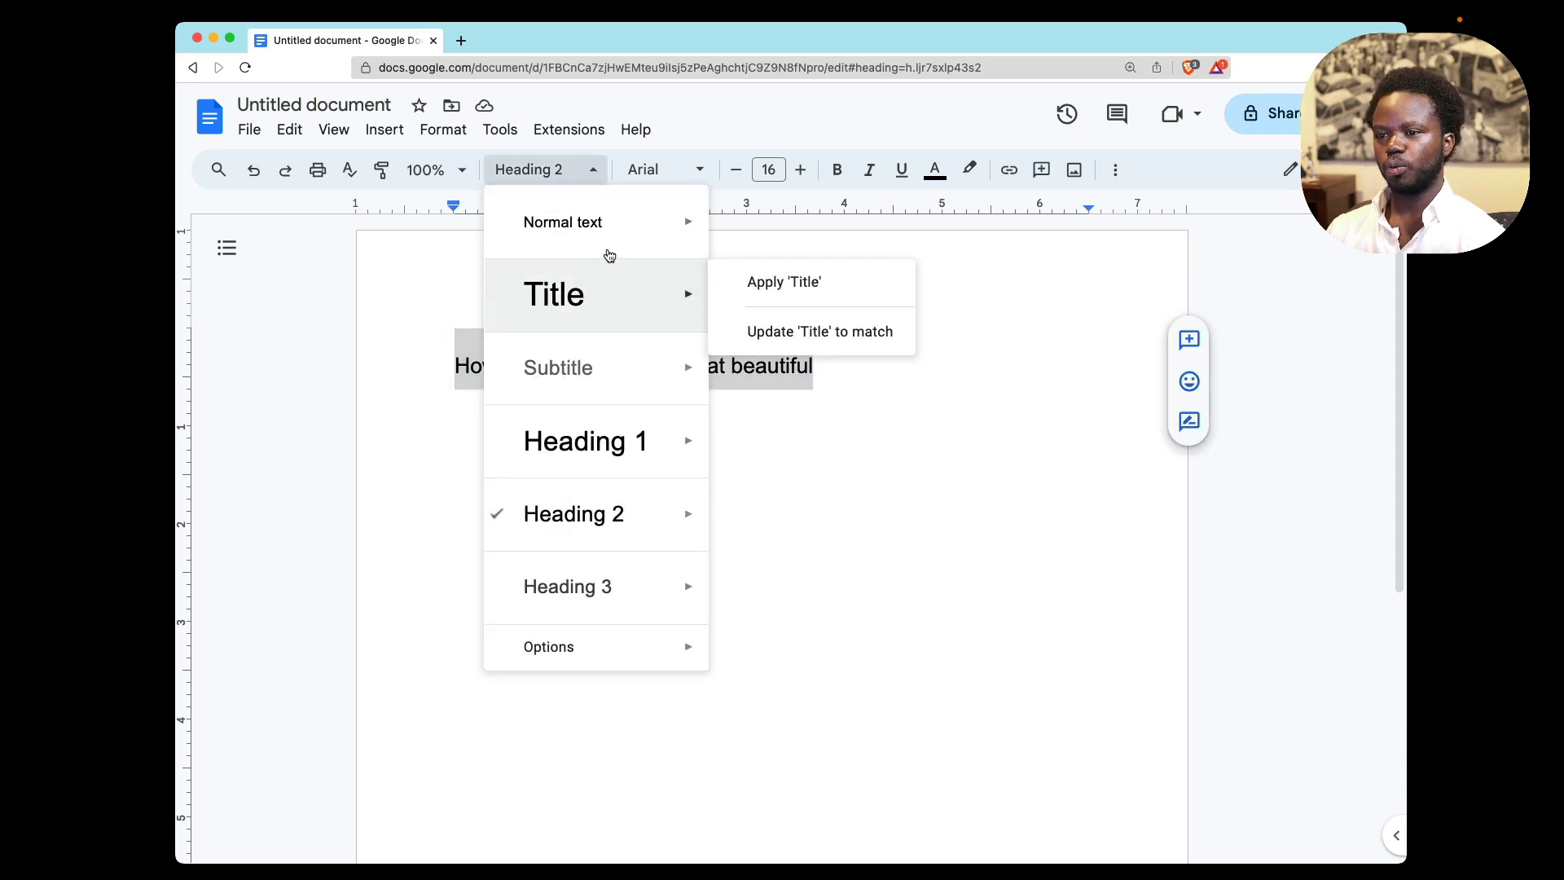
{"action": "mouse_move", "coordinate": [607, 440]}
{"action": "left_click", "coordinate": [838, 437]}
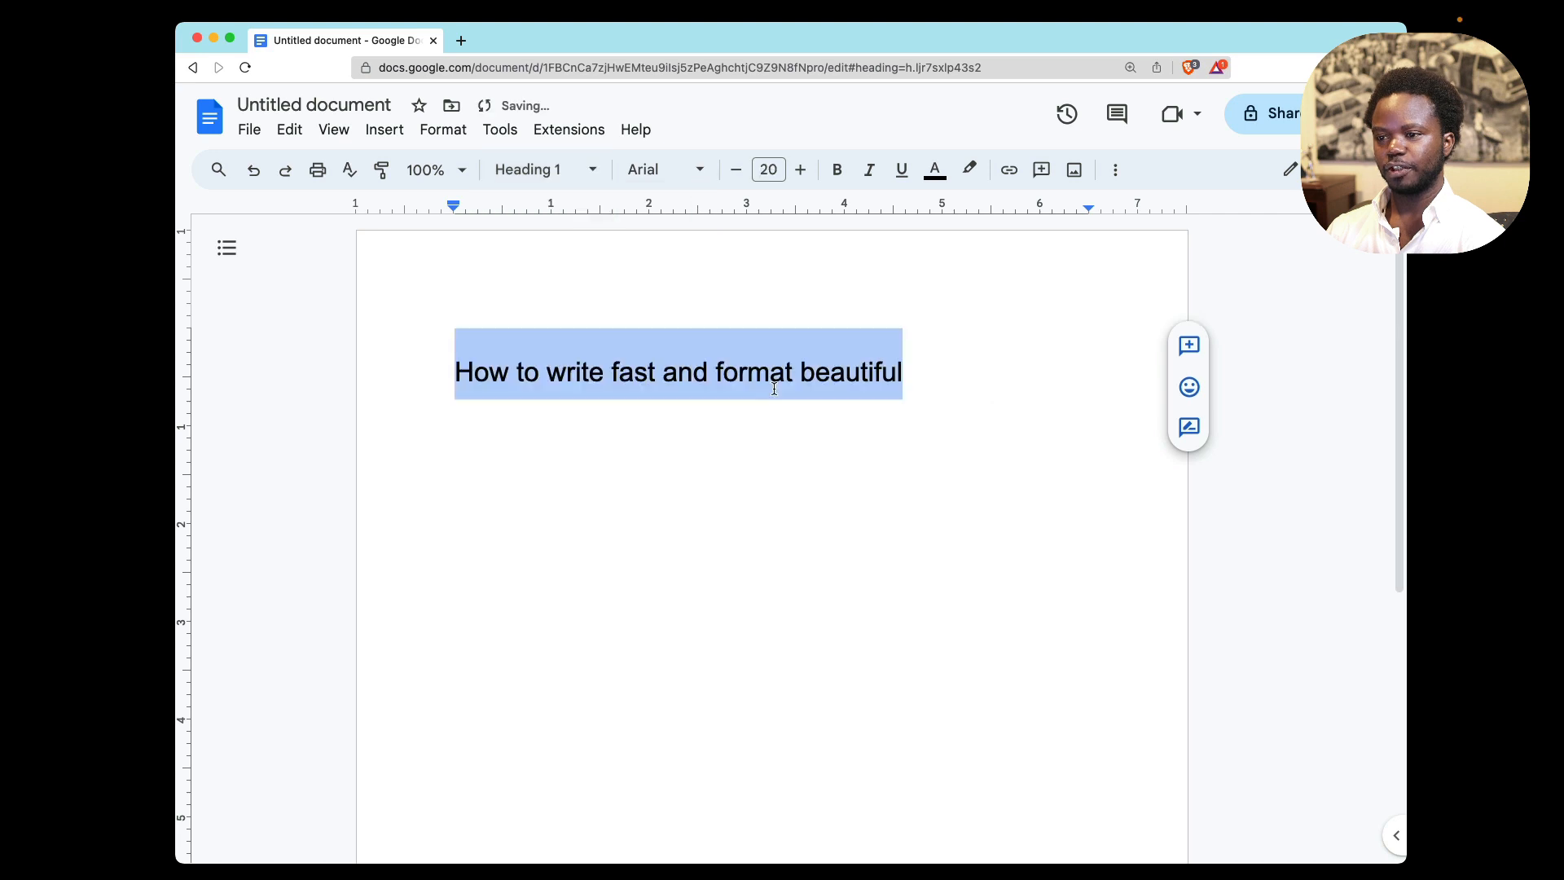
{"action": "left_click", "coordinate": [928, 373]}
{"action": "left_click_drag", "start_coordinate": [928, 373], "coordinate": [988, 367]}
{"action": "left_click", "coordinate": [454, 372]}
Add a normal-text line reading "What is X??" directly below the heading.
{"action": "left_click", "coordinate": [1012, 380]}
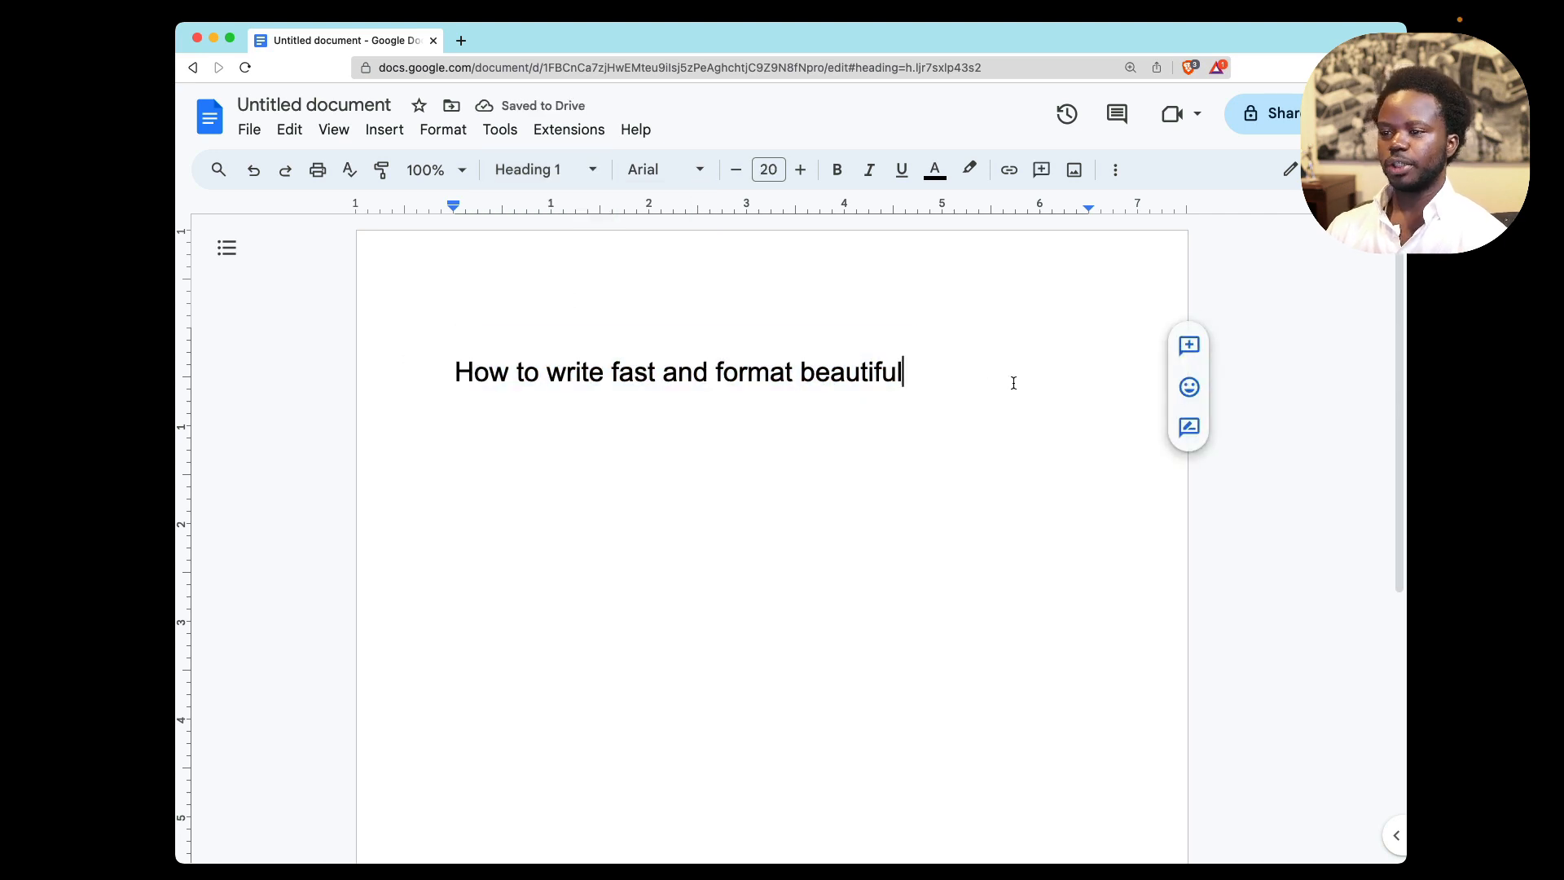
{"action": "key", "text": "Return"}
{"action": "type", "text": "ca"}
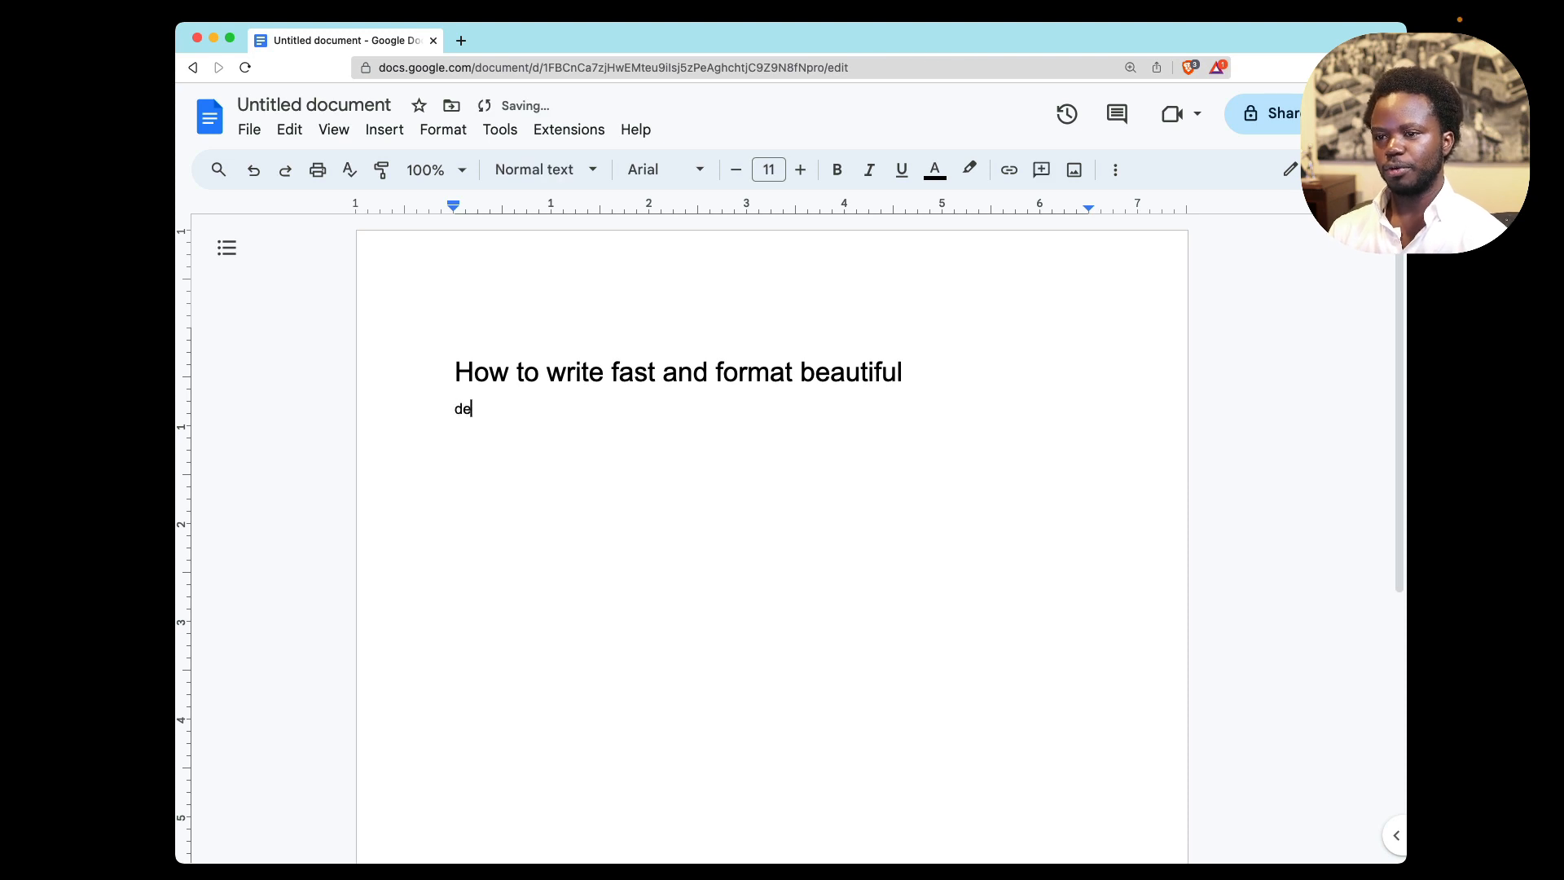
{"action": "key", "text": "BackSpace"}
{"action": "key", "text": "BackSpace"}
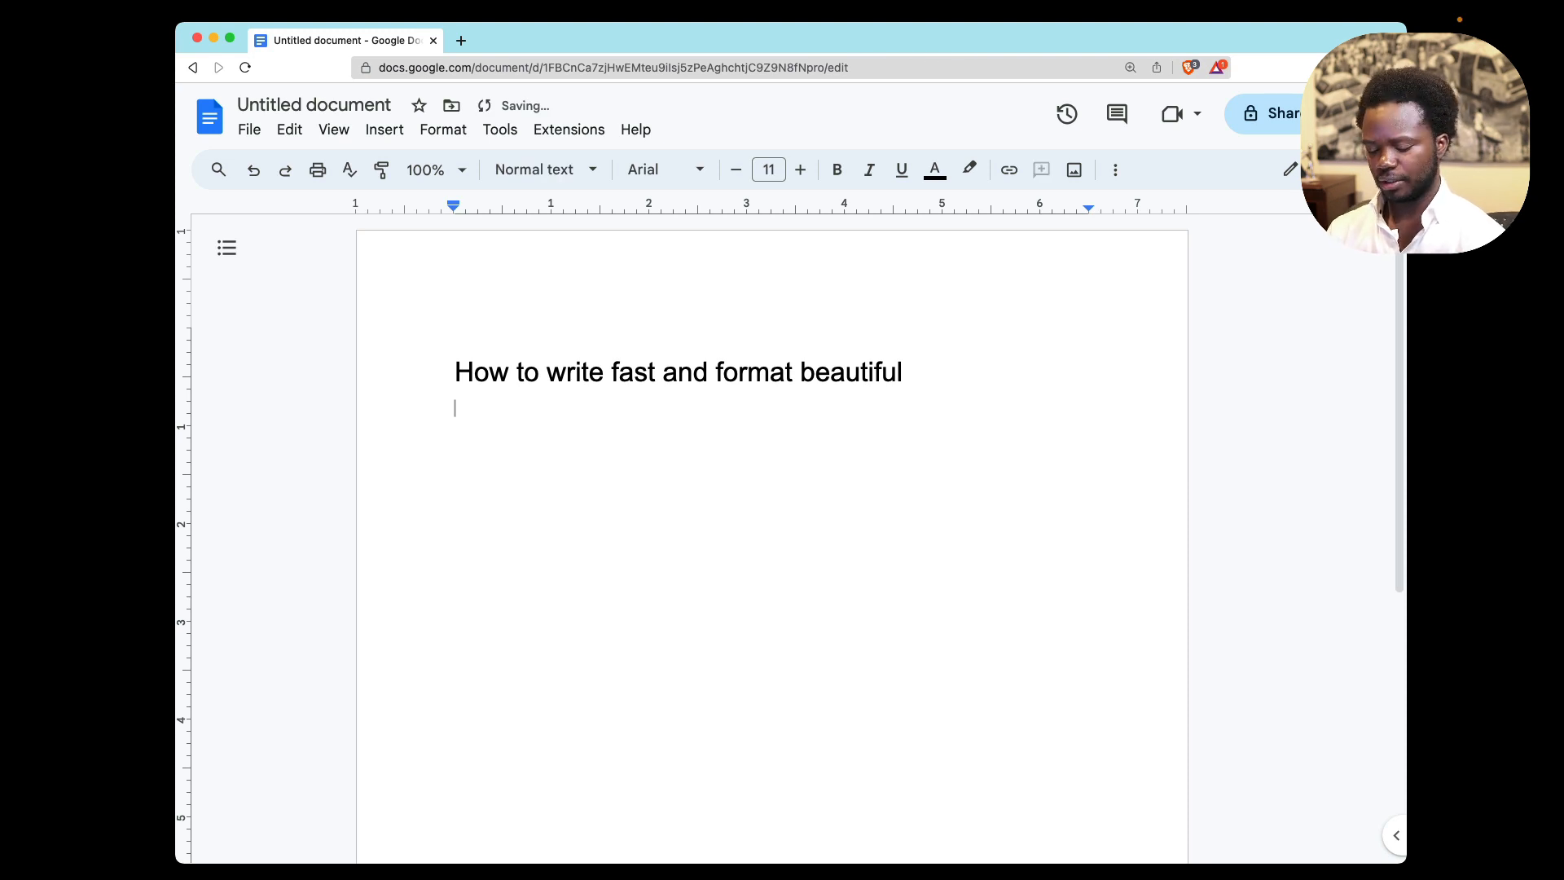
{"action": "type", "text": "What is X??"}
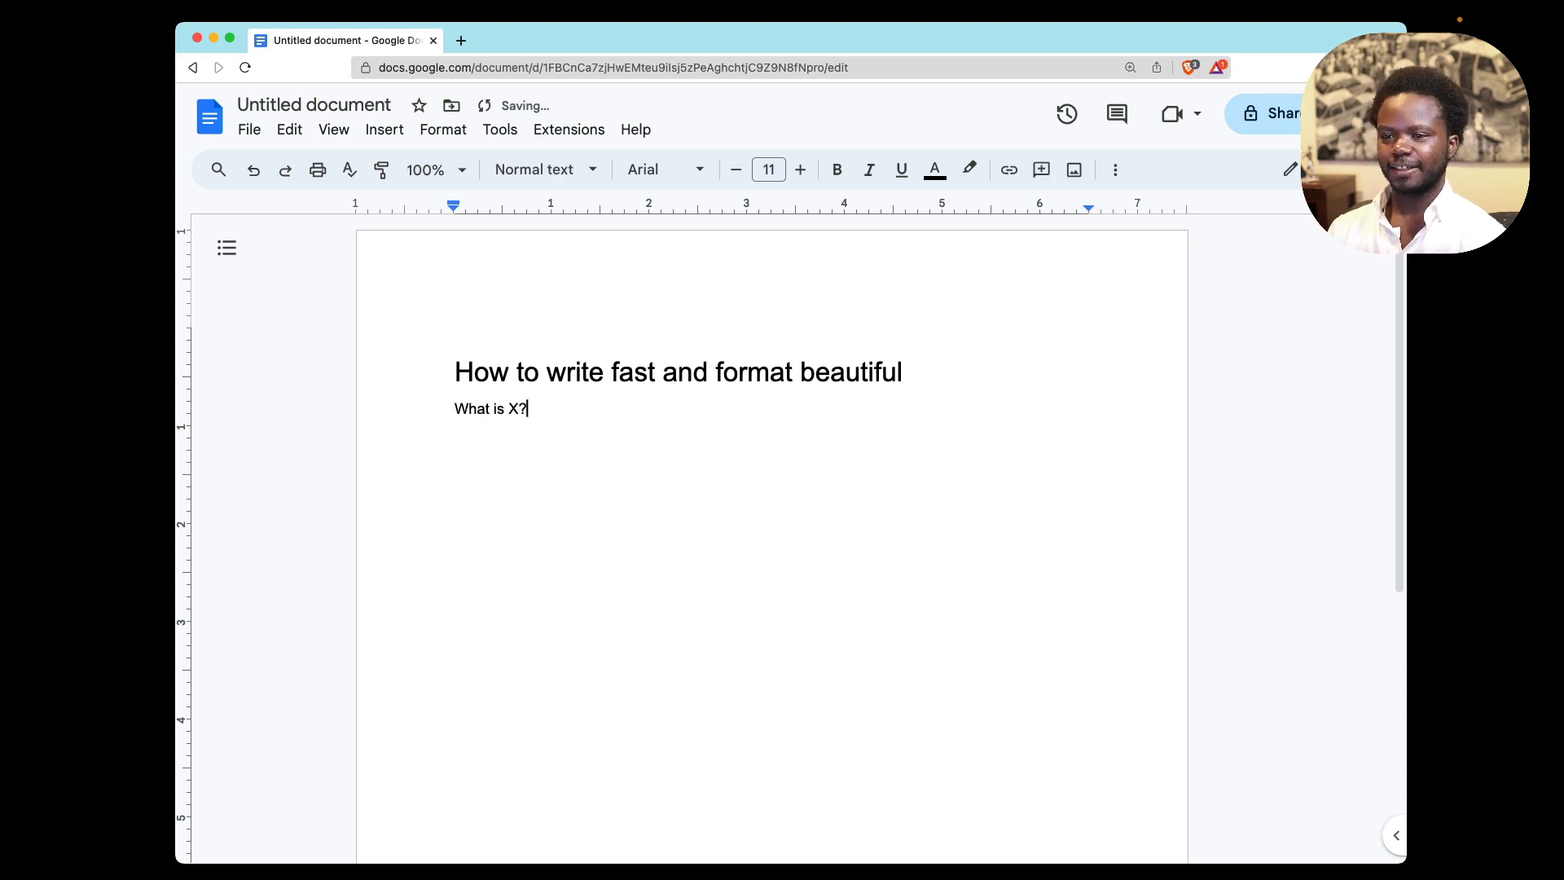
Make the X in the question line bold and leave only one question mark after it.
{"action": "key", "text": "Left"}
{"action": "key", "text": "Left"}
{"action": "key", "text": "shift+Left"}
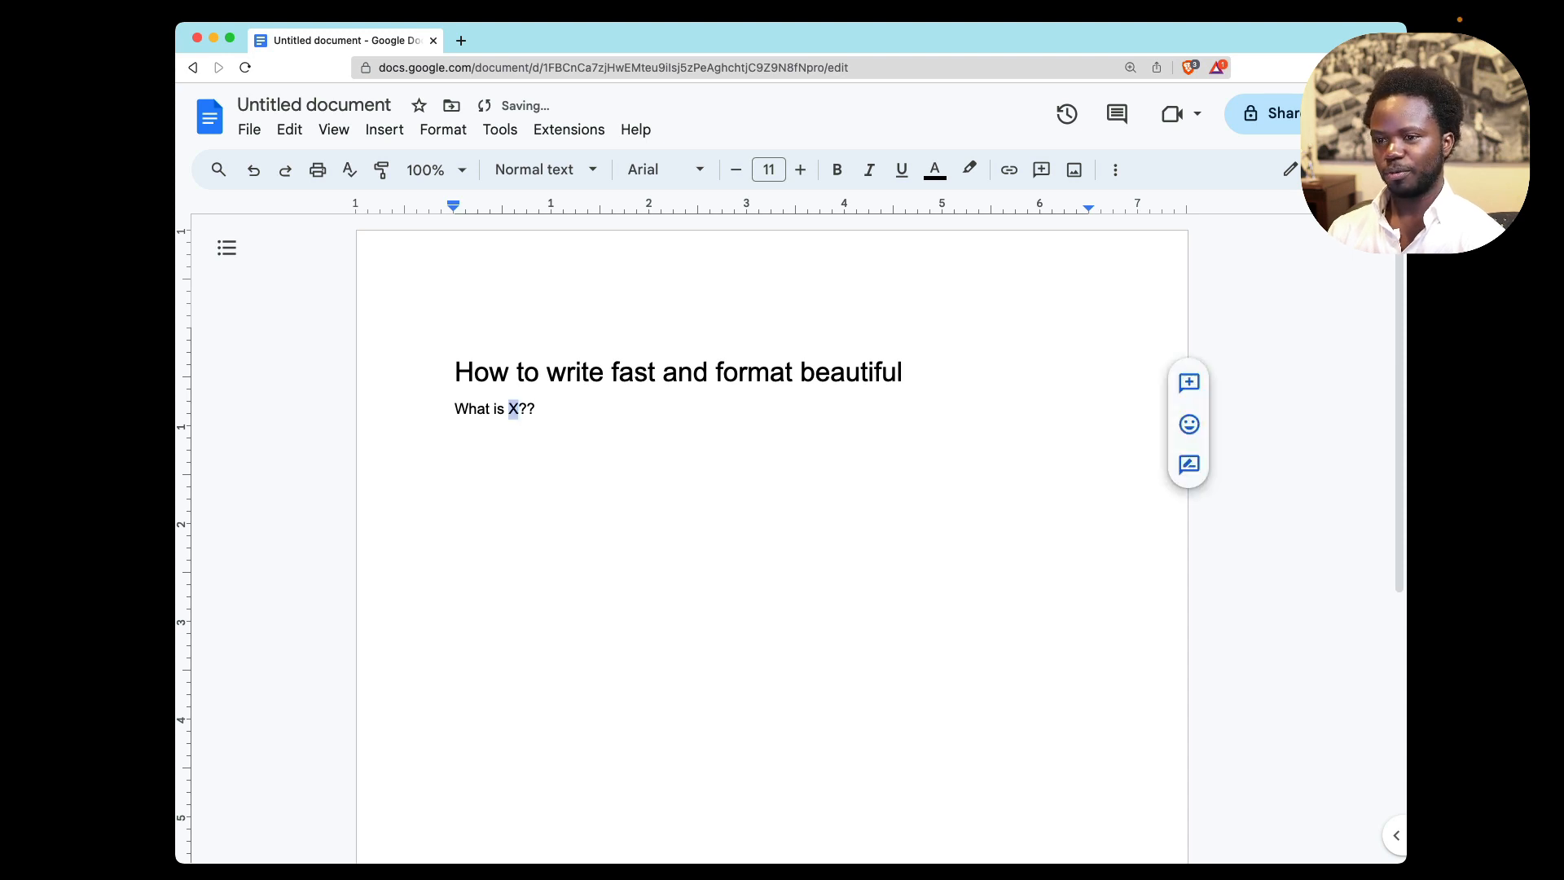
{"action": "key", "text": "cmd+b"}
{"action": "key", "text": "Right"}
{"action": "key", "text": "Right"}
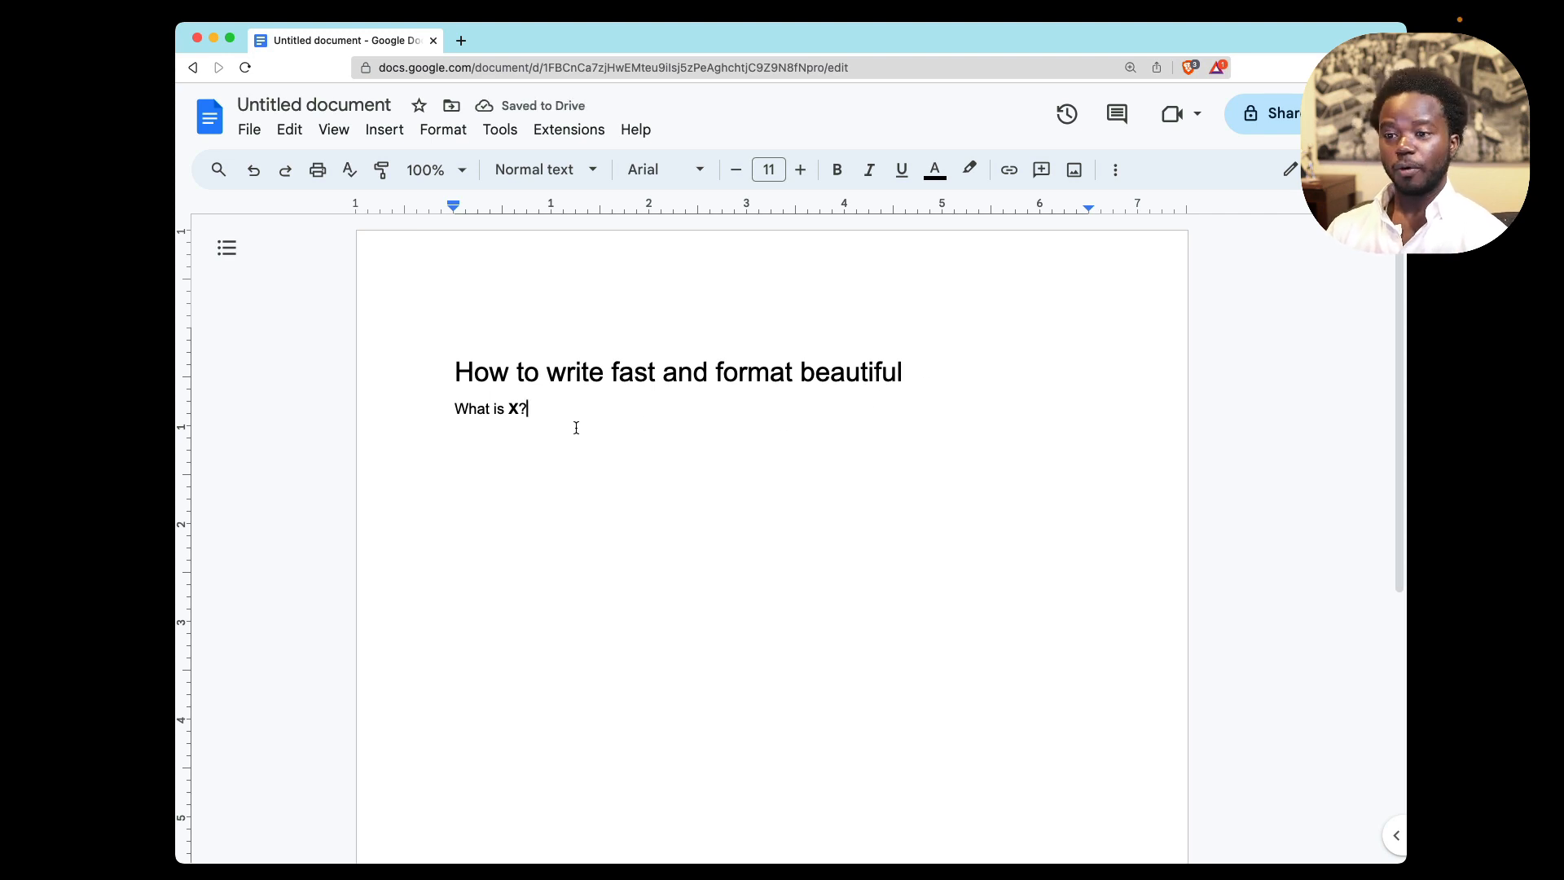
Start a dashed list below the question with the item "What is first bullet point.".
{"action": "key", "text": "Return"}
{"action": "type", "text": "- "}
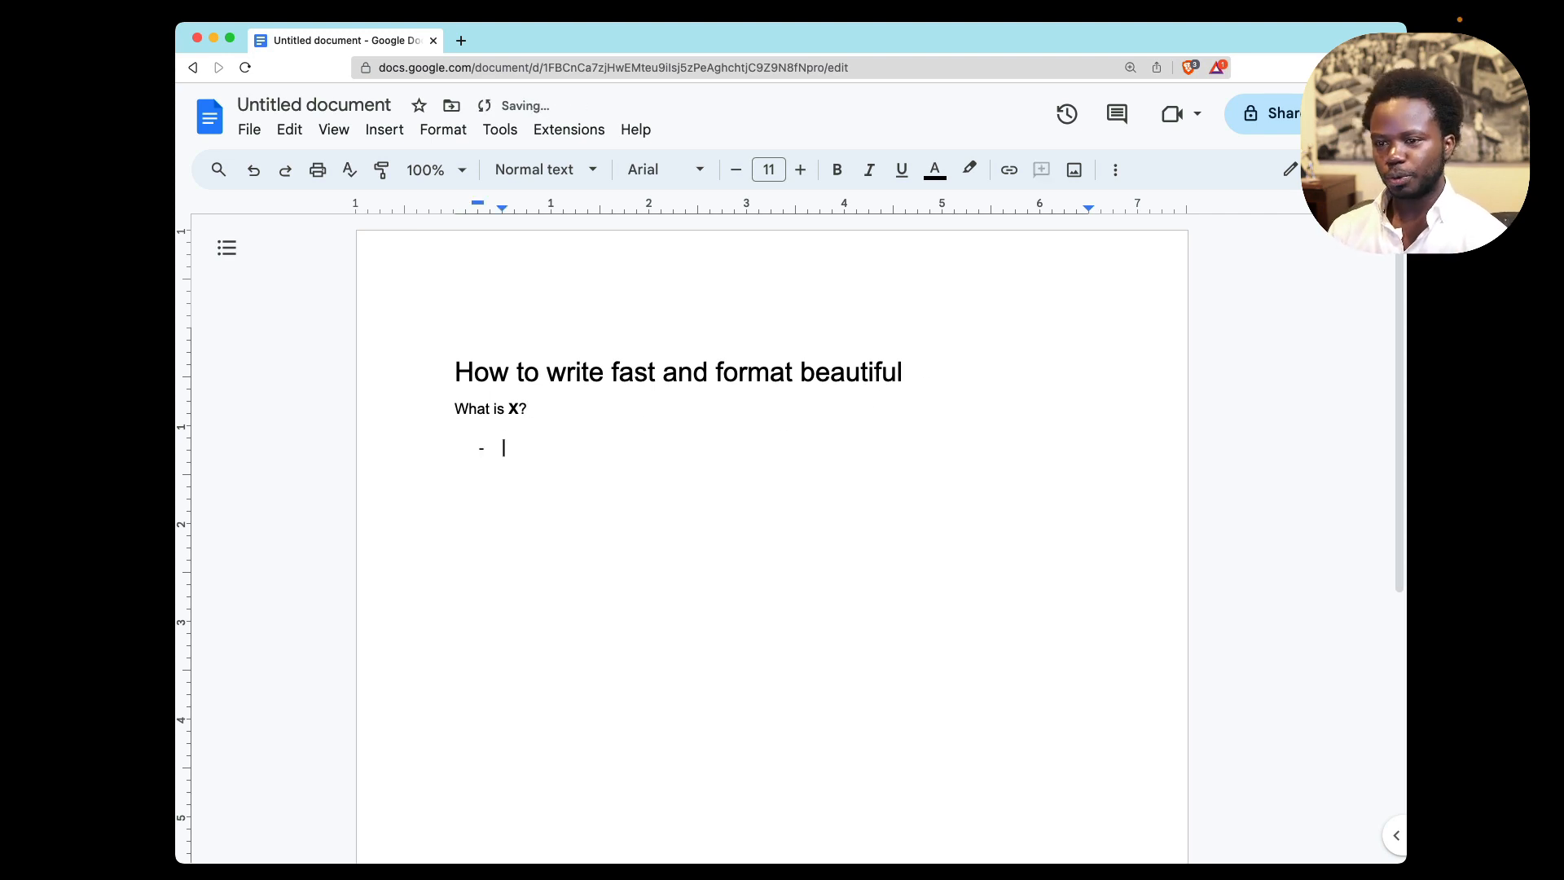
{"action": "type", "text": "What is t"}
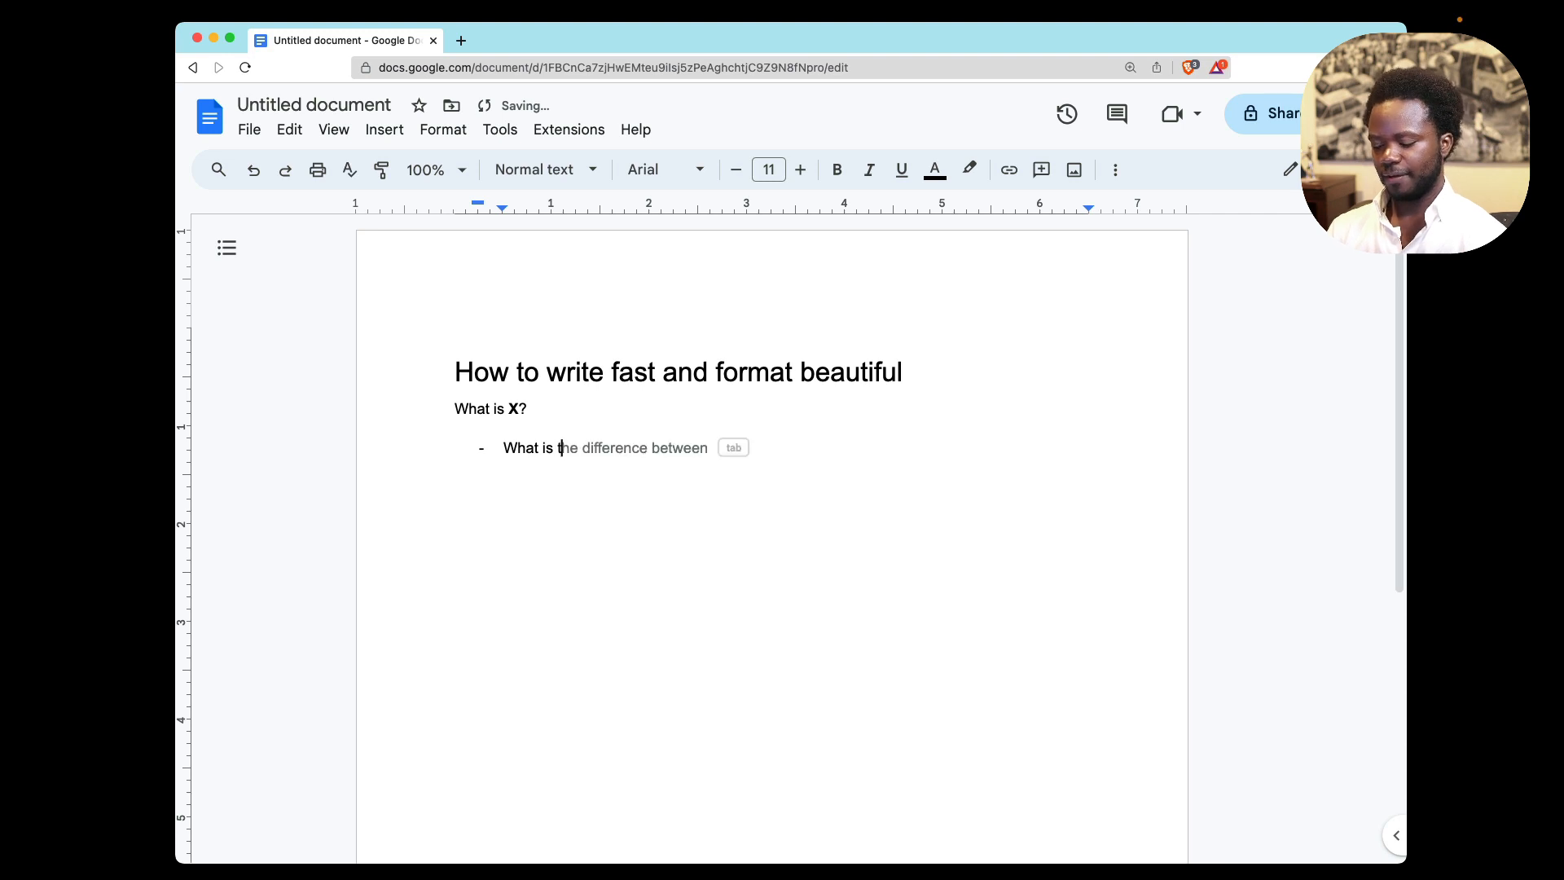
{"action": "key", "text": "BackSpace"}
{"action": "type", "text": "first bulle"}
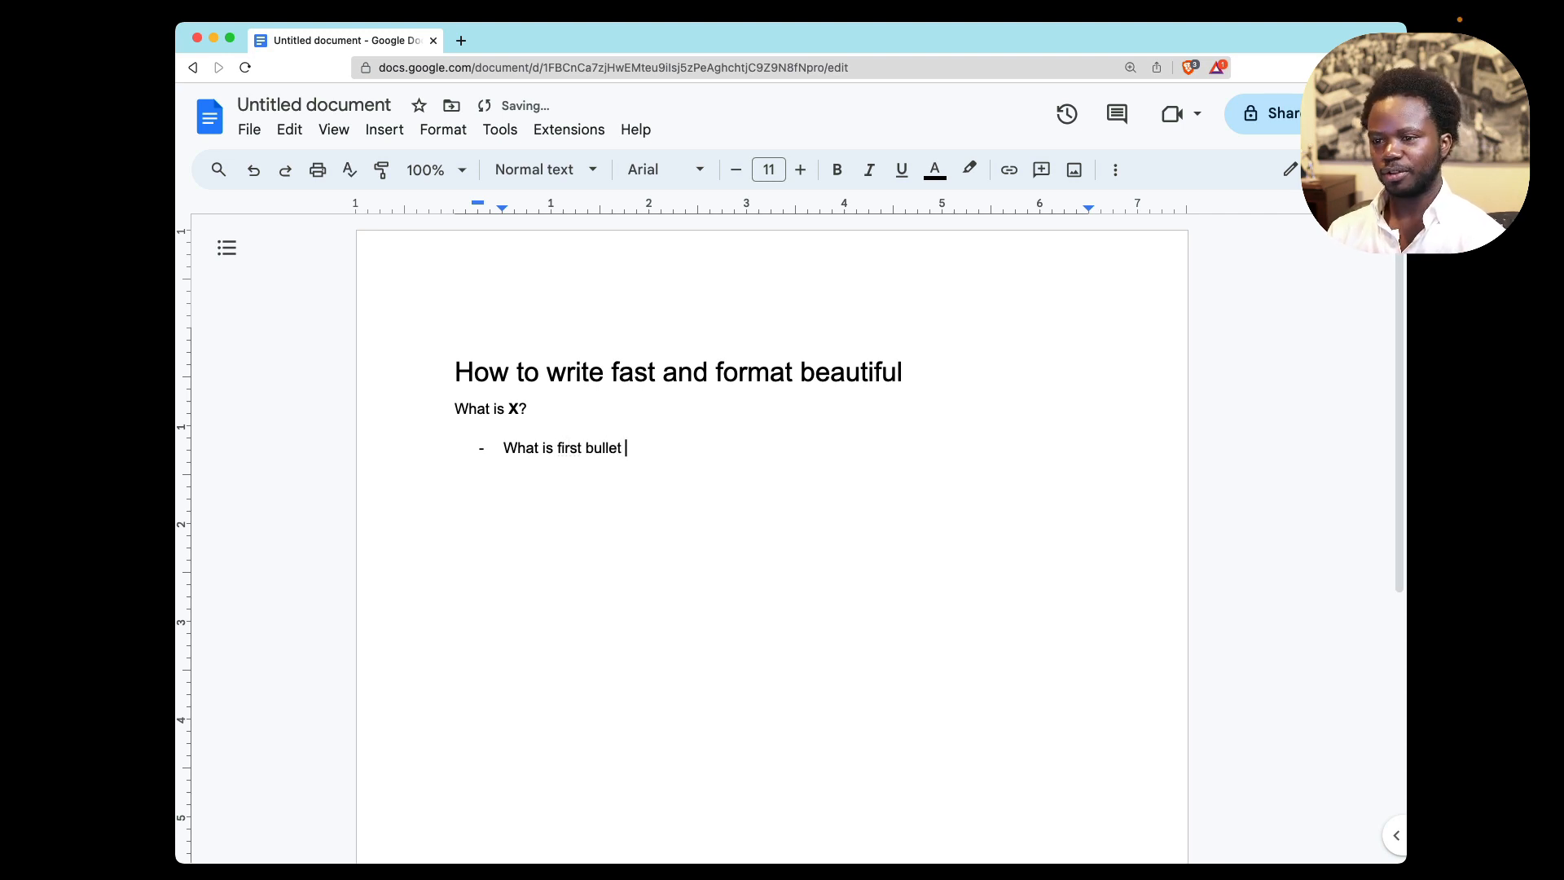
{"action": "type", "text": "t "}
{"action": "type", "text": "point."}
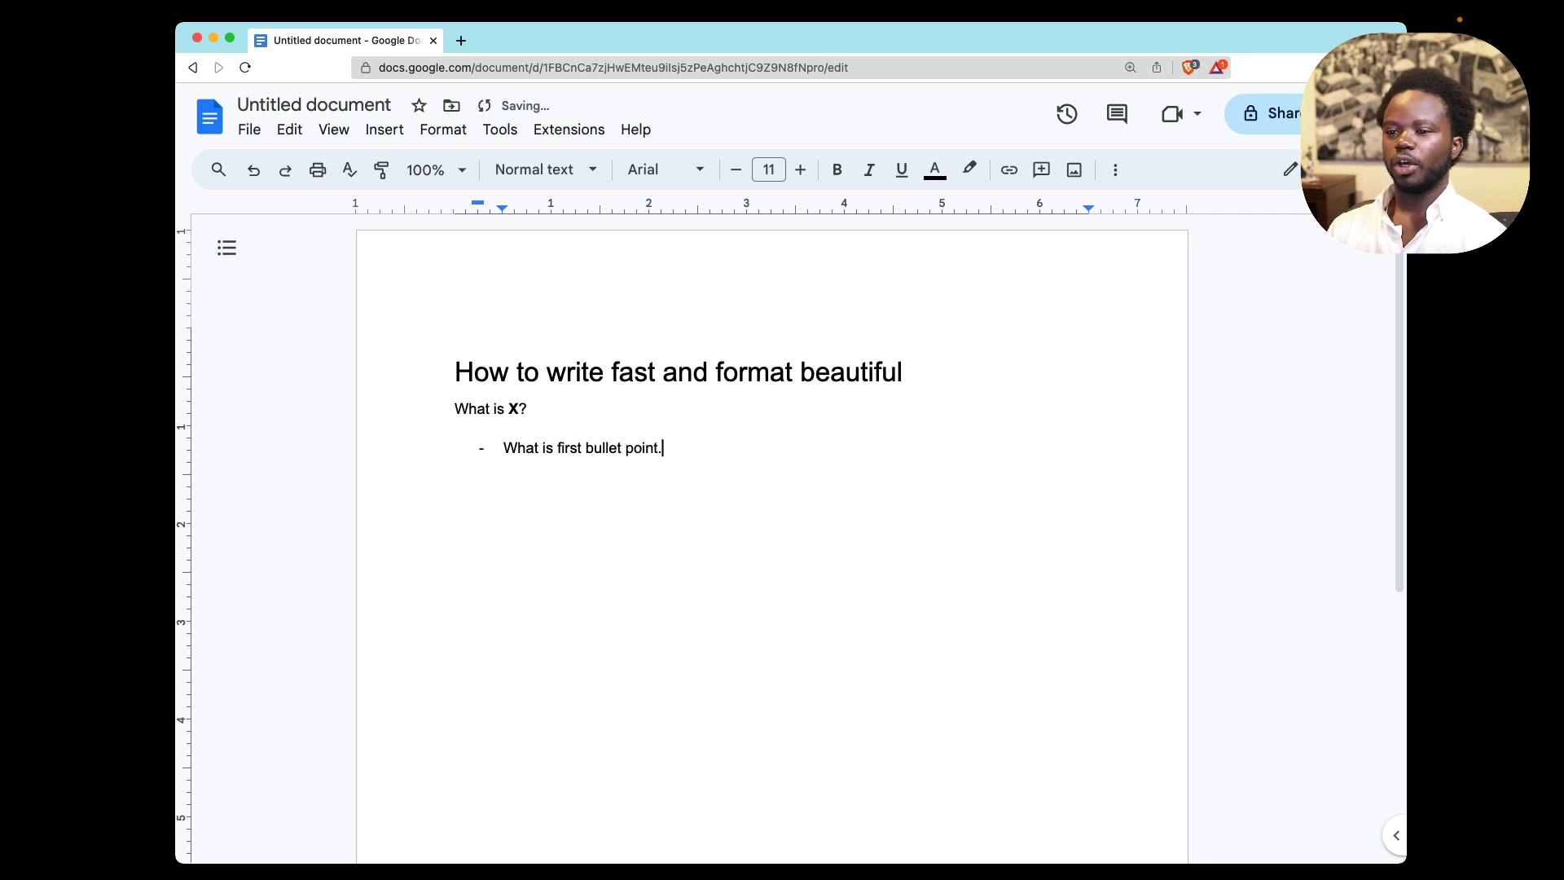
Add three more list items, each with the placeholder text "XXXXX".
{"action": "key", "text": "Return"}
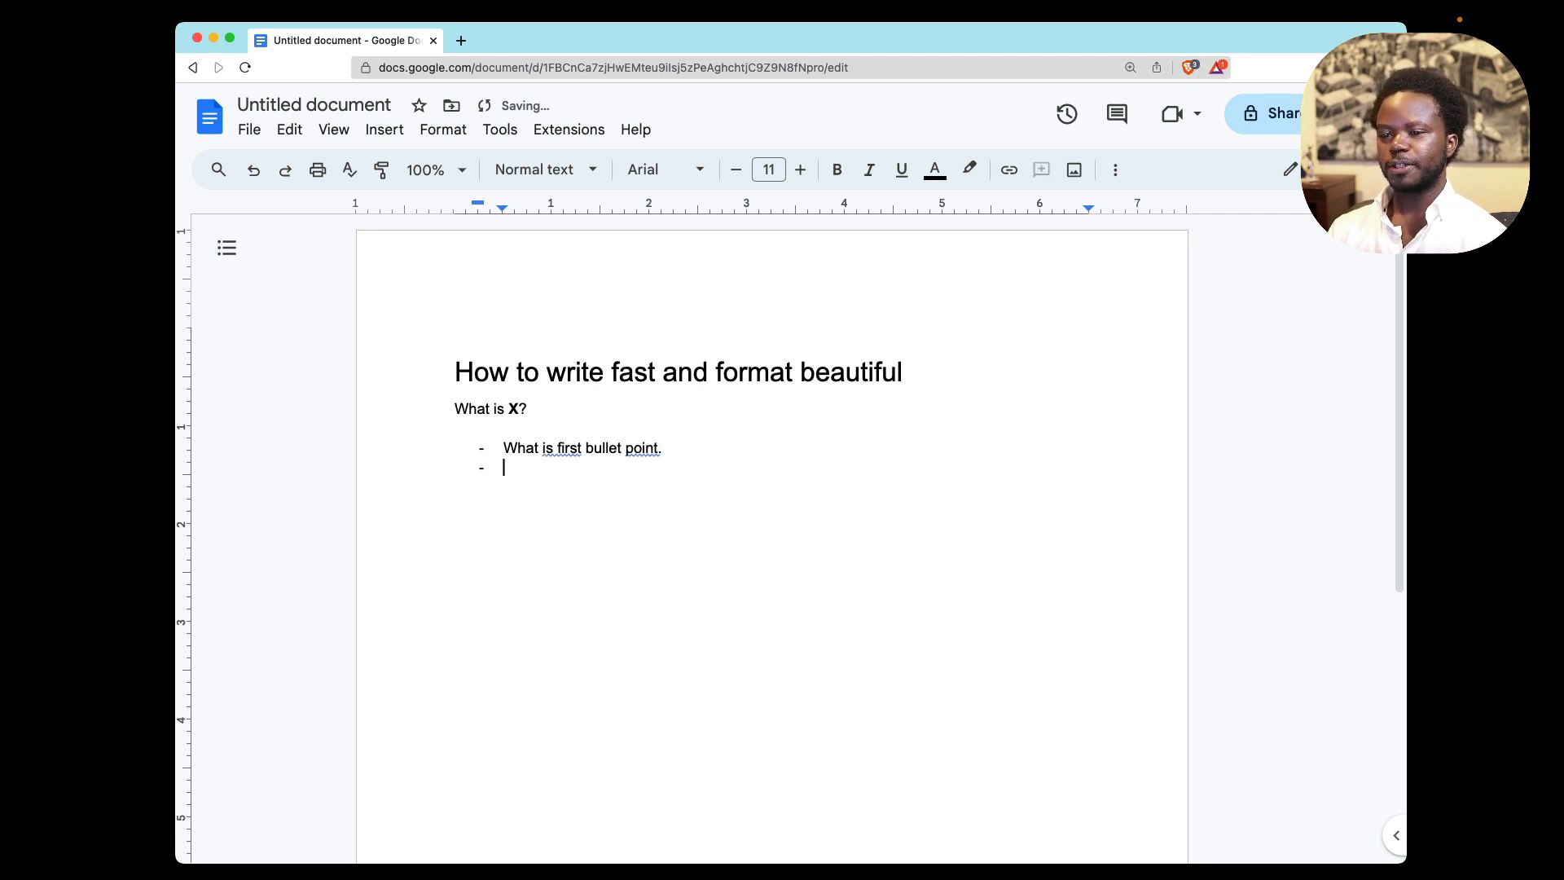
{"action": "type", "text": "XXXXX"}
{"action": "key", "text": "Return"}
{"action": "type", "text": "XXXXX"}
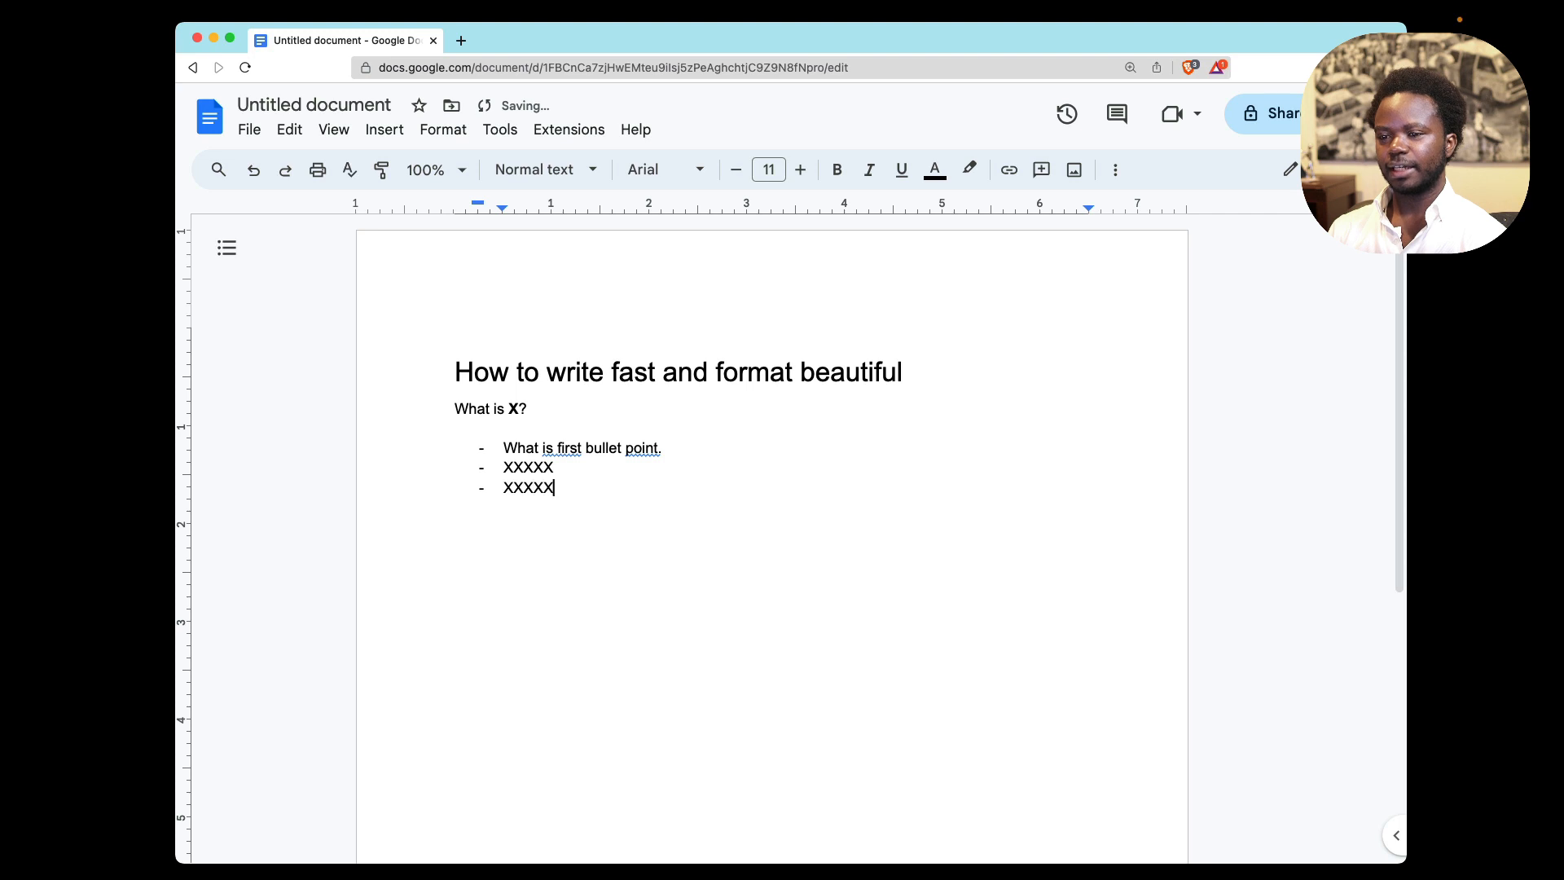
{"action": "key", "text": "Return"}
{"action": "type", "text": "XXXXX"}
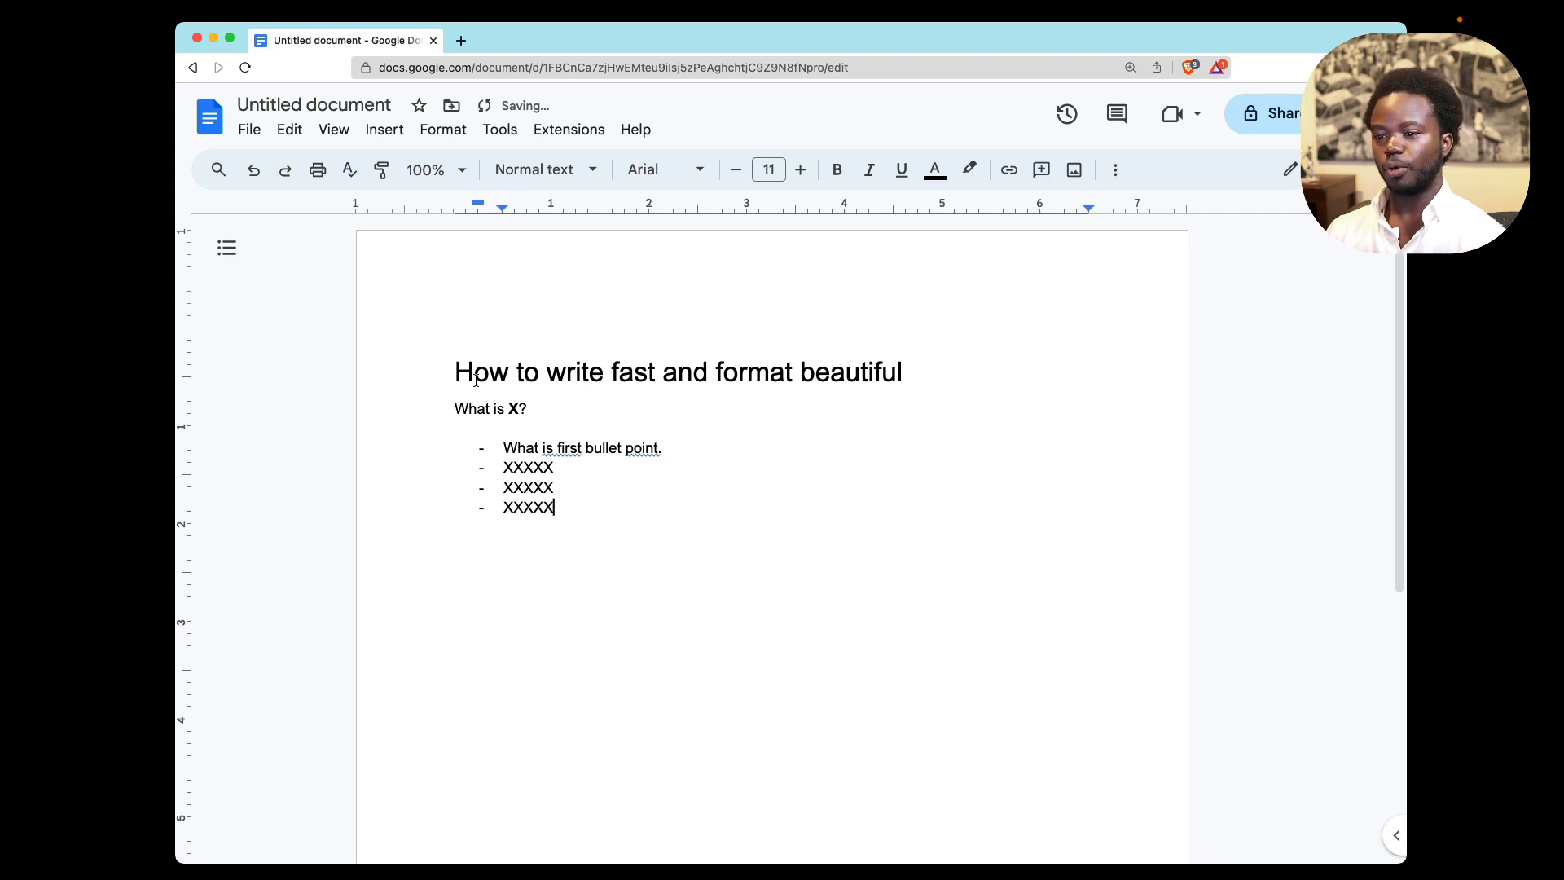
Accept the grammar suggestions "is the first" and "point?" in the first list item.
{"action": "left_click", "coordinate": [560, 446]}
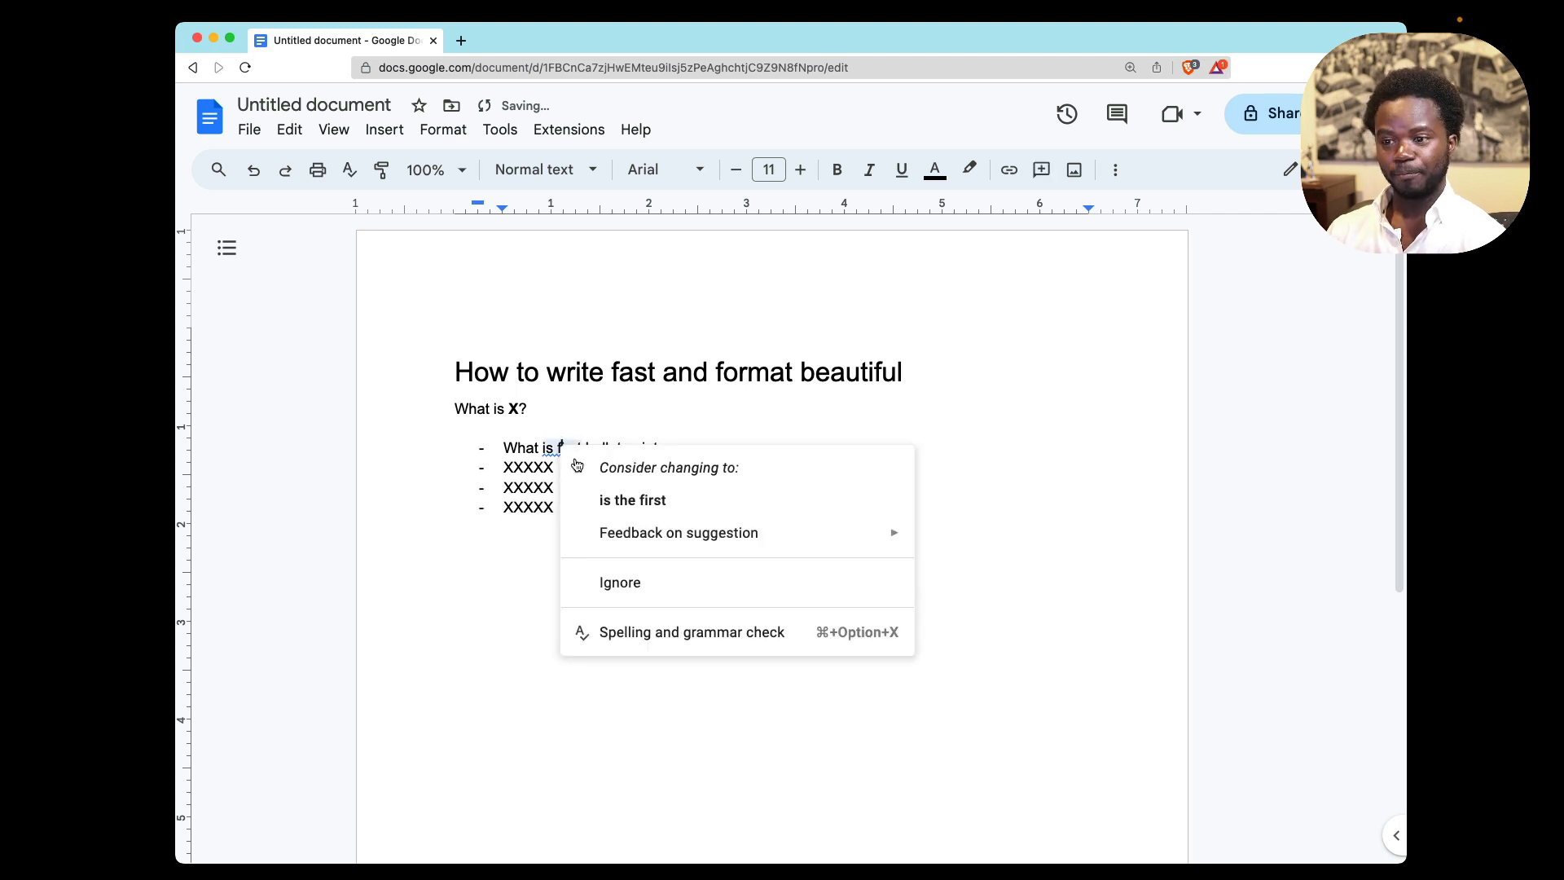
{"action": "left_click", "coordinate": [644, 500]}
{"action": "left_click", "coordinate": [651, 457]}
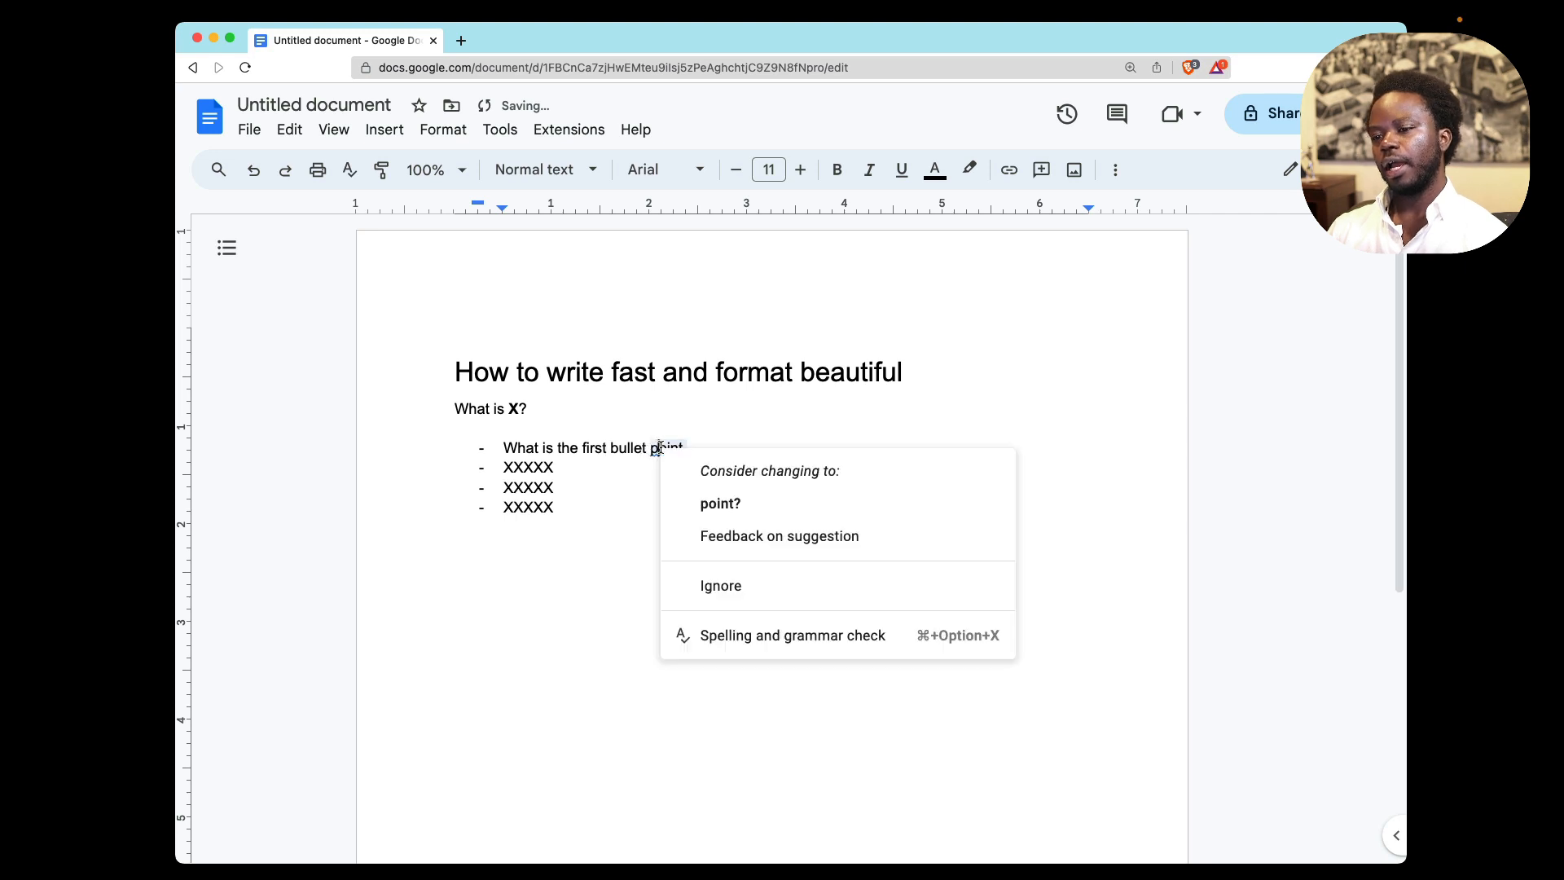
{"action": "left_click", "coordinate": [727, 498]}
{"action": "left_click", "coordinate": [615, 407]}
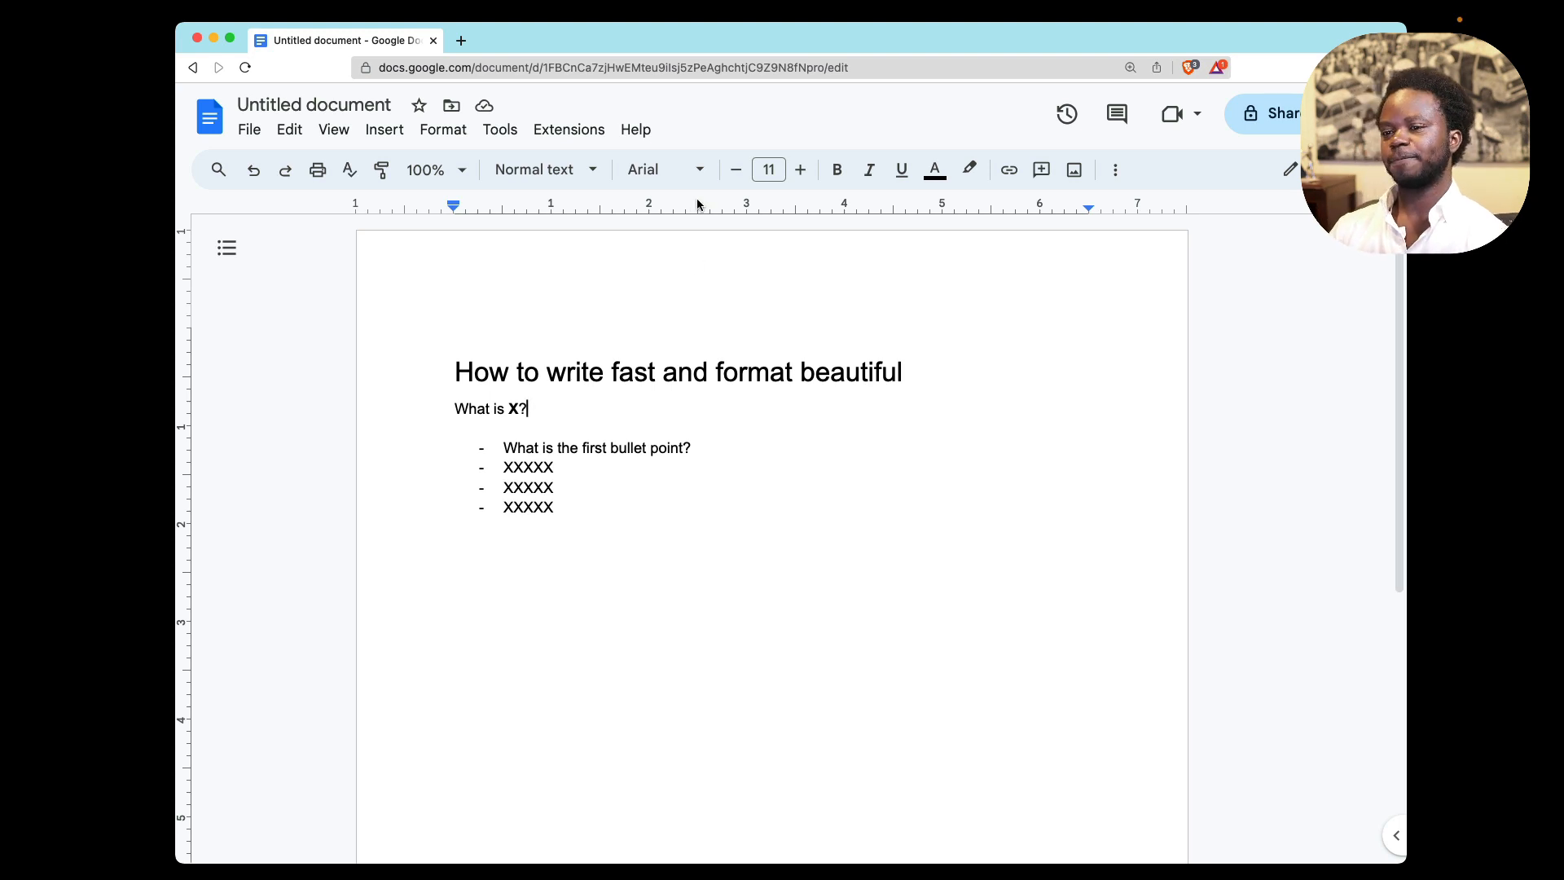
Search the web for "markdown" in a new browser tab.
{"action": "left_click", "coordinate": [461, 40]}
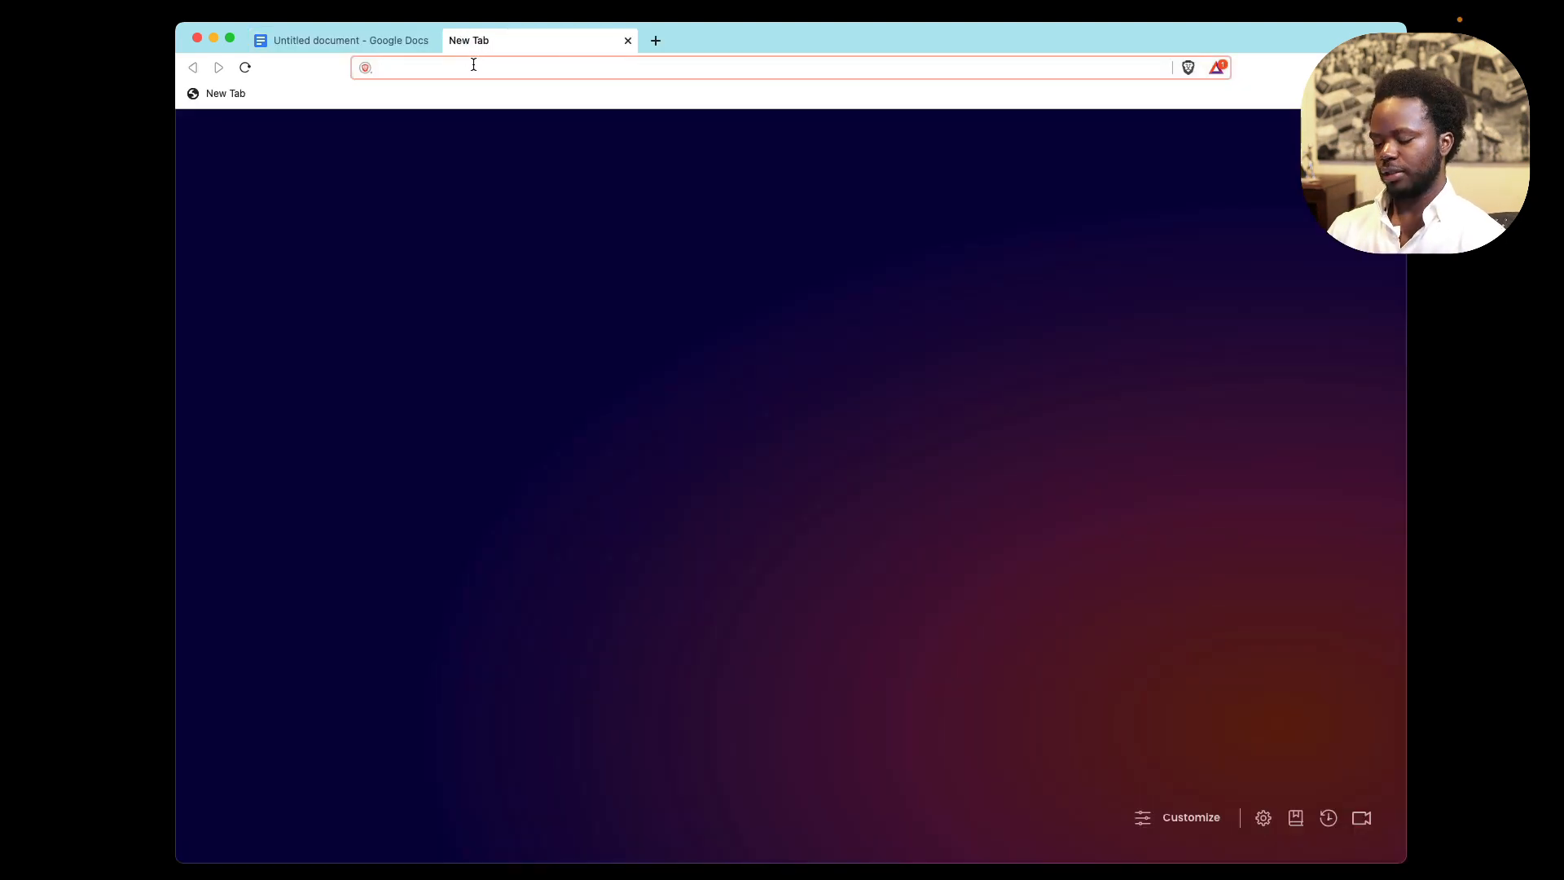
{"action": "type", "text": "markdown"}
{"action": "key", "text": "super+Left"}
{"action": "type", "text": "!g"}
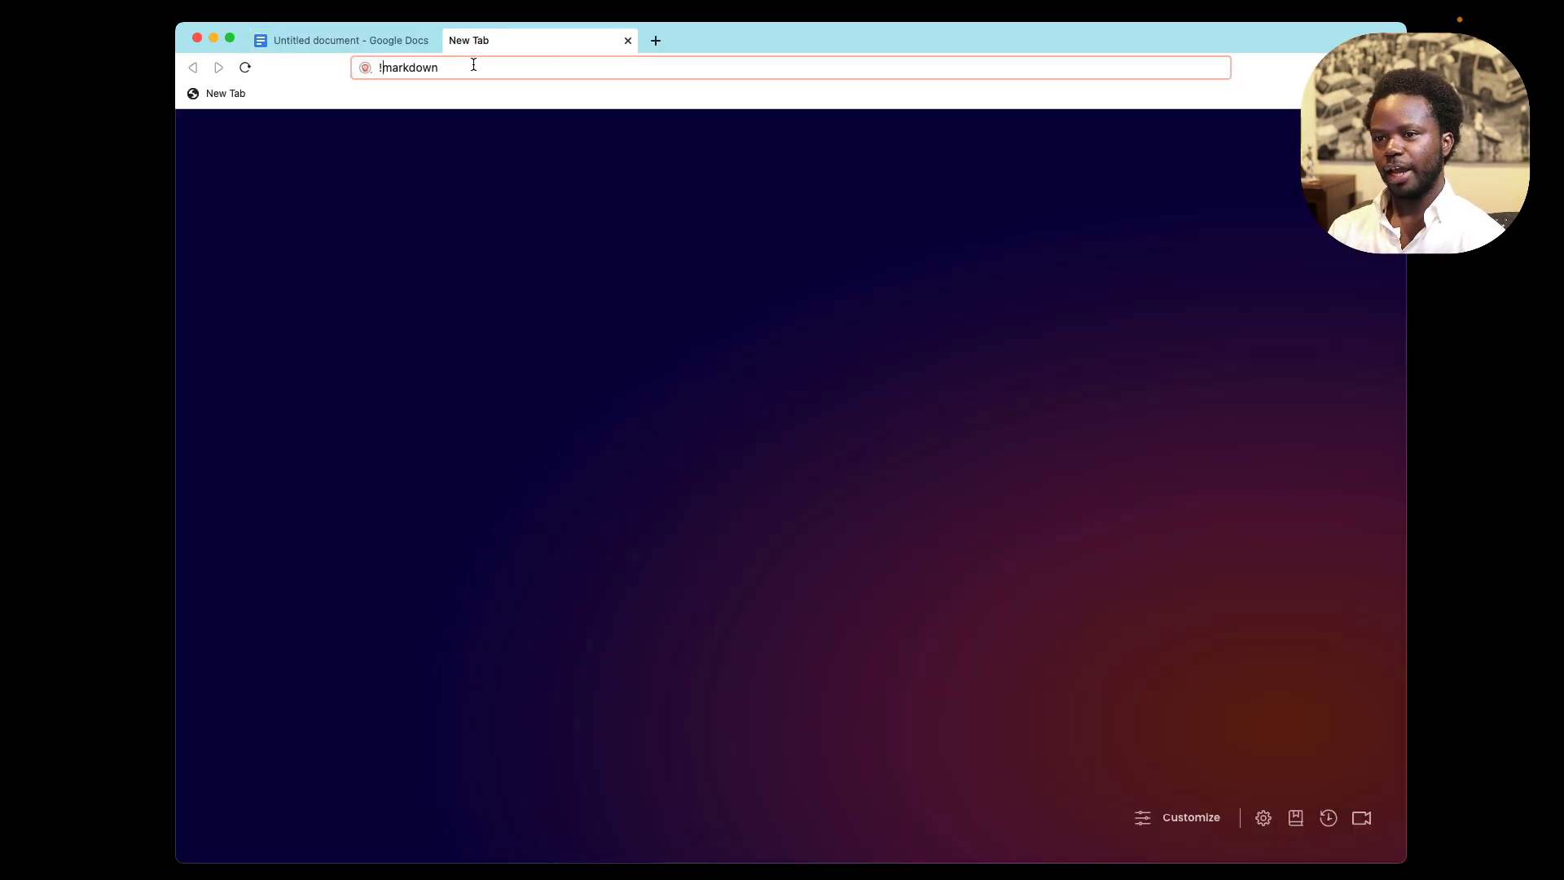
{"action": "key", "text": "BackSpace"}
{"action": "key", "text": "BackSpace"}
{"action": "key", "text": "BackSpace"}
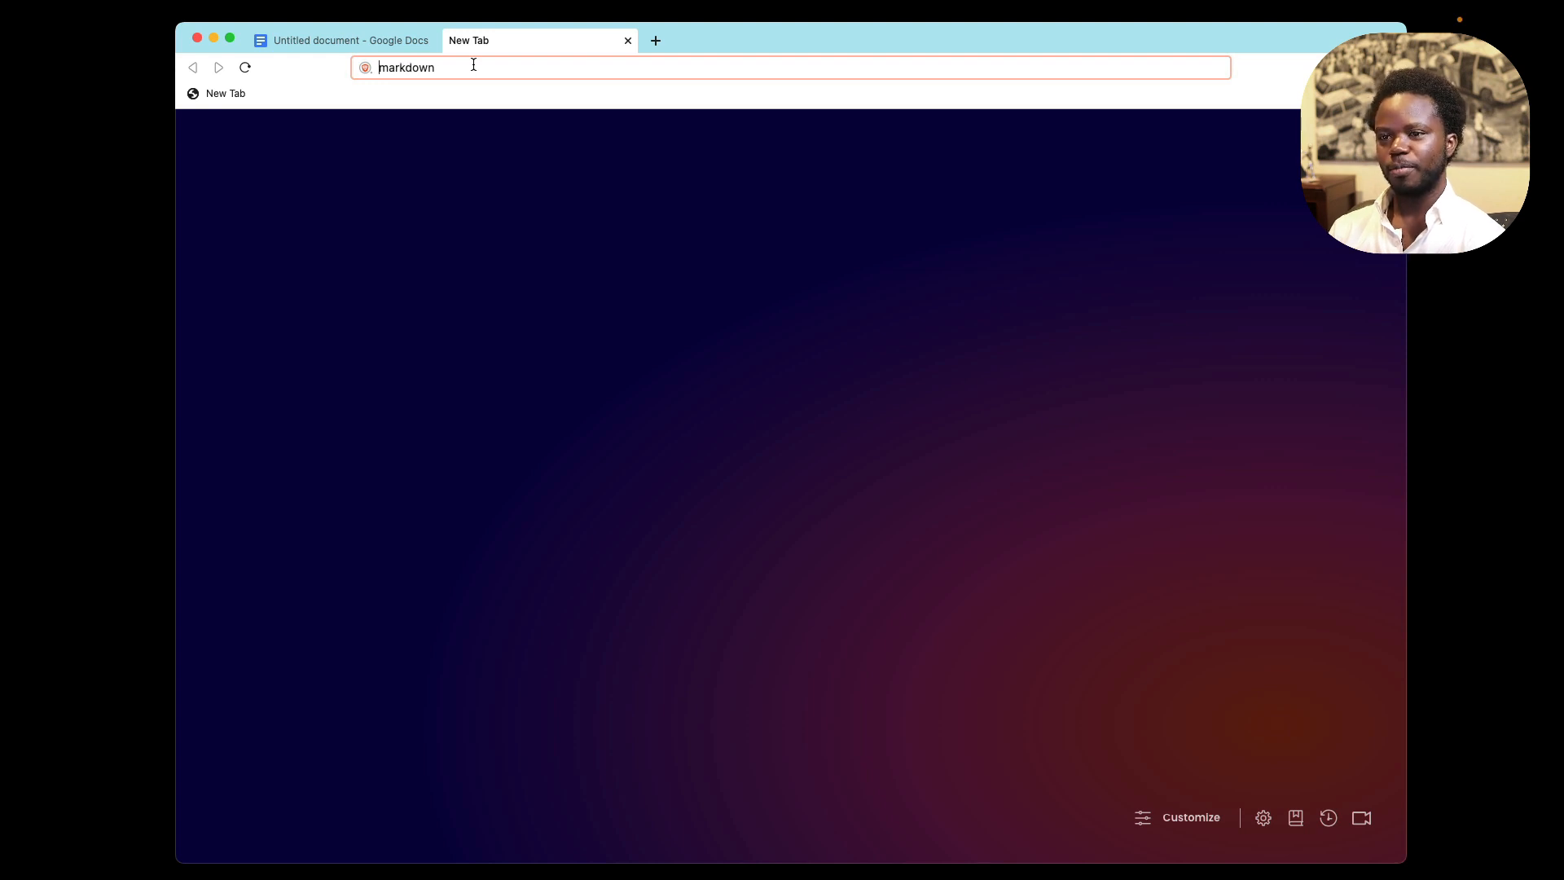
{"action": "key", "text": "Return"}
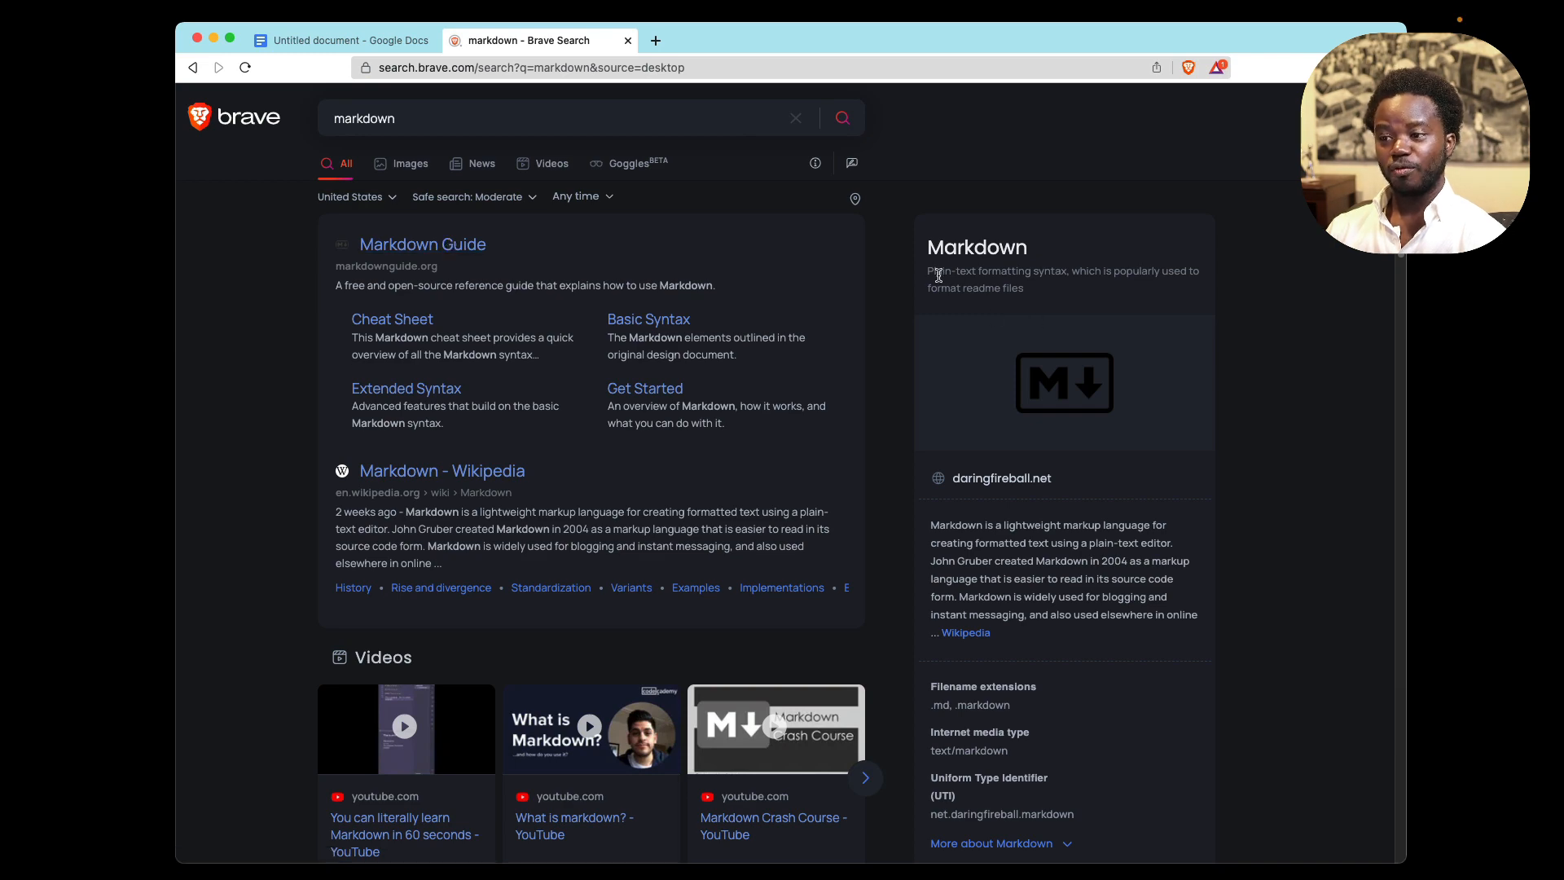
Read the short Markdown description beside the search results, and open the Markdown Guide's Basic Syntax page.
{"action": "left_click_drag", "start_coordinate": [926, 271], "coordinate": [981, 270]}
{"action": "scroll", "coordinate": [1024, 319], "scroll_direction": "down", "scroll_amount": 2}
{"action": "scroll", "coordinate": [1023, 320], "scroll_direction": "up", "scroll_amount": 2}
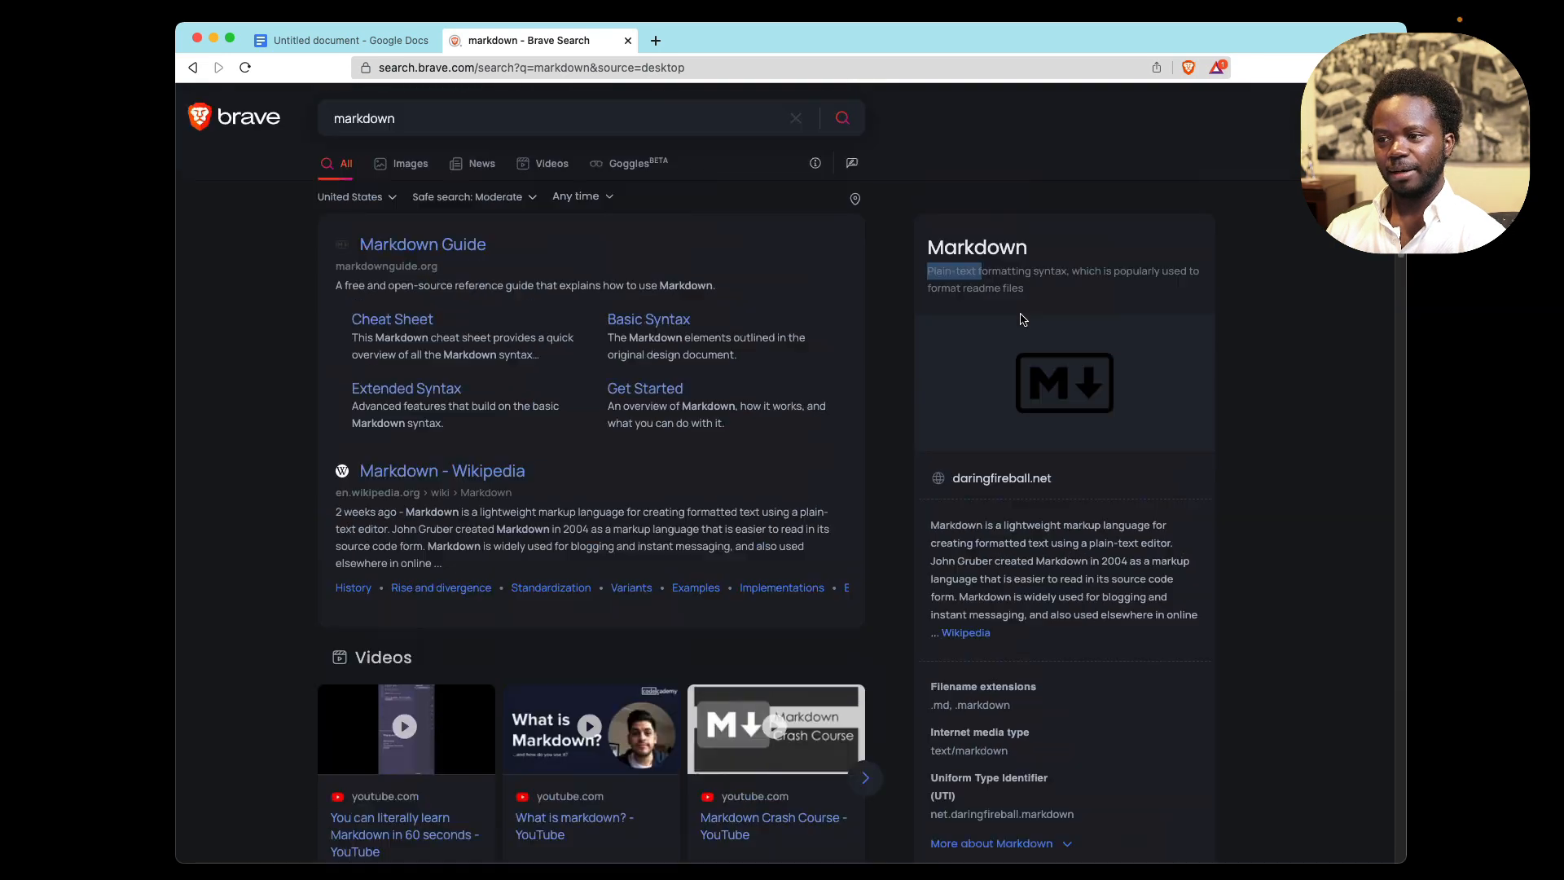
{"action": "scroll", "coordinate": [1023, 320], "scroll_direction": "down", "scroll_amount": 5}
{"action": "scroll", "coordinate": [1021, 314], "scroll_direction": "up", "scroll_amount": 5}
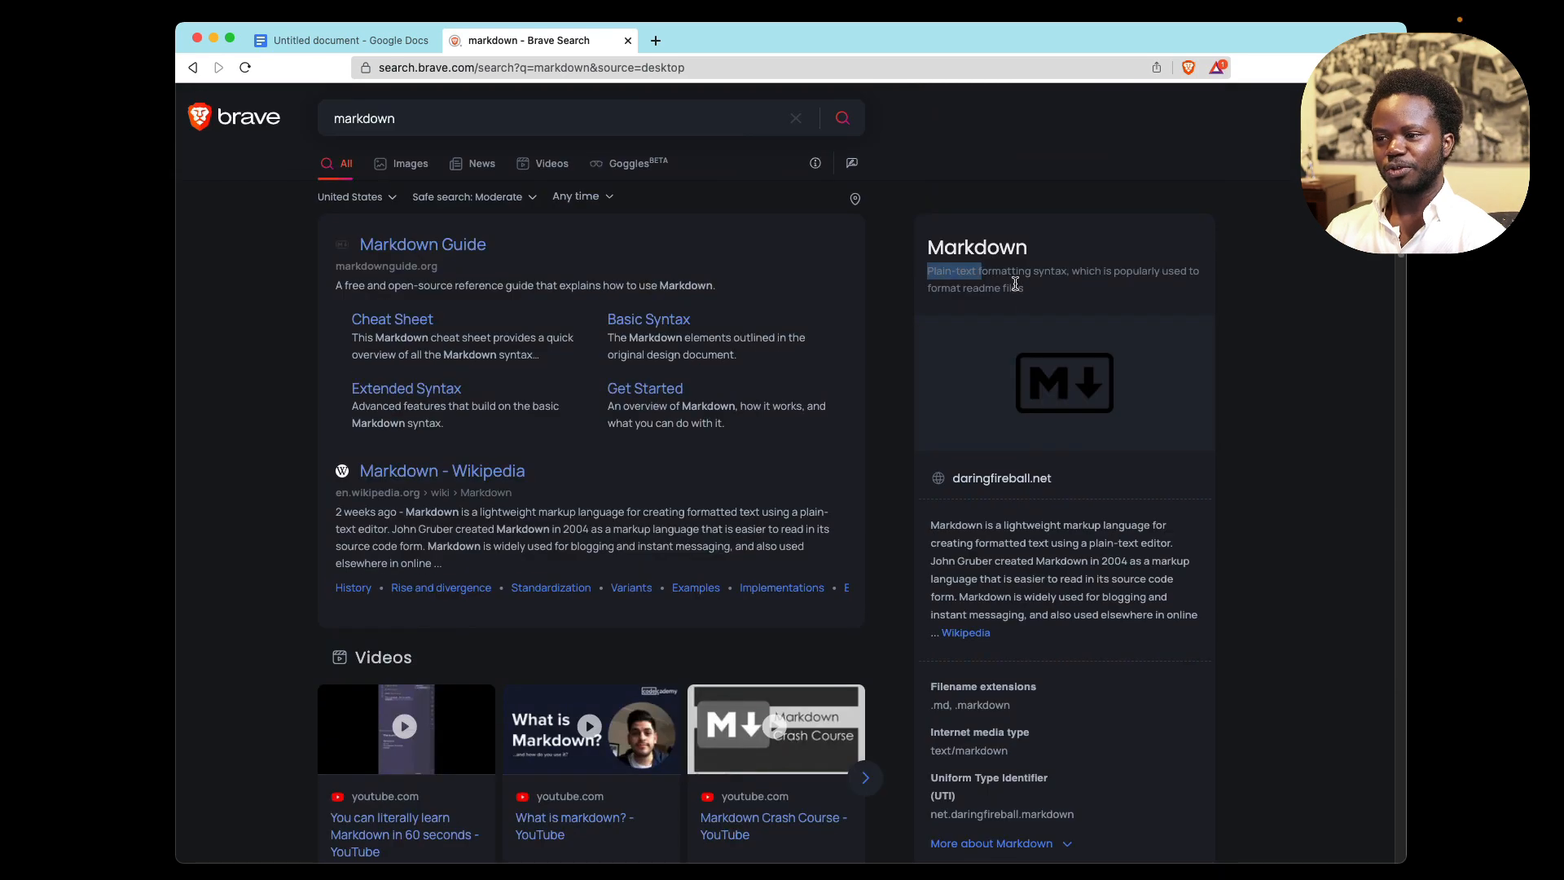
{"action": "left_click", "coordinate": [1017, 279]}
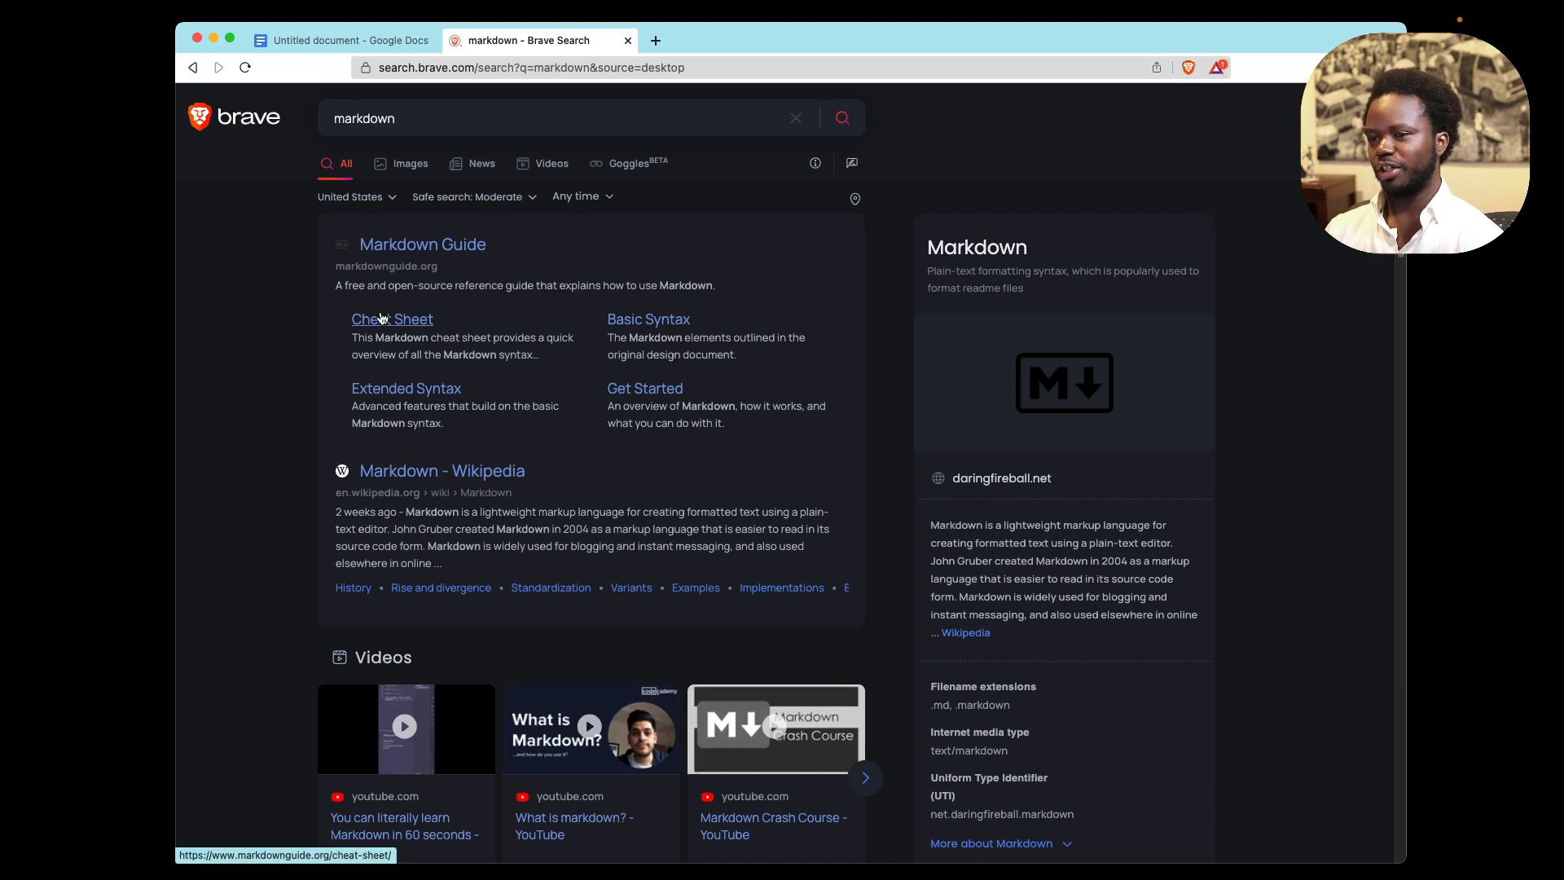
{"action": "left_click", "coordinate": [661, 321]}
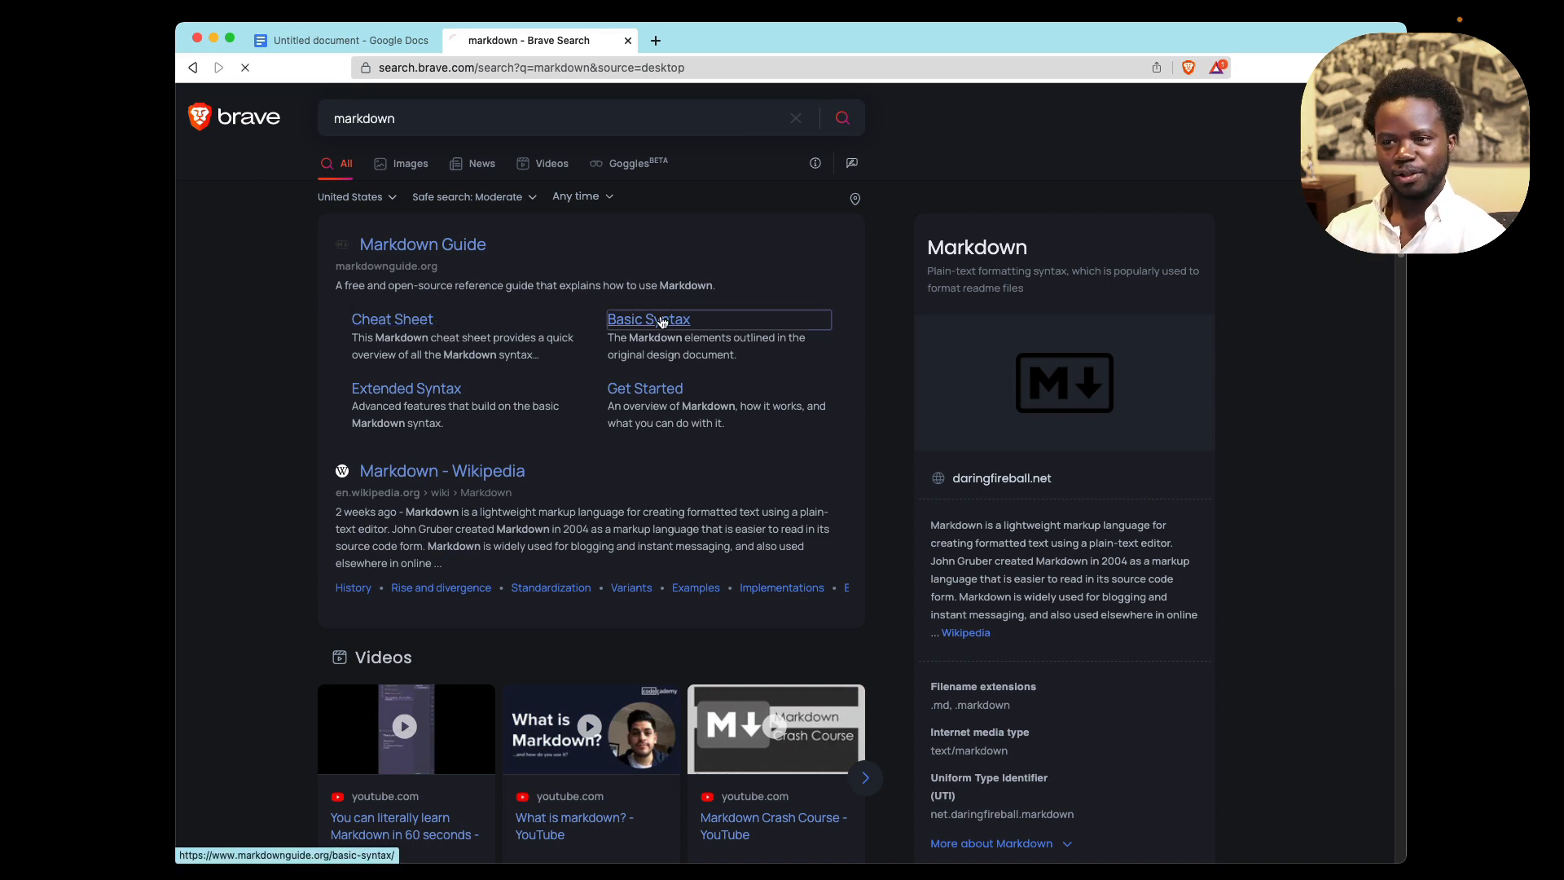
{"action": "scroll", "coordinate": [562, 378], "scroll_direction": "down", "scroll_amount": 1}
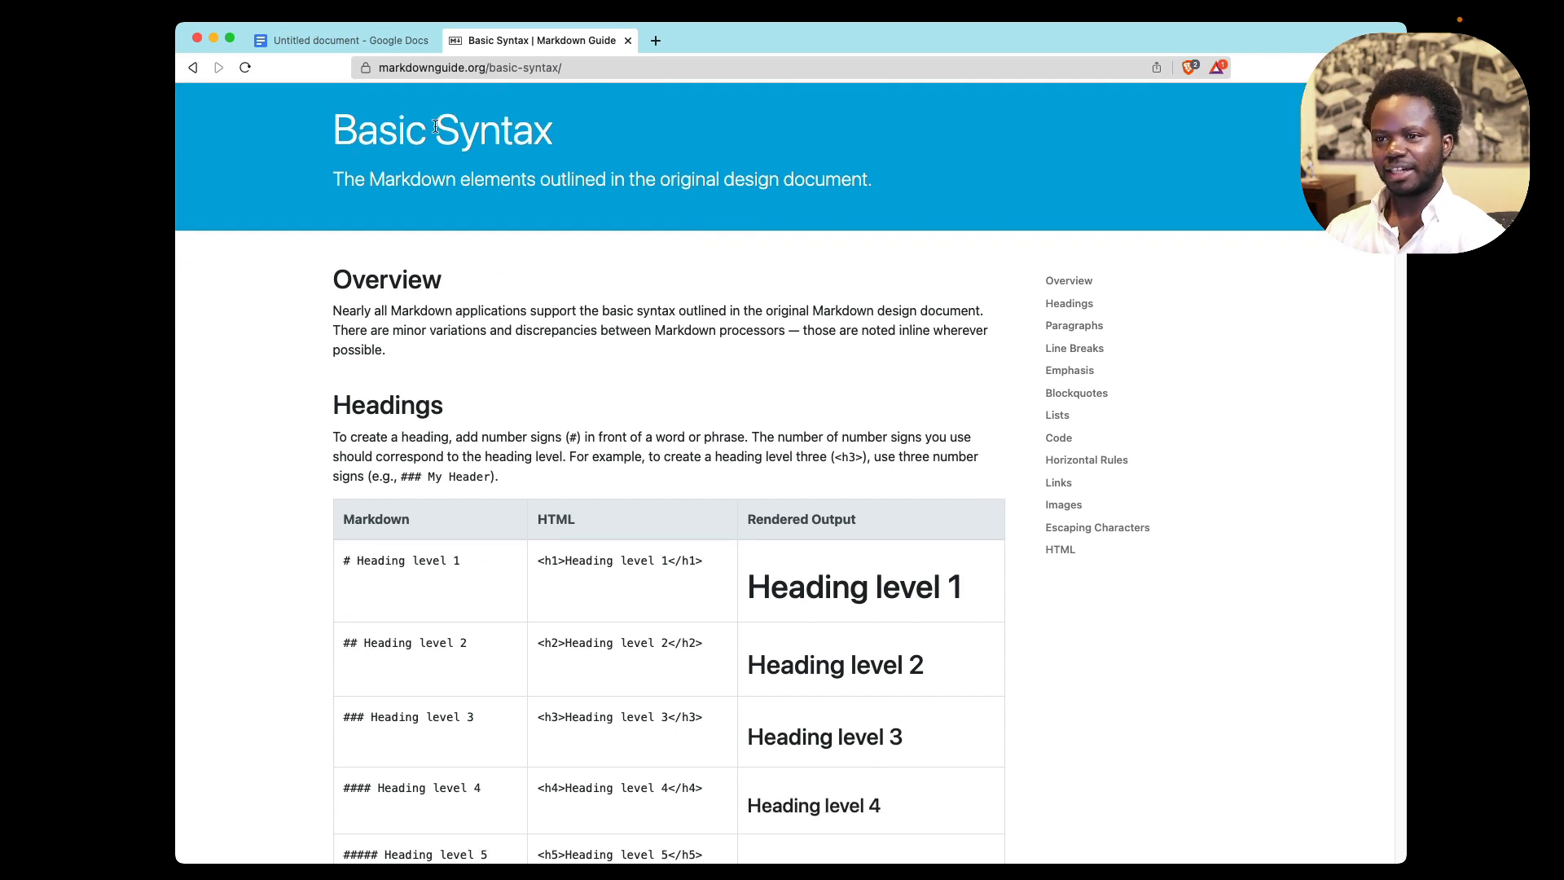
Revisit the formatted heading and list in the Google Docs document, and return to the Basic Syntax page.
{"action": "left_click", "coordinate": [330, 41]}
{"action": "left_click_drag", "start_coordinate": [567, 368], "coordinate": [599, 240]}
{"action": "left_click", "coordinate": [603, 372]}
{"action": "double_click", "coordinate": [562, 429]}
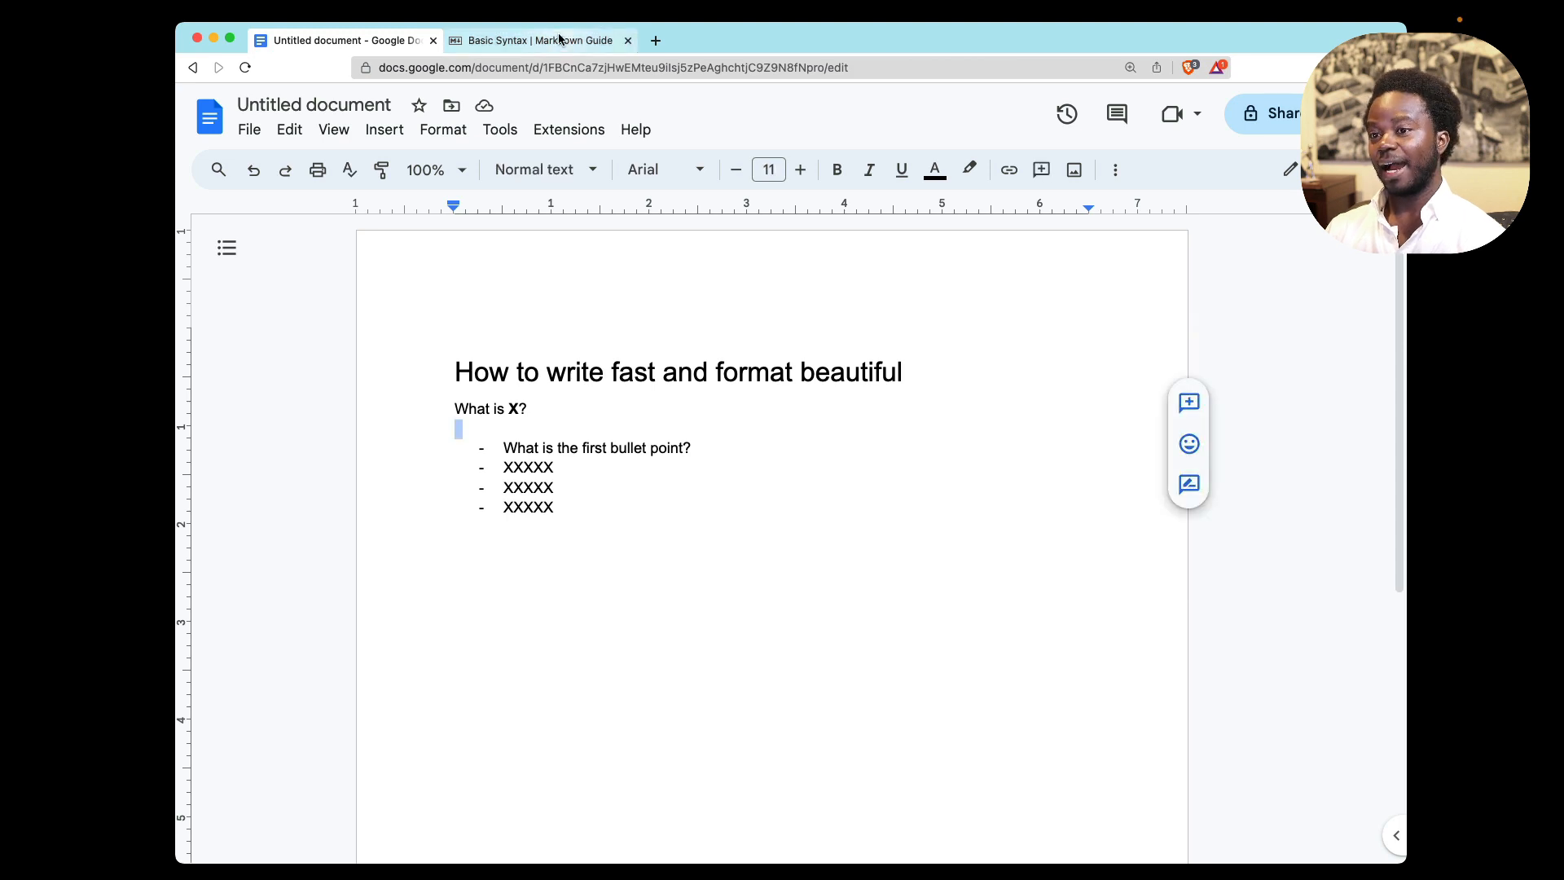
{"action": "left_click", "coordinate": [558, 40]}
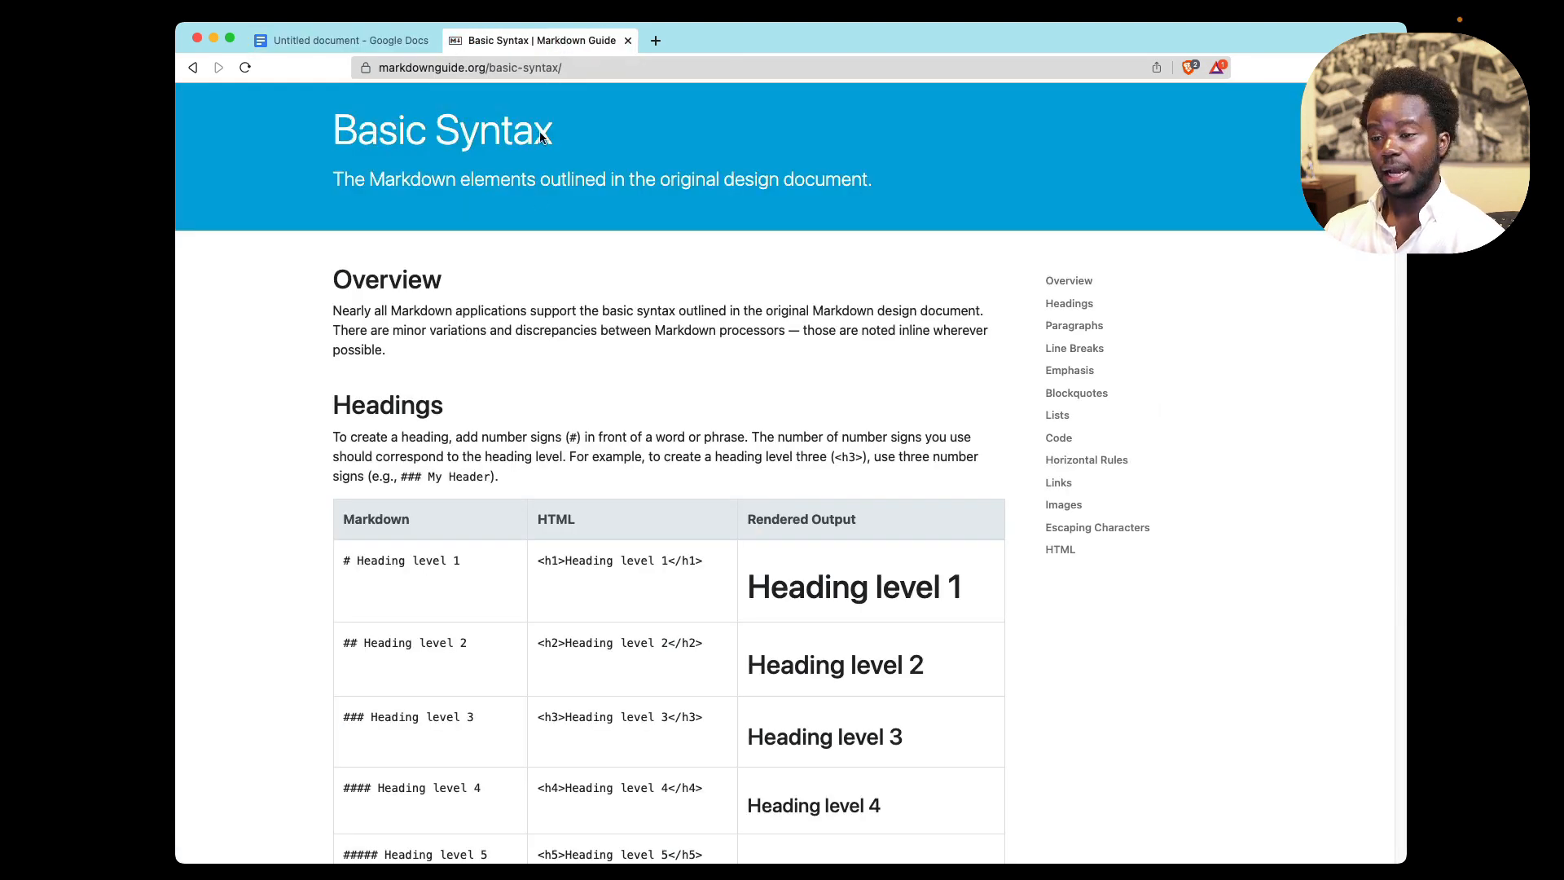
Examine the Basic Syntax page's heading levels table, alternate syntax, heading best practices and paragraph rules.
{"action": "scroll", "coordinate": [707, 535], "scroll_direction": "down", "scroll_amount": 1}
{"action": "scroll", "coordinate": [695, 534], "scroll_direction": "down", "scroll_amount": 5}
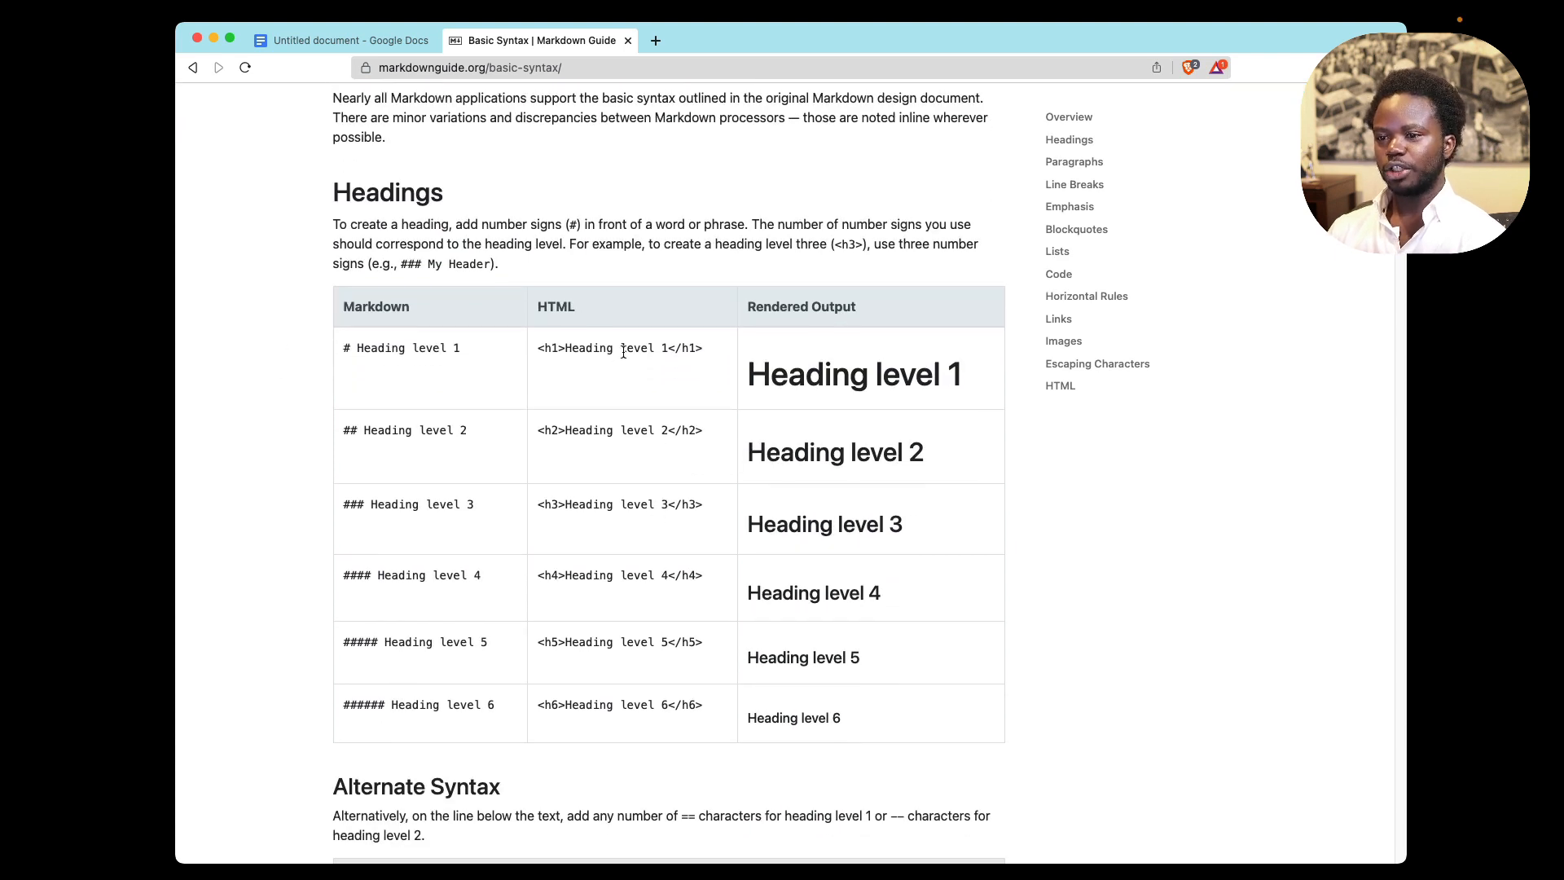
{"action": "left_click_drag", "start_coordinate": [471, 356], "coordinate": [352, 352]}
{"action": "left_click", "coordinate": [346, 350]}
{"action": "left_click", "coordinate": [355, 359]}
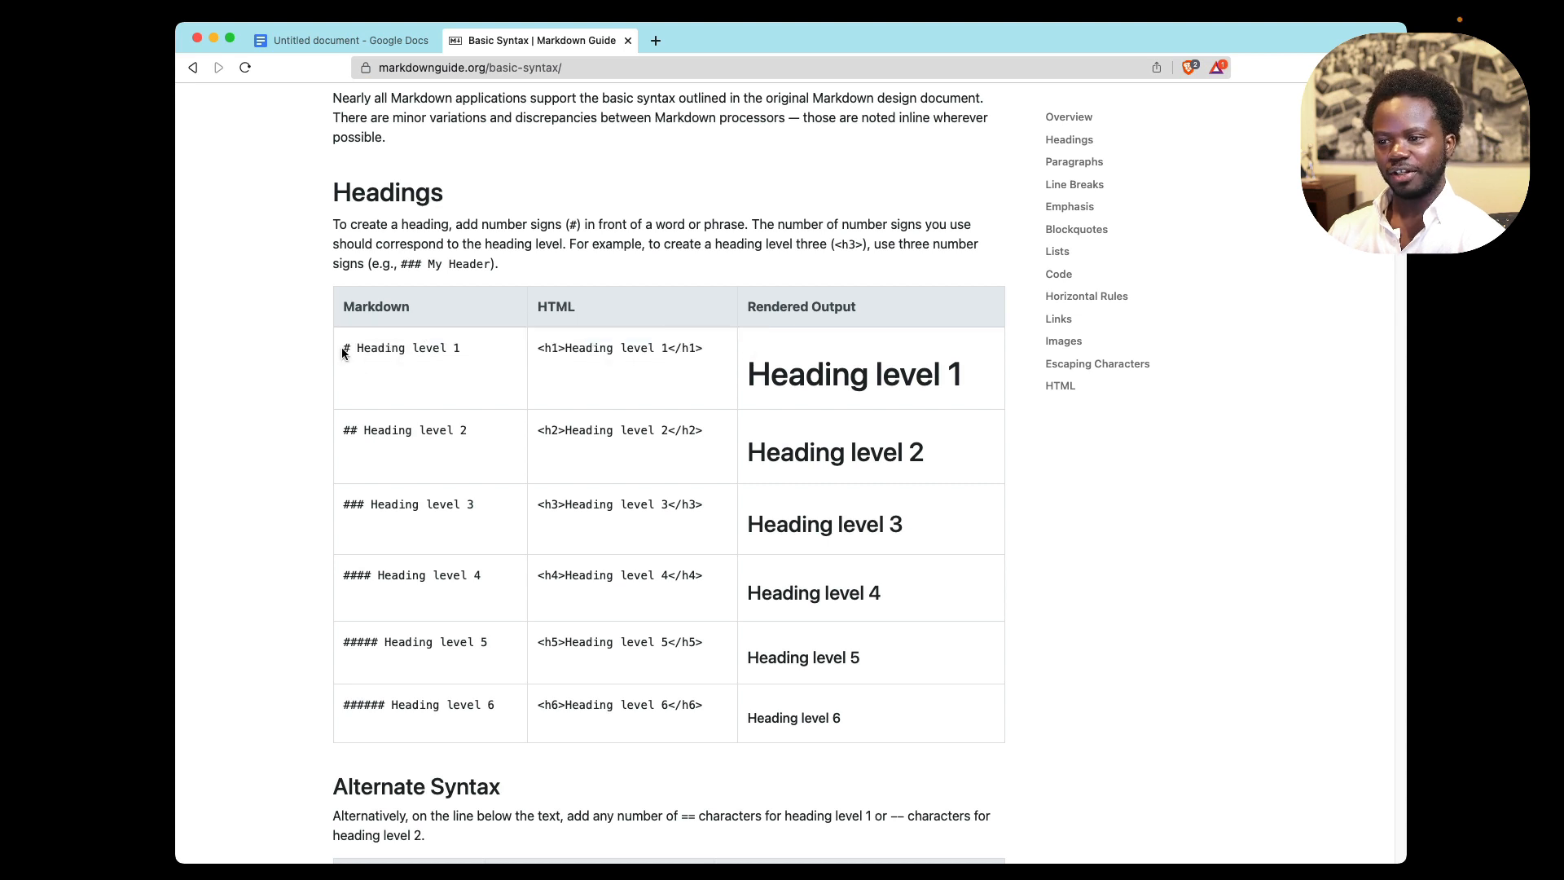
{"action": "left_click_drag", "start_coordinate": [744, 375], "coordinate": [832, 376]}
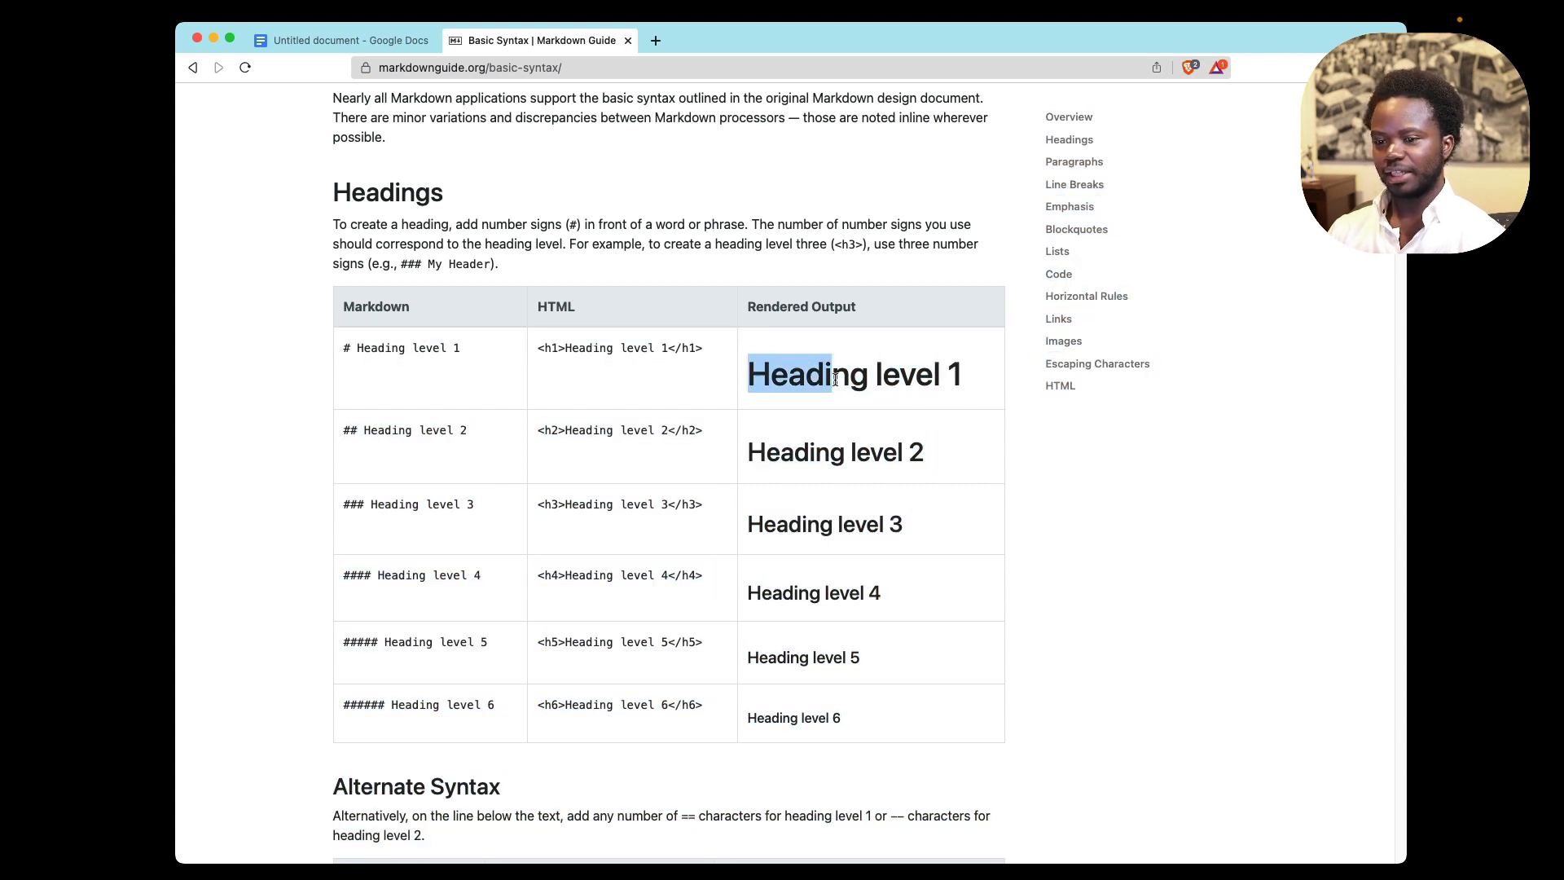
{"action": "scroll", "coordinate": [757, 510], "scroll_direction": "down", "scroll_amount": 8}
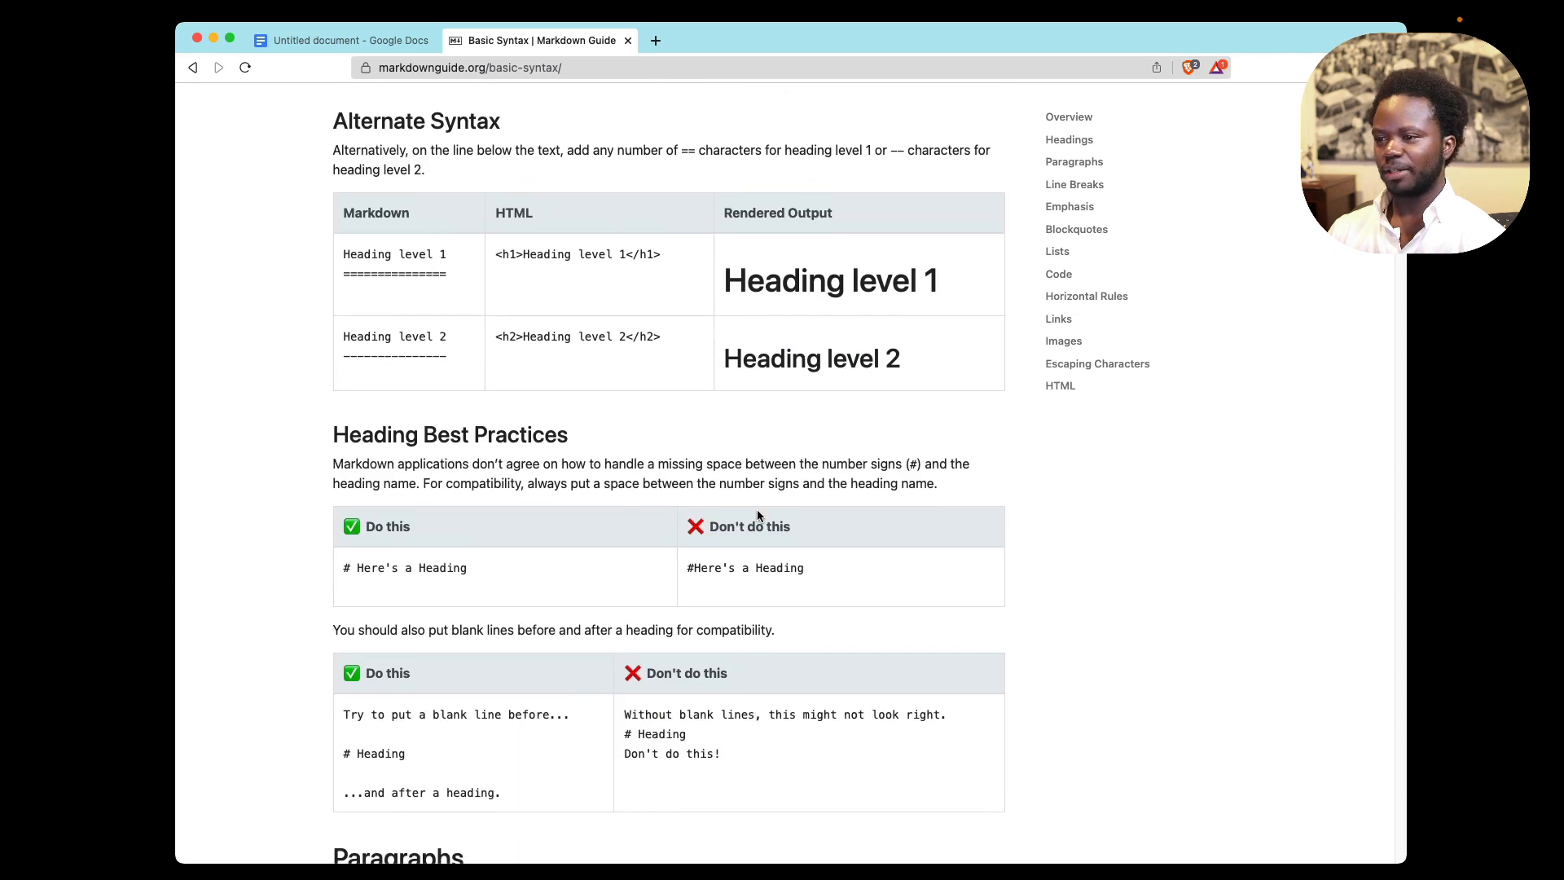
{"action": "scroll", "coordinate": [757, 511], "scroll_direction": "down", "scroll_amount": 4}
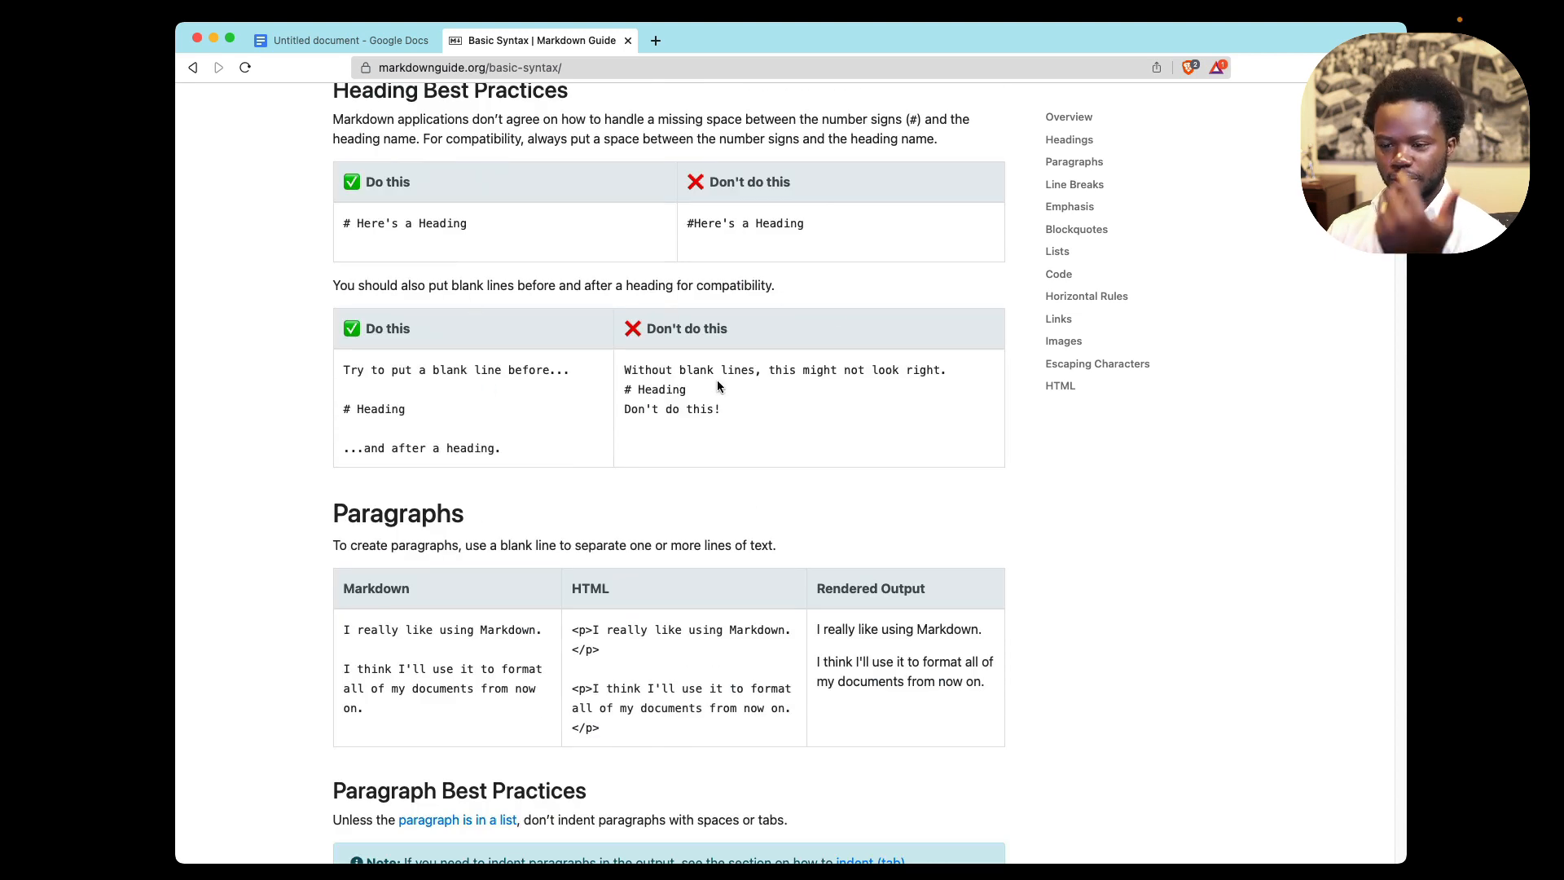
{"action": "scroll", "coordinate": [718, 379], "scroll_direction": "up", "scroll_amount": 10}
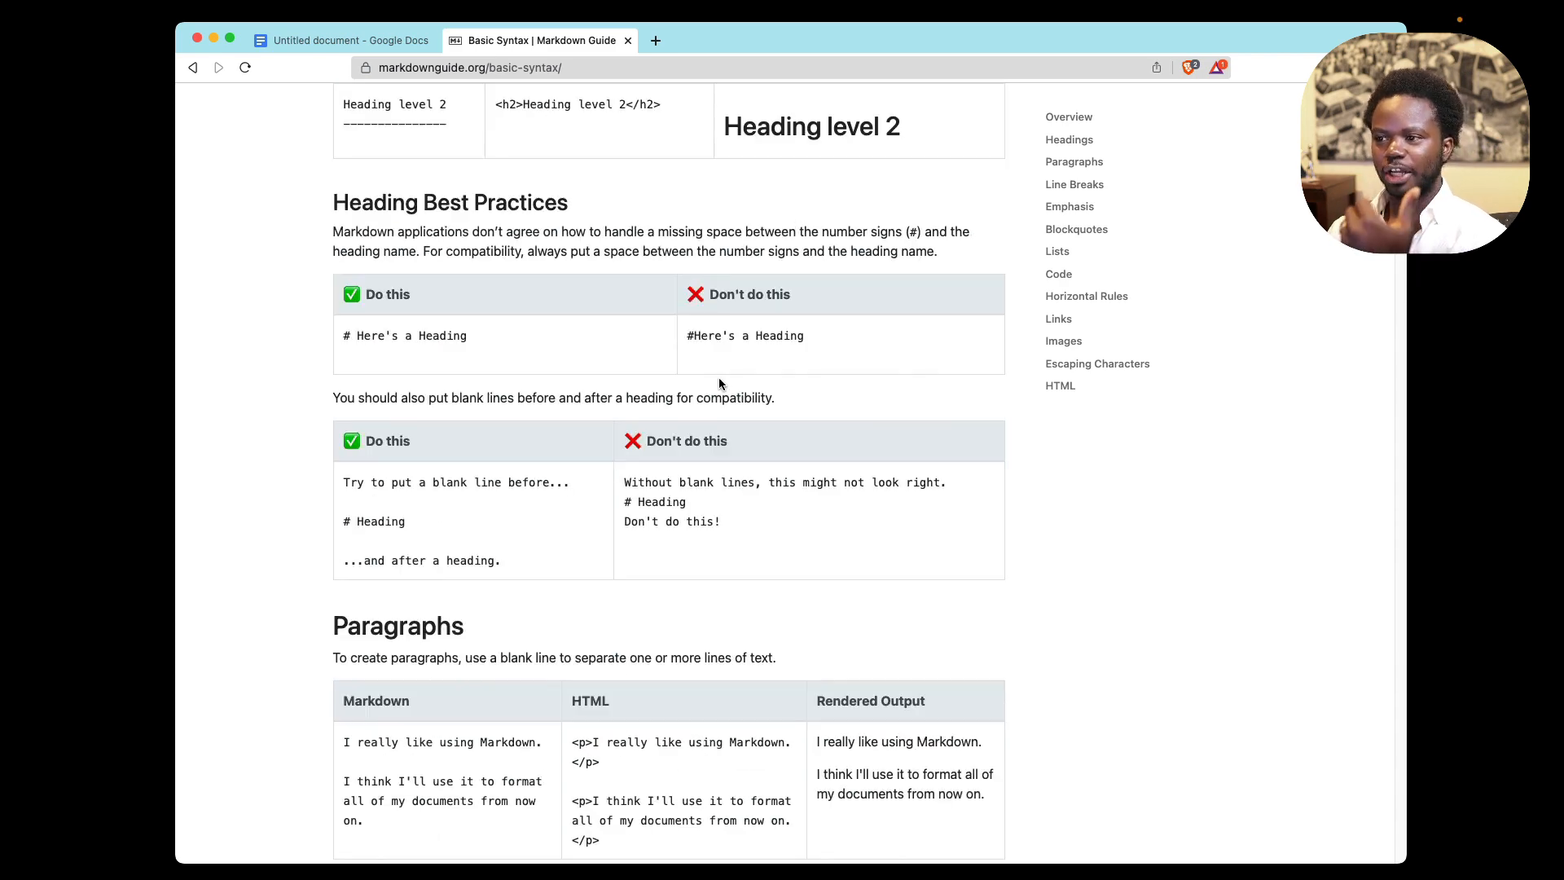
{"action": "scroll", "coordinate": [720, 379], "scroll_direction": "up", "scroll_amount": 5}
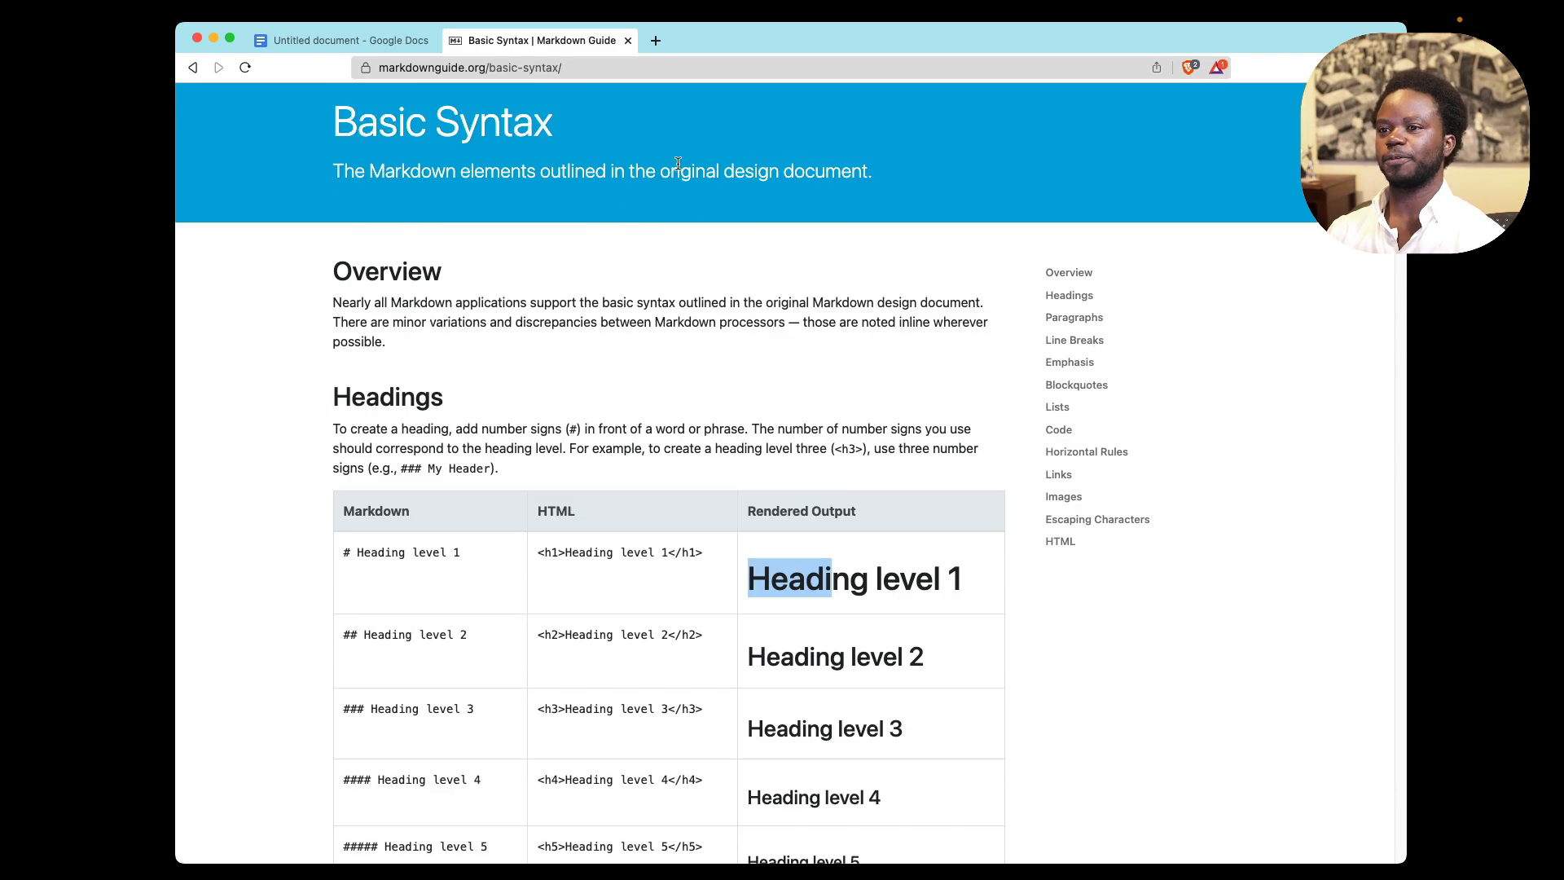
Close the Markdown guide page, switch to the blank untitled document in iA Writer and enlarge its window slightly.
{"action": "left_click", "coordinate": [628, 41]}
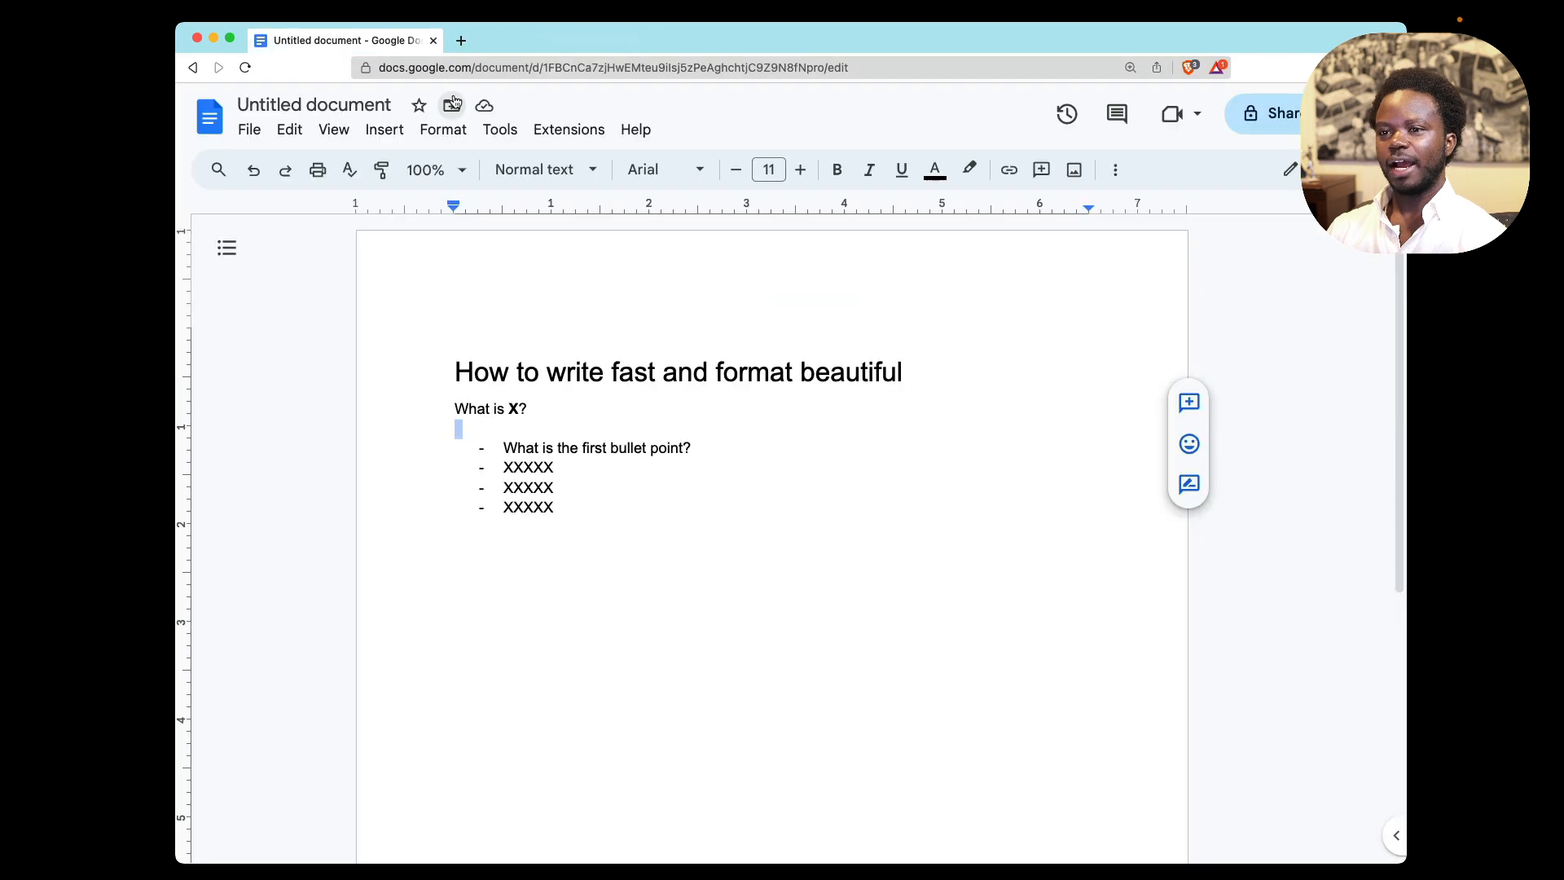
{"action": "left_click", "coordinate": [614, 379]}
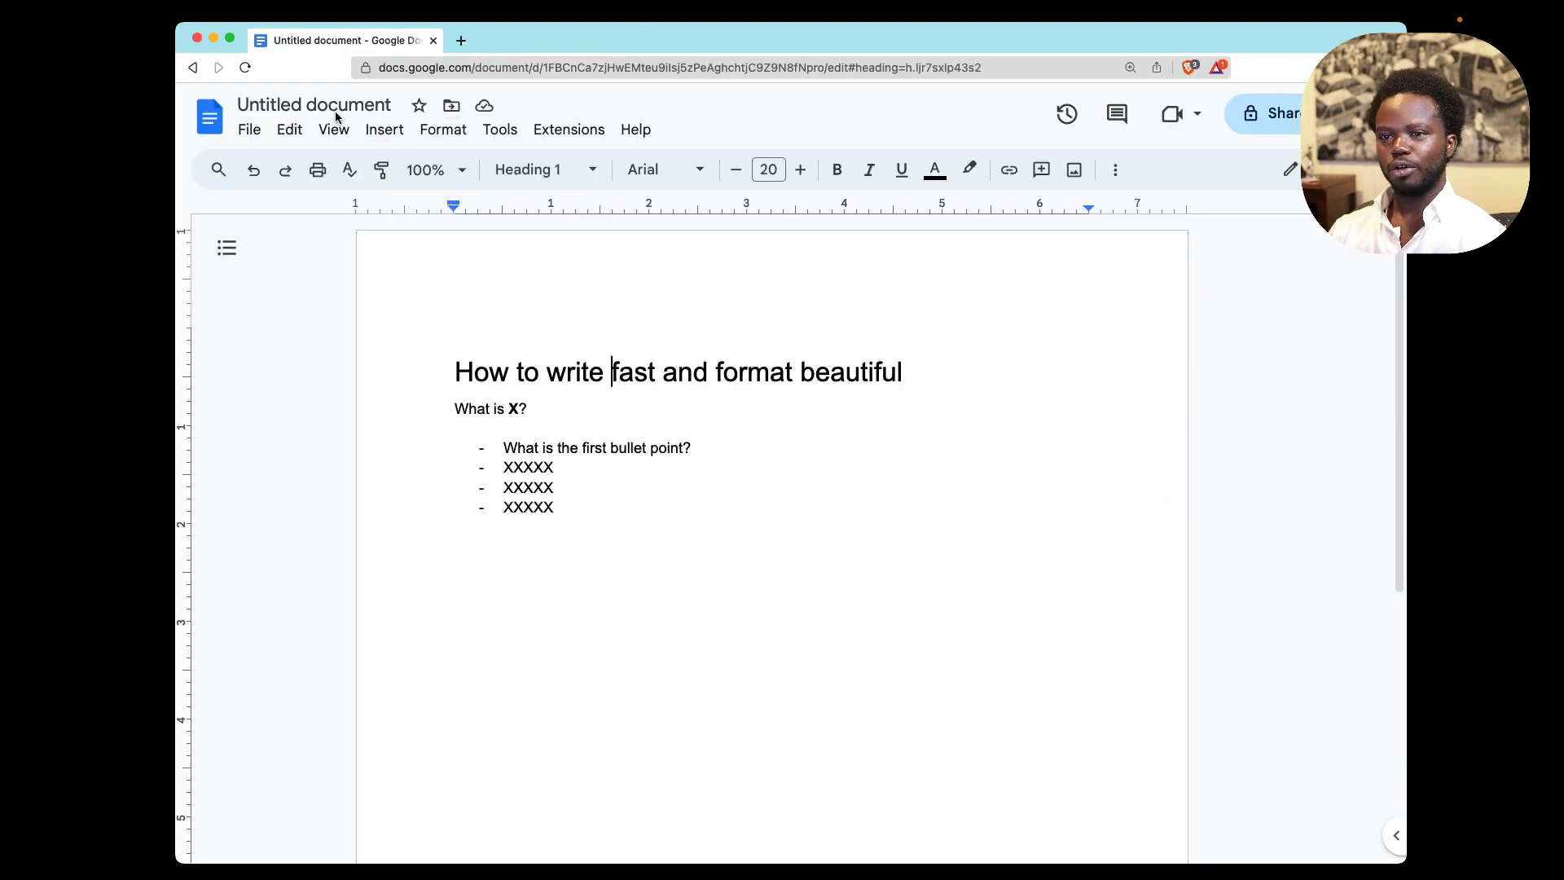
{"action": "key", "text": "super+Tab"}
{"action": "key", "text": "super+Tab"}
{"action": "key", "text": "super+Tab"}
{"action": "key", "text": "super+Tab"}
{"action": "key", "text": "super+Tab"}
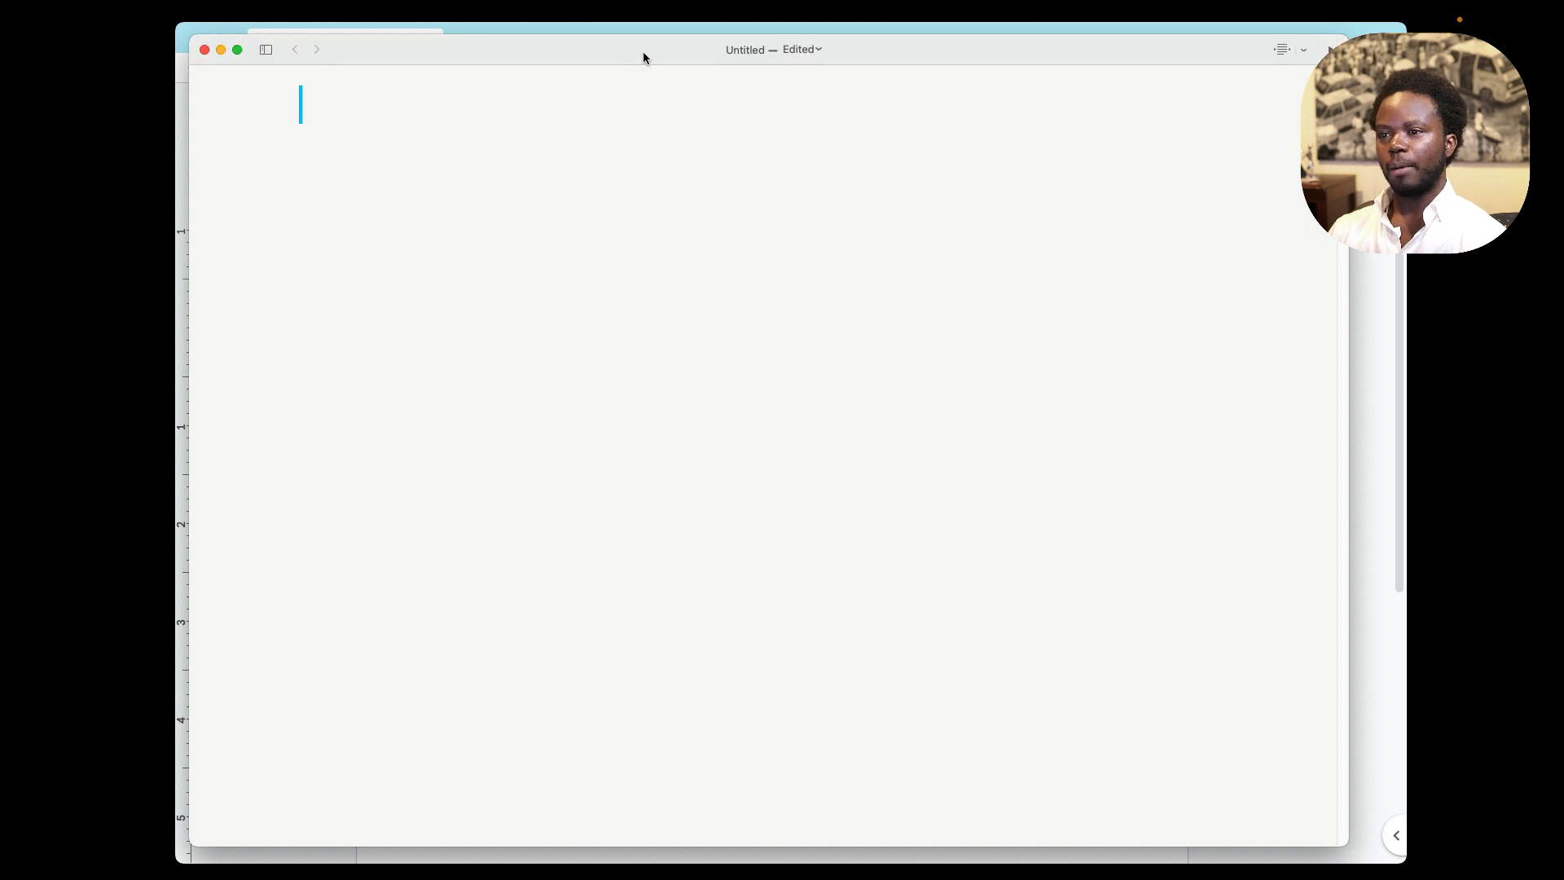
{"action": "left_click_drag", "start_coordinate": [643, 55], "coordinate": [662, 51]}
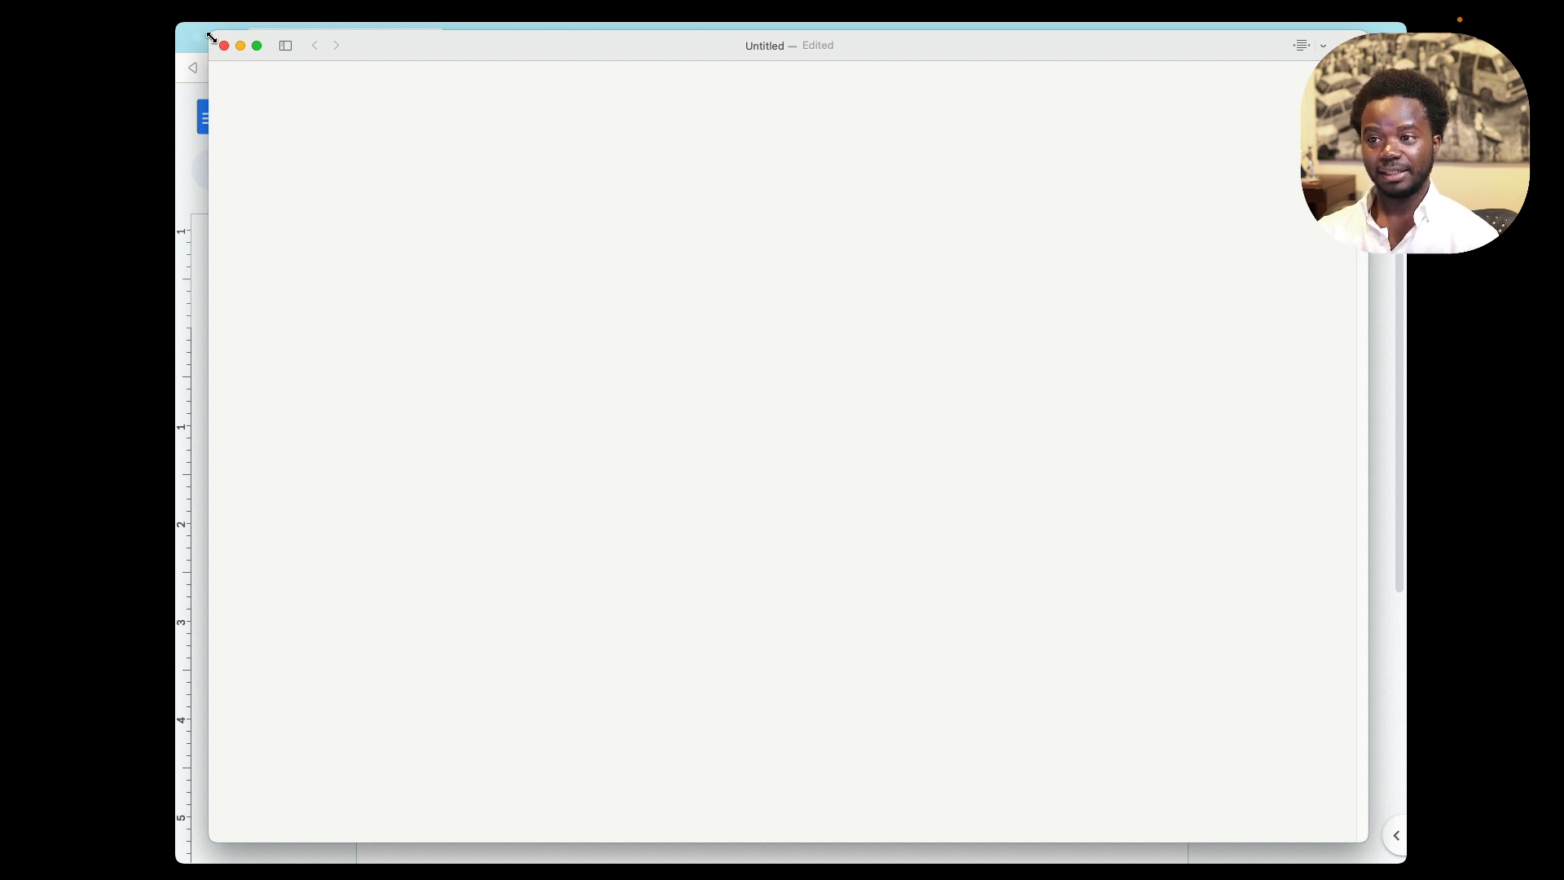
{"action": "left_click_drag", "start_coordinate": [209, 55], "coordinate": [202, 54]}
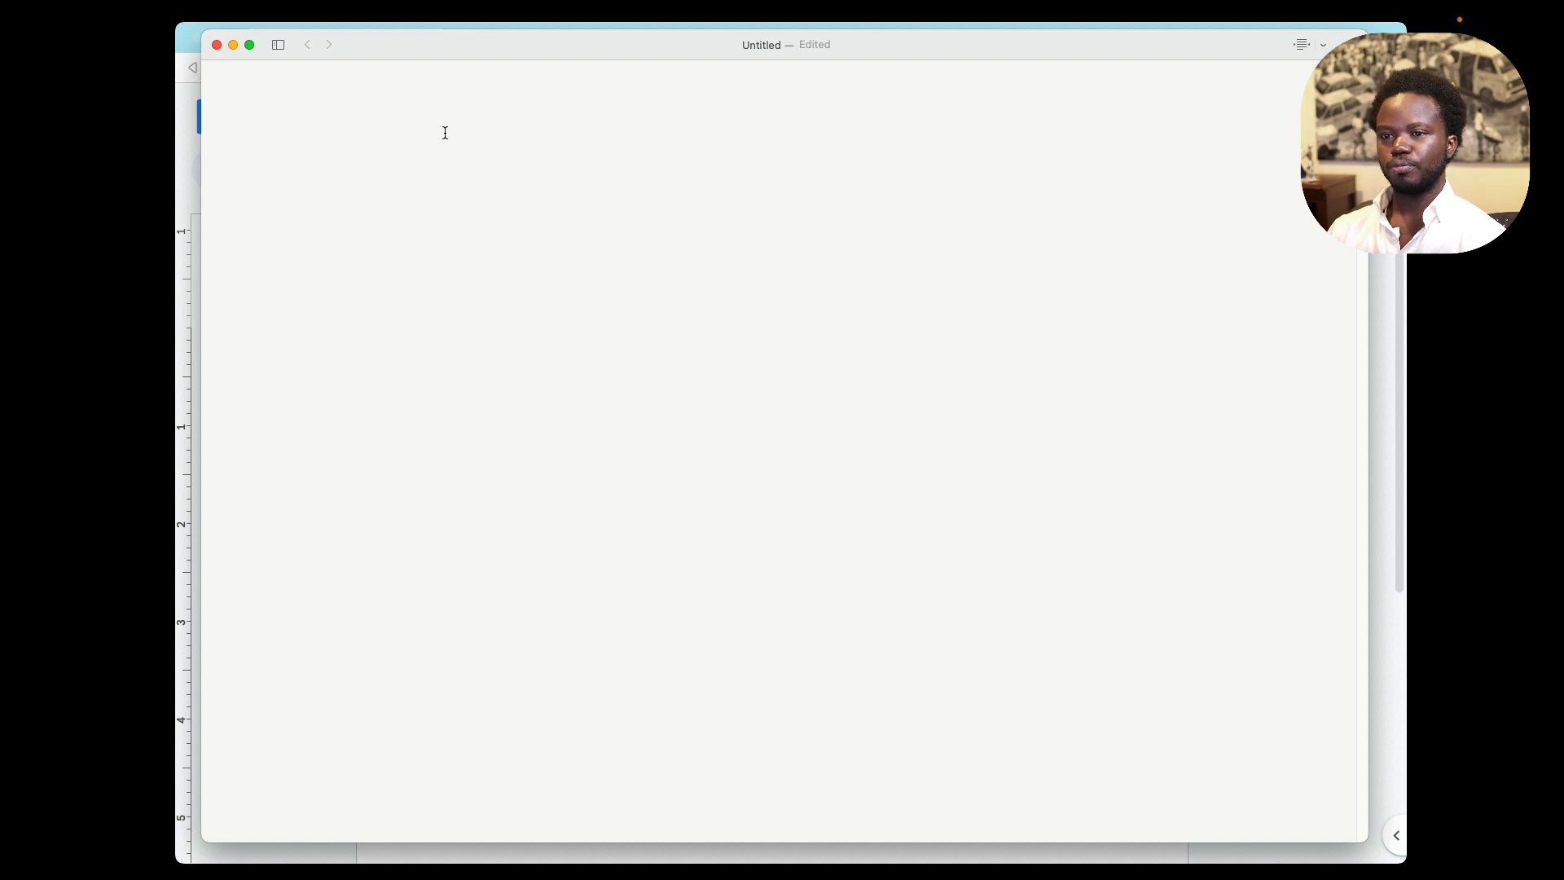
Write the title line "How to write longford quickly" in the blank document.
{"action": "type", "text": "How "}
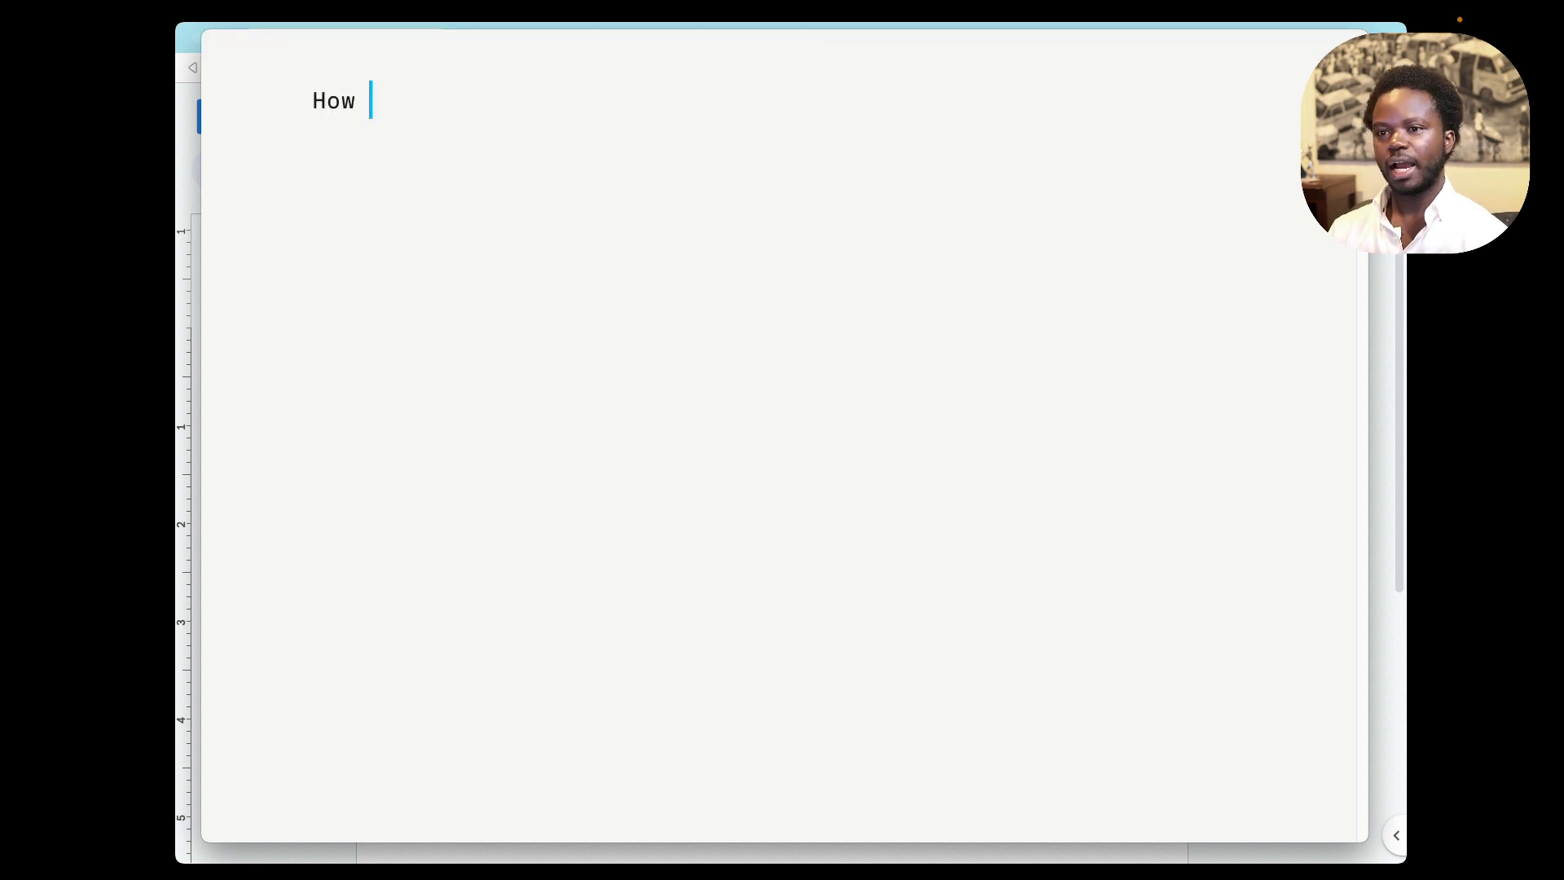
{"action": "type", "text": "to erite"}
{"action": "key", "text": "BackSpace"}
{"action": "key", "text": "BackSpace"}
{"action": "key", "text": "BackSpace"}
{"action": "key", "text": "BackSpace"}
{"action": "key", "text": "BackSpace"}
{"action": "key", "text": "BackSpace"}
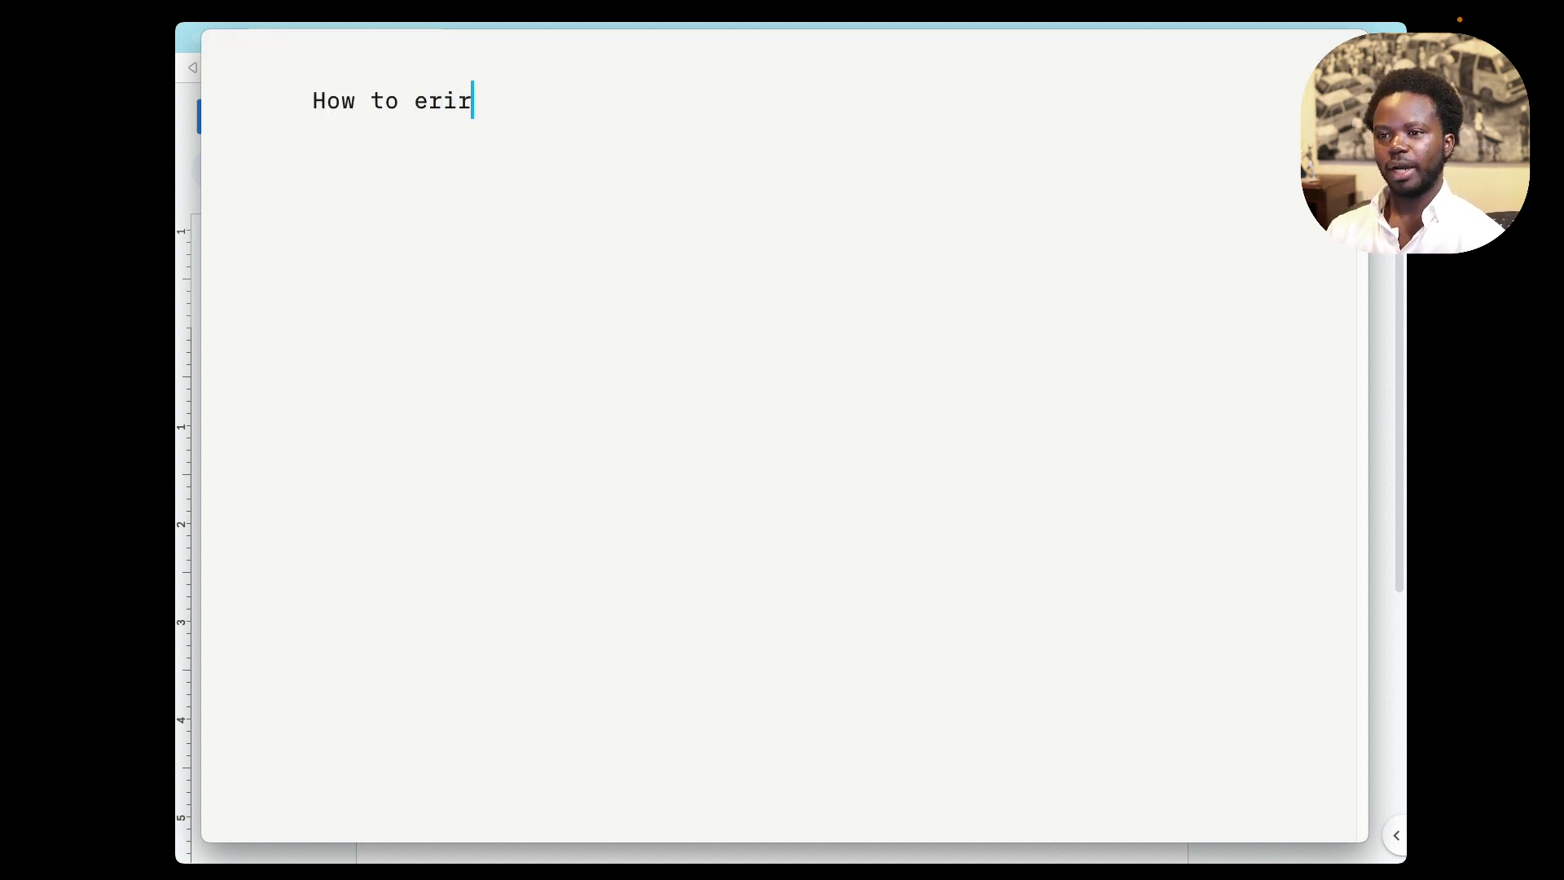
{"action": "type", "text": "w"}
{"action": "type", "text": "rite long"}
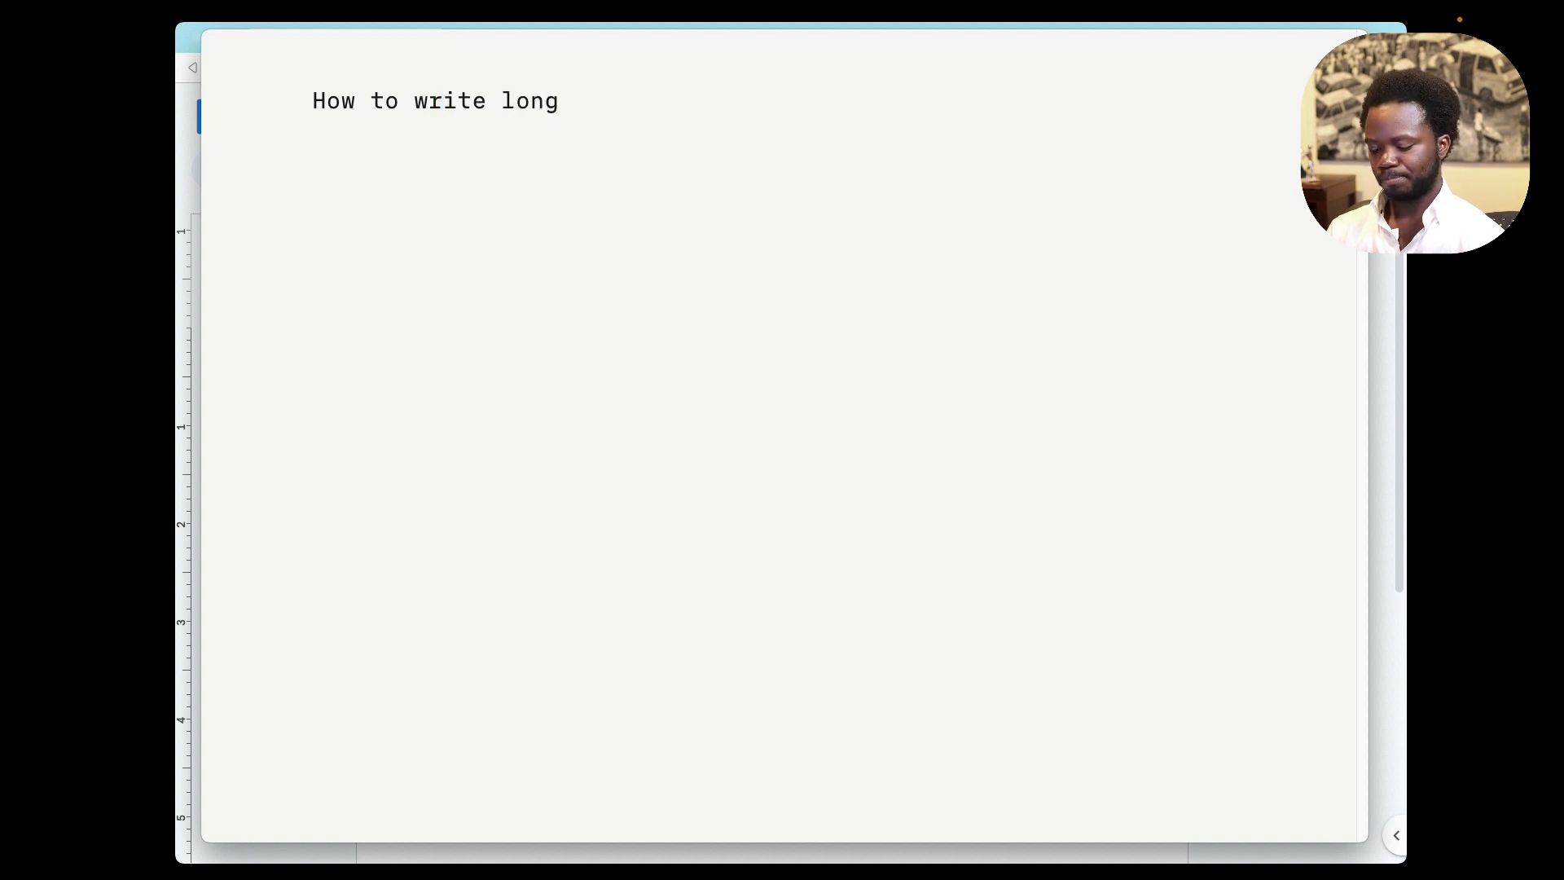
{"action": "key", "text": "BackSpace"}
{"action": "type", "text": "ford "}
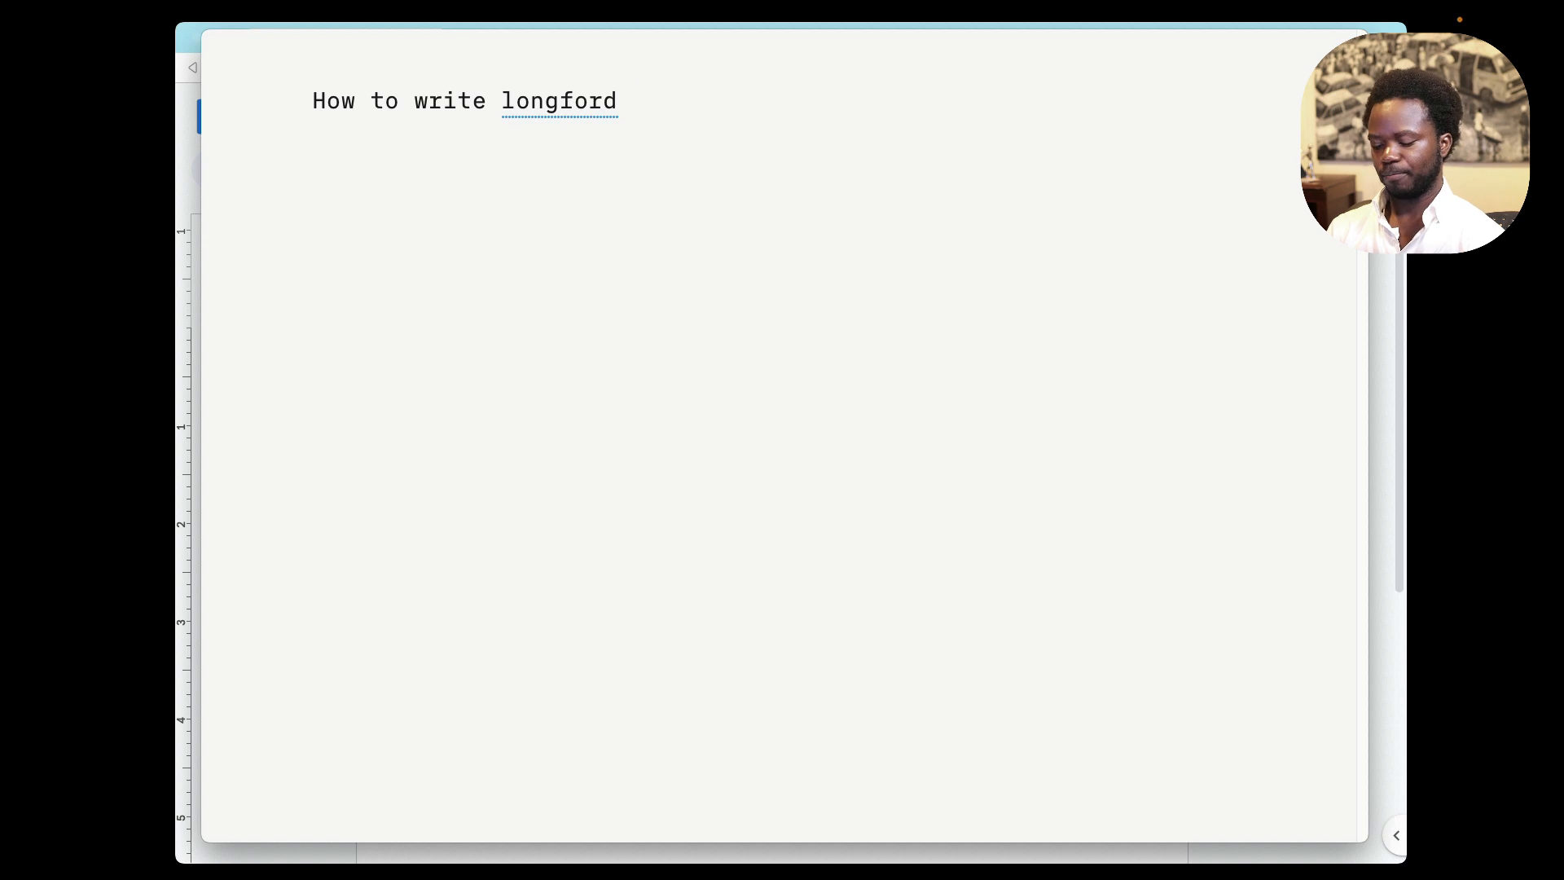
{"action": "type", "text": "quickly"}
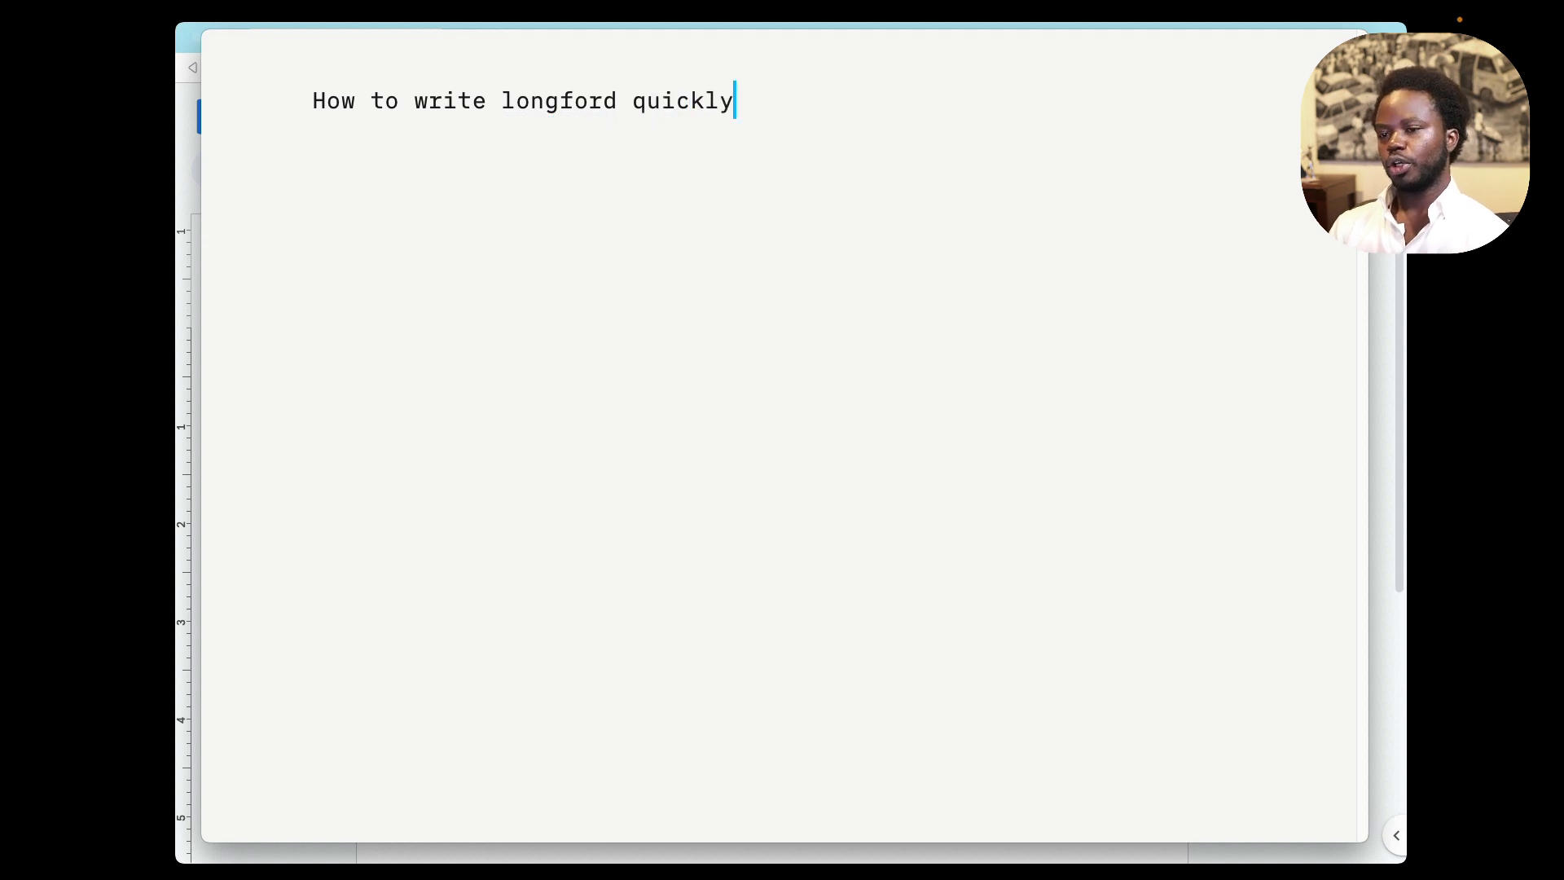
{"action": "key", "text": "Return"}
{"action": "key", "text": "Return"}
{"action": "key", "text": "BackSpace"}
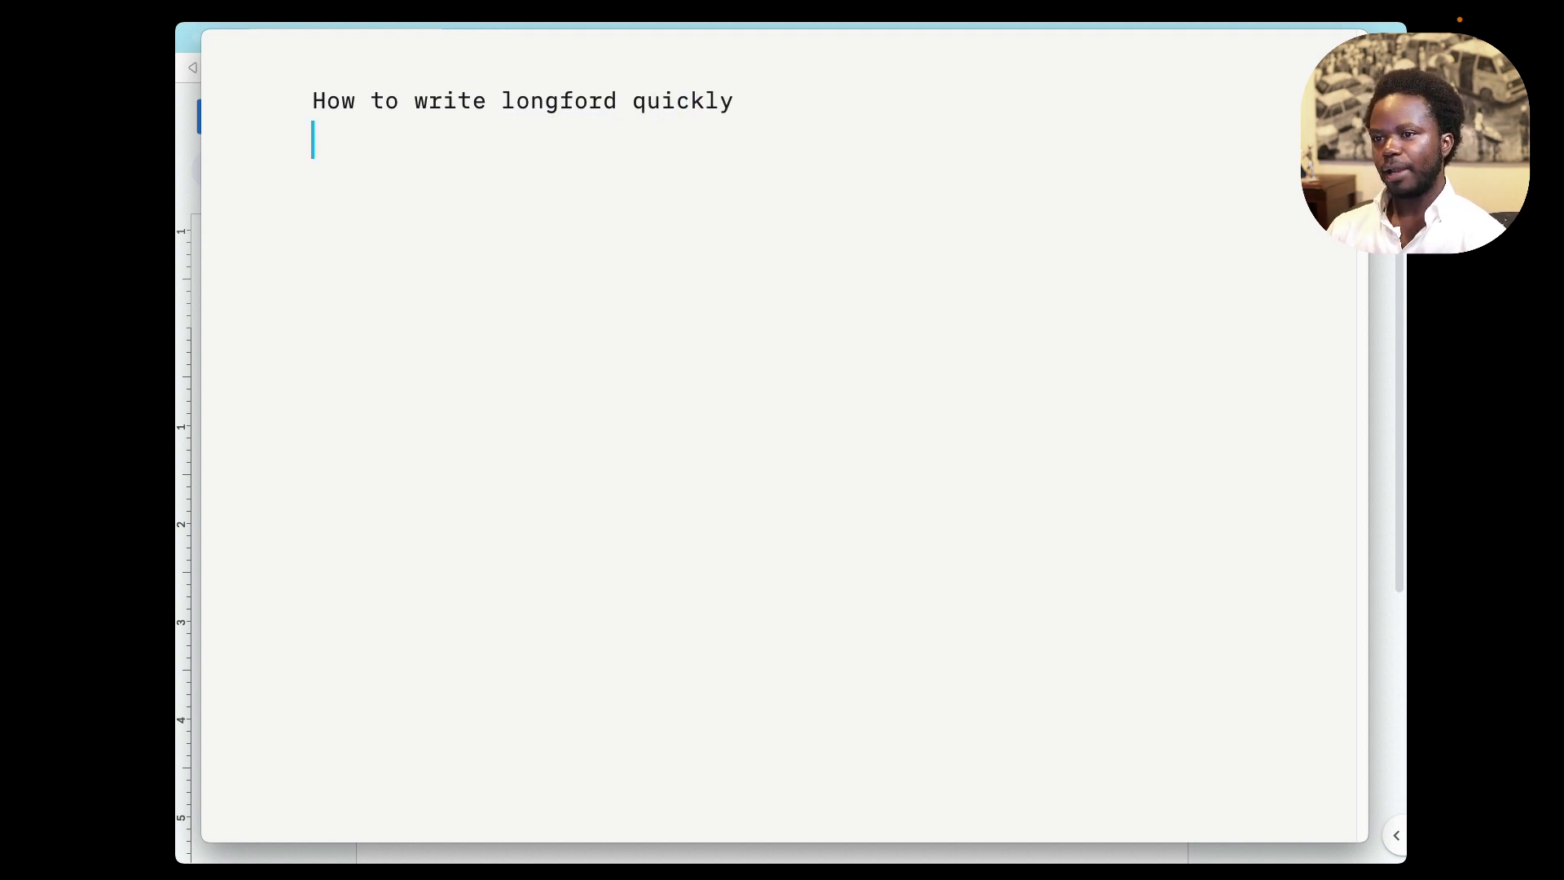
Correct the word "longford" in the title line to "long-form".
{"action": "left_click", "coordinate": [617, 100]}
{"action": "key", "text": "BackSpace"}
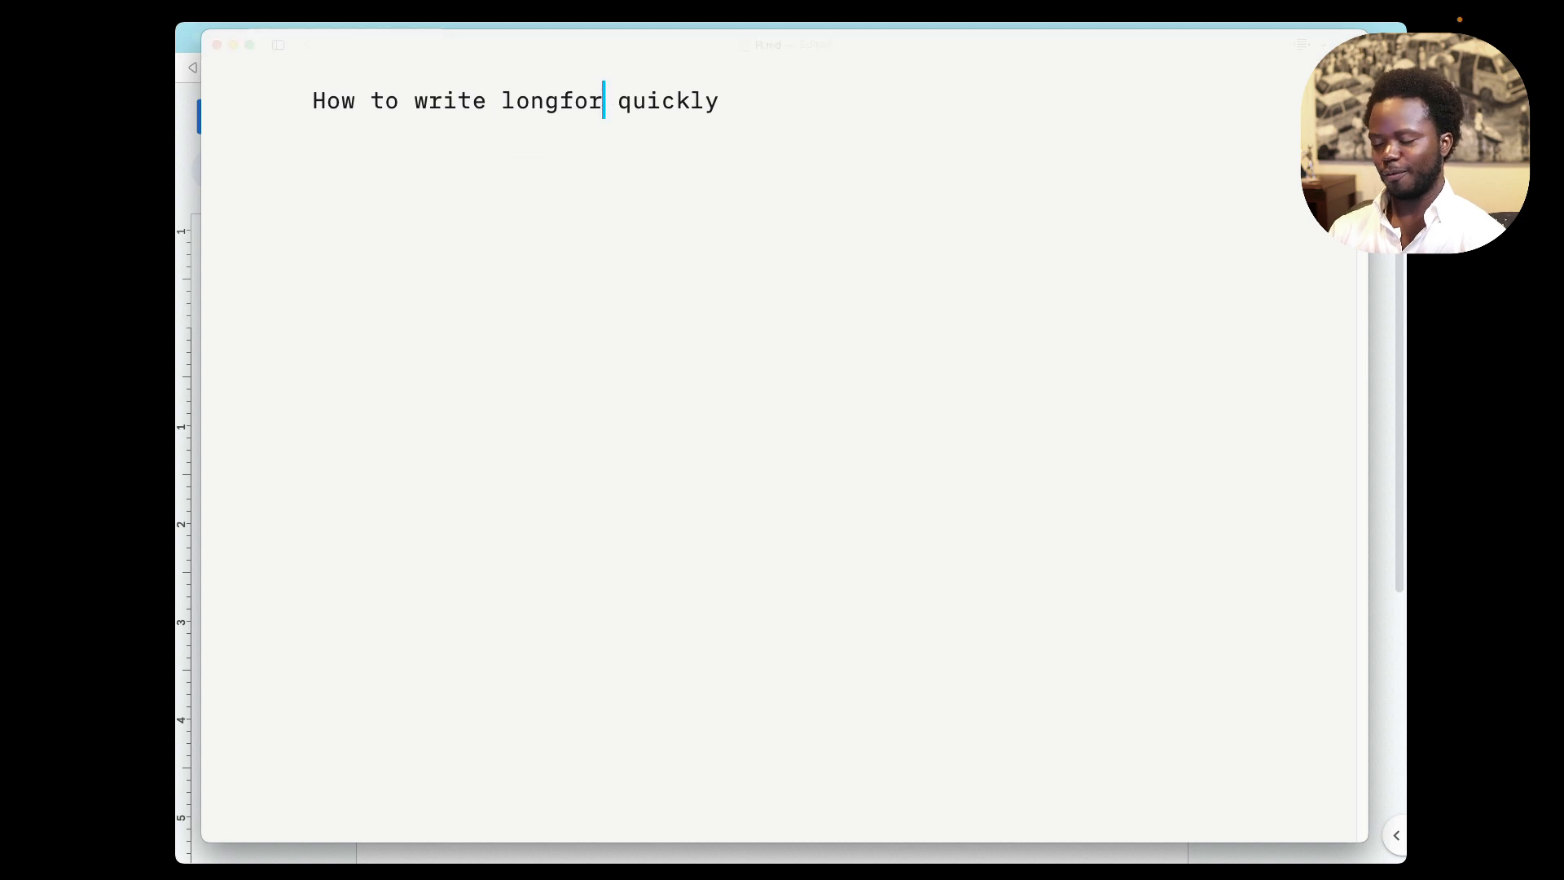
{"action": "type", "text": "m"}
{"action": "key", "text": "super+Right"}
{"action": "key", "text": "Return"}
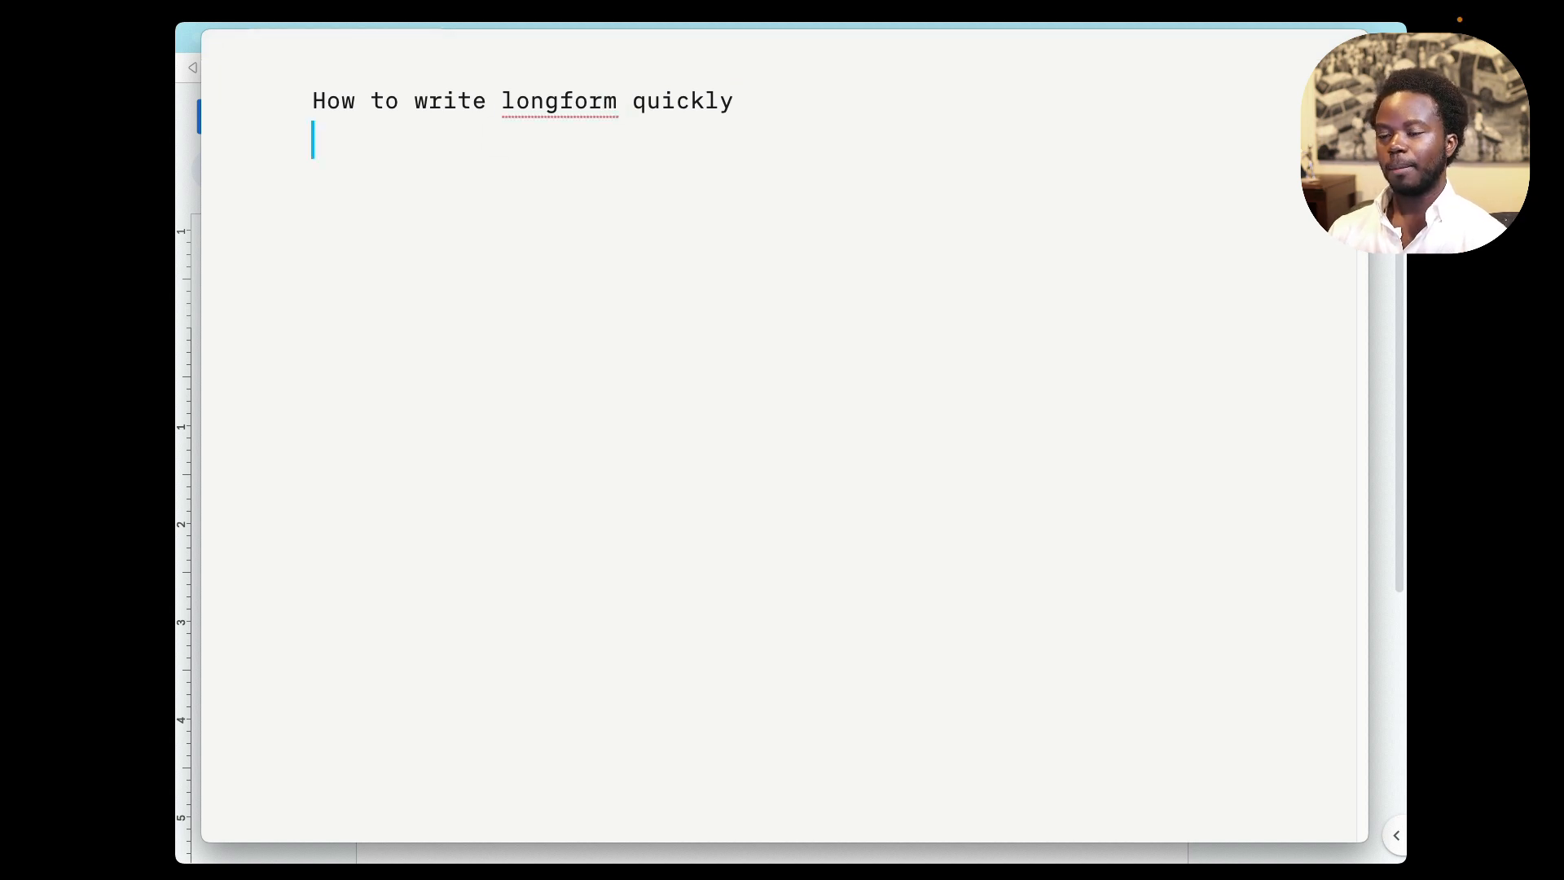
{"action": "left_click", "coordinate": [561, 100]}
{"action": "type", "text": "-"}
{"action": "key", "text": "super+Right"}
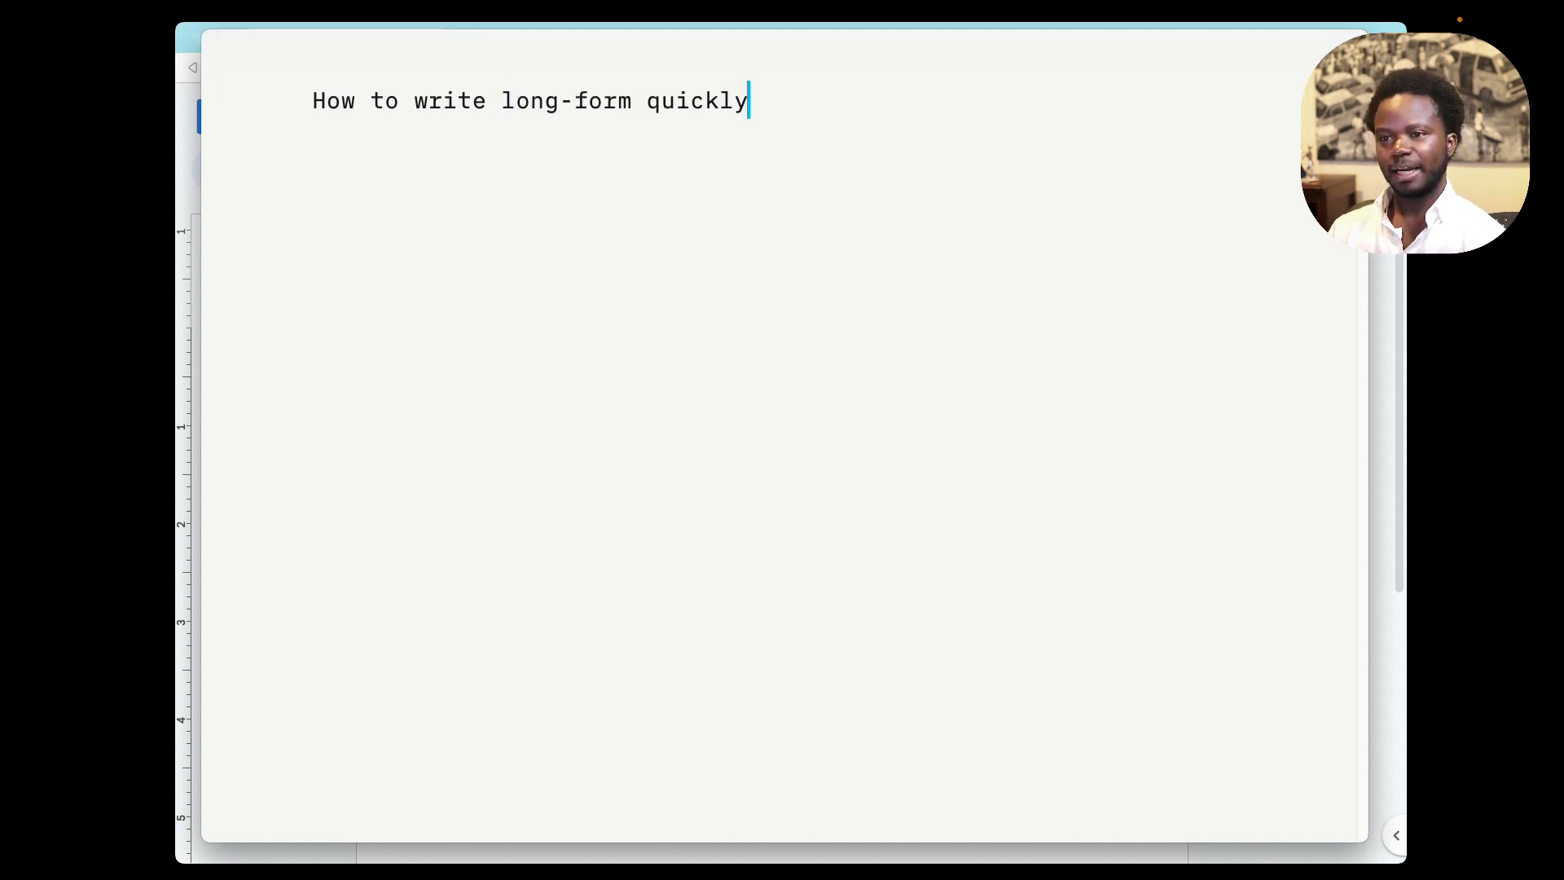
Add the line "What is Markdown" below the title, separated from it by one blank line.
{"action": "key", "text": "Return"}
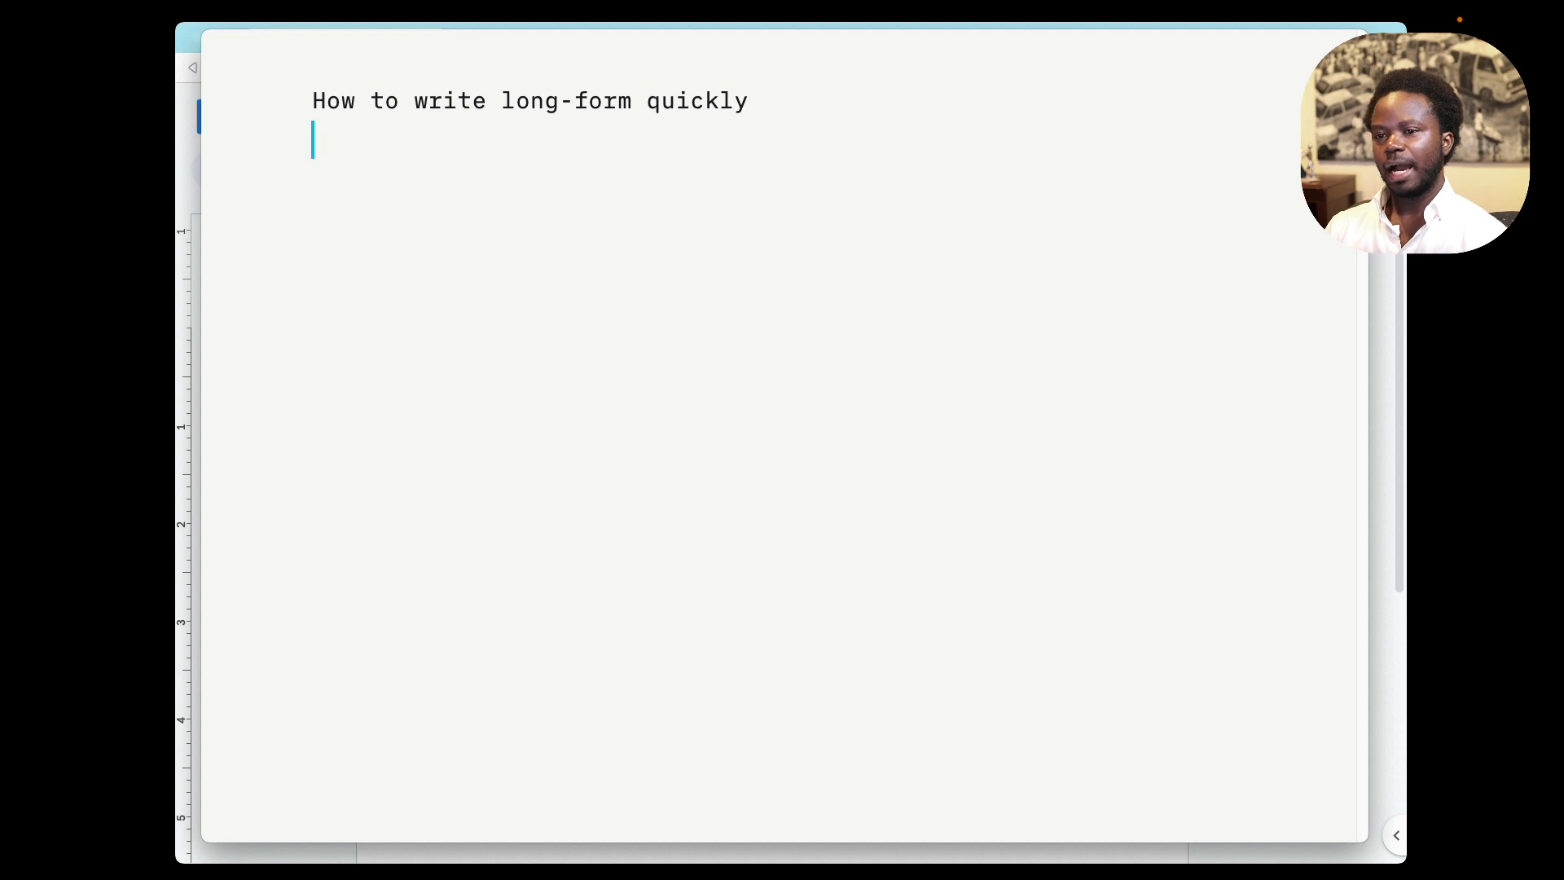
{"action": "key", "text": "Return"}
{"action": "key", "text": "BackSpace"}
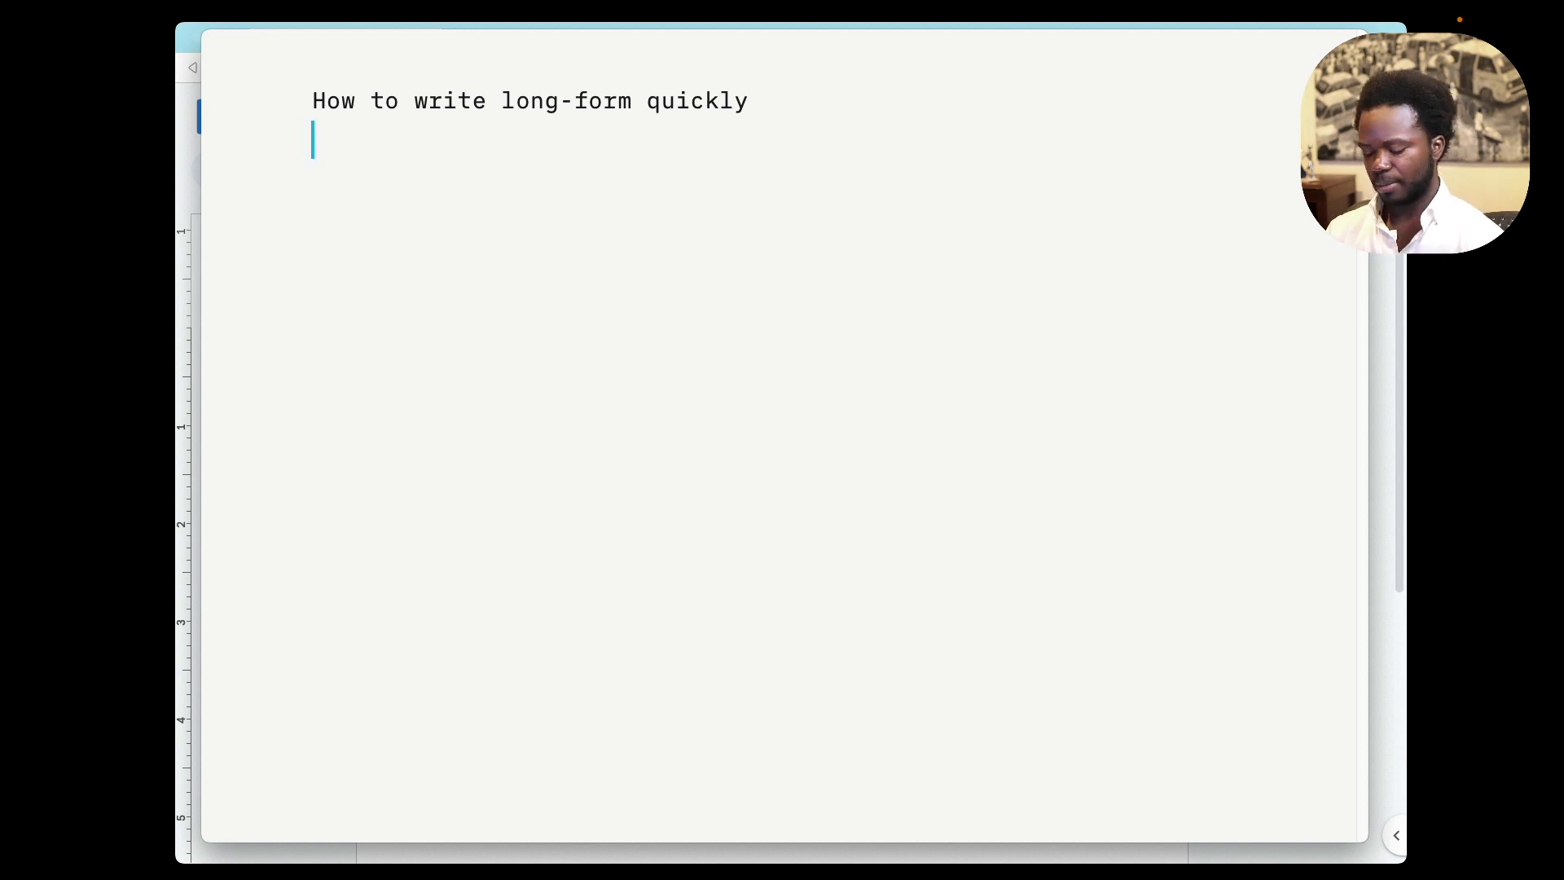
{"action": "key", "text": "Return"}
{"action": "type", "text": "What is Markdown"}
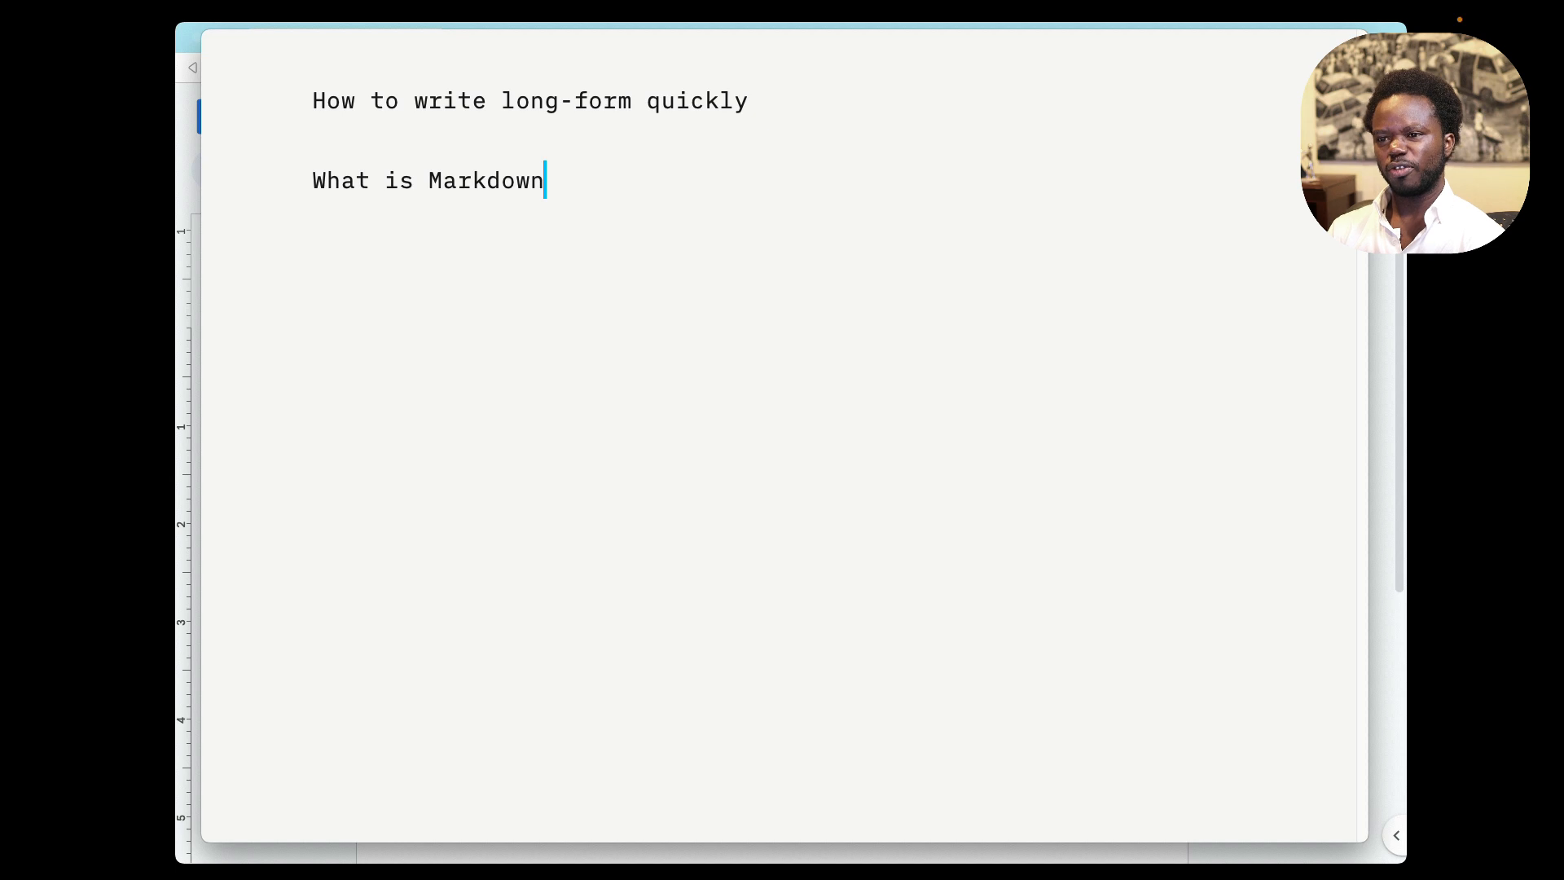
{"action": "key", "text": "Return"}
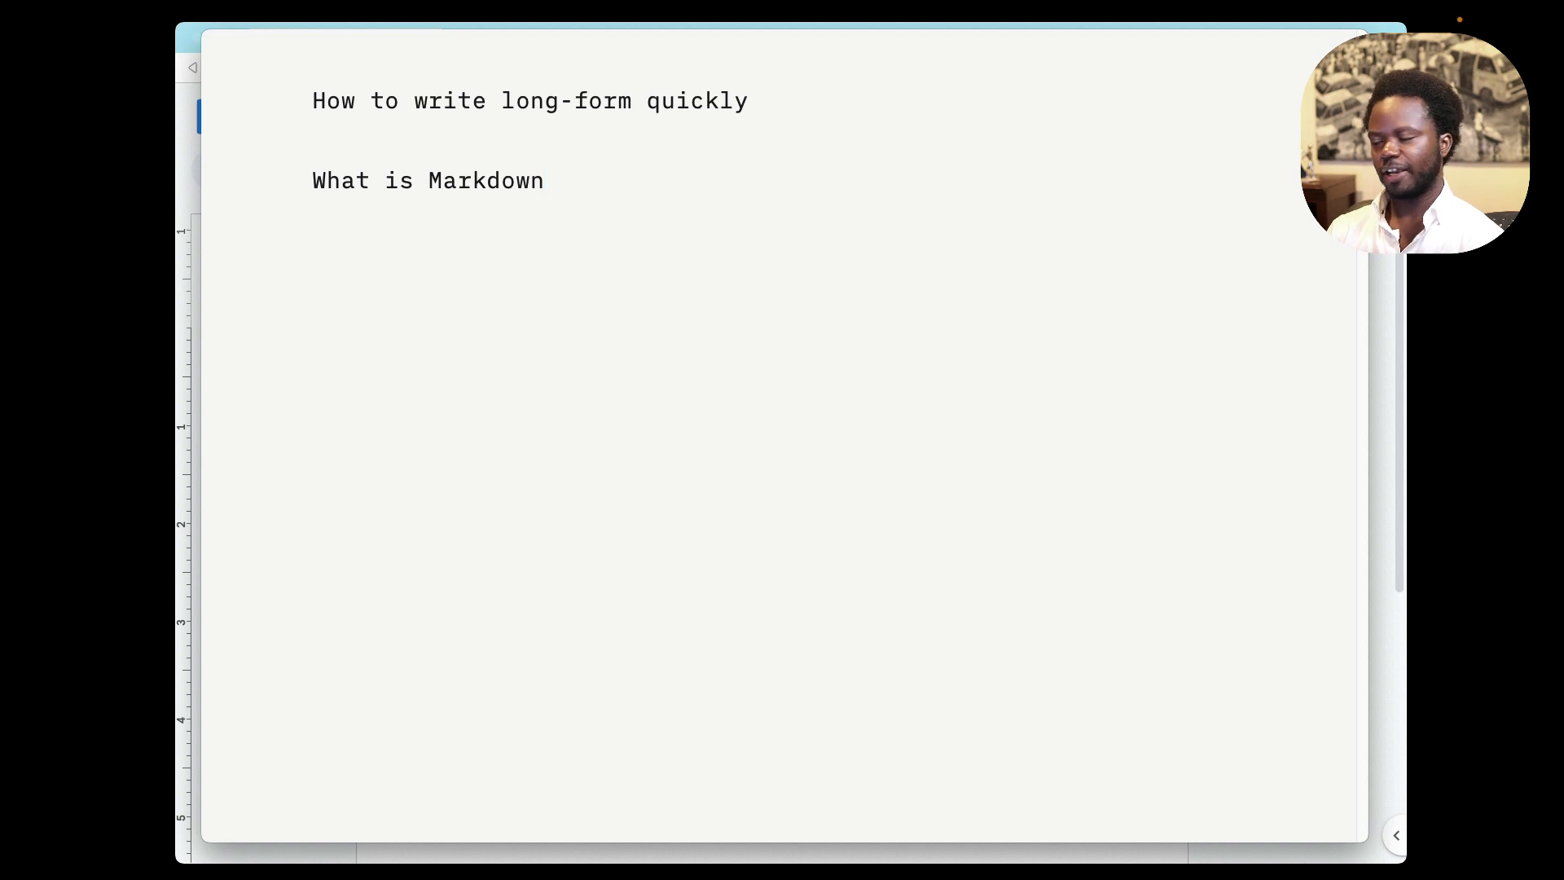
{"action": "key", "text": "Up"}
{"action": "type", "text": "-"}
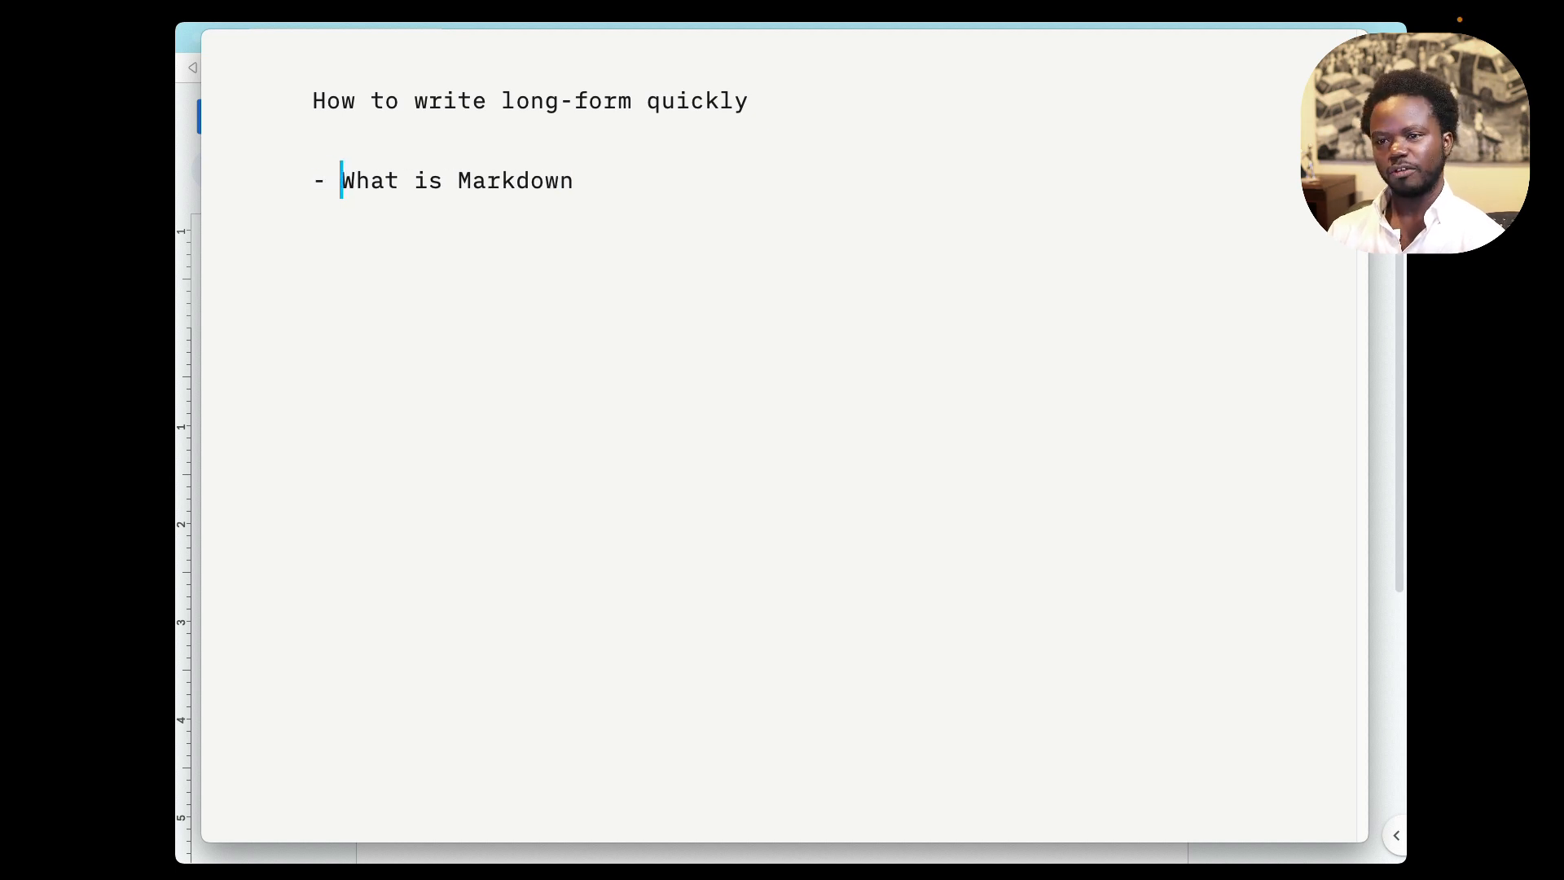
{"action": "key", "text": "End"}
{"action": "key", "text": "Return"}
{"action": "key", "text": "Up"}
{"action": "key", "text": "BackSpace"}
{"action": "key", "text": "BackSpace"}
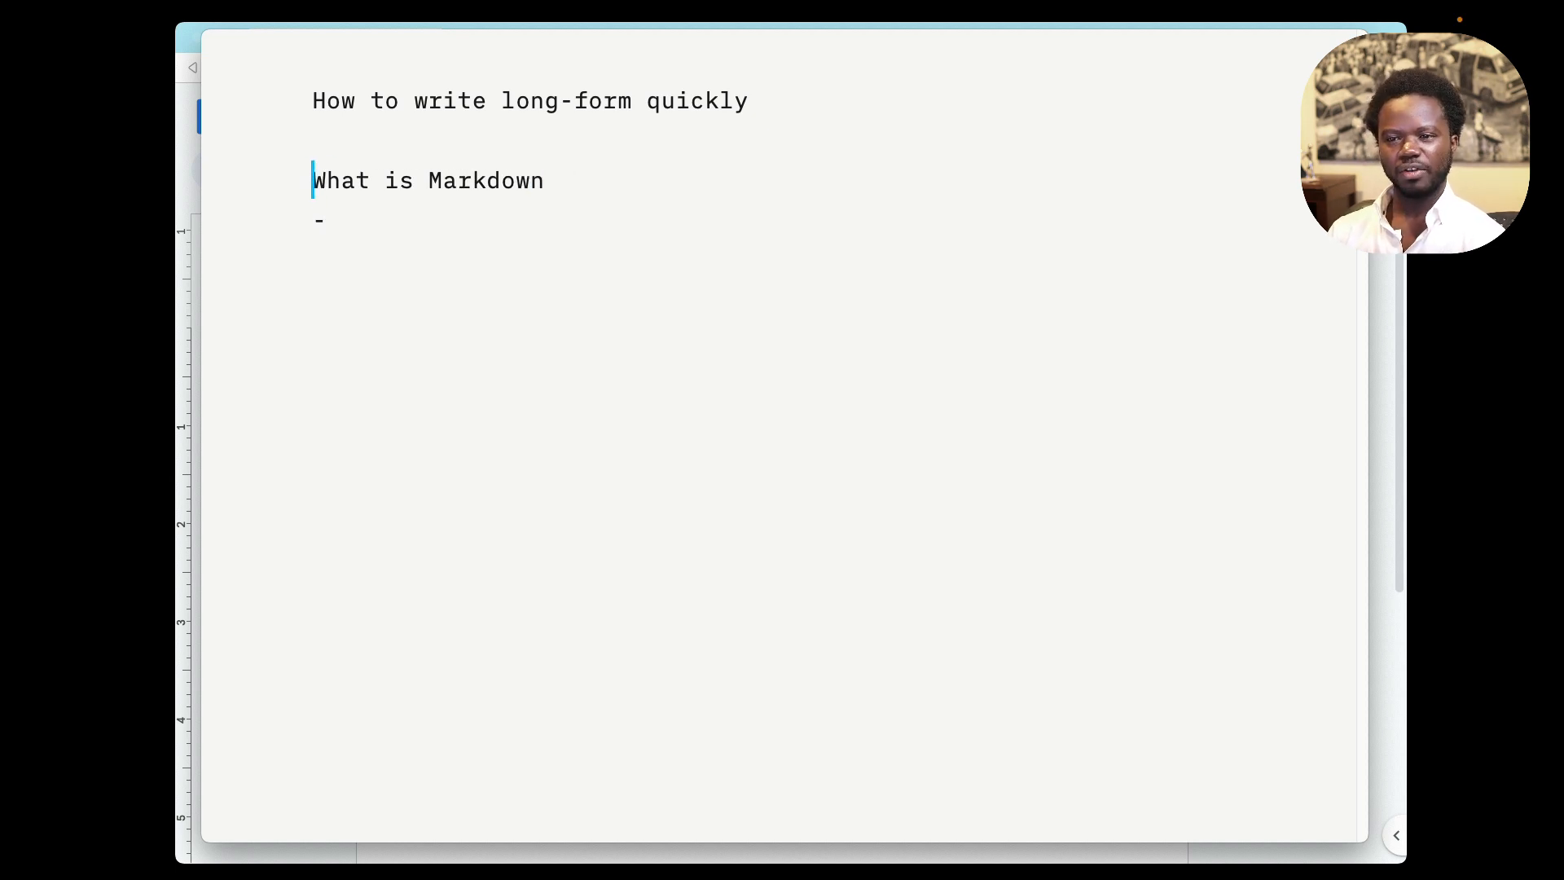
{"action": "key", "text": "Down"}
{"action": "key", "text": "BackSpace"}
{"action": "key", "text": "BackSpace"}
{"action": "key", "text": "Up"}
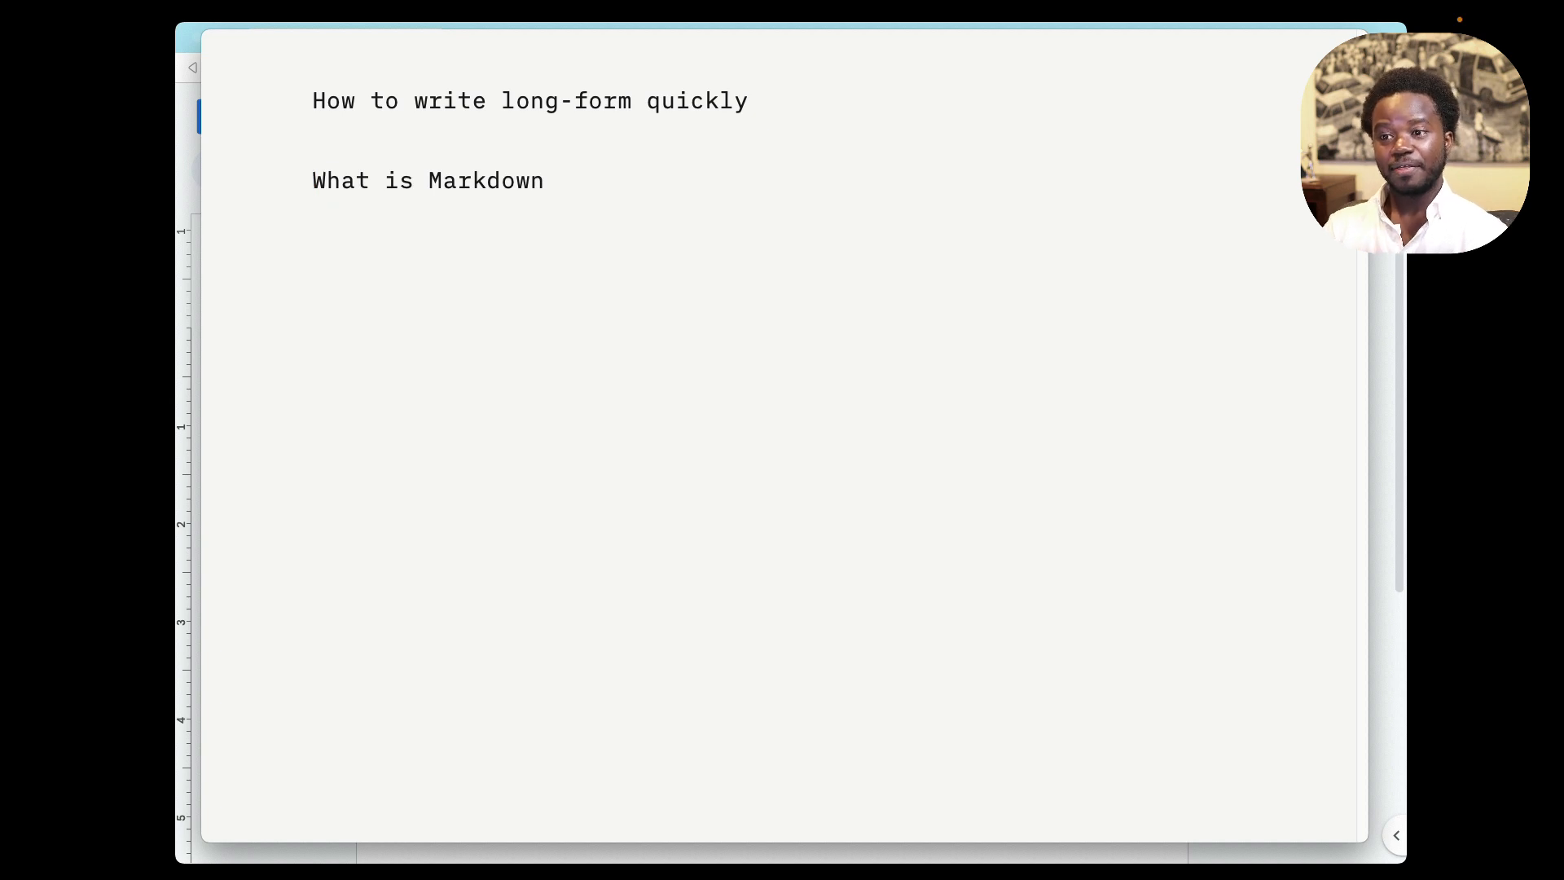
Add the line "Learn markdown quickly" below "What is Markdown", separated from it by one blank line.
{"action": "key", "text": "super+Right"}
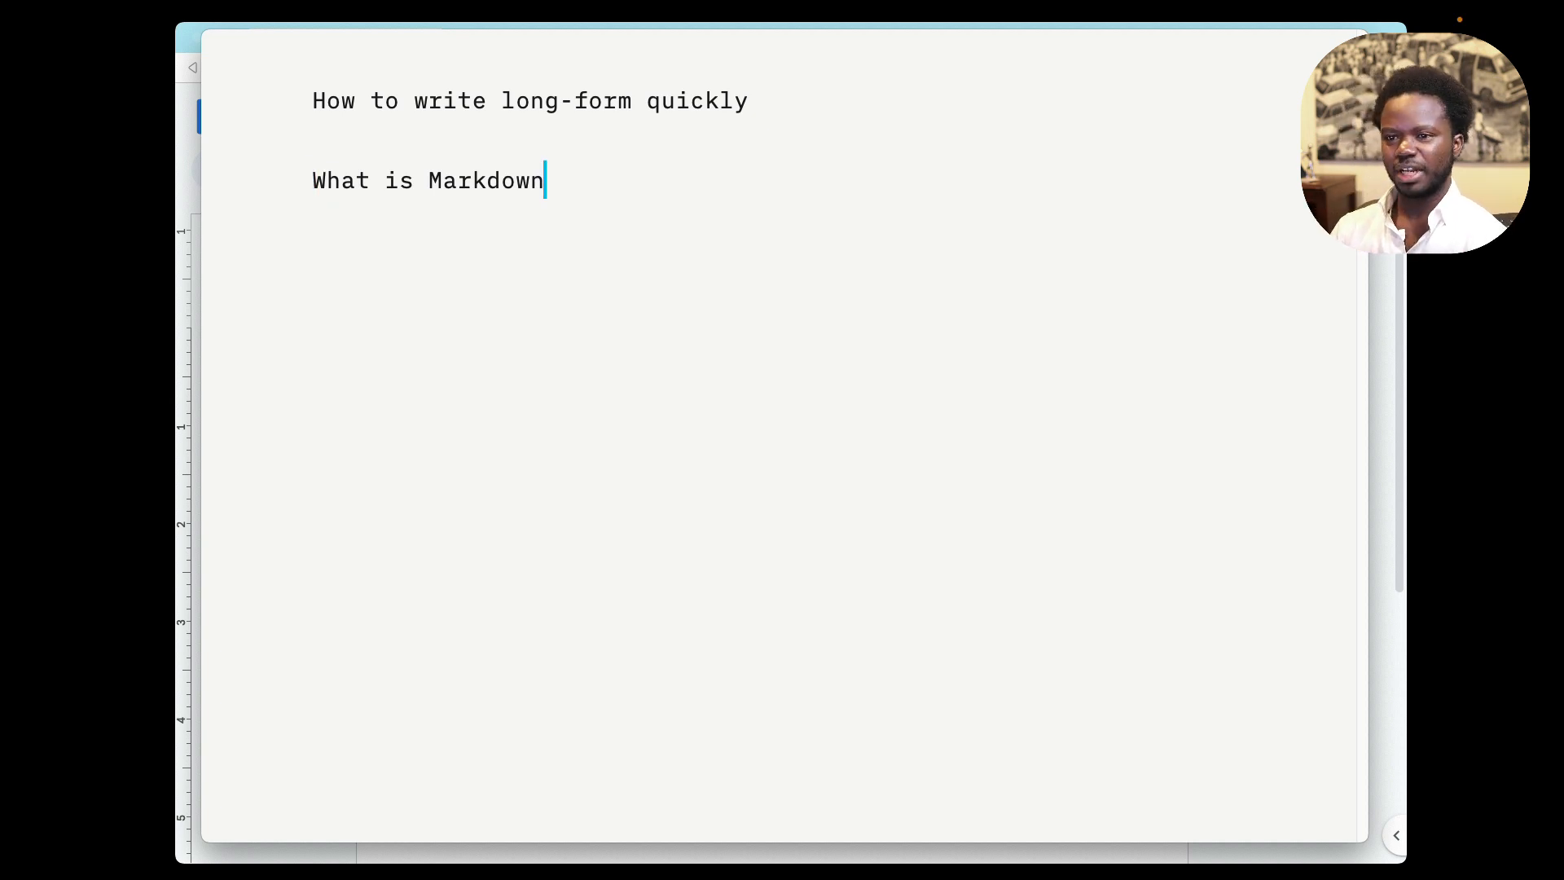
{"action": "key", "text": "Return"}
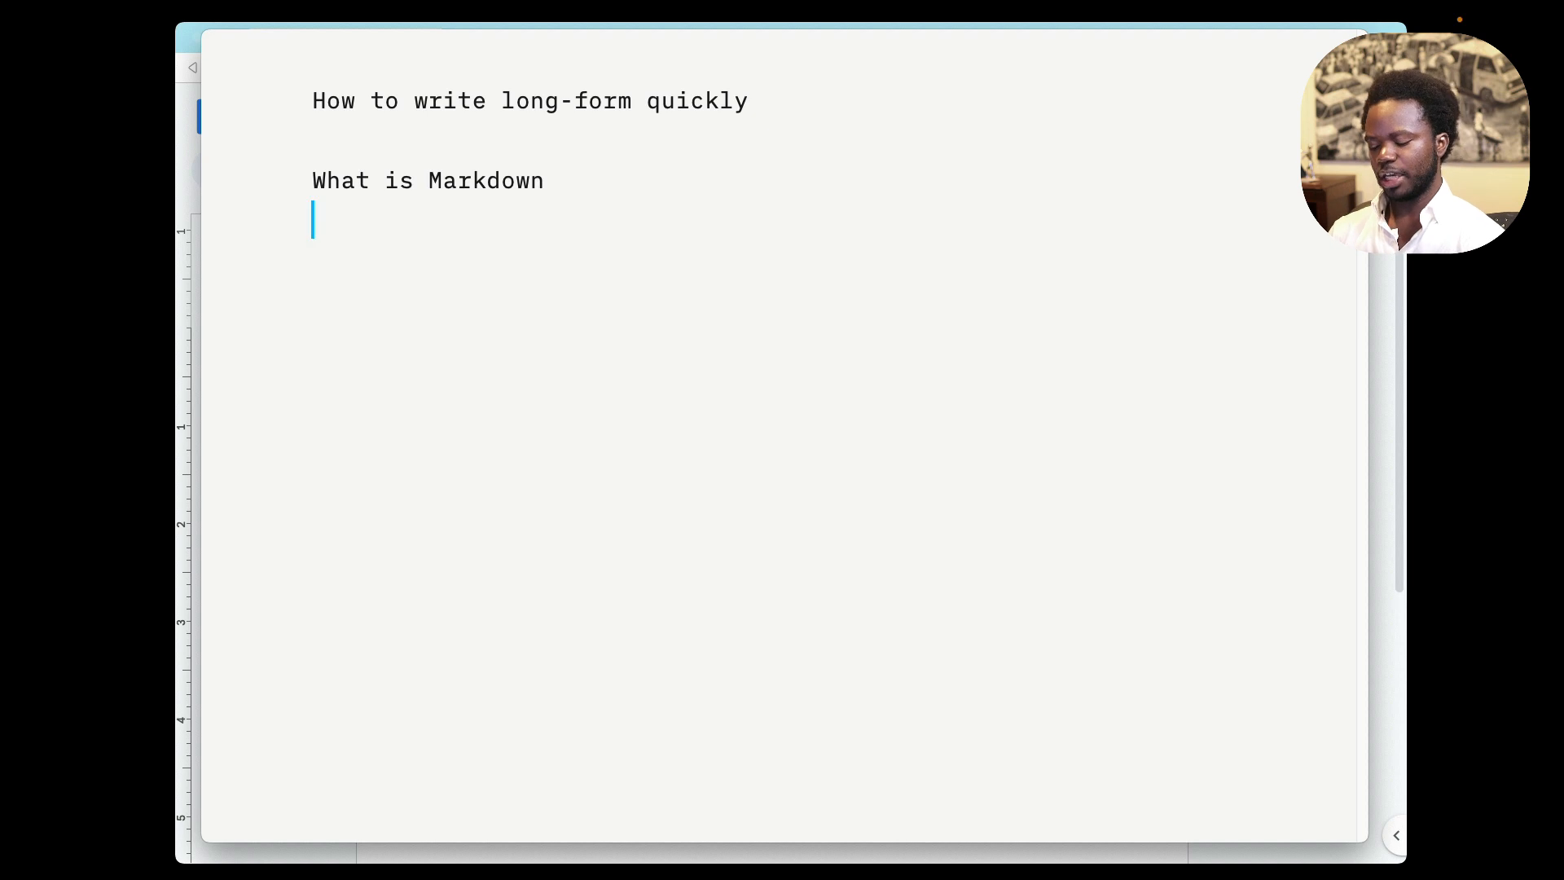
{"action": "key", "text": "Return"}
{"action": "type", "text": "Learn "}
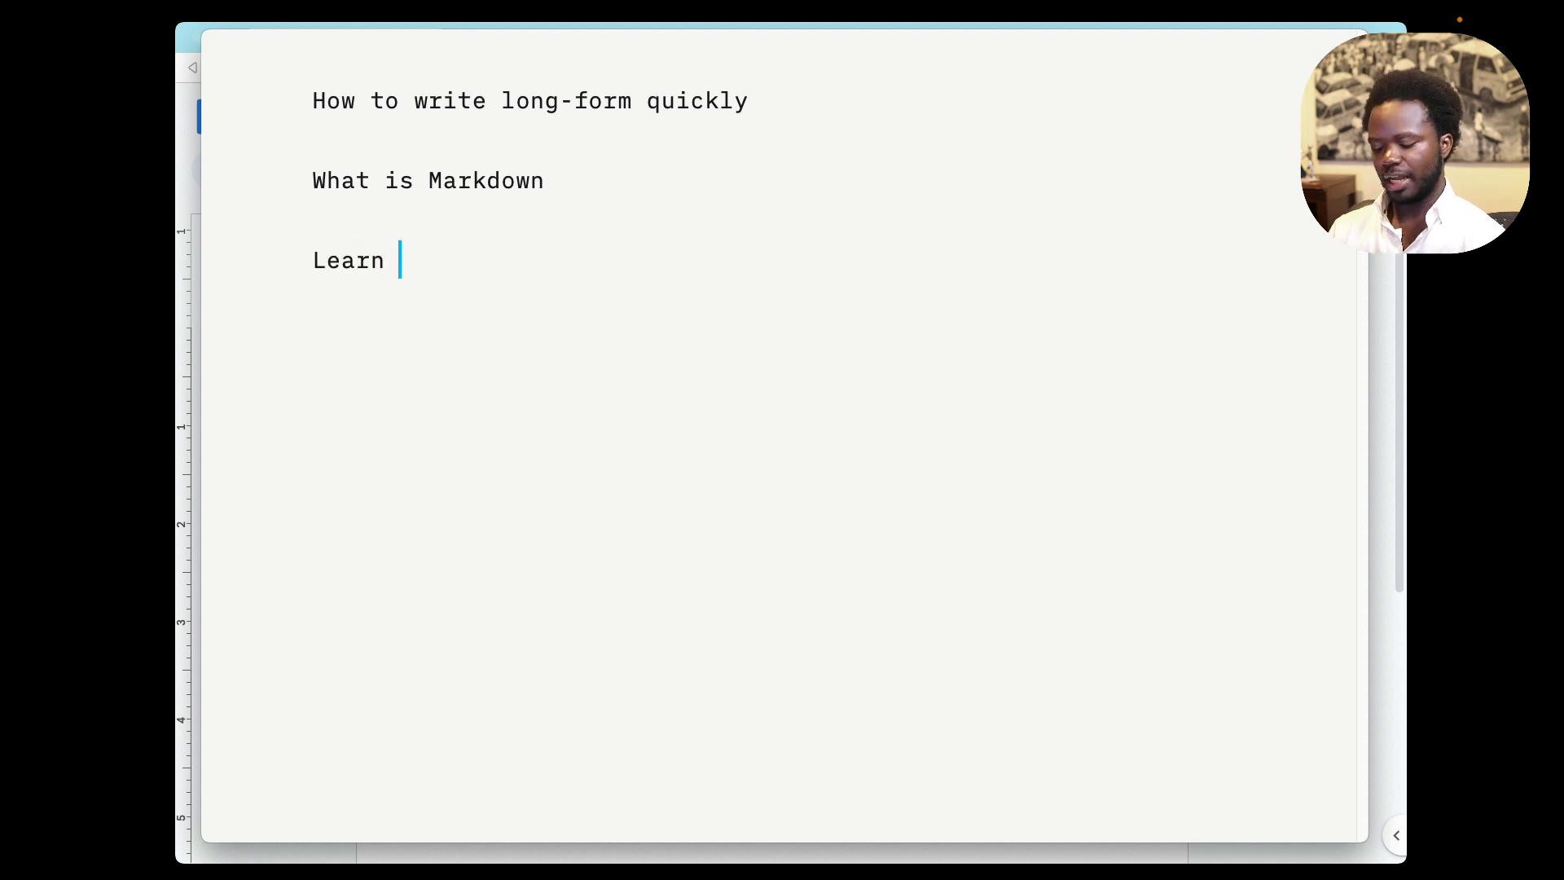
{"action": "type", "text": "markdown "}
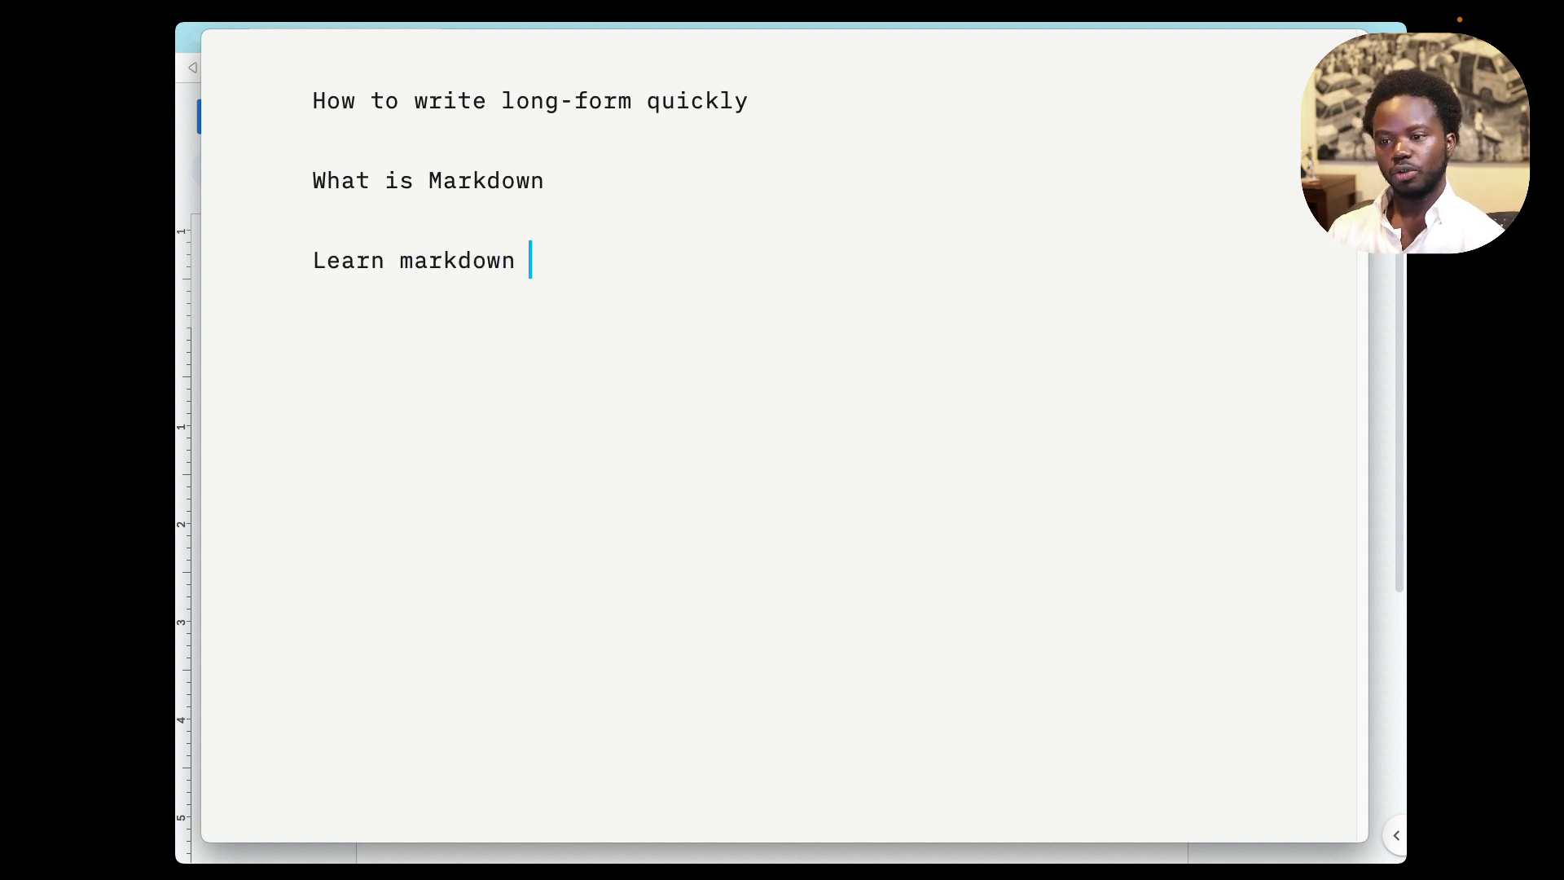
{"action": "type", "text": "quickly"}
Turn the title line "How to write long-form quickly" into a level-one Markdown heading with a single #.
{"action": "key", "text": "Up"}
{"action": "key", "text": "Up"}
{"action": "key", "text": "Up"}
{"action": "key", "text": "Up"}
{"action": "key", "text": "Up"}
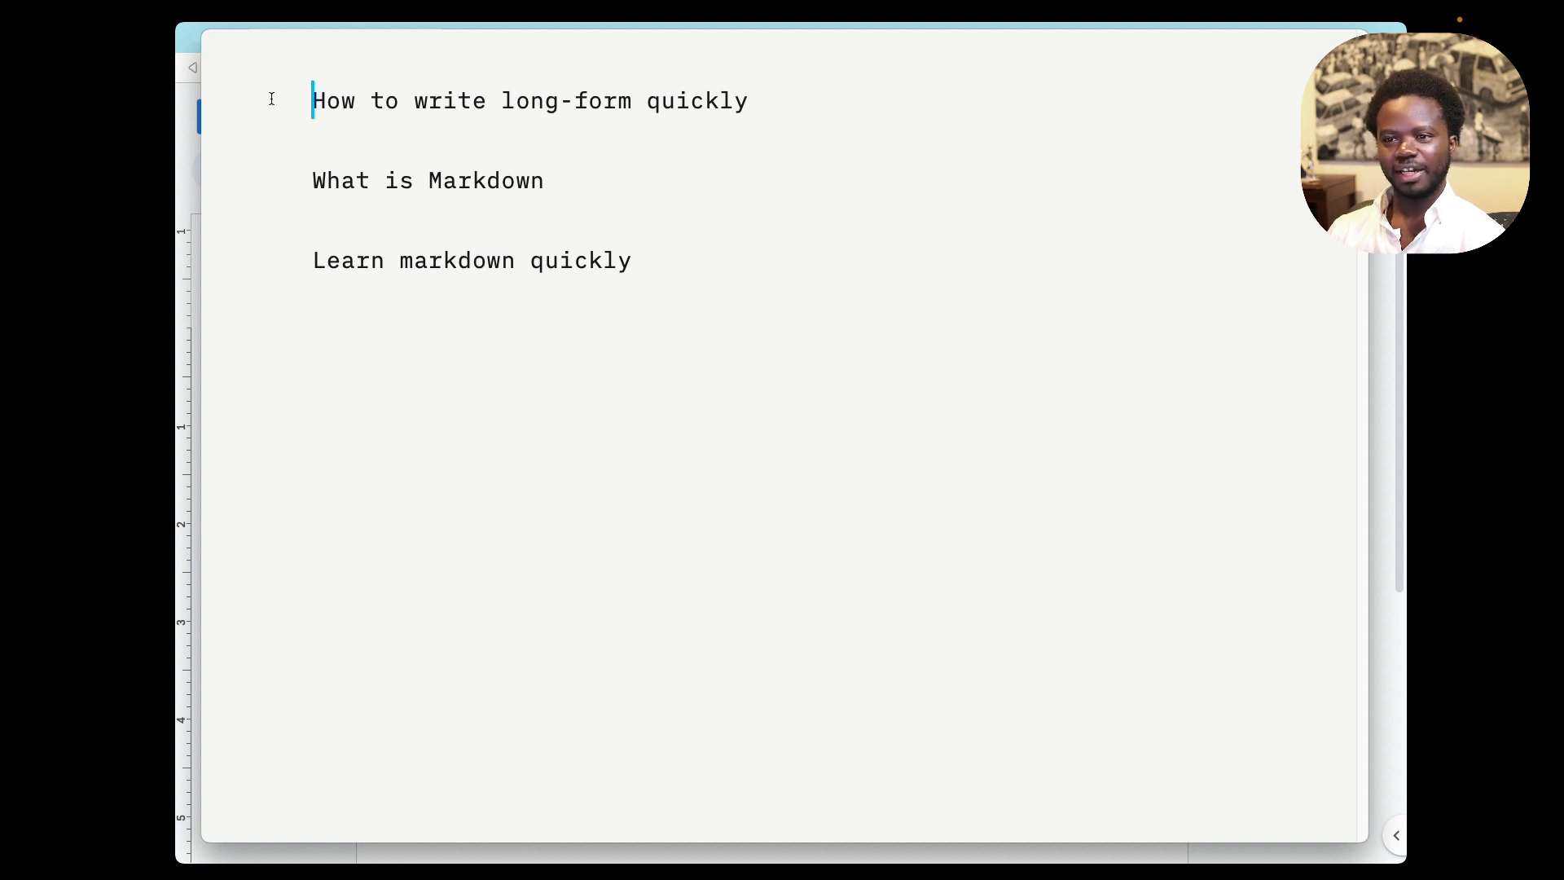
{"action": "type", "text": "#"}
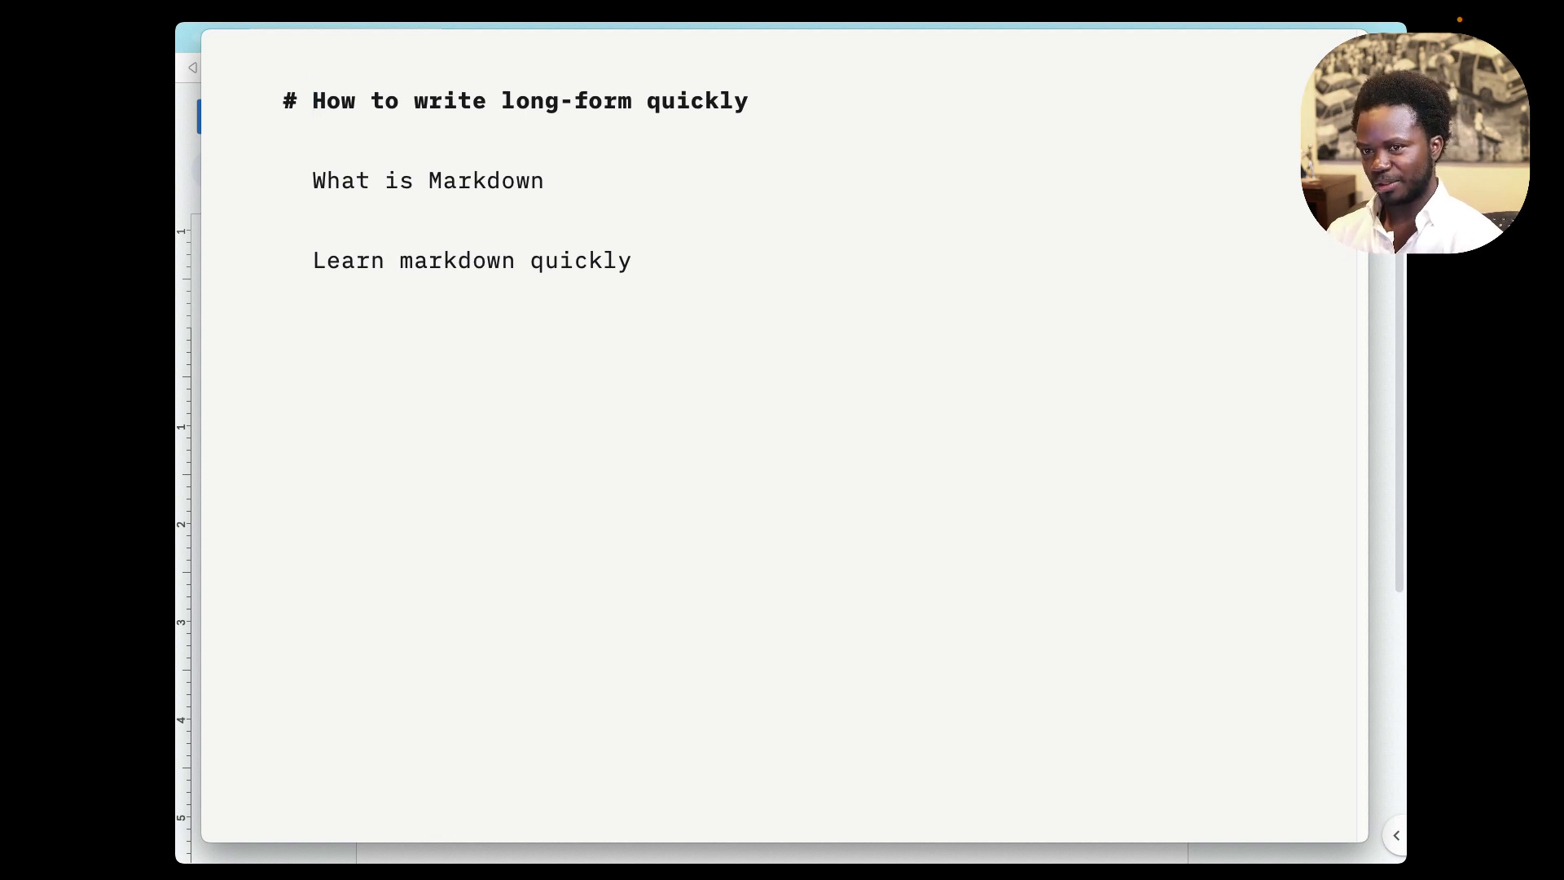
Turn the lines "What is Markdown" and "Learn markdown quickly" into level-two headings with ##.
{"action": "key", "text": "Down"}
{"action": "key", "text": "Down"}
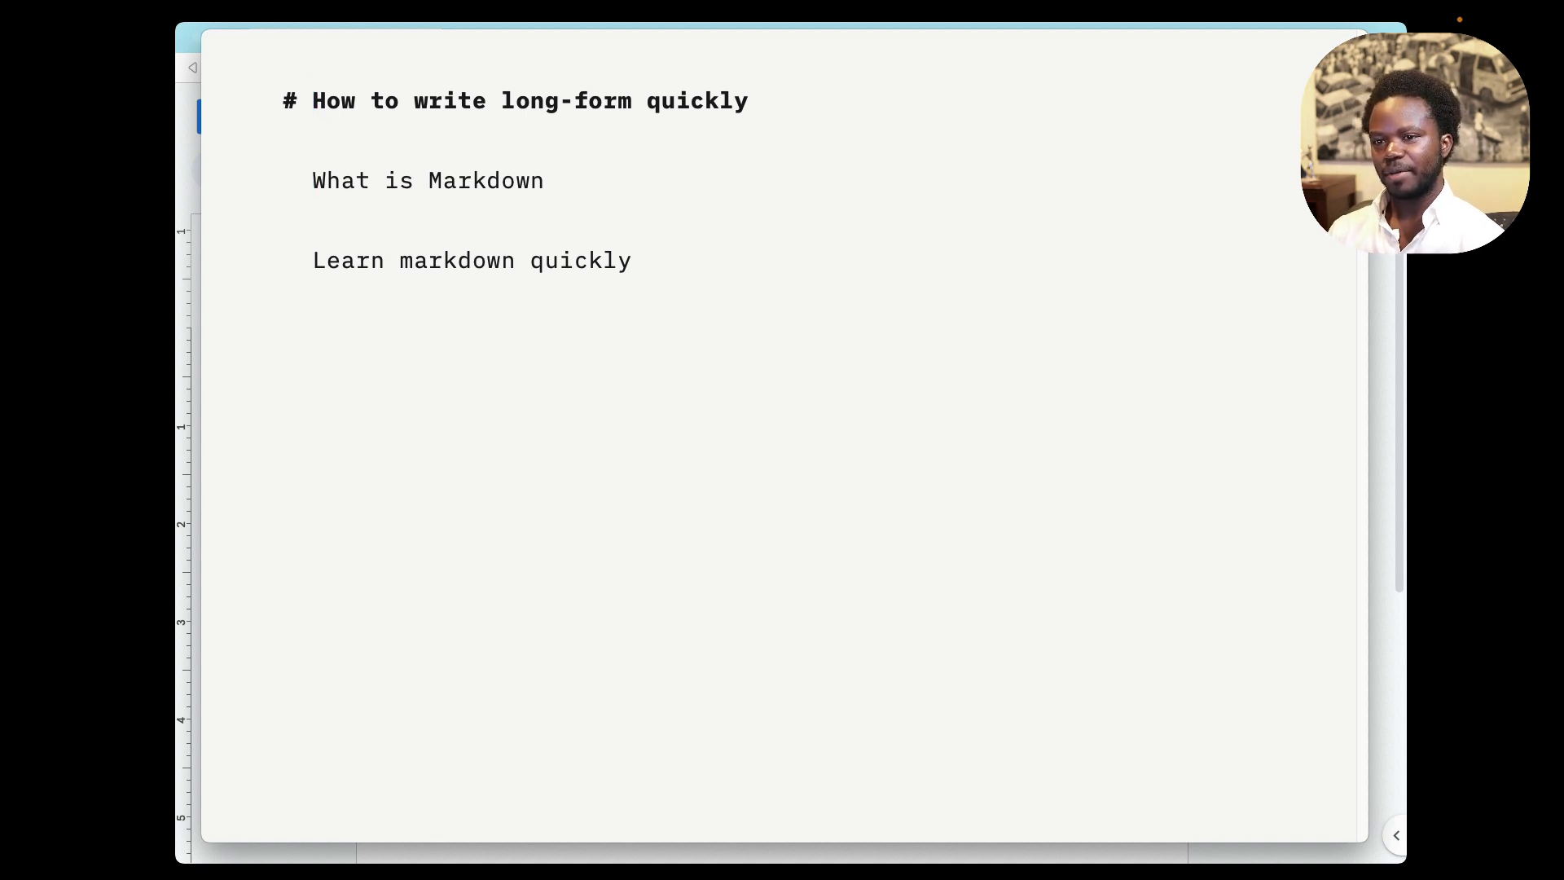
{"action": "type", "text": "##"}
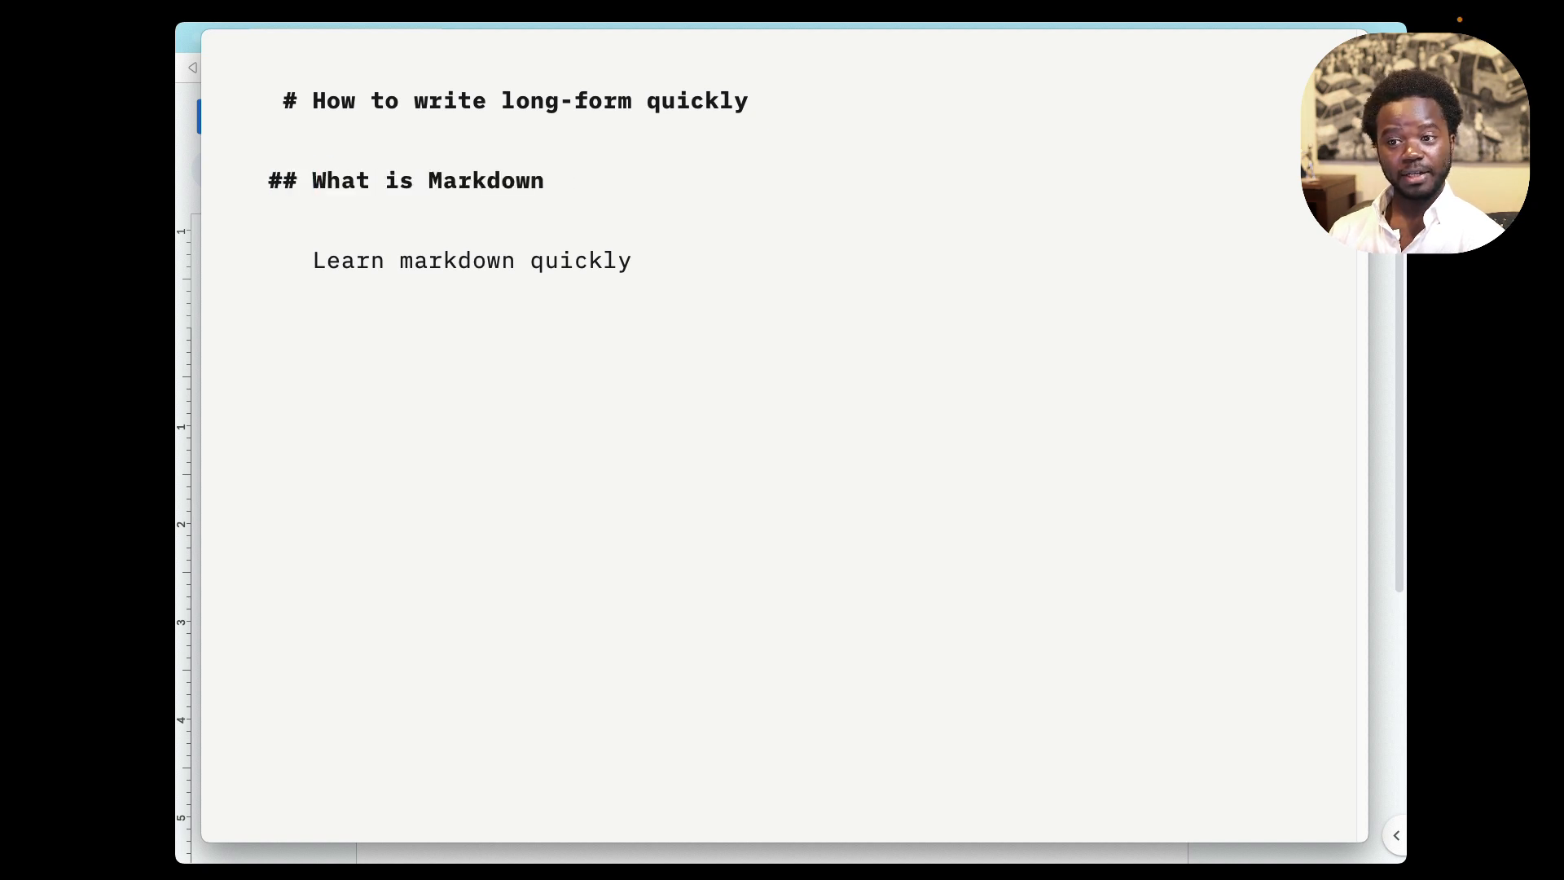
{"action": "key", "text": "Down"}
{"action": "key", "text": "Down"}
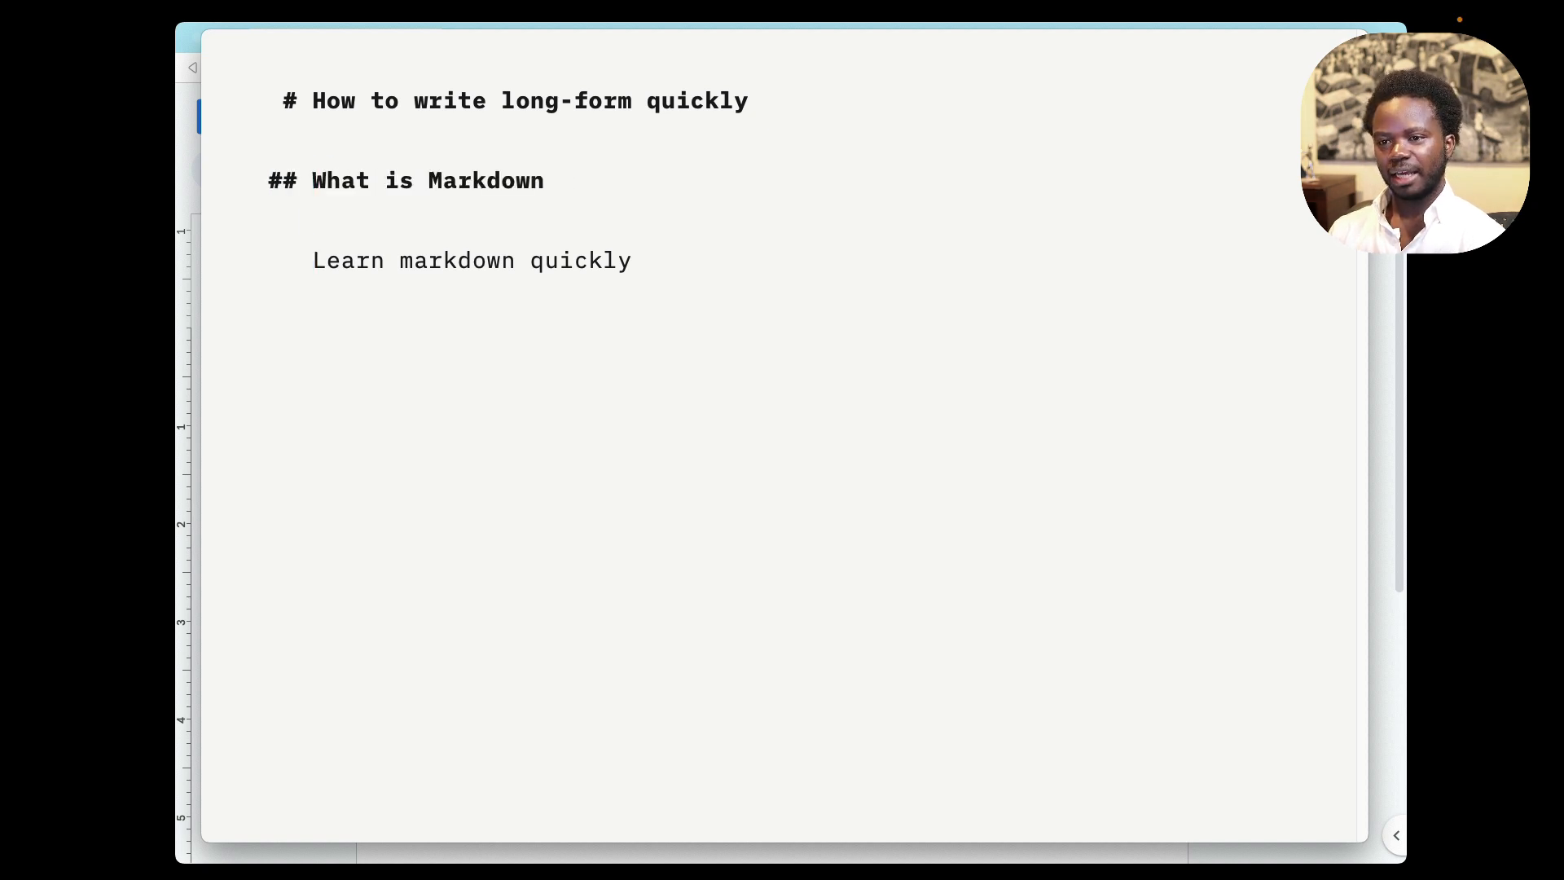
{"action": "type", "text": "##"}
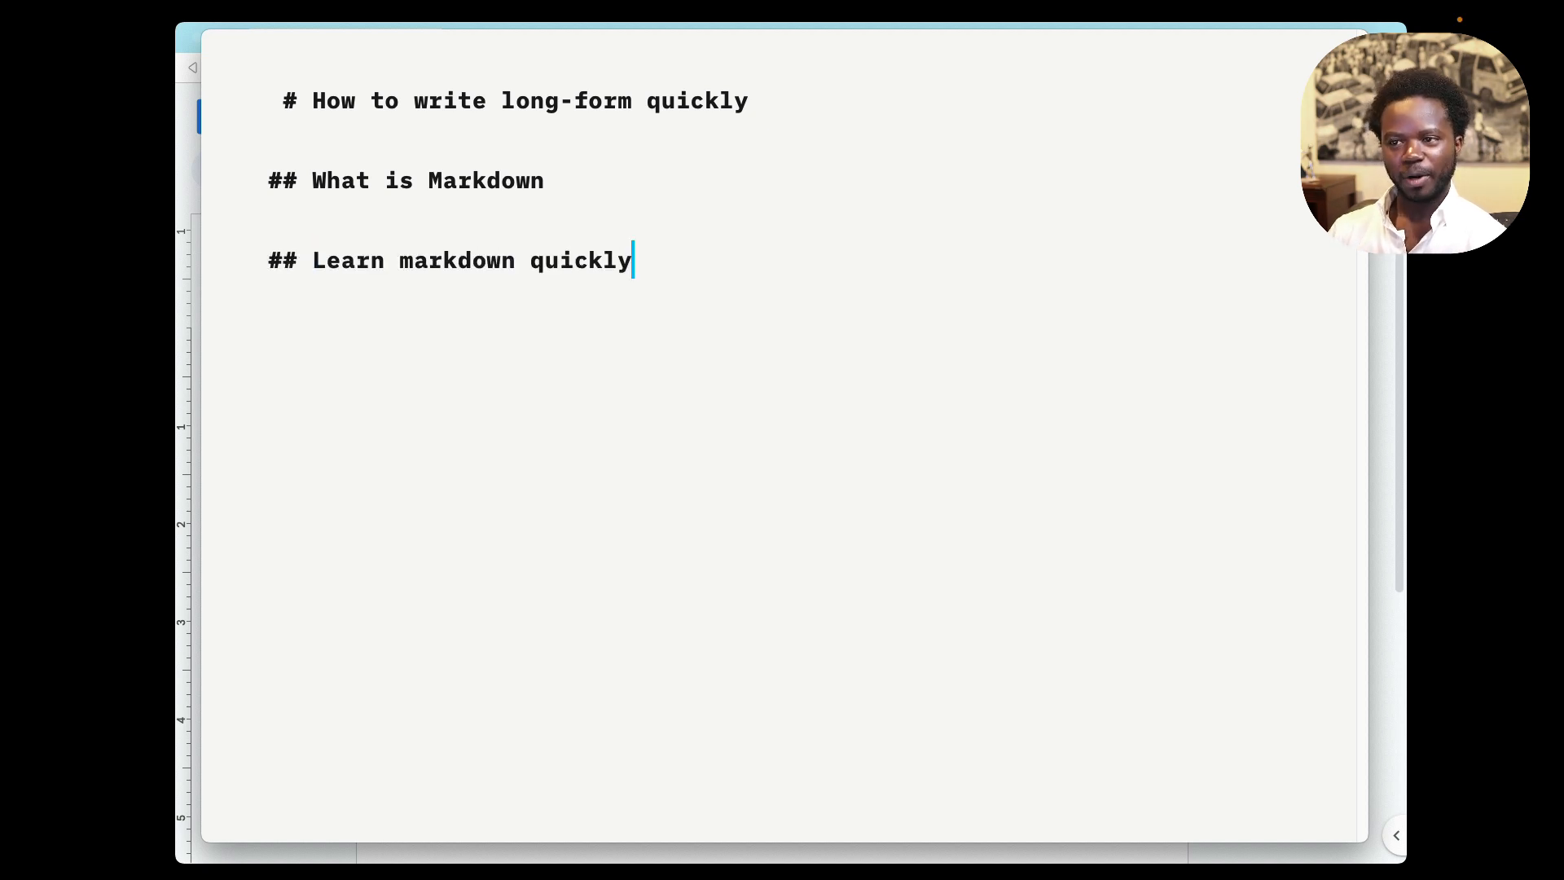
Add the body text "Some content" under the "What is Markdown" heading, followed by a blank line.
{"action": "key", "text": "Up"}
{"action": "key", "text": "Up"}
{"action": "key", "text": "Up"}
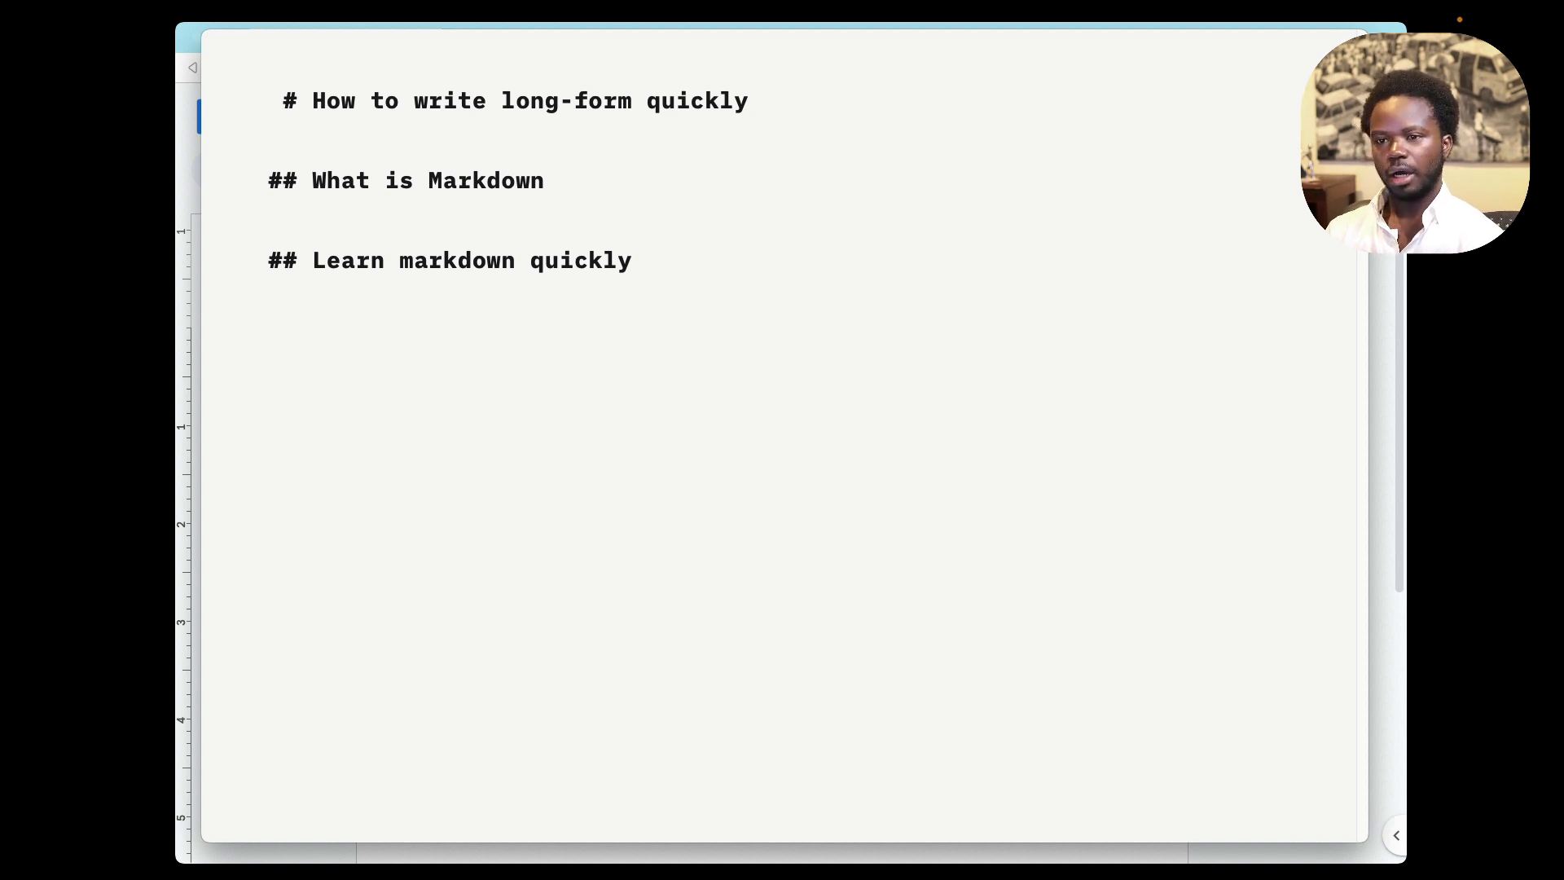
{"action": "key", "text": "Down"}
{"action": "key", "text": "Down"}
{"action": "type", "text": "Some content"}
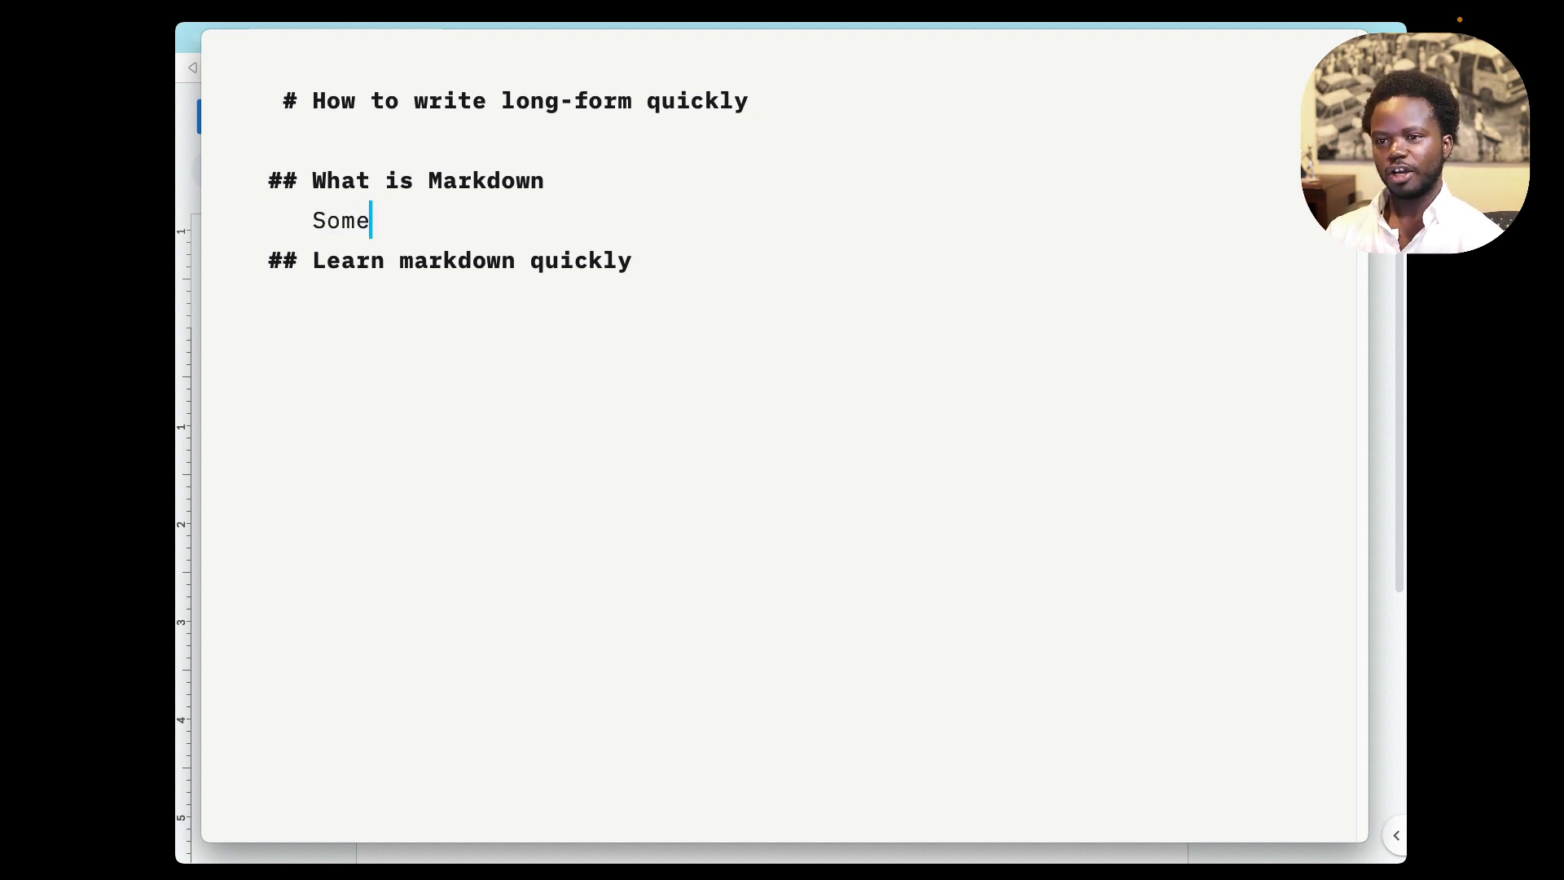
{"action": "key", "text": "Return"}
Add the body text "Another content" directly under the "Learn markdown quickly" heading.
{"action": "key", "text": "Down"}
{"action": "key", "text": "Down"}
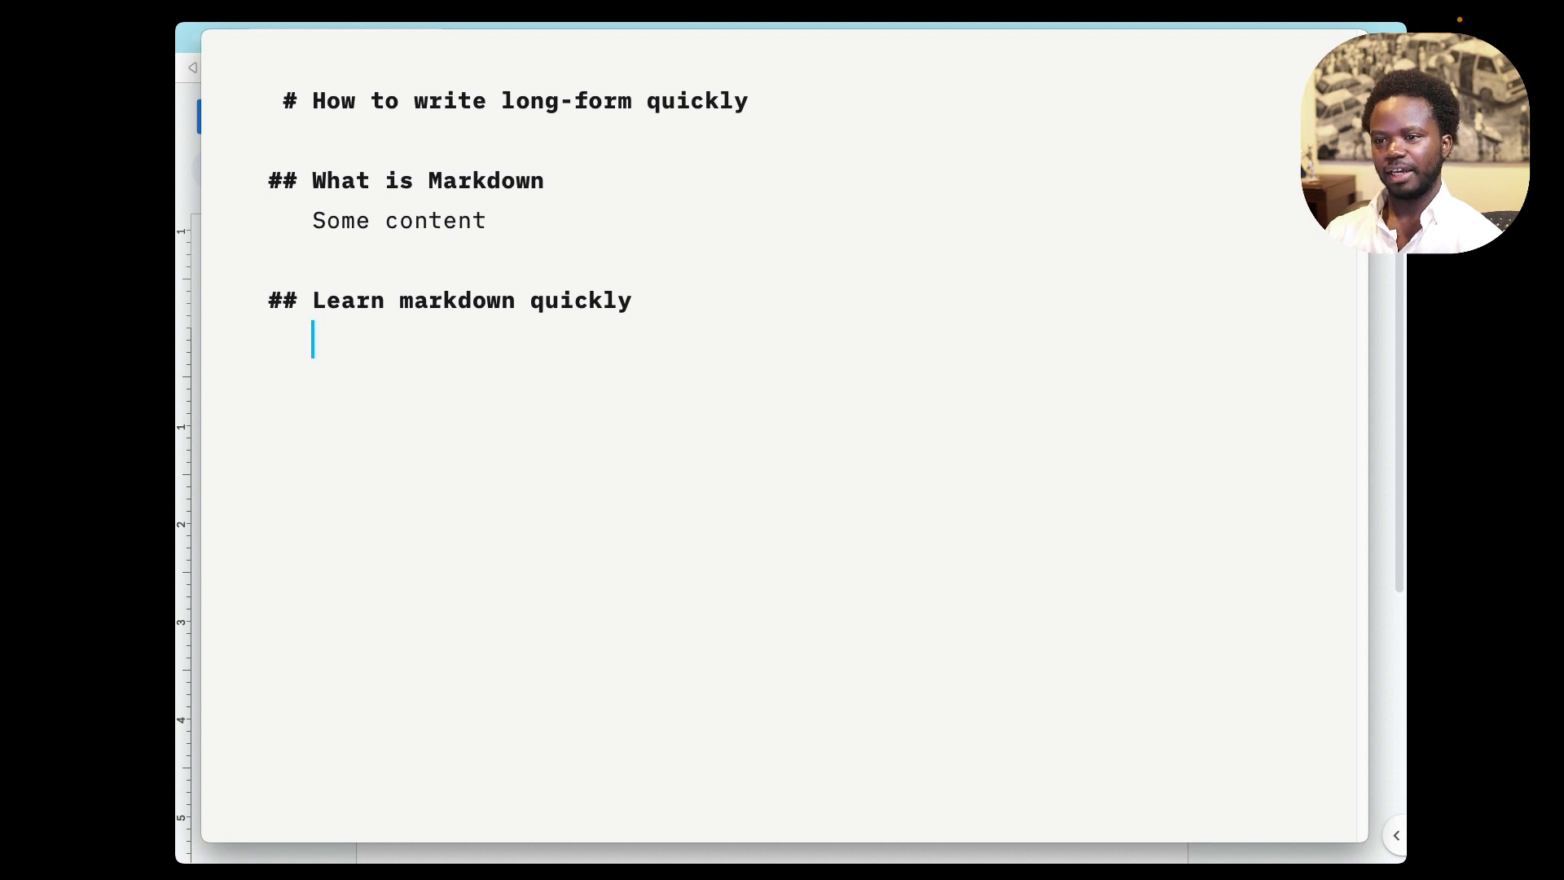
{"action": "type", "text": "Another content"}
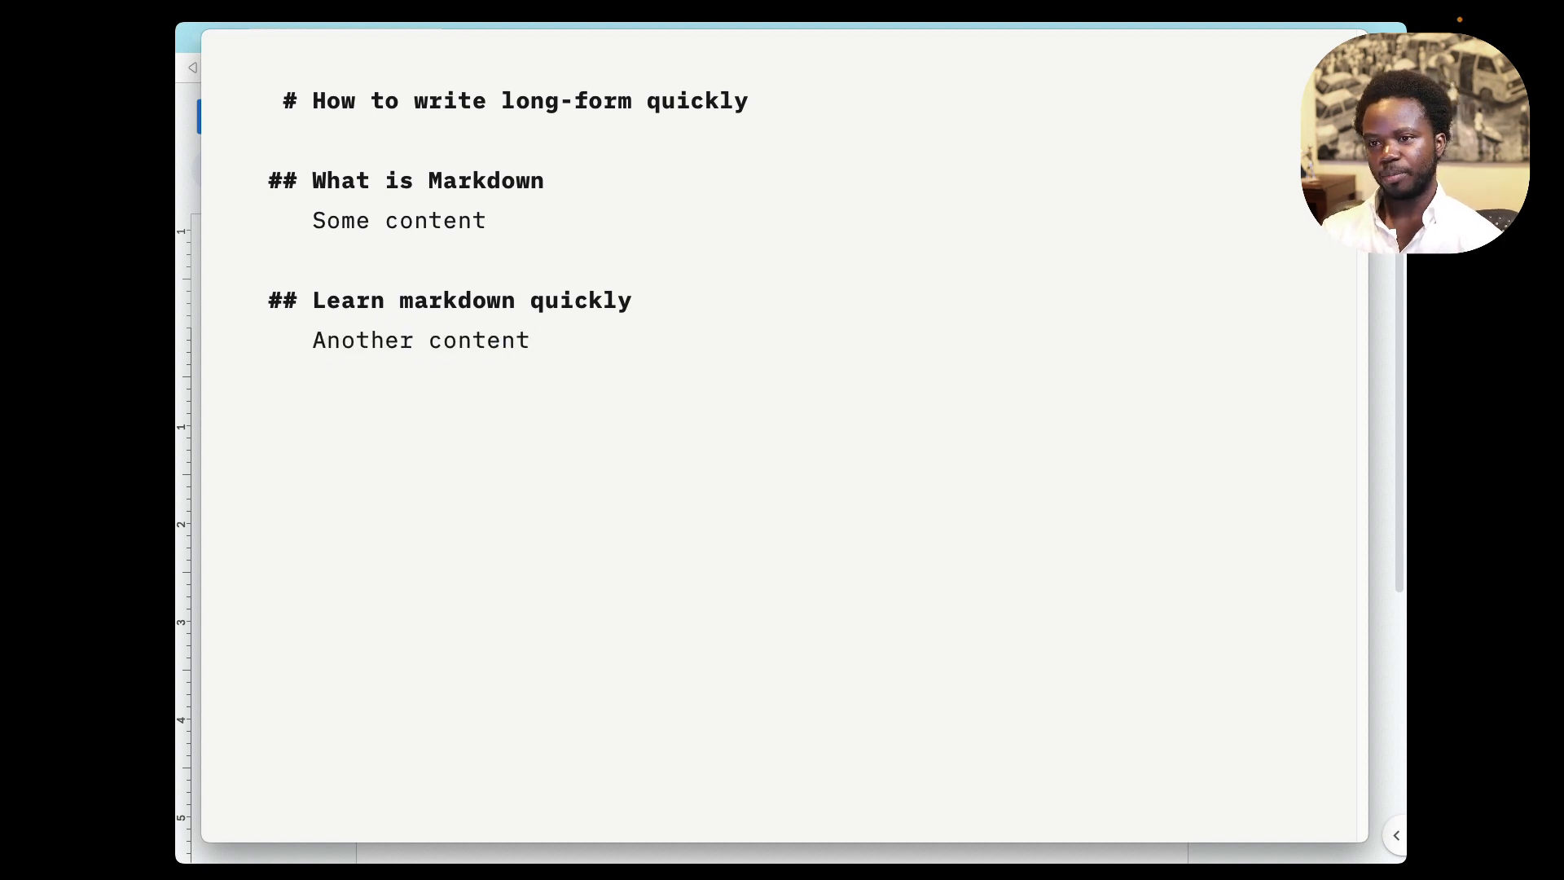
Compare the rendered preview of the document with its full Markdown source and return to the editor.
{"action": "key", "text": "super+r"}
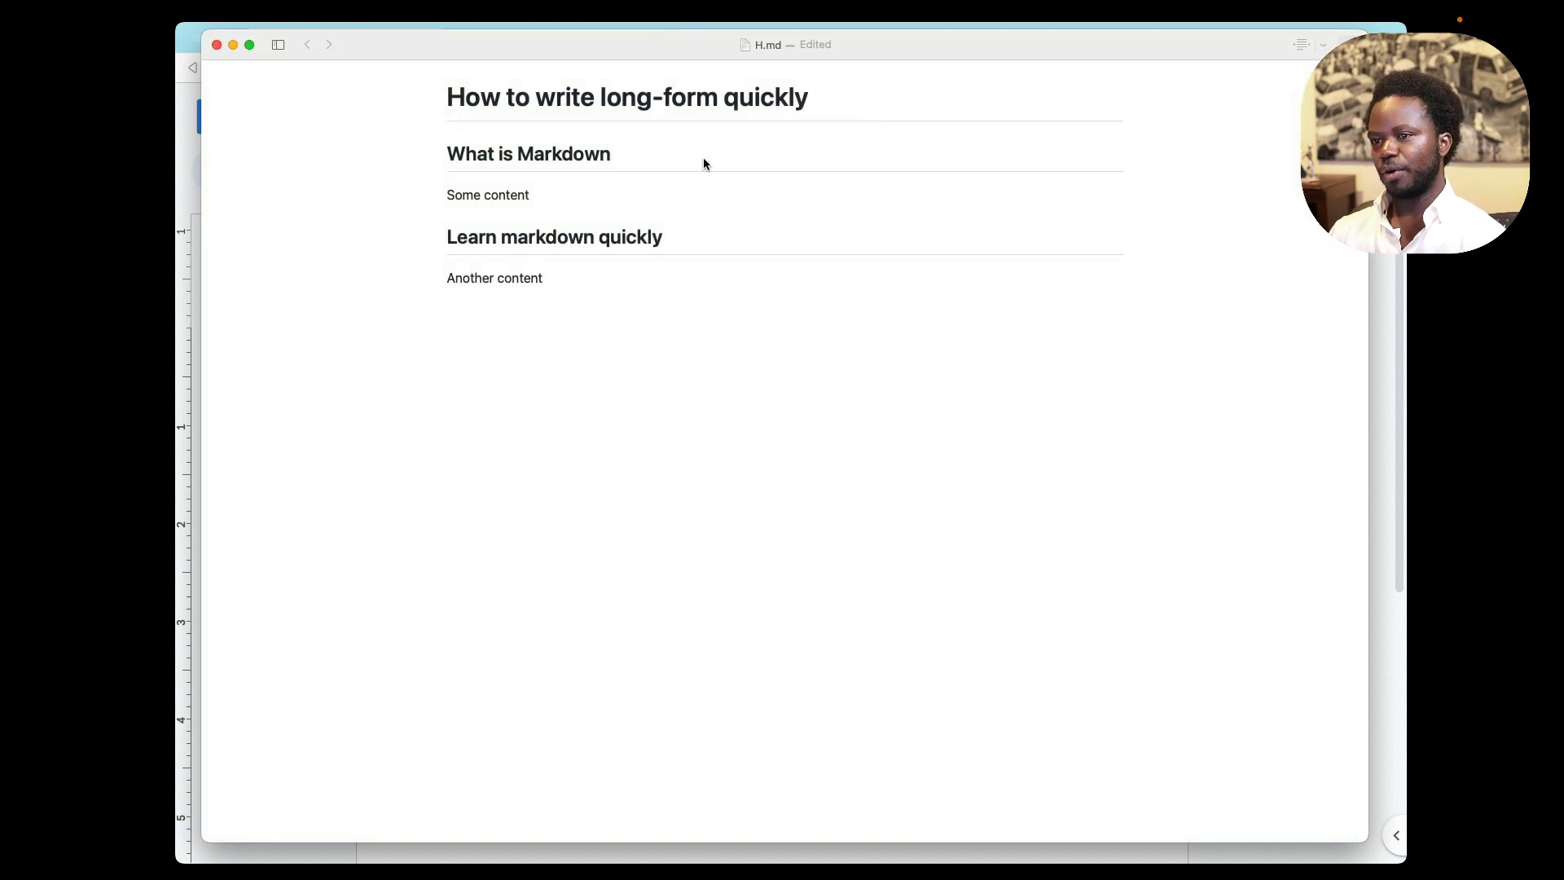
{"action": "key", "text": "super+r"}
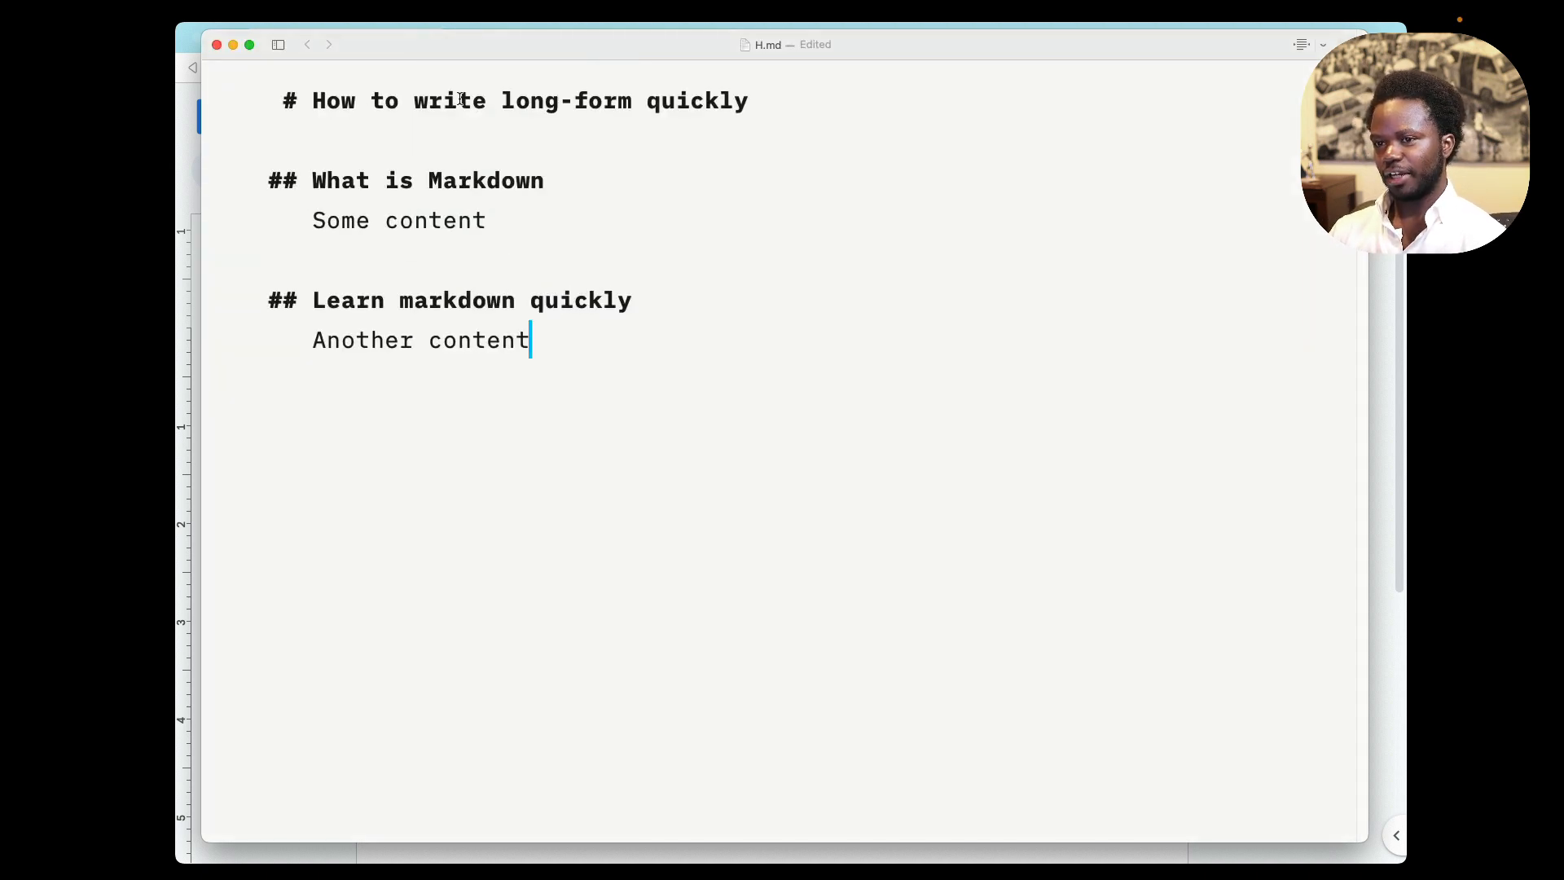
{"action": "left_click_drag", "start_coordinate": [534, 342], "coordinate": [253, 112]}
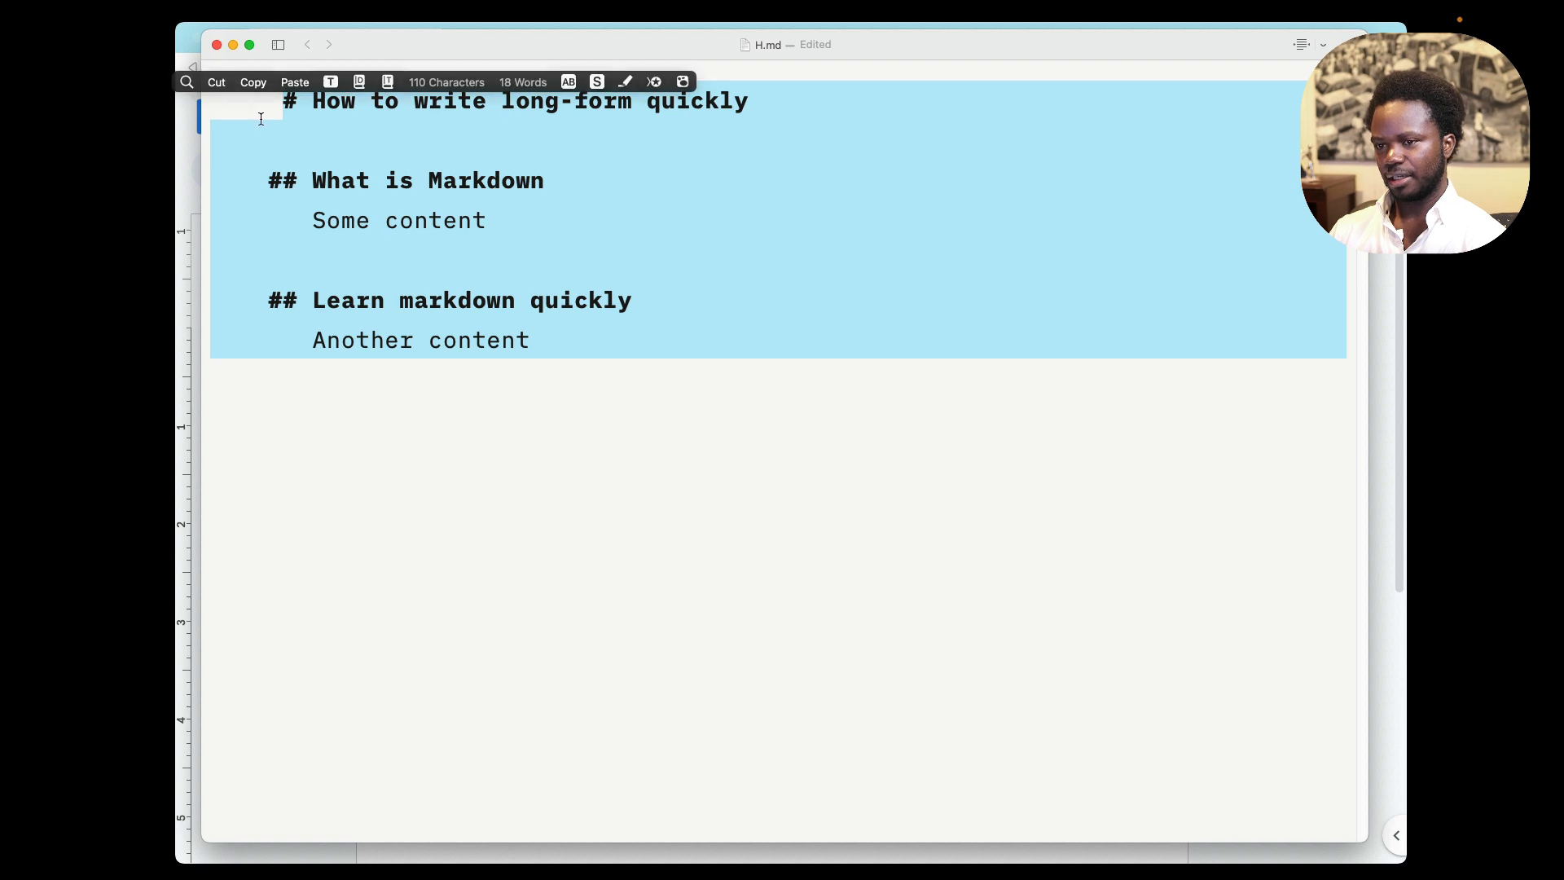
{"action": "left_click", "coordinate": [838, 530]}
{"action": "key", "text": "super+r"}
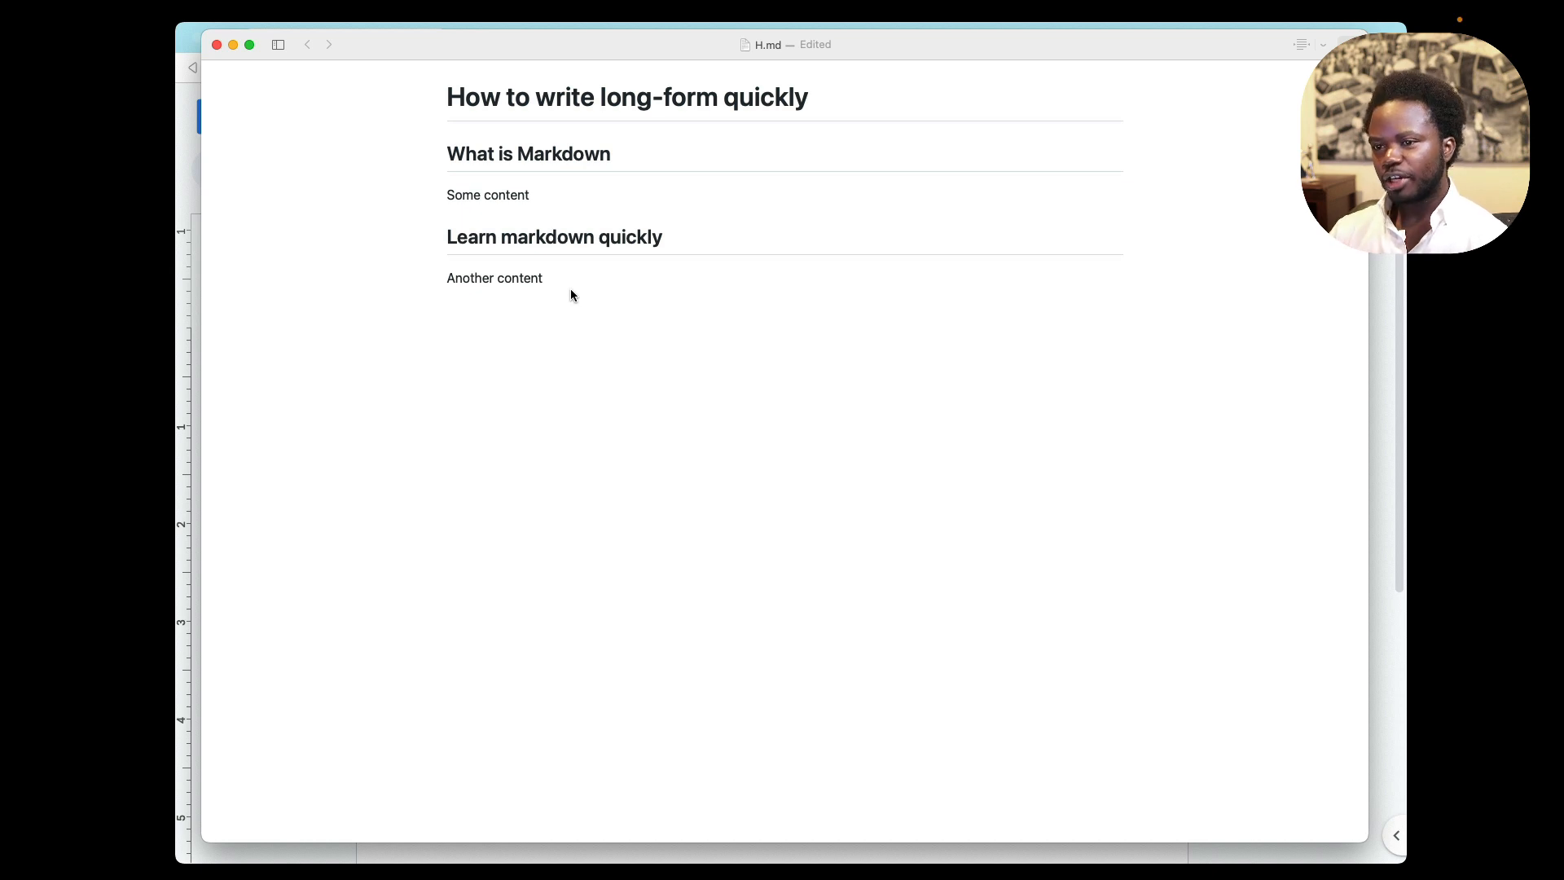
{"action": "key", "text": "super+r"}
{"action": "left_click", "coordinate": [553, 222]}
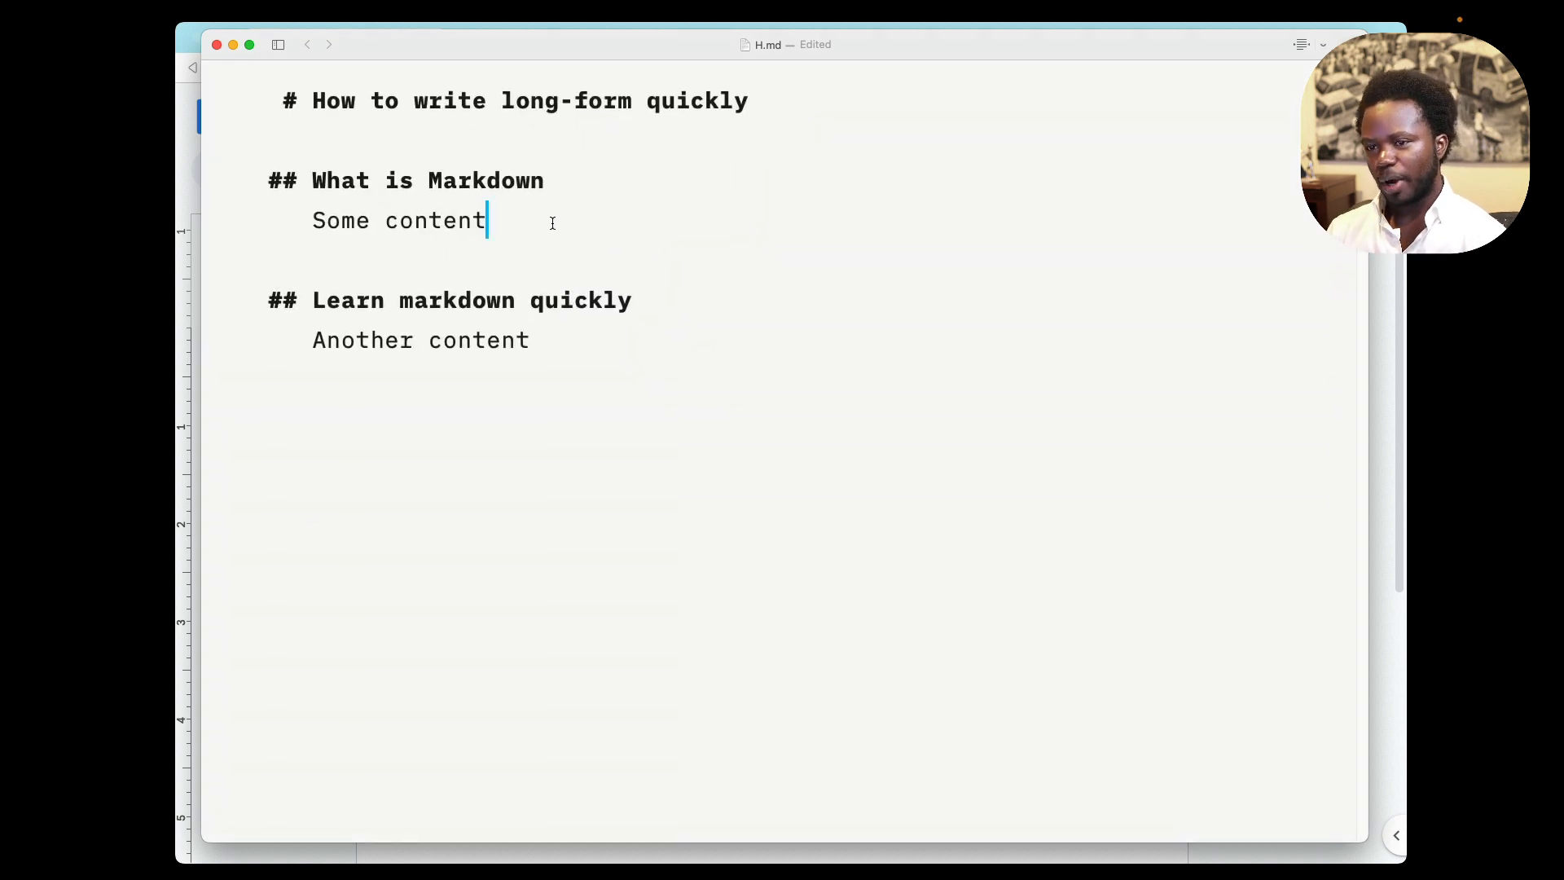
{"action": "key", "text": "Down"}
{"action": "key", "text": "Down"}
{"action": "key", "text": "Down"}
{"action": "key", "text": "Down"}
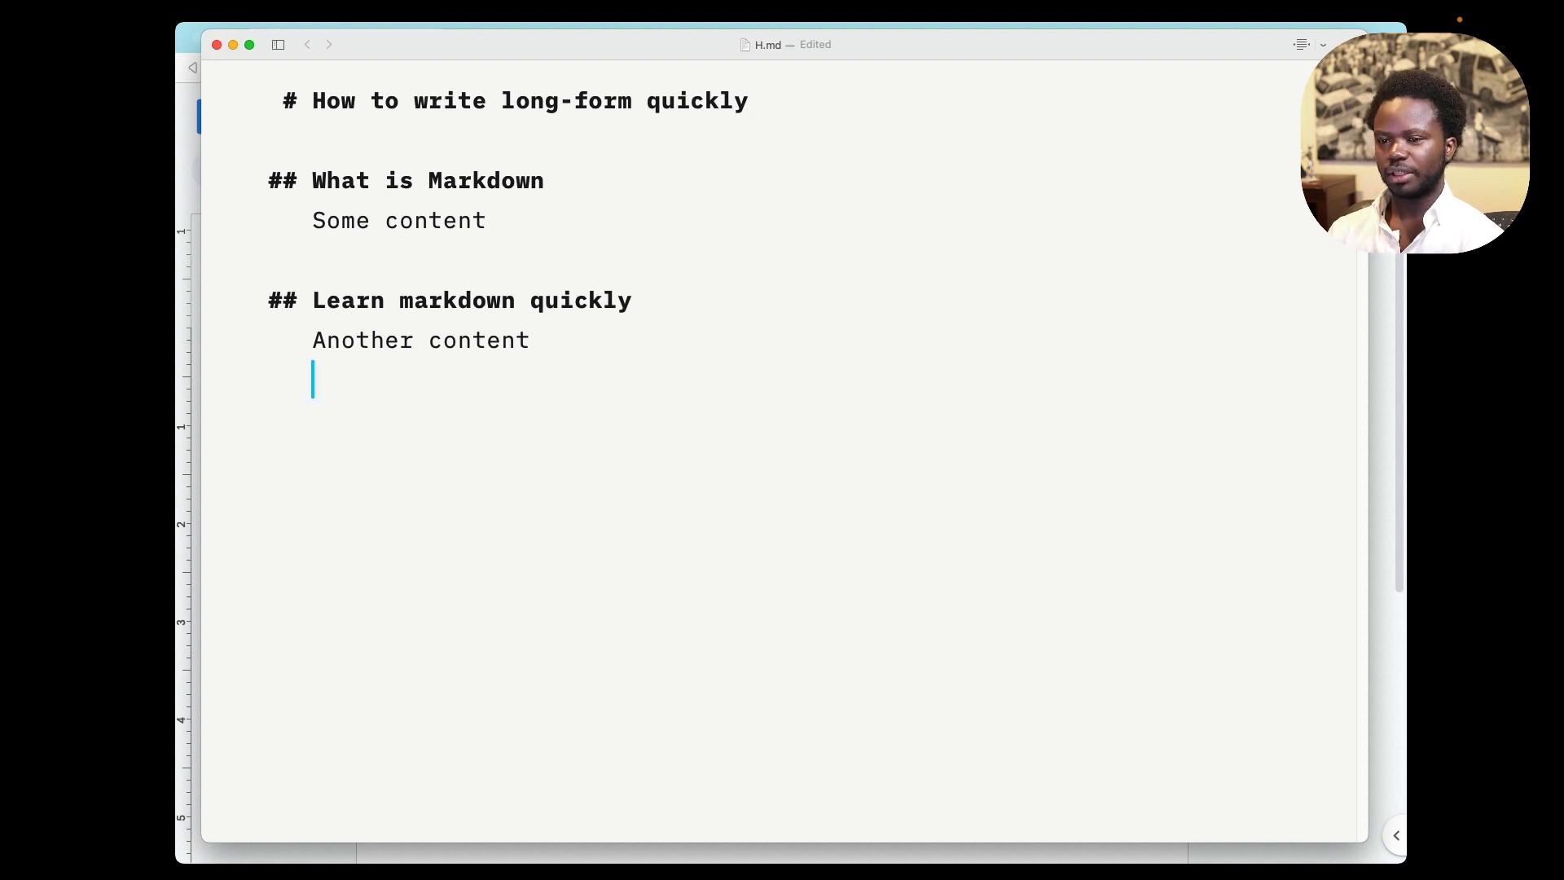
{"action": "key", "text": "Return"}
{"action": "type", "text": "-"}
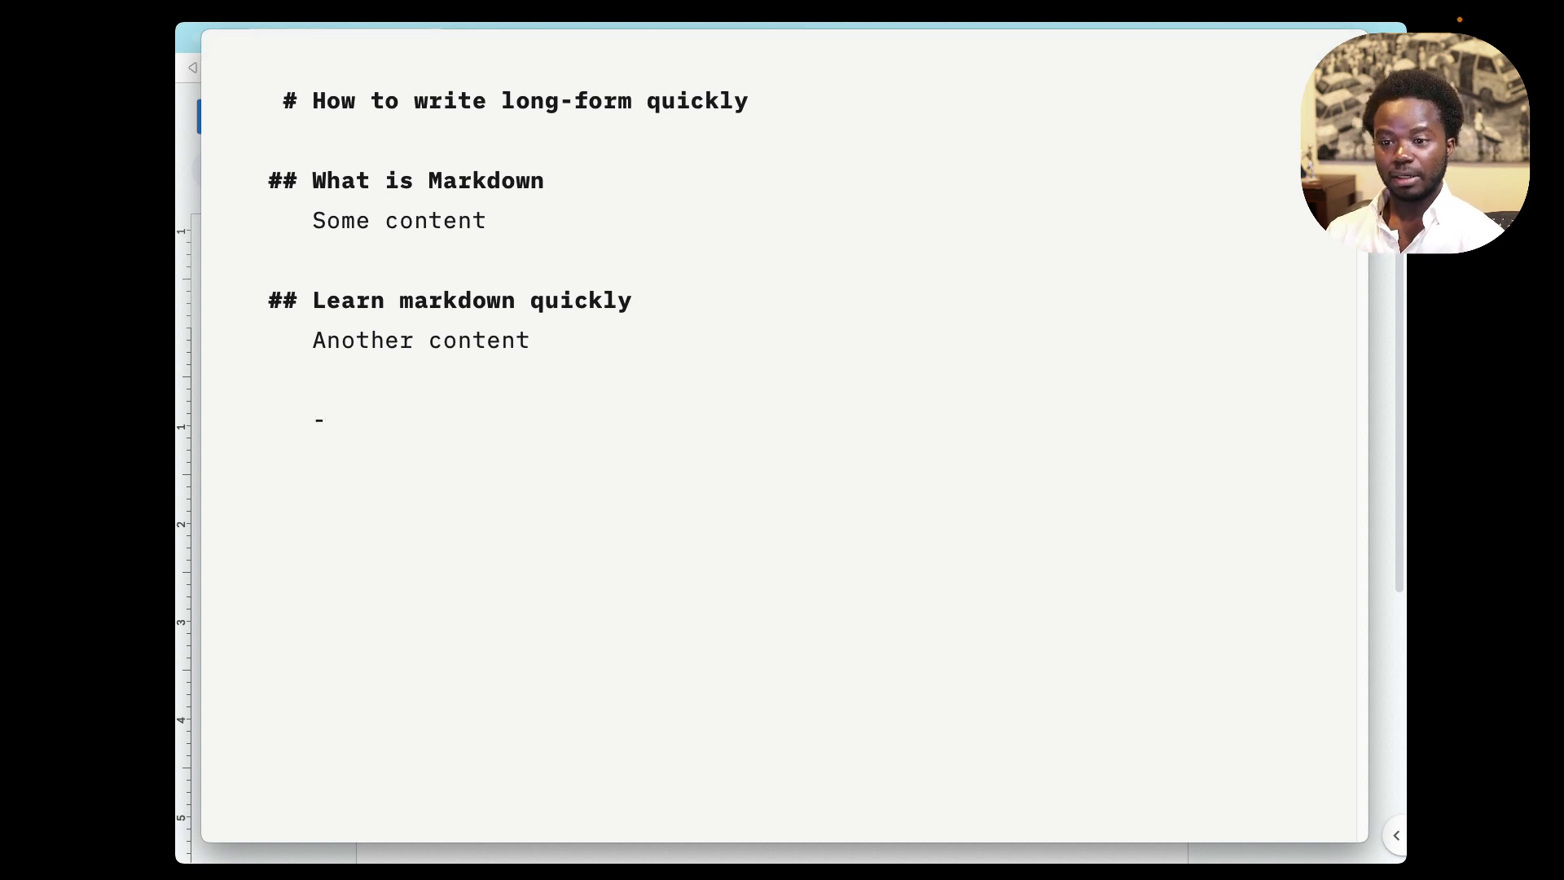
{"action": "key", "text": "BackSpace"}
{"action": "key", "text": "BackSpace"}
{"action": "key", "text": "BackSpace"}
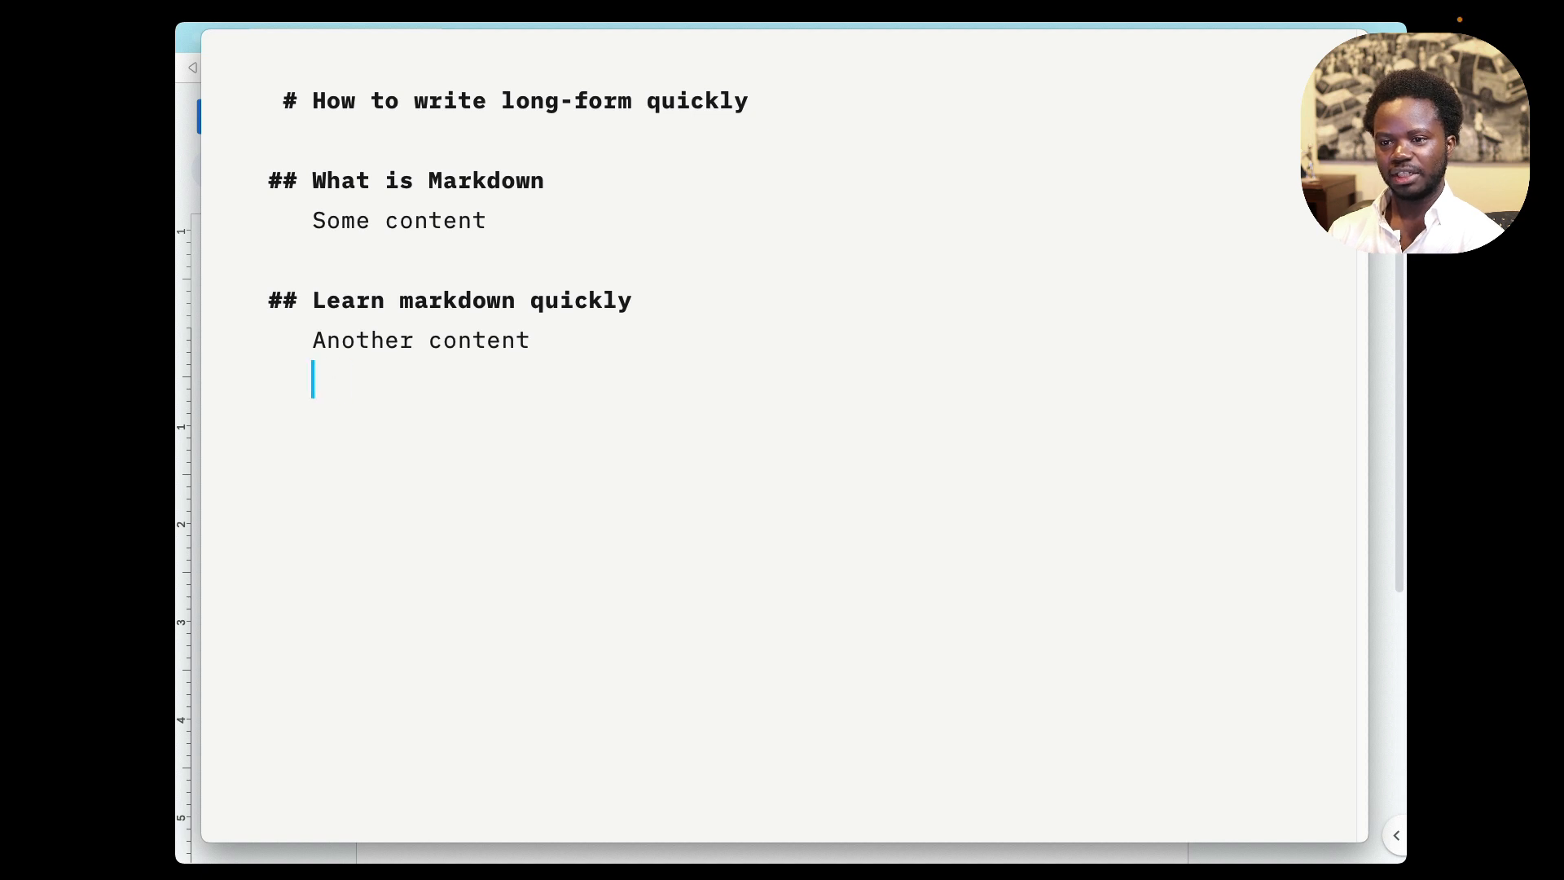
{"action": "key", "text": "BackSpace"}
{"action": "type", "text": "#"}
{"action": "key", "text": "BackSpace"}
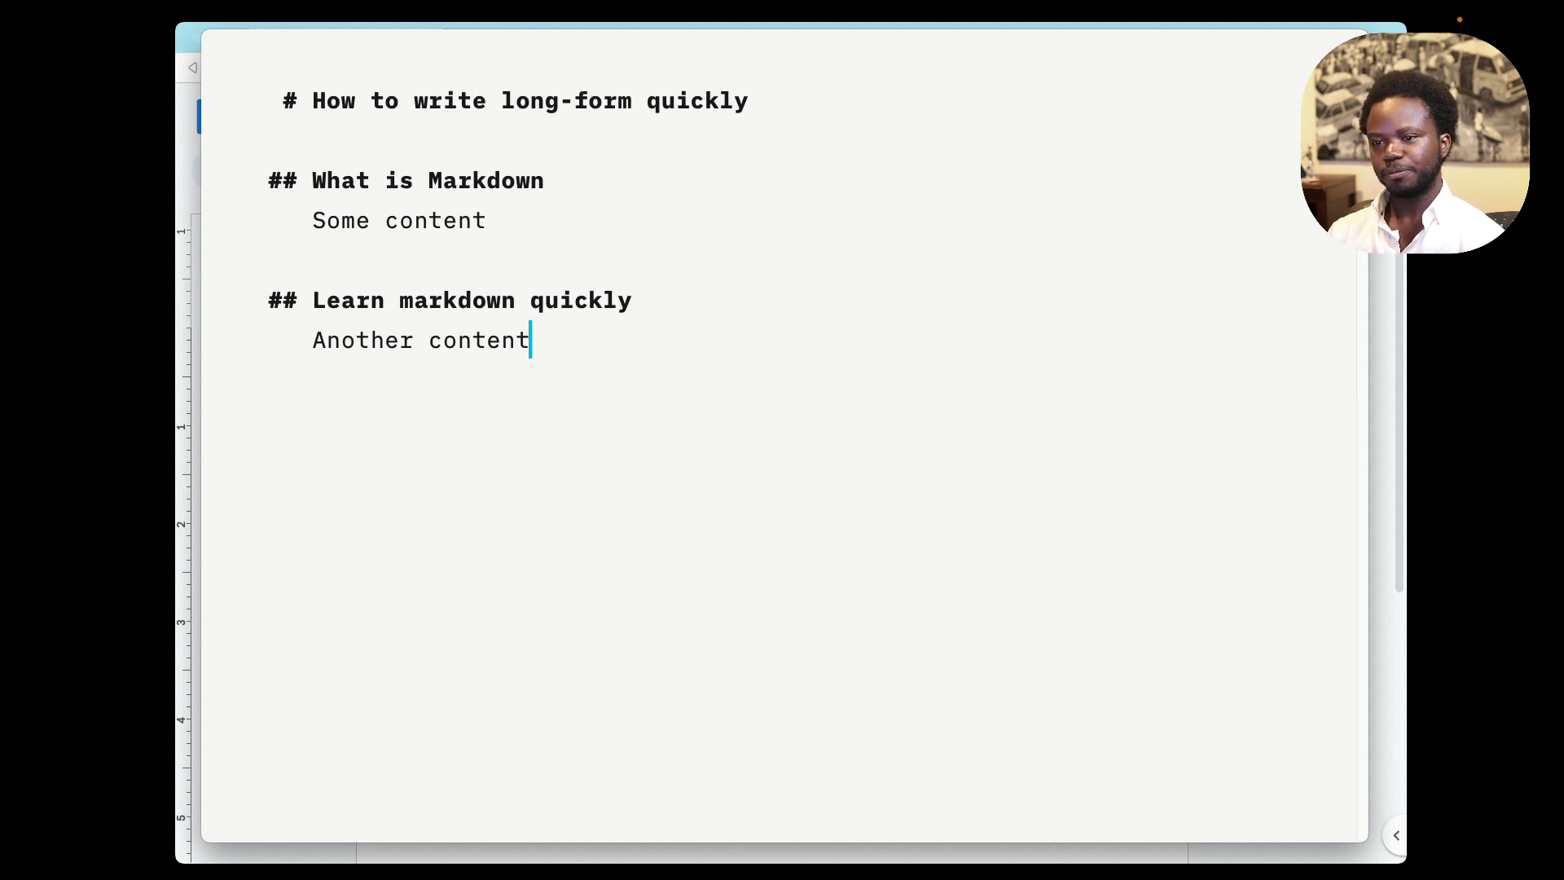
Add the level-two heading "Try markdown quickly" below "Another content", separated from it by one blank line.
{"action": "key", "text": "Return"}
{"action": "key", "text": "Return"}
{"action": "type", "text": "## Try "}
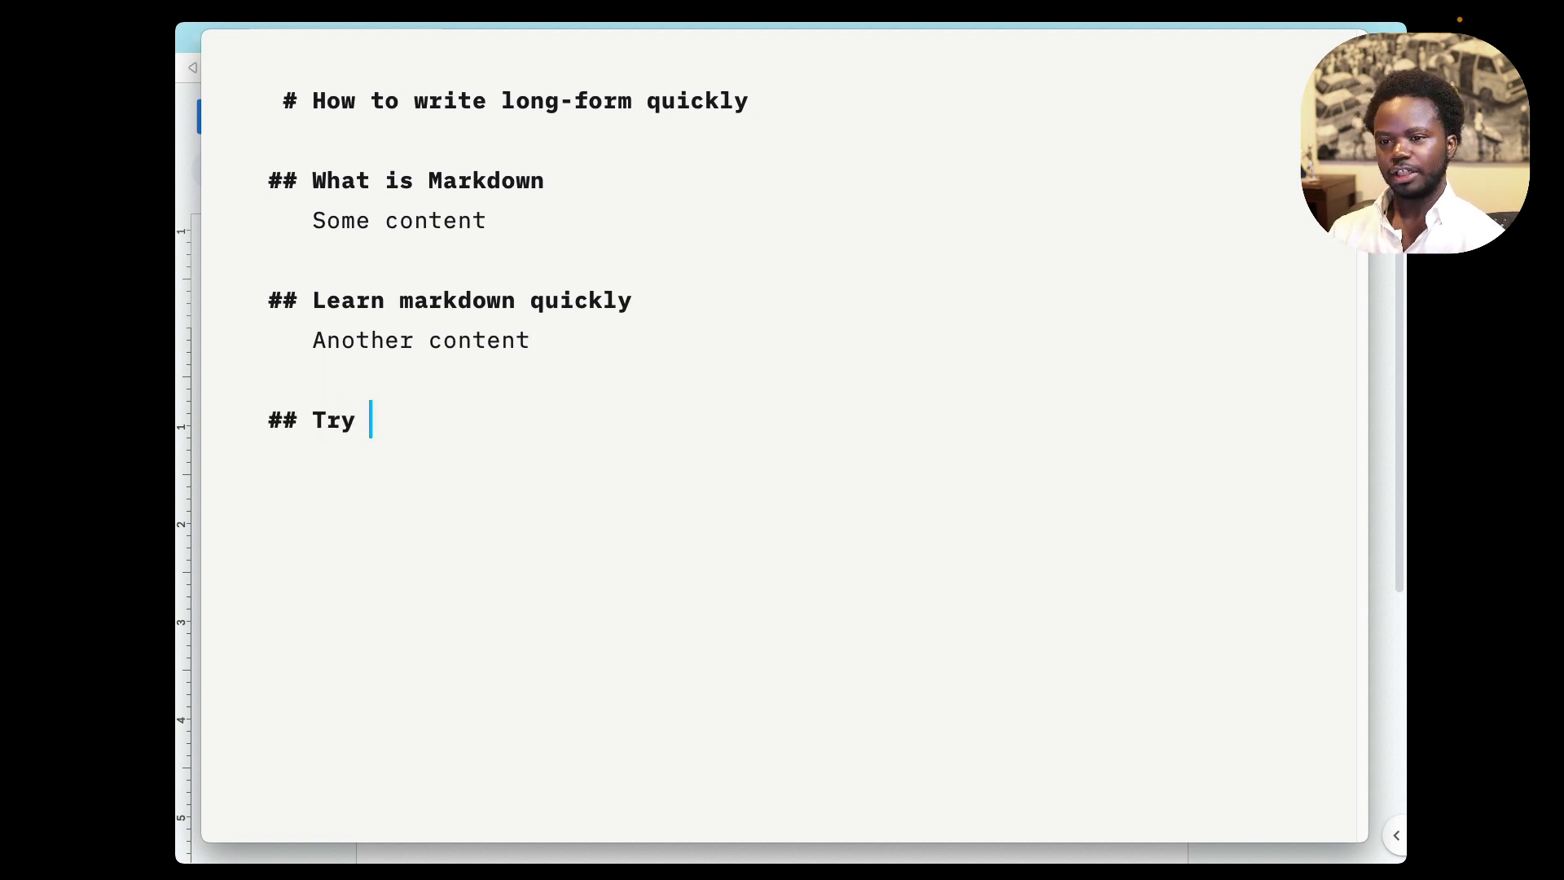
{"action": "type", "text": "markeown quikc"}
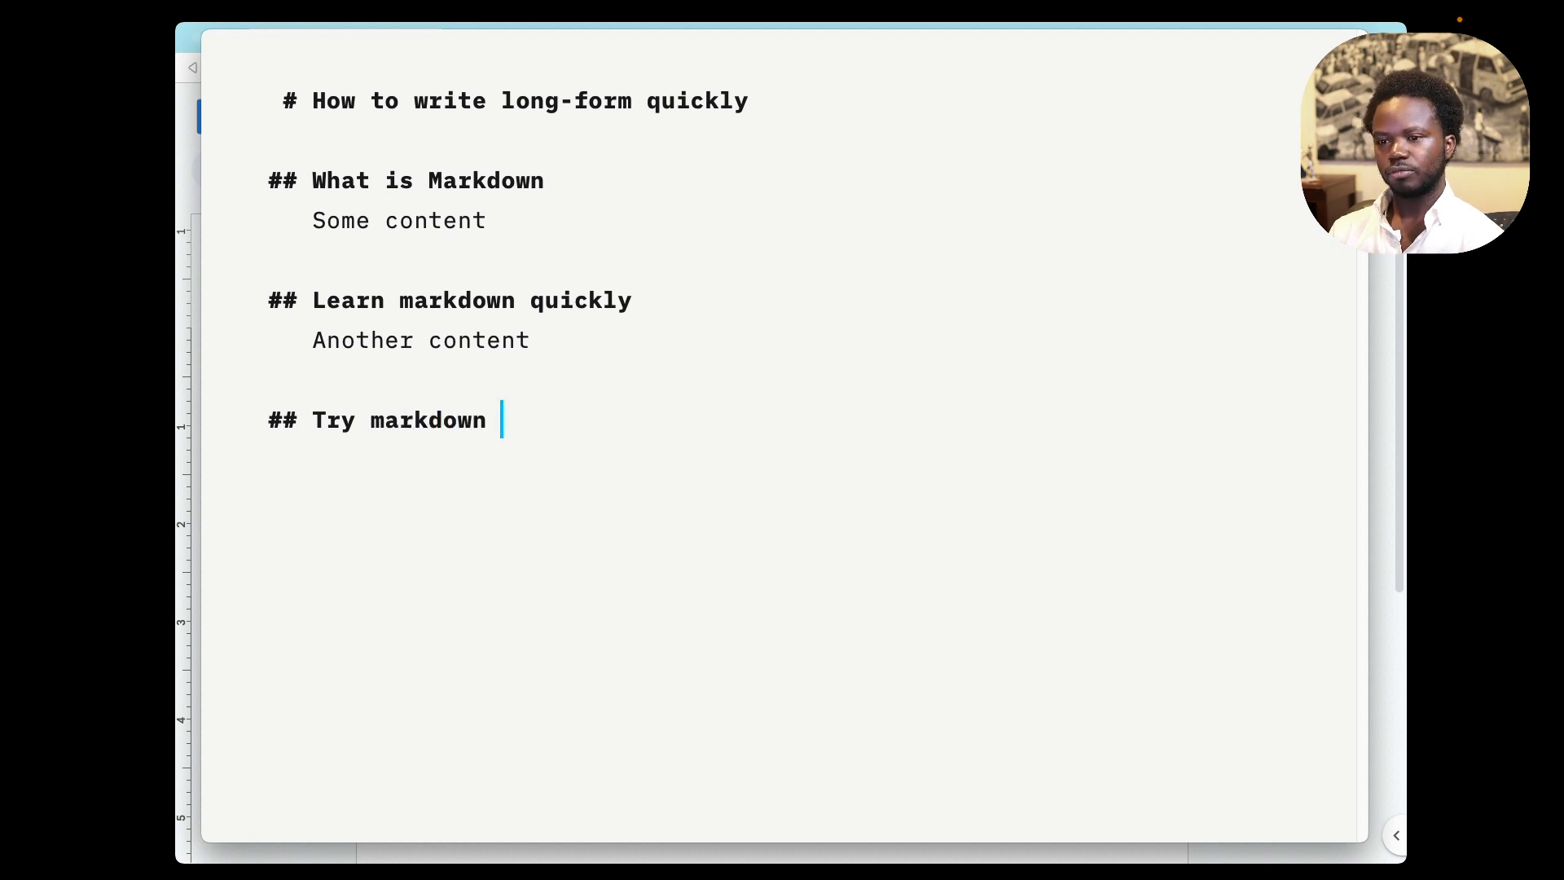
{"action": "key", "text": "BackSpace"}
{"action": "key", "text": "BackSpace"}
{"action": "type", "text": "ckly"}
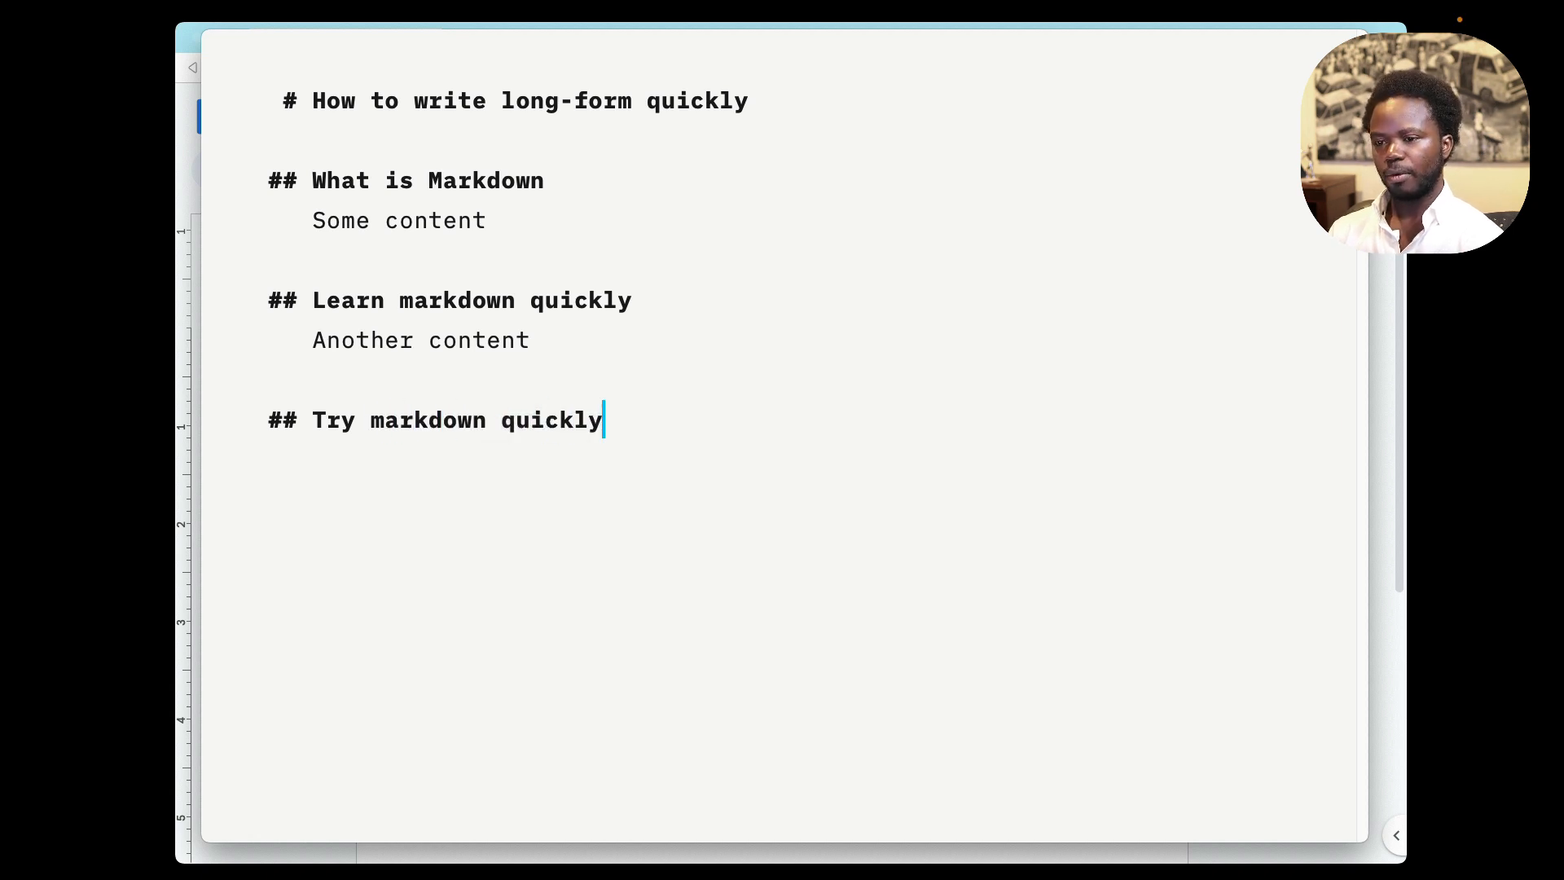
Add the bullet item "Apps for markdown" using a hyphen under the "Try markdown quickly" heading.
{"action": "key", "text": "Return"}
{"action": "type", "text": "- "}
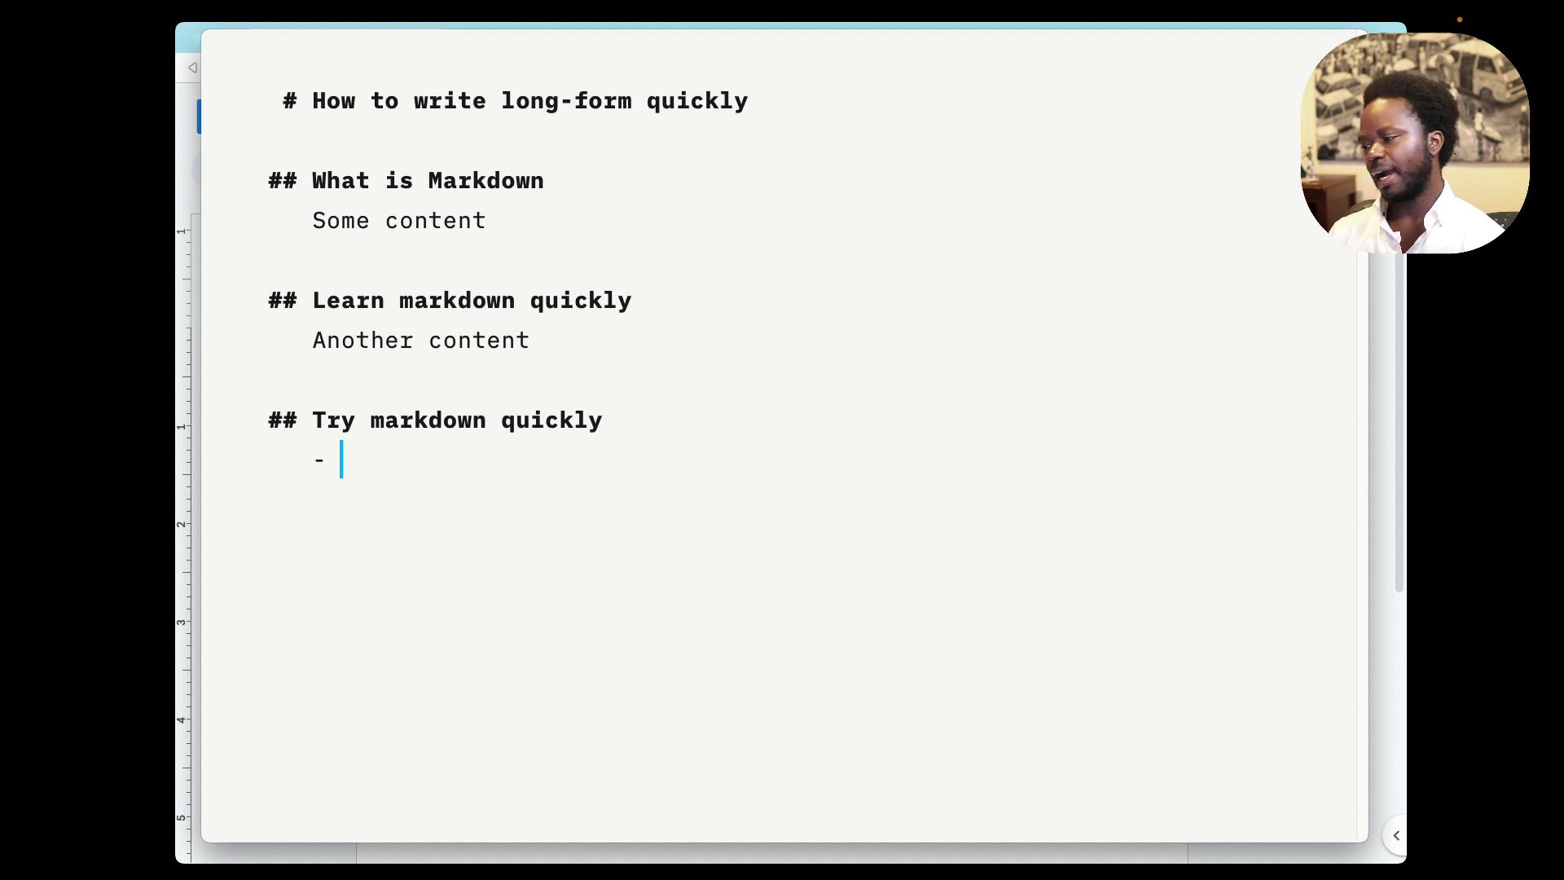
{"action": "type", "text": "Apps"}
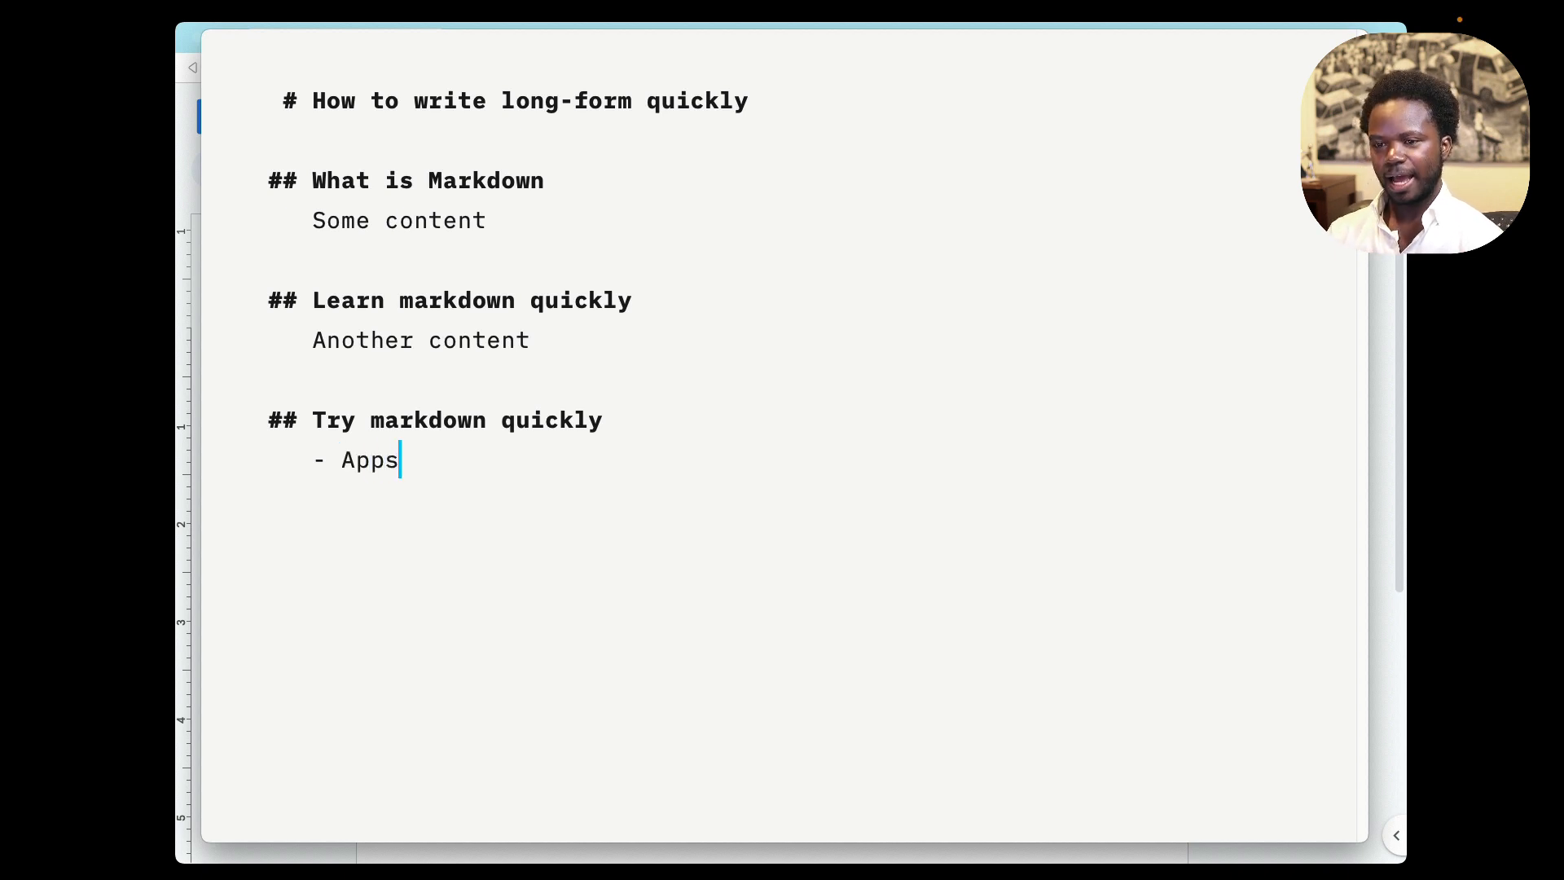
{"action": "type", "text": " for markdown"}
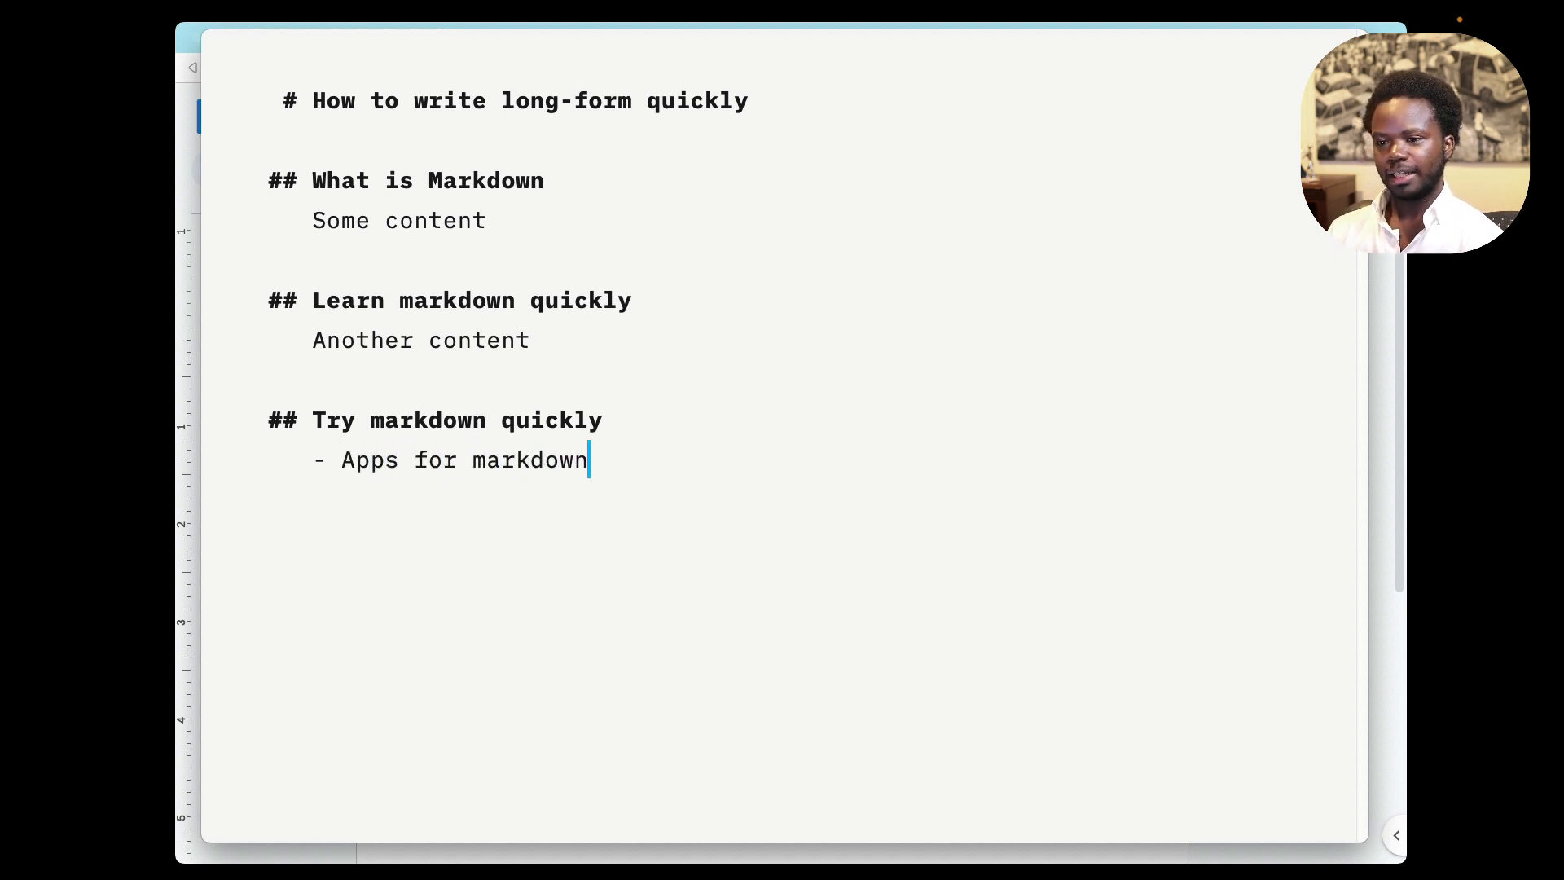
Add an indented sub-bullet "Typora" beneath the "Apps for markdown" item.
{"action": "key", "text": "Return"}
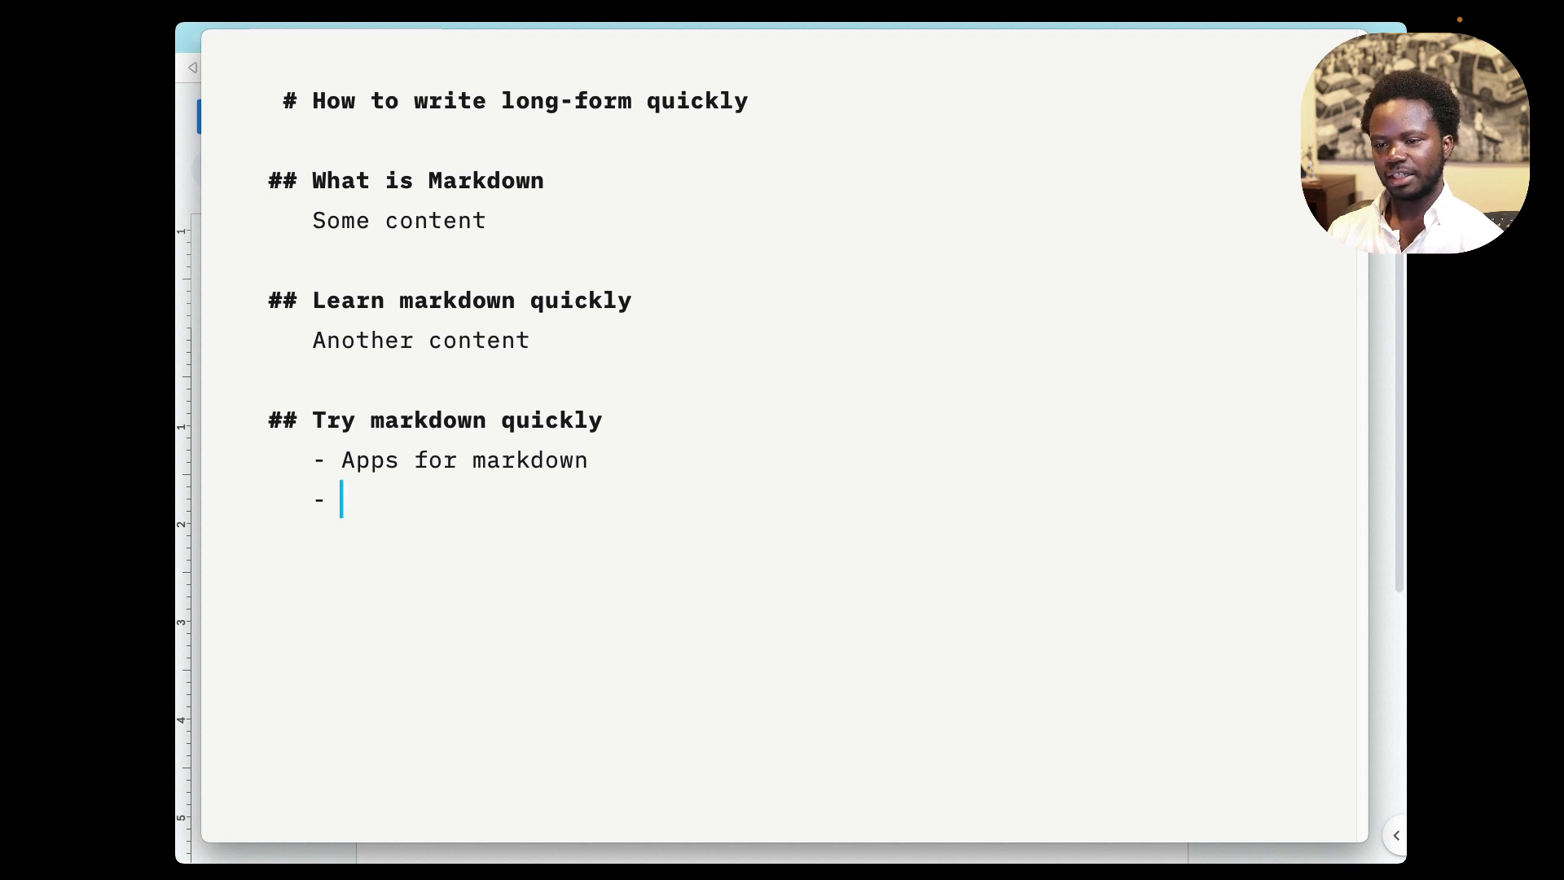
{"action": "key", "text": "Tab"}
{"action": "type", "text": "Typora"}
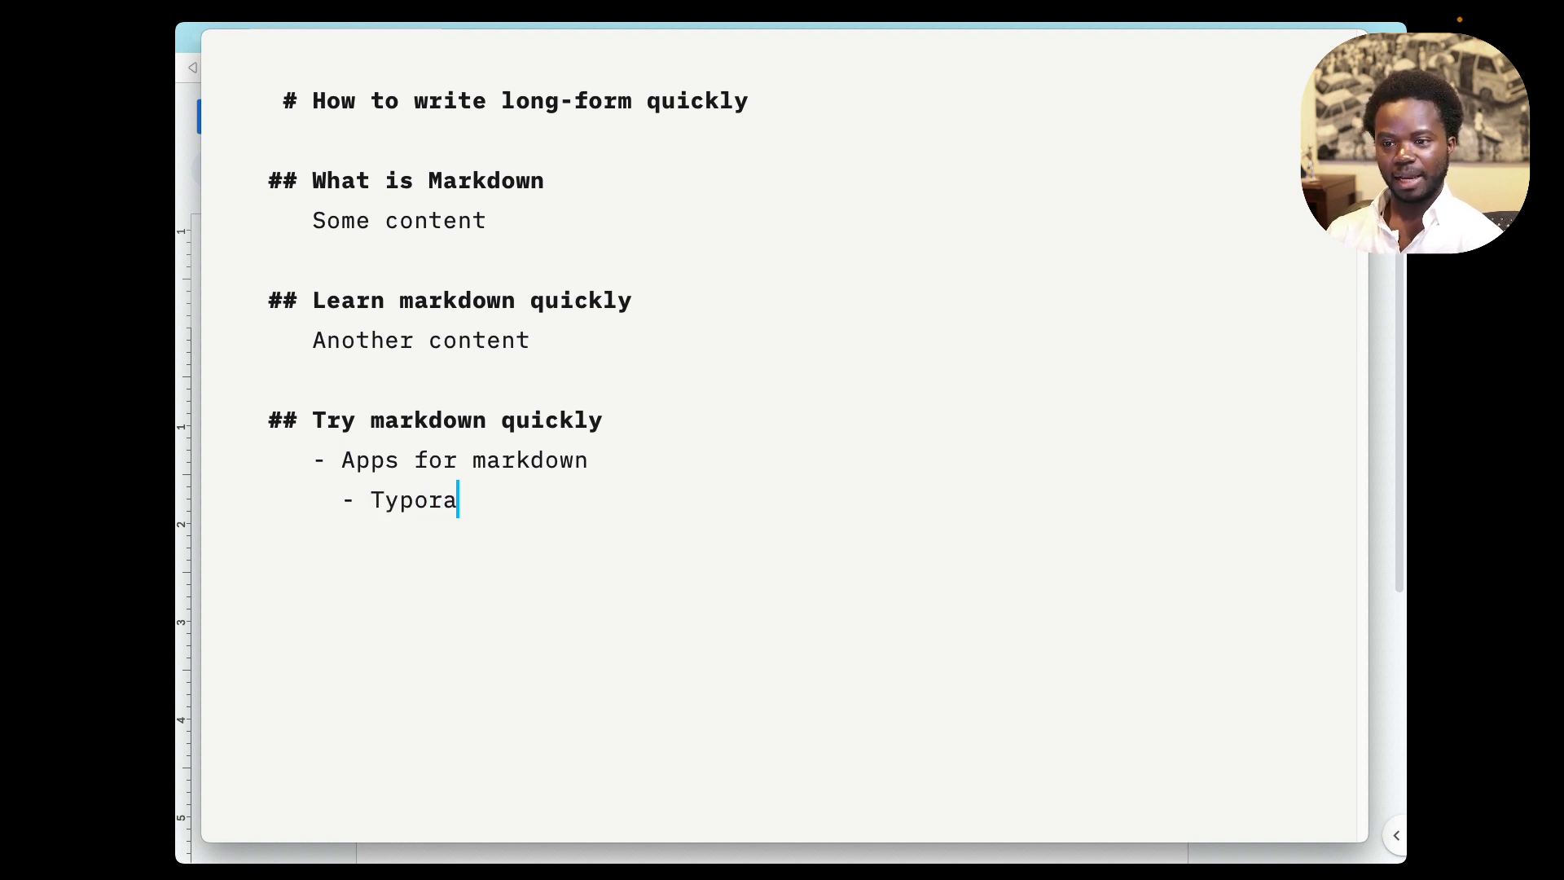
Add the sub-bullet "iA Writer" below "Typora" and end the bulleted list.
{"action": "key", "text": "Return"}
{"action": "type", "text": "iA Writer"}
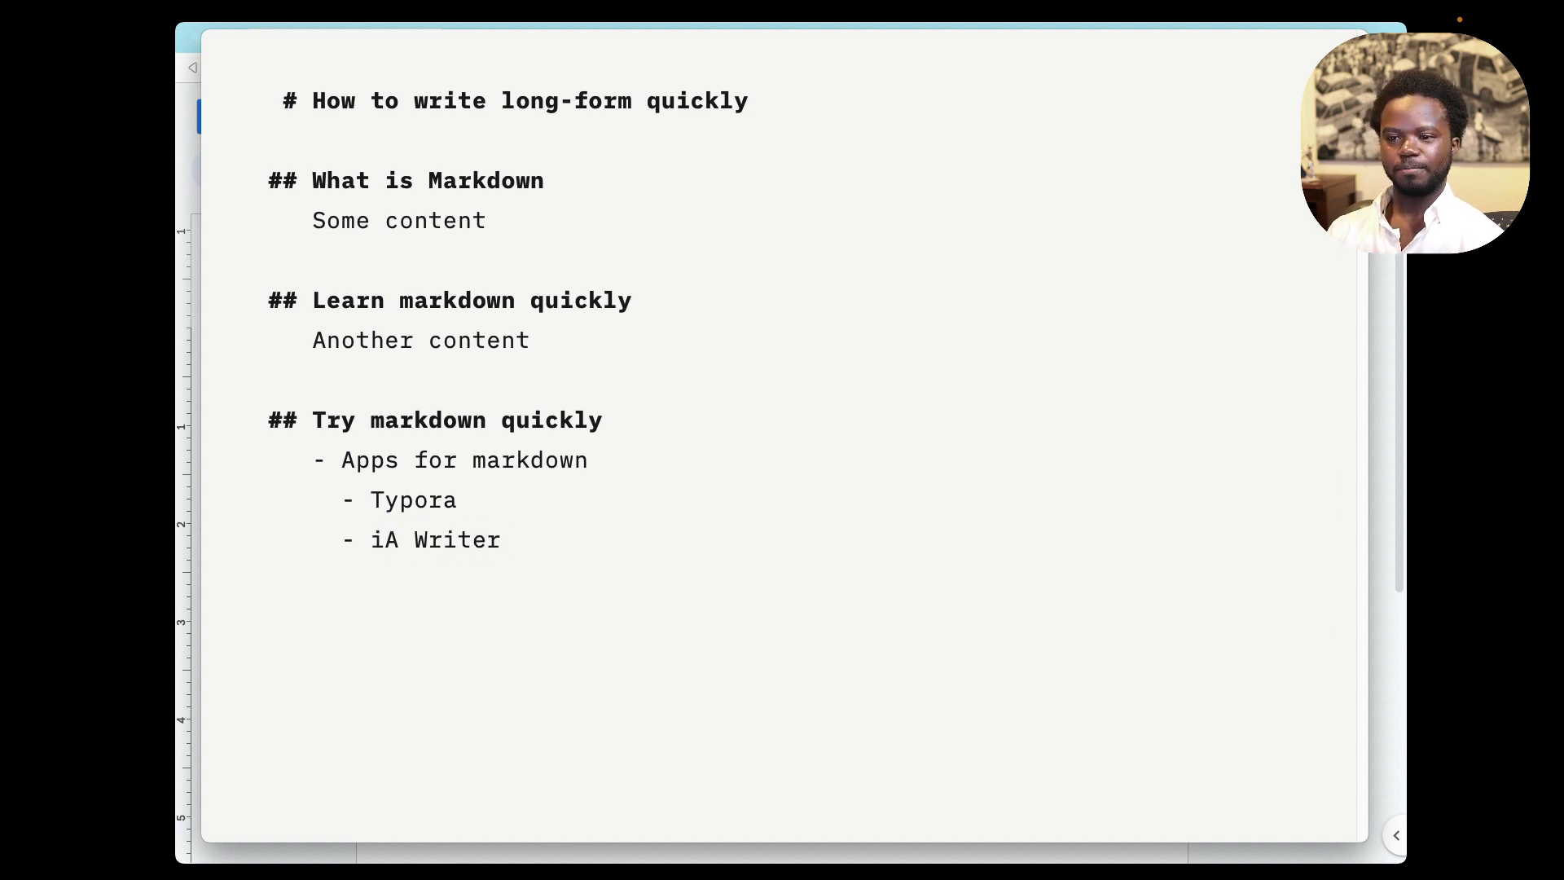
{"action": "key", "text": "Return"}
{"action": "key", "text": "shift+Tab"}
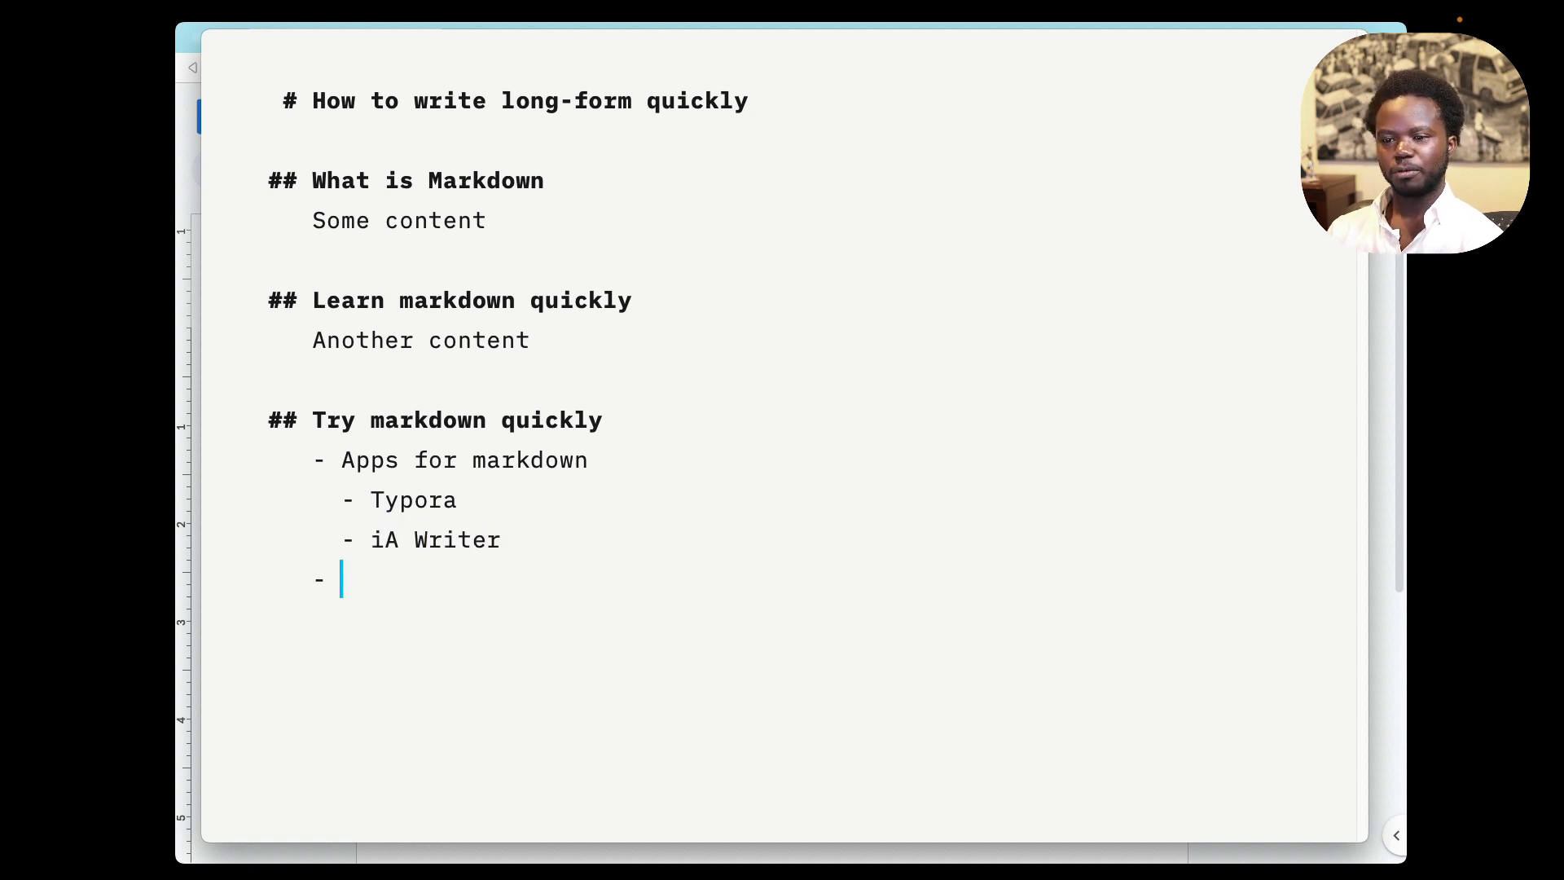
{"action": "key", "text": "BackSpace"}
{"action": "key", "text": "BackSpace"}
{"action": "key", "text": "BackSpace"}
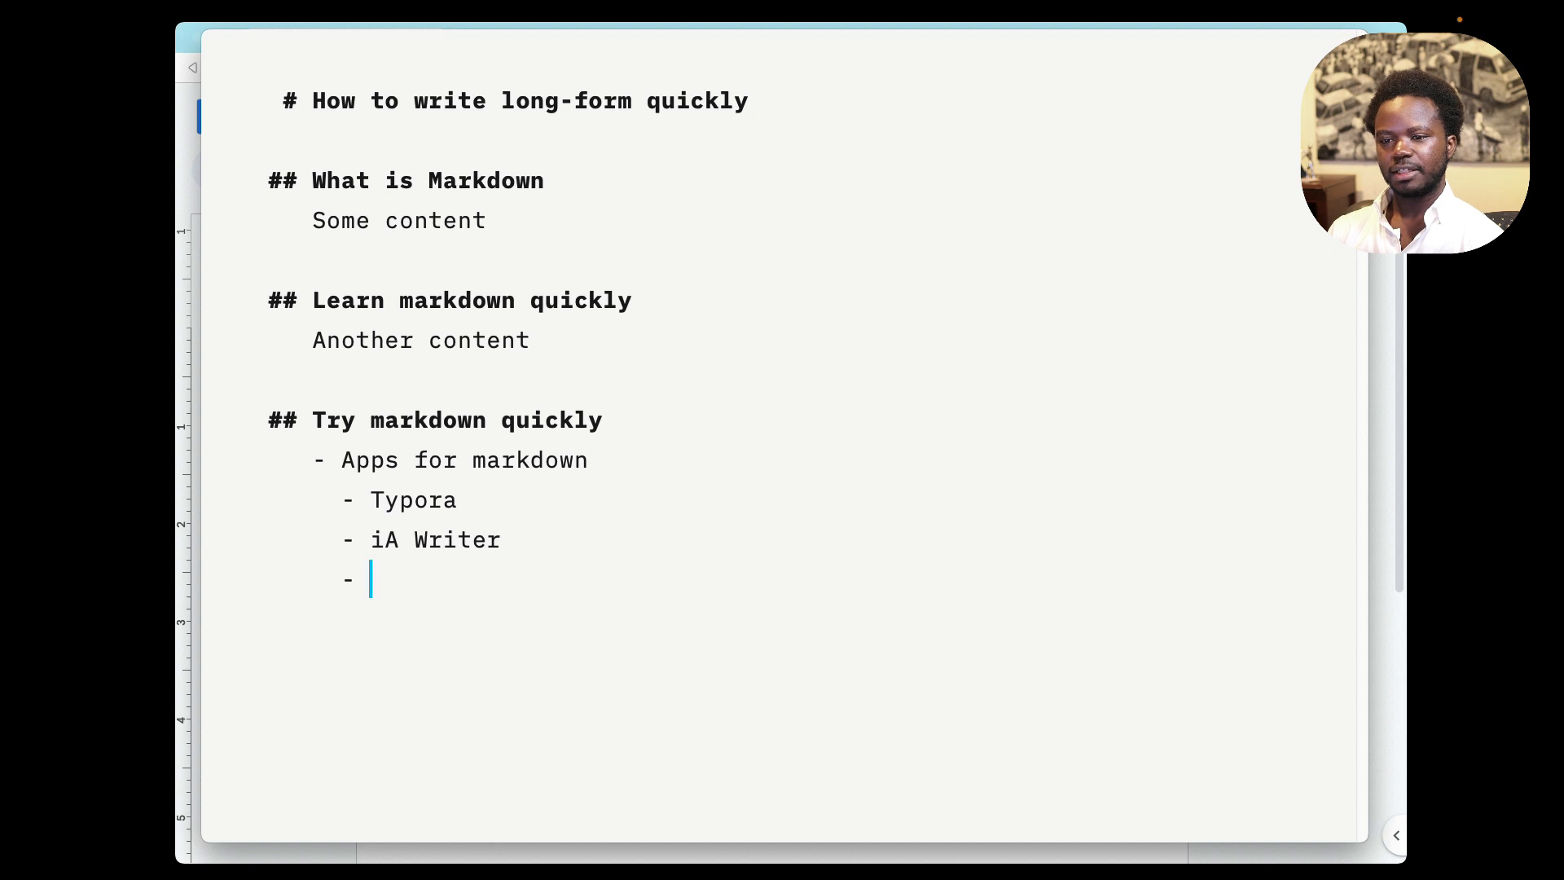
{"action": "key", "text": "shift+Tab"}
{"action": "key", "text": "BackSpace"}
{"action": "key", "text": "BackSpace"}
{"action": "key", "text": "BackSpace"}
{"action": "key", "text": "Return"}
{"action": "key", "text": "Return"}
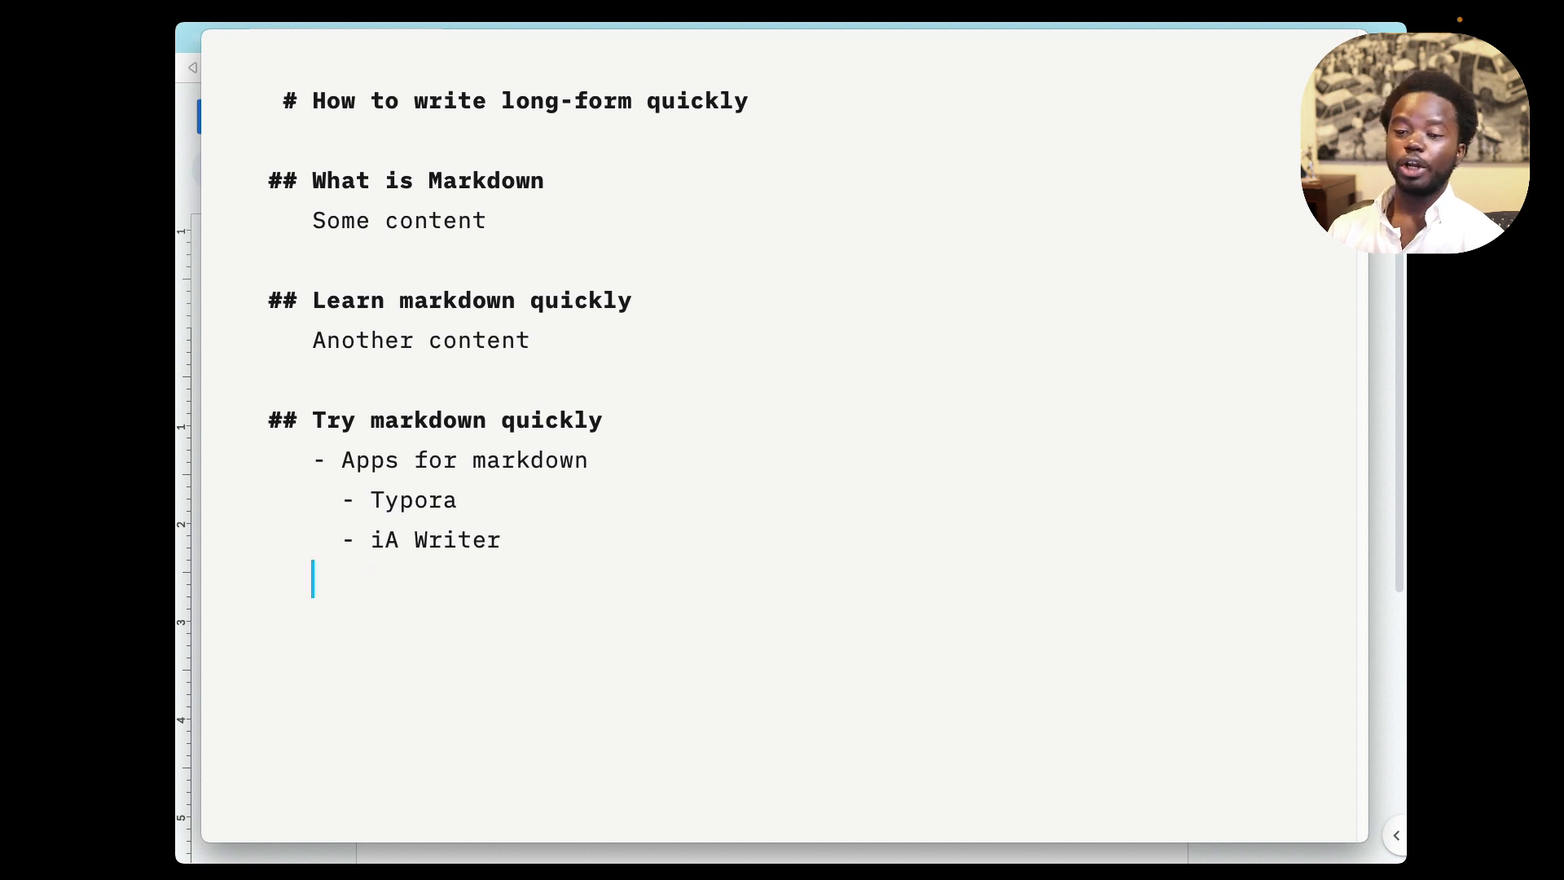
Add the level-two heading "What else can you do with markdown" below the list, separated by one blank line.
{"action": "key", "text": "Return"}
{"action": "type", "text": "What"}
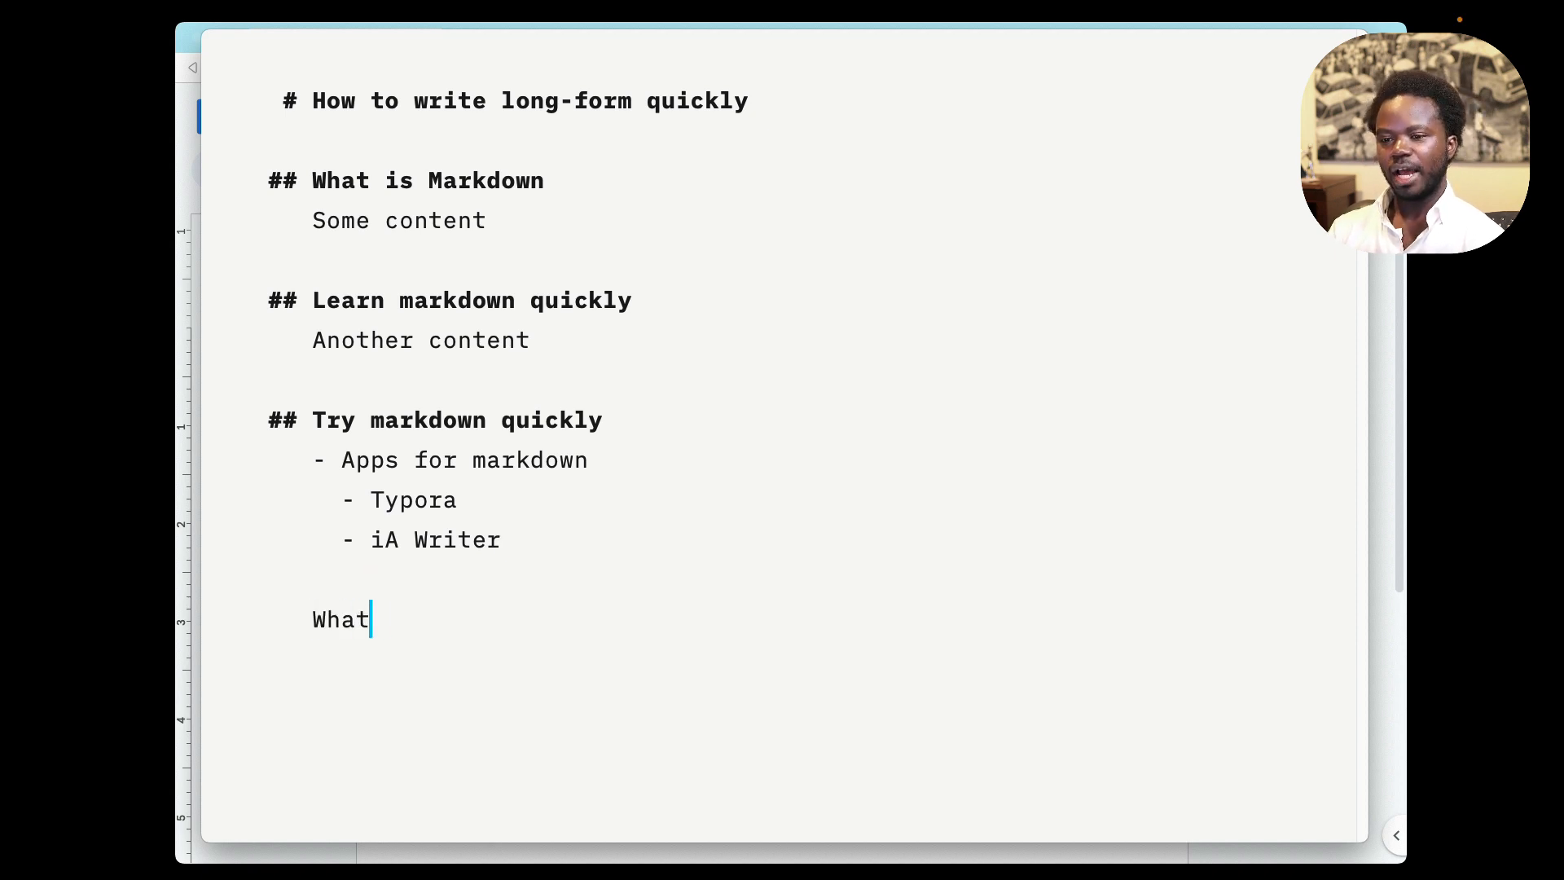
{"action": "type", "text": " else can you of"}
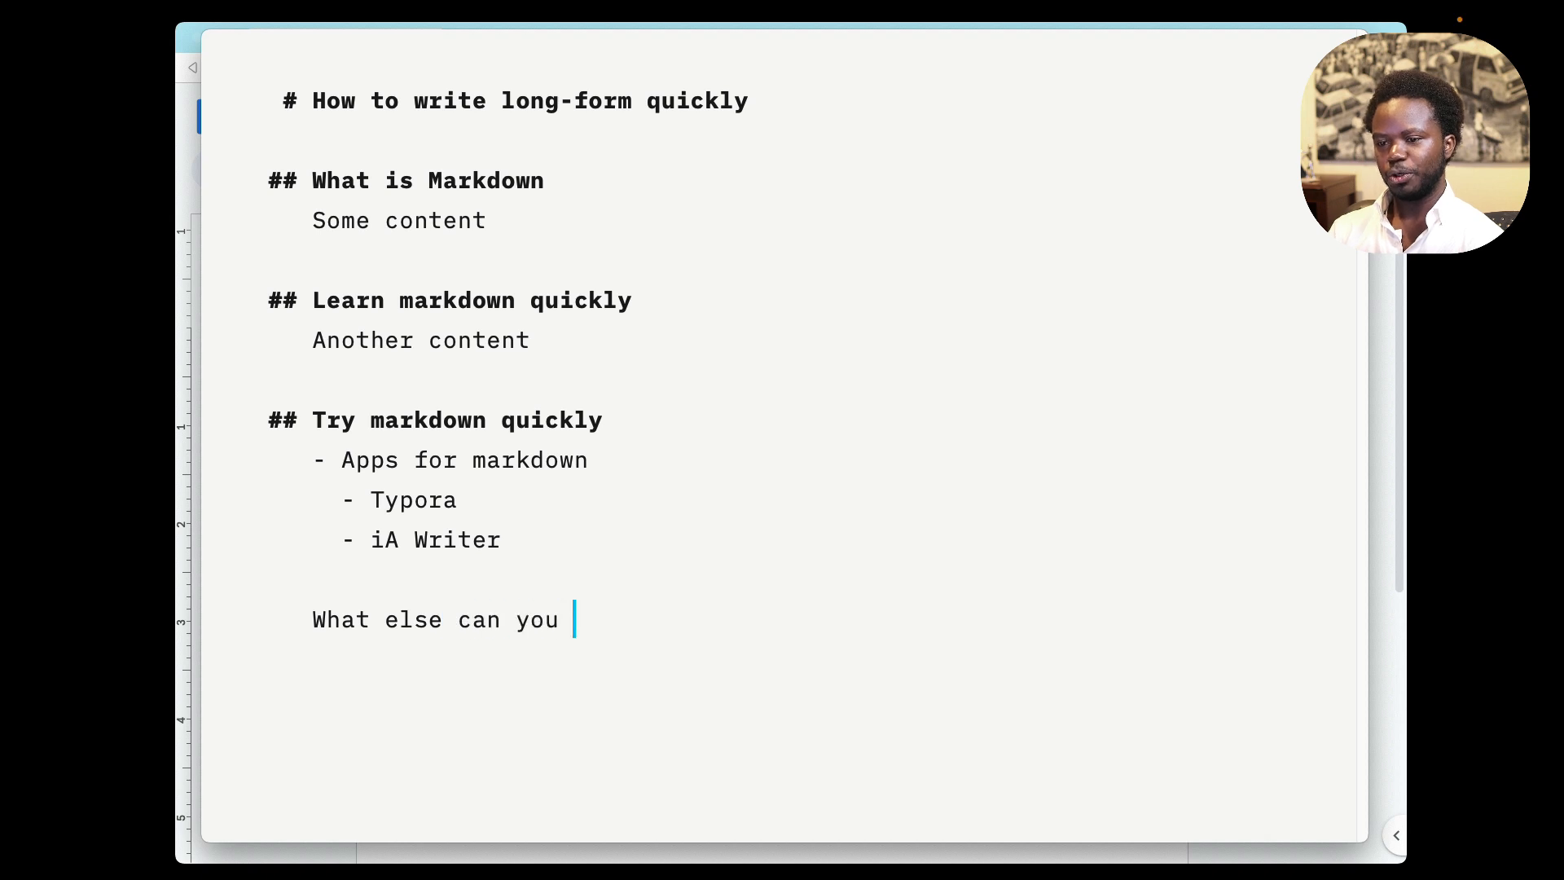
{"action": "key", "text": "BackSpace"}
{"action": "key", "text": "BackSpace"}
{"action": "type", "text": "do with "}
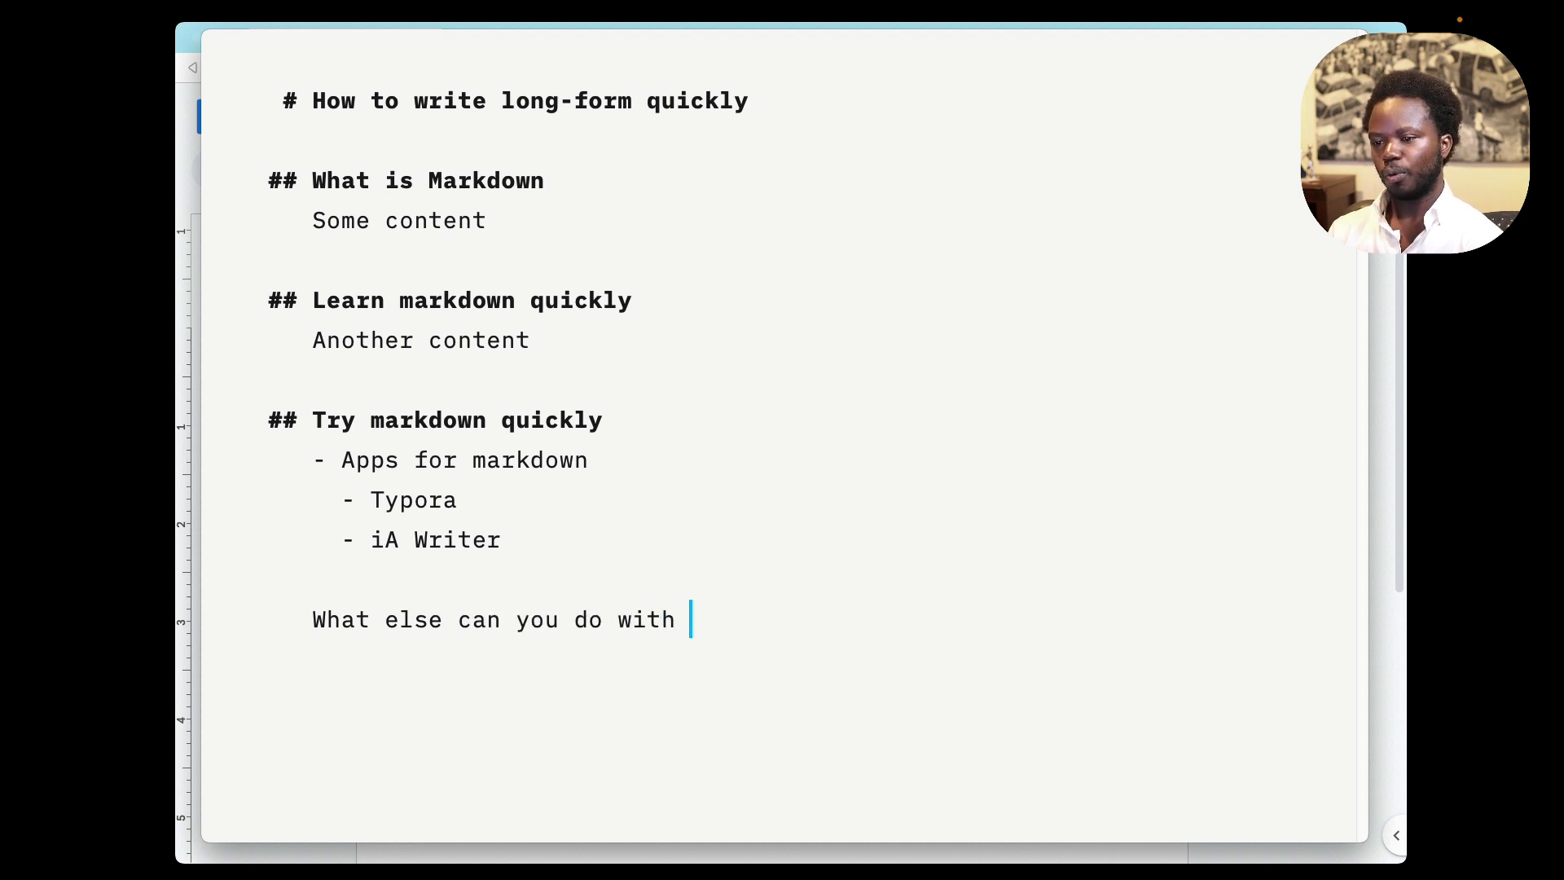
{"action": "type", "text": "markdown"}
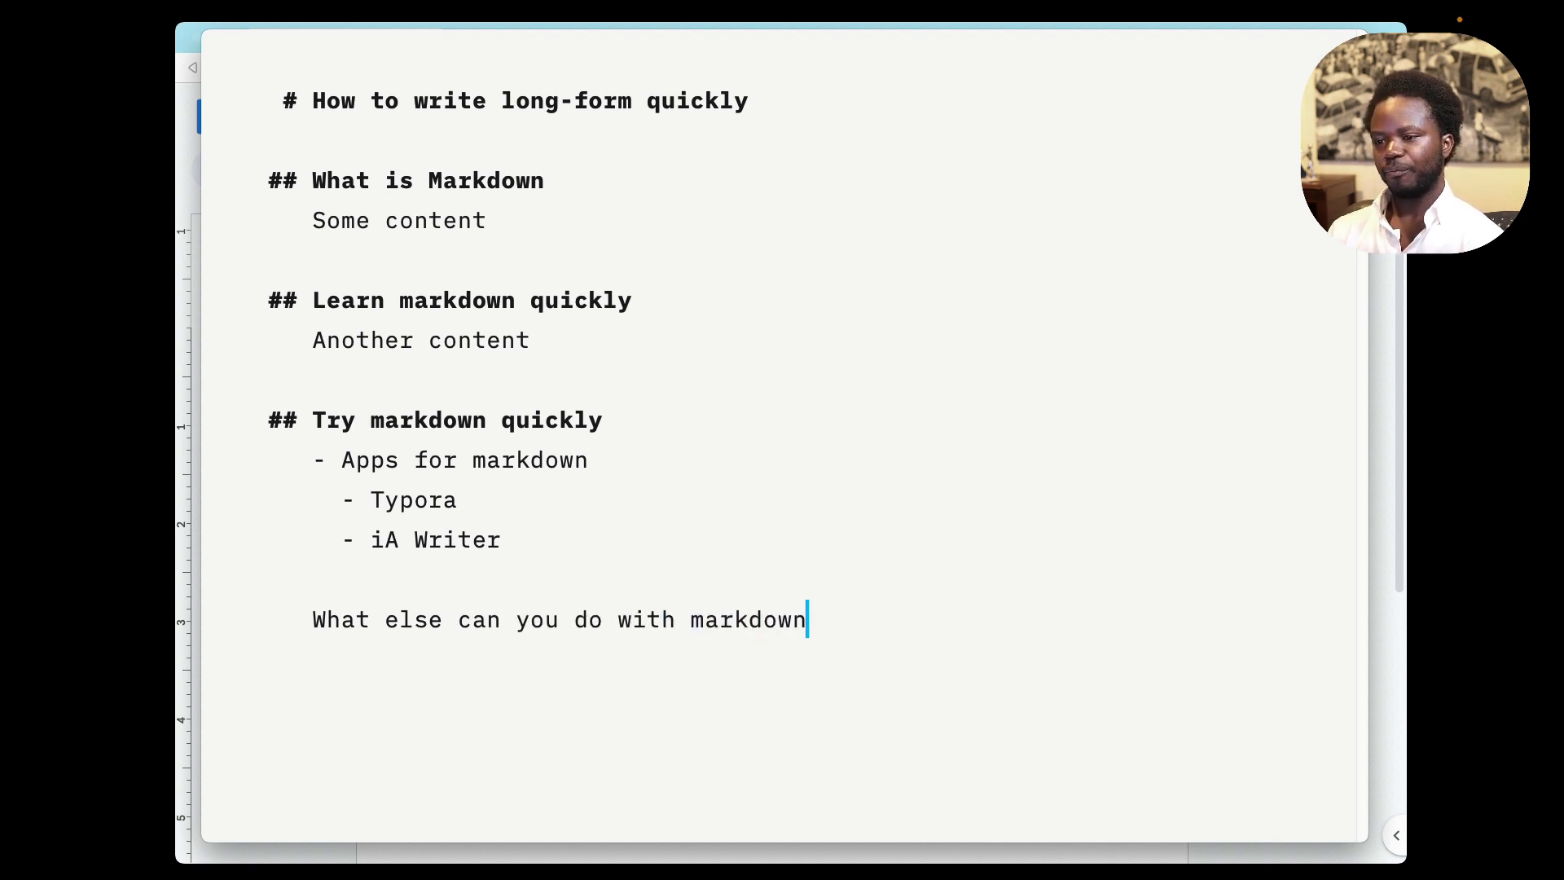
{"action": "key", "text": "Left"}
{"action": "key", "text": "super+Left"}
{"action": "type", "text": "##"}
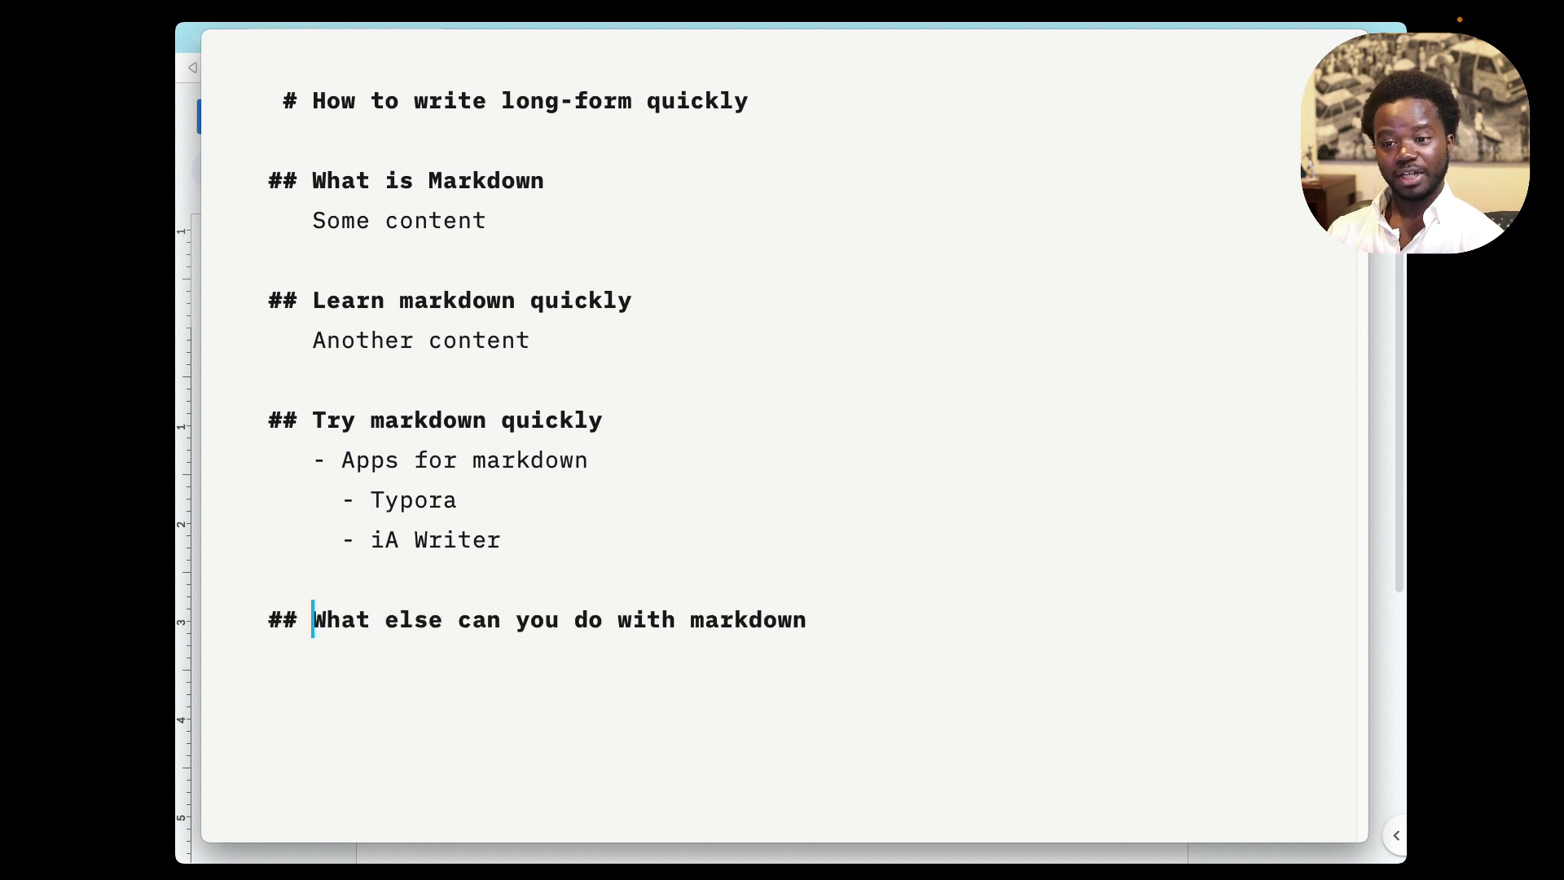
{"action": "key", "text": "Up"}
{"action": "key", "text": "Up"}
{"action": "key", "text": "Up"}
{"action": "key", "text": "Up"}
{"action": "key", "text": "Up"}
{"action": "key", "text": "Down"}
{"action": "key", "text": "Down"}
{"action": "key", "text": "Down"}
{"action": "key", "text": "Down"}
{"action": "key", "text": "Down"}
{"action": "key", "text": "shift+Left"}
{"action": "key", "text": "shift+Left"}
{"action": "key", "text": "shift+Left"}
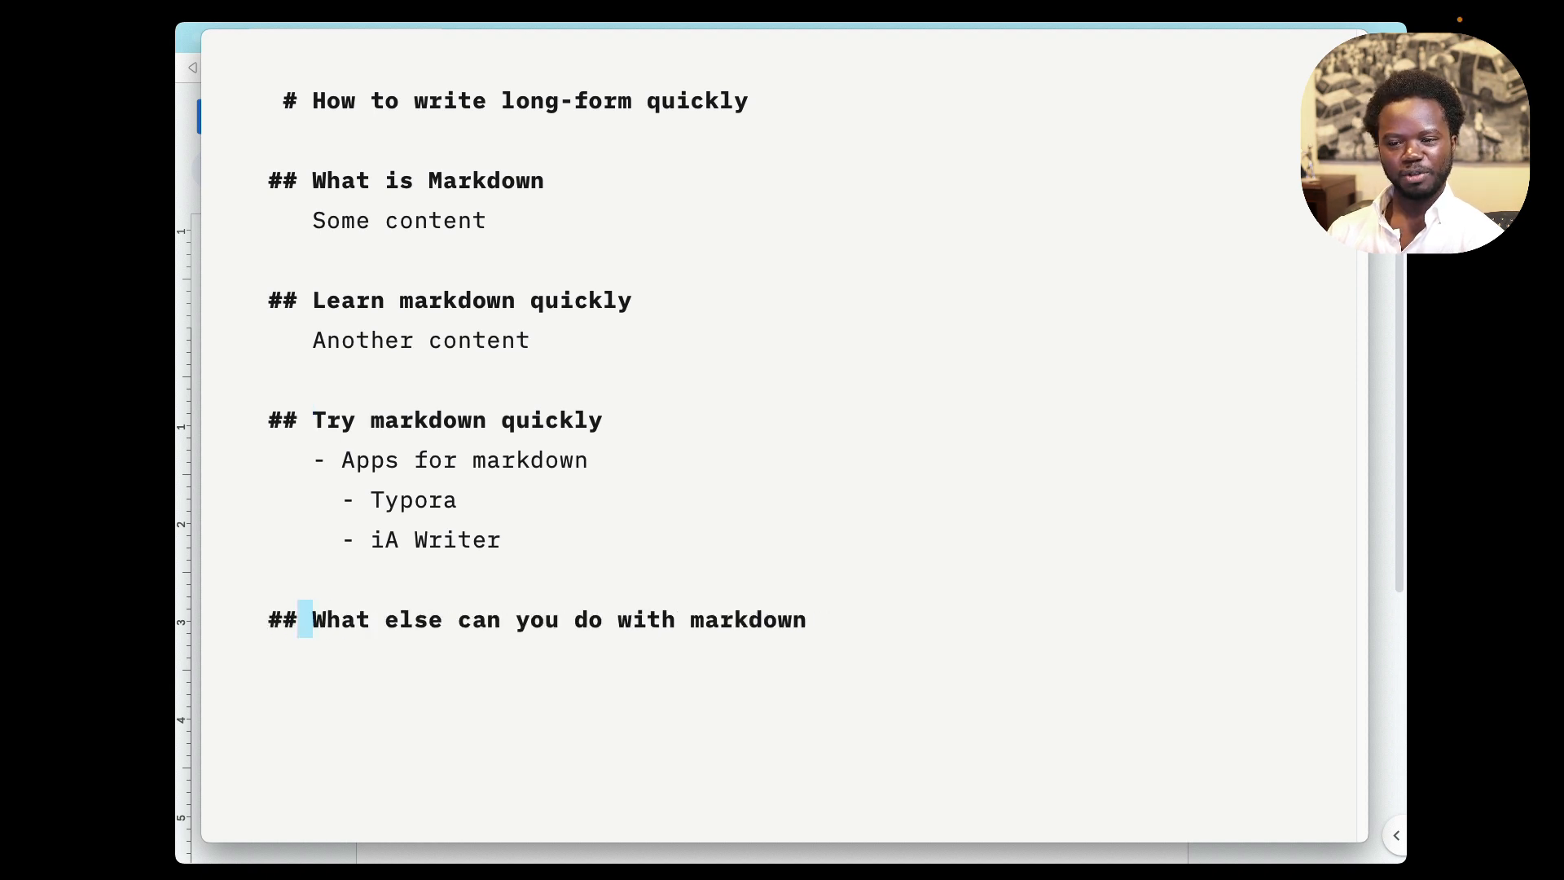
Add the bullet item "Write long-form" under the "What else can you do with markdown" heading and start another bullet.
{"action": "key", "text": "super+Right"}
{"action": "key", "text": "Return"}
{"action": "type", "text": "- "}
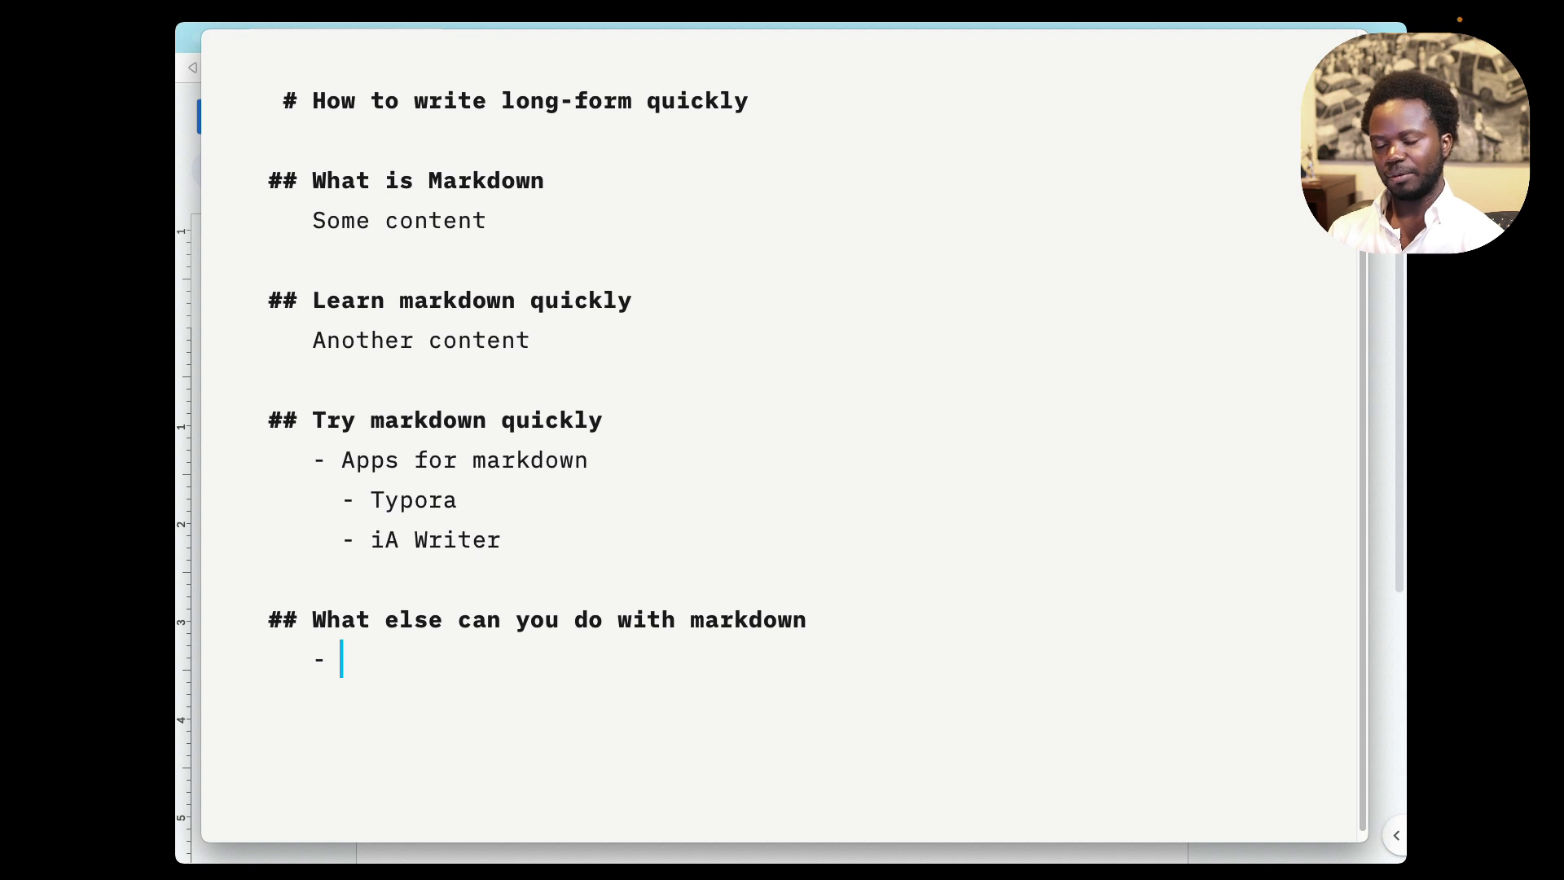
{"action": "type", "text": "Write long-form"}
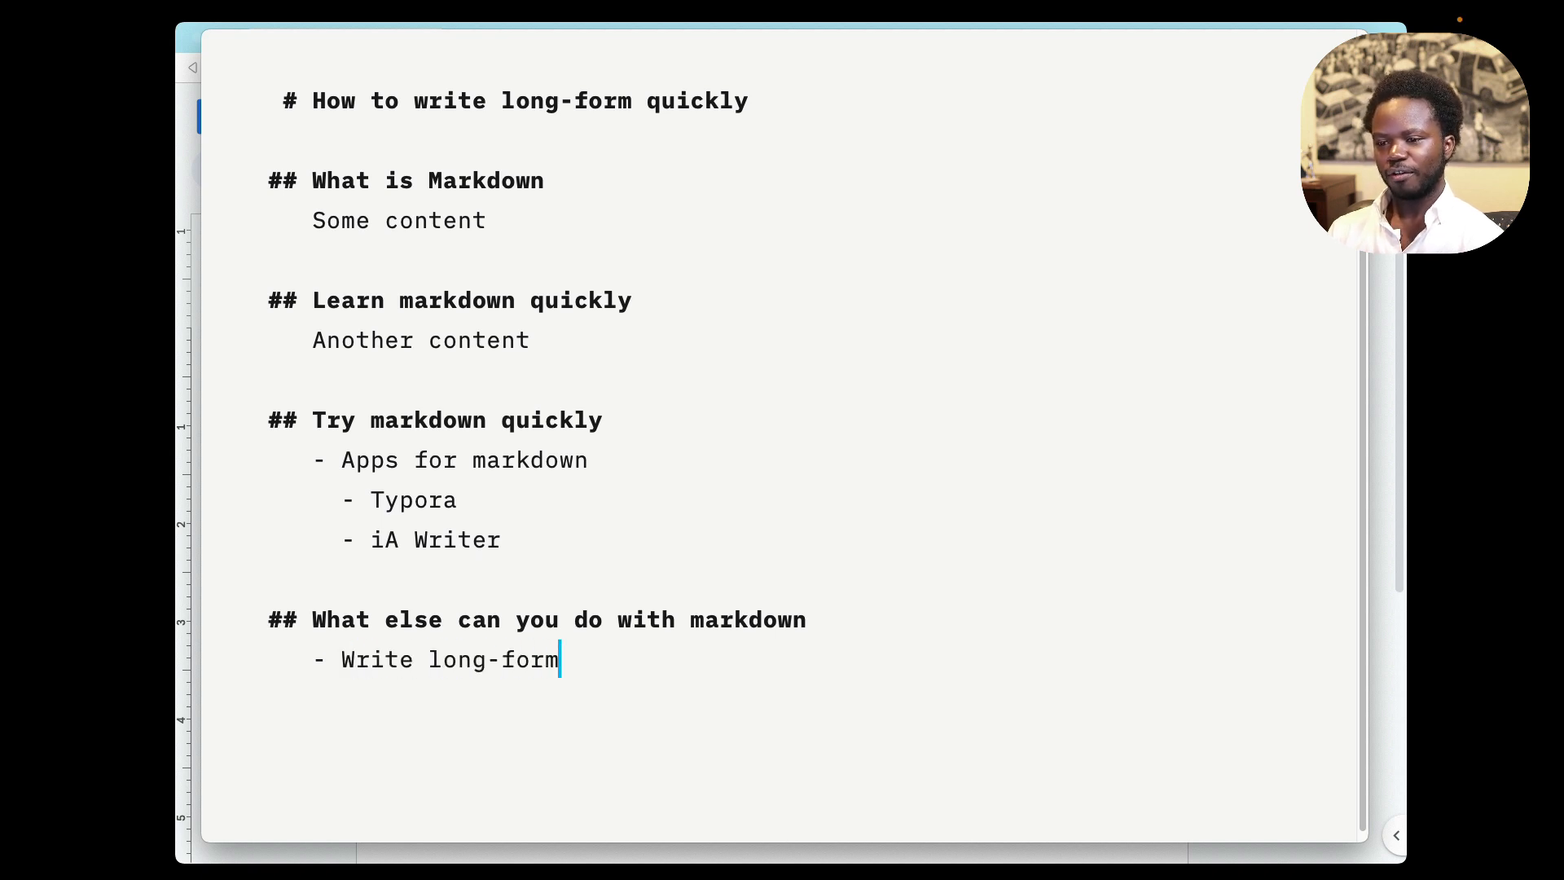
{"action": "key", "text": "Return"}
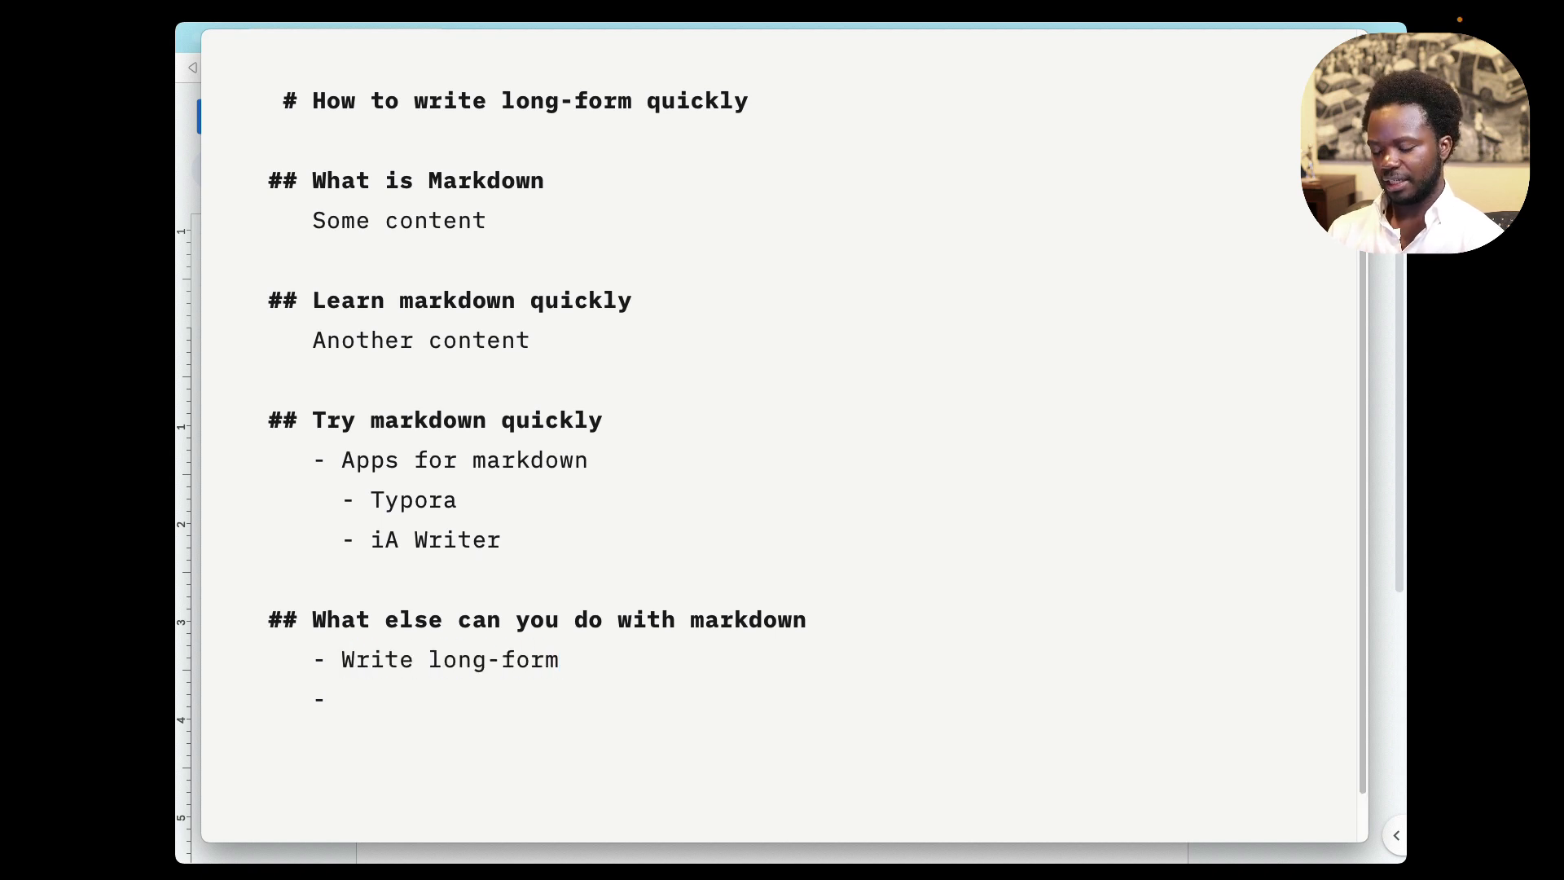
{"action": "type", "text": "Prese"}
{"action": "key", "text": "BackSpace"}
{"action": "key", "text": "BackSpace"}
{"action": "key", "text": "BackSpace"}
{"action": "key", "text": "BackSpace"}
{"action": "key", "text": "BackSpace"}
Write "Write slide decks quickly!!!!" as the second bullet item under "What else can you do with markdown".
{"action": "type", "text": "W"}
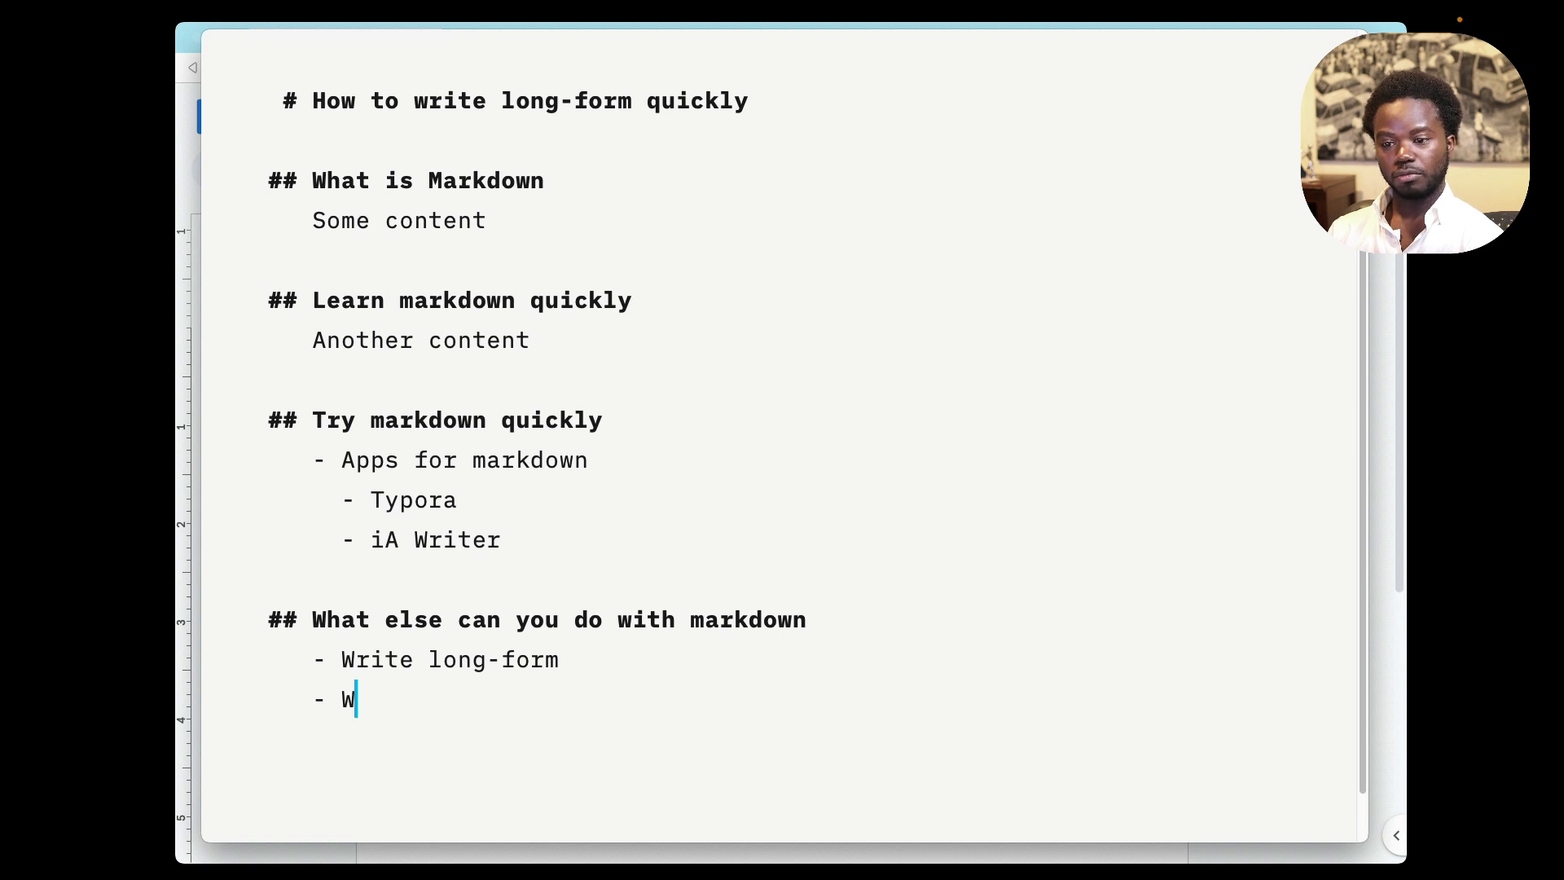
{"action": "type", "text": "rirte"}
{"action": "key", "text": "BackSpace"}
{"action": "key", "text": "BackSpace"}
{"action": "key", "text": "BackSpace"}
{"action": "type", "text": "te "}
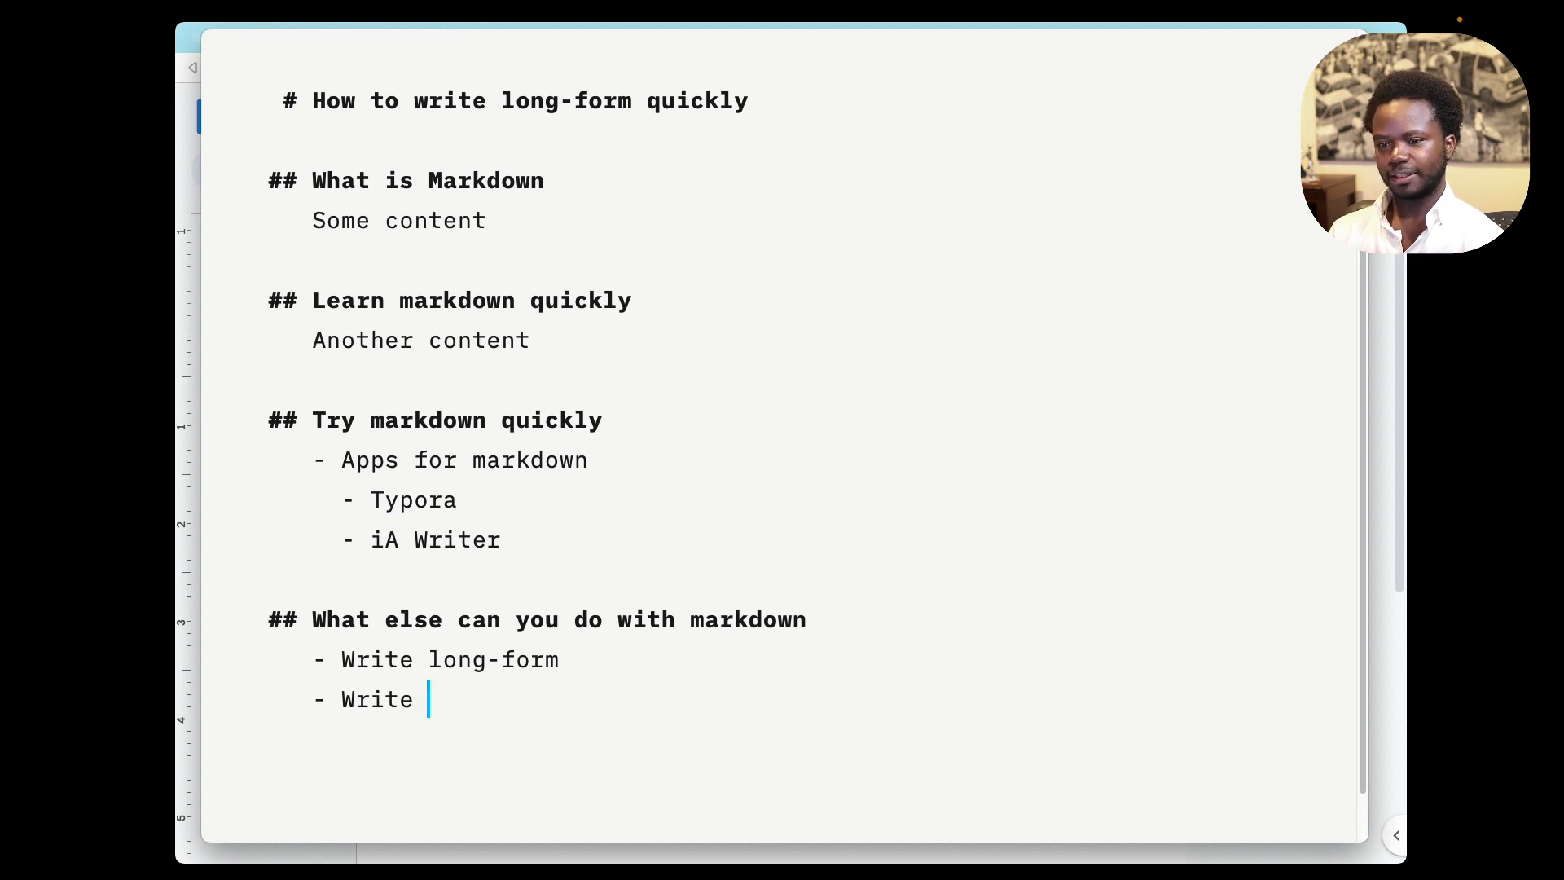
{"action": "type", "text": "slide dev"}
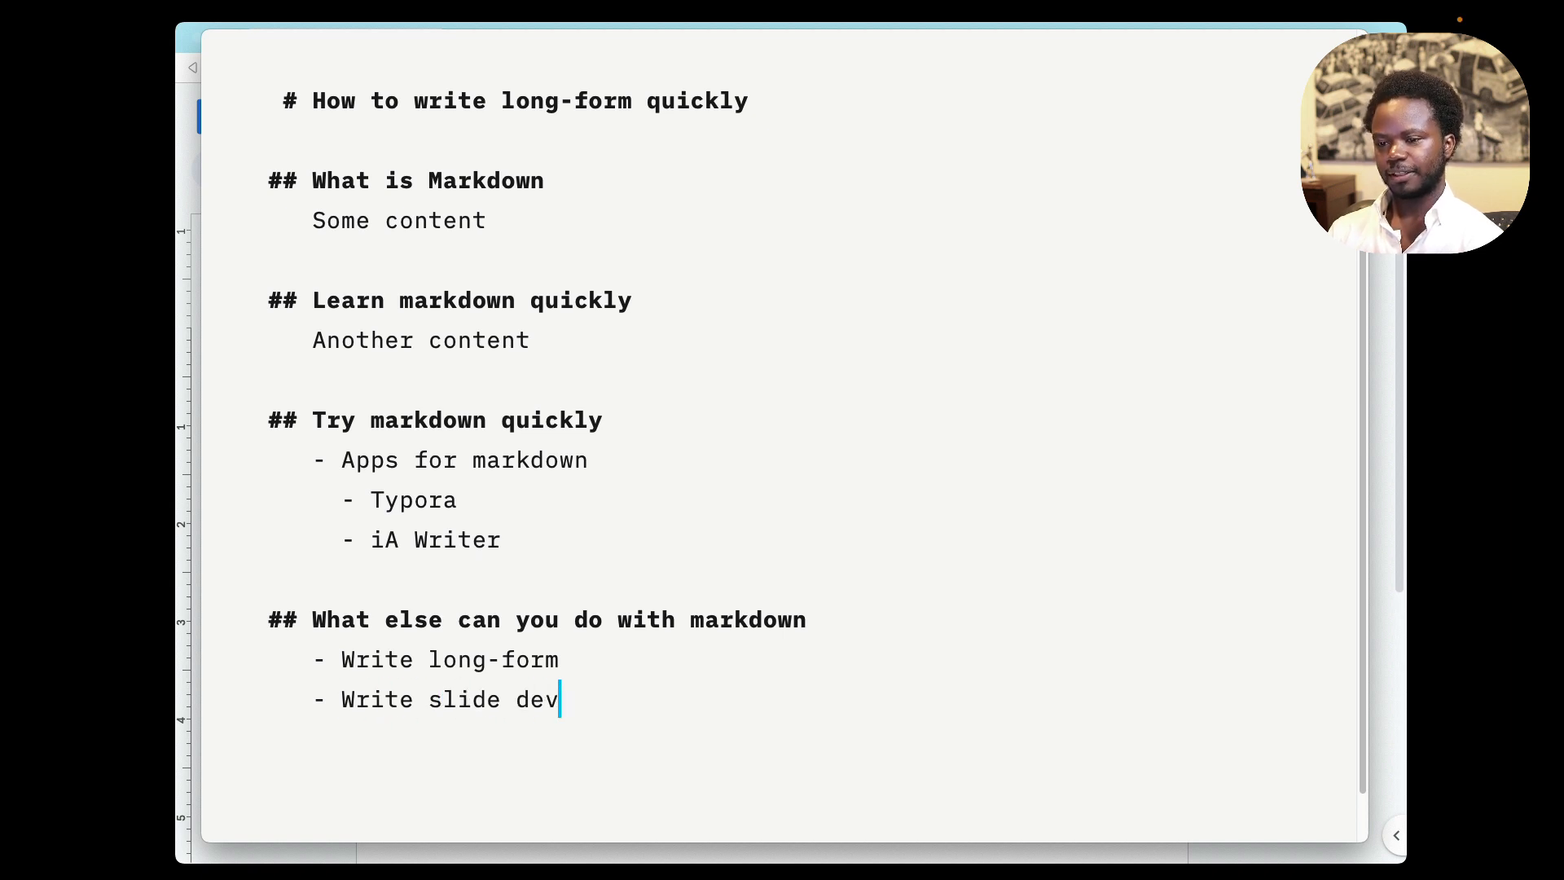
{"action": "key", "text": "BackSpace"}
{"action": "type", "text": "cks quic"}
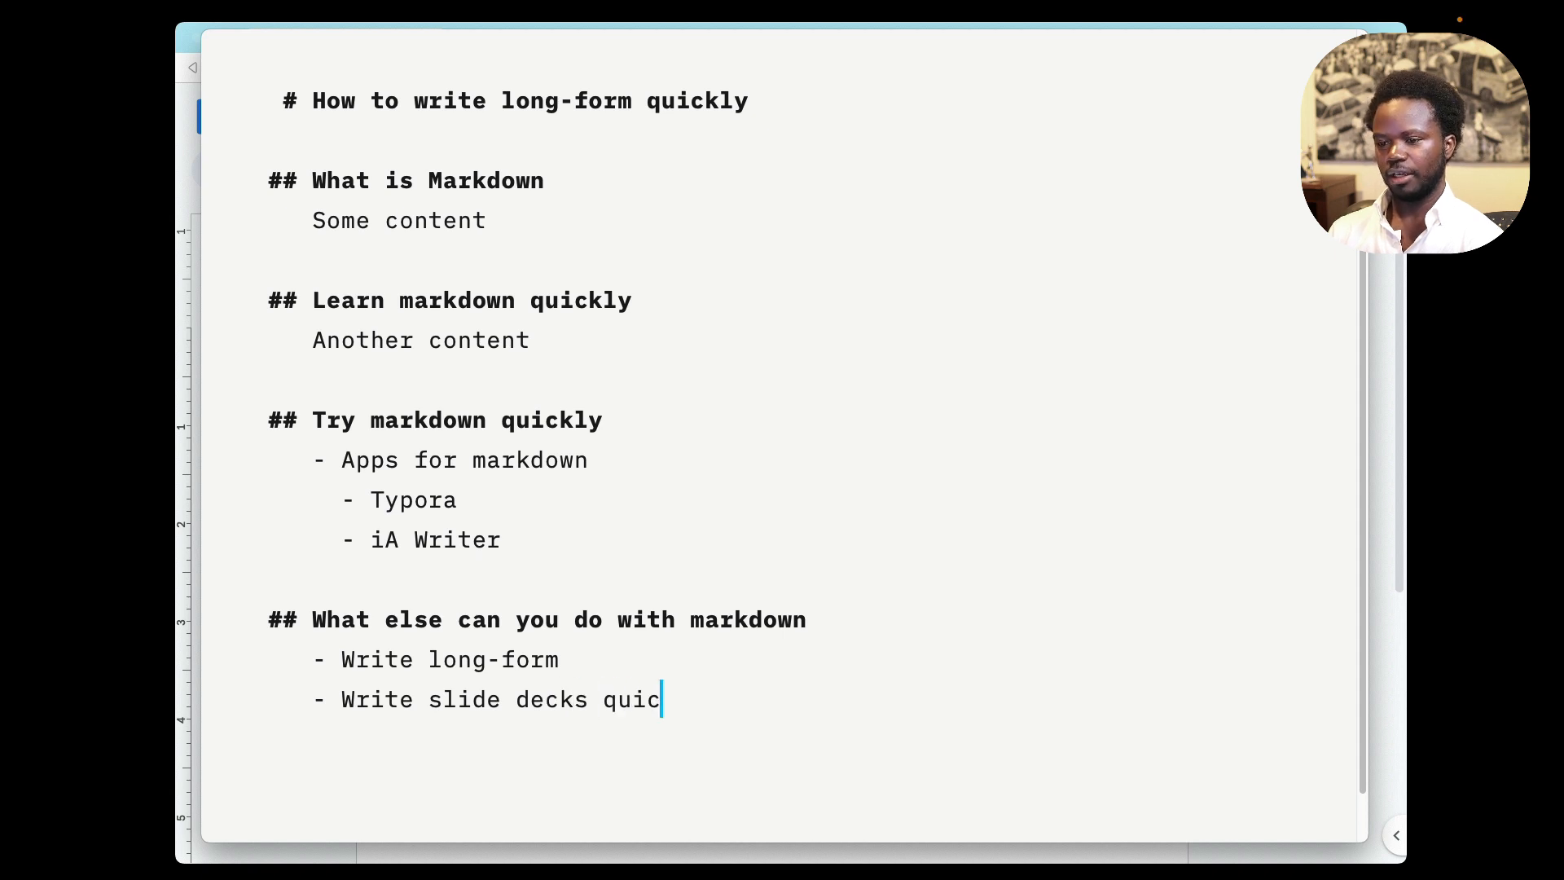
{"action": "type", "text": "k!!!!"}
{"action": "key", "text": "Left"}
{"action": "key", "text": "Left"}
{"action": "key", "text": "Left"}
{"action": "key", "text": "Left"}
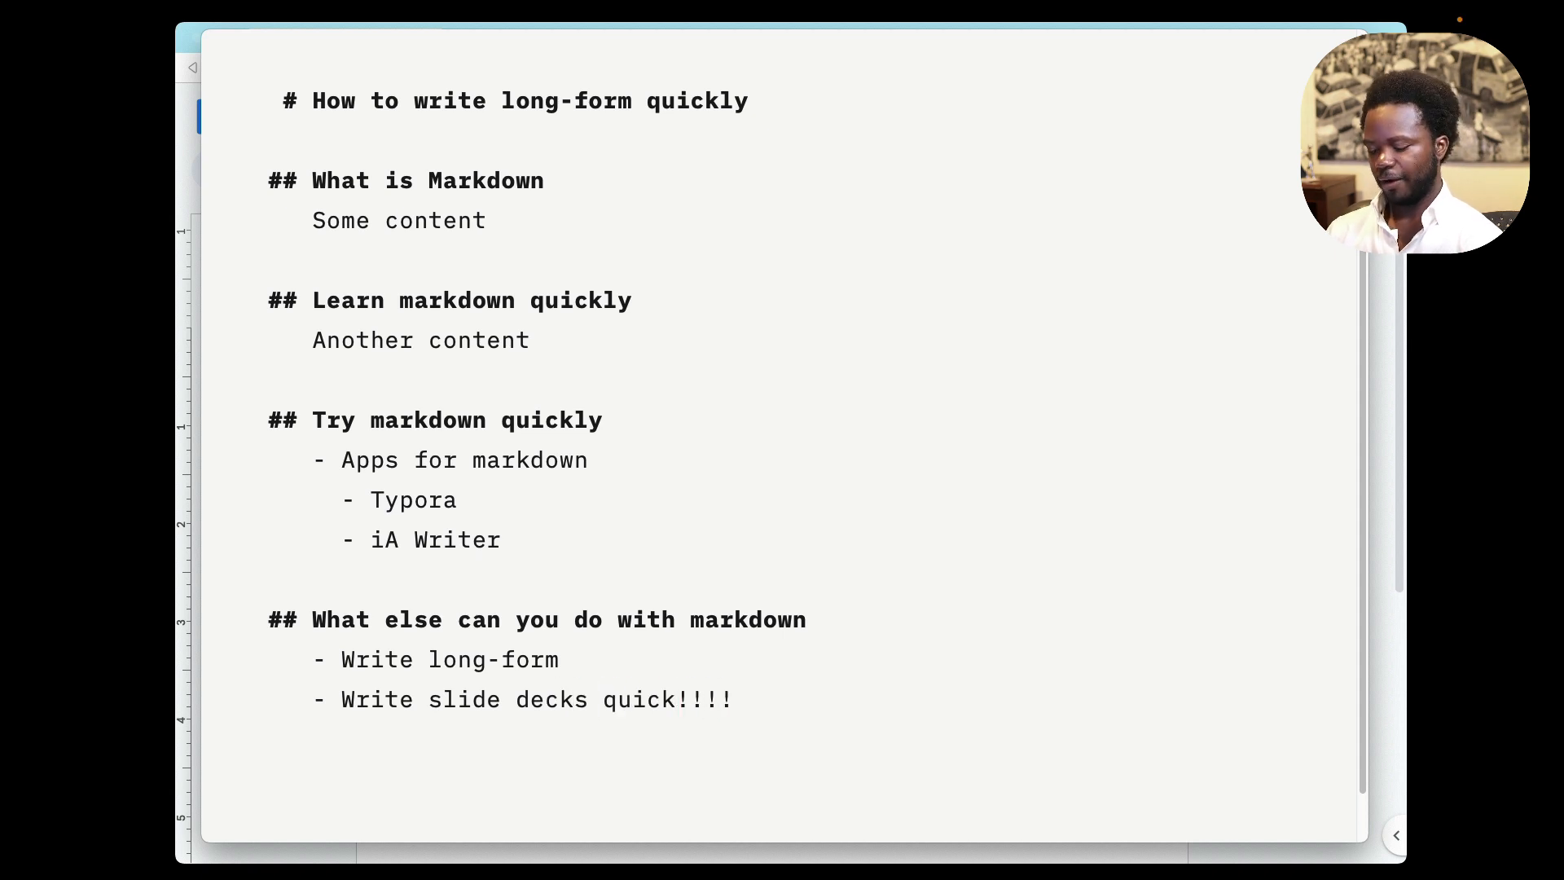
{"action": "type", "text": "ly"}
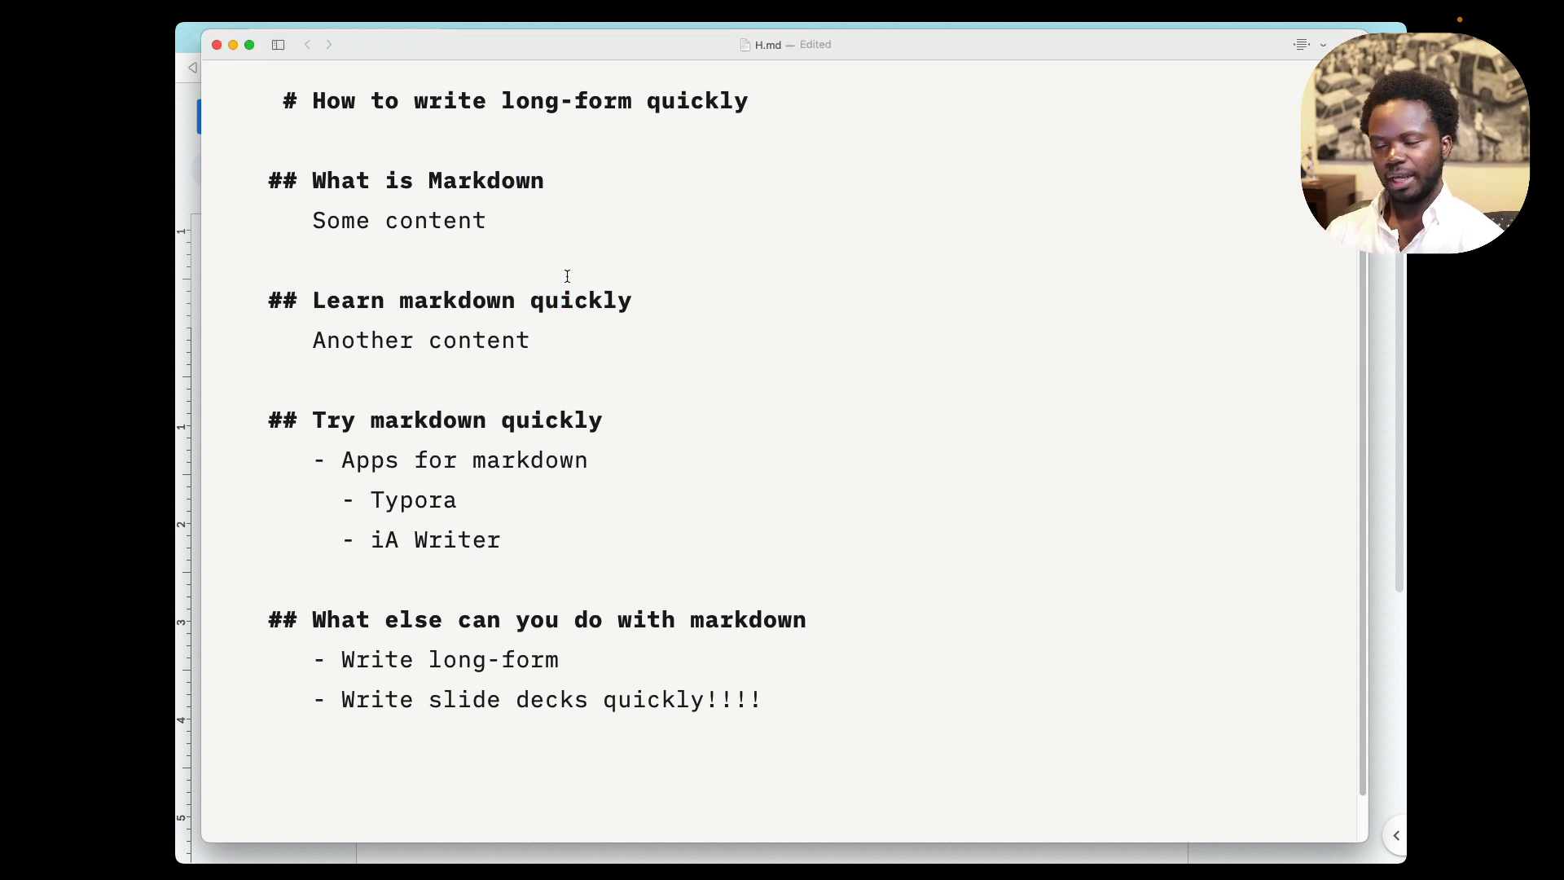
Preview the rendered document, show it side by side with the Markdown source, and widen the window slightly.
{"action": "key", "text": "super+r"}
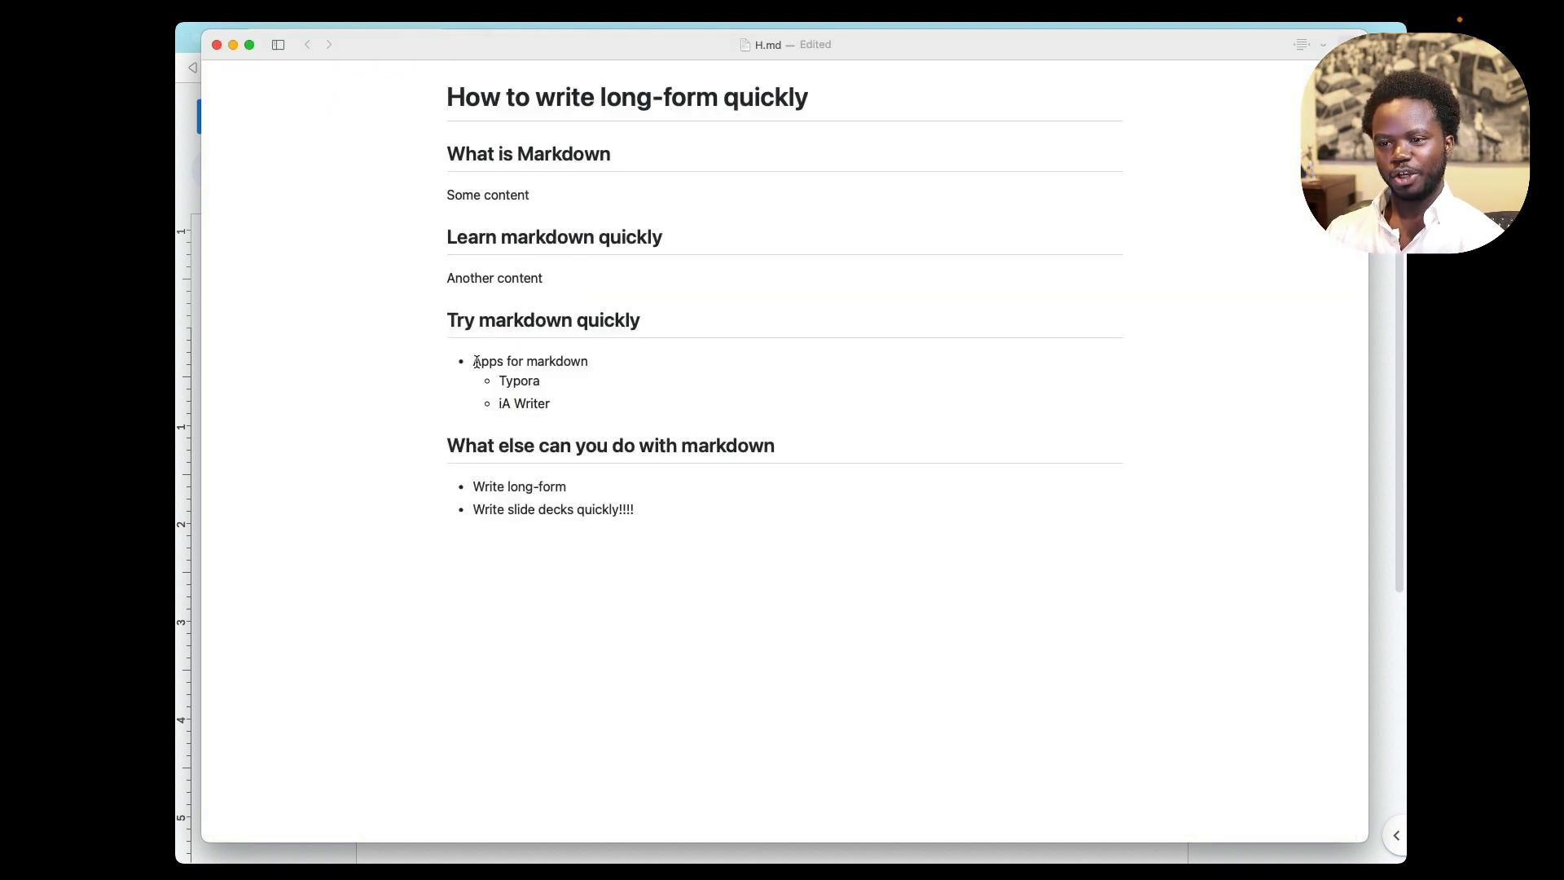
{"action": "left_click_drag", "start_coordinate": [454, 364], "coordinate": [568, 413]}
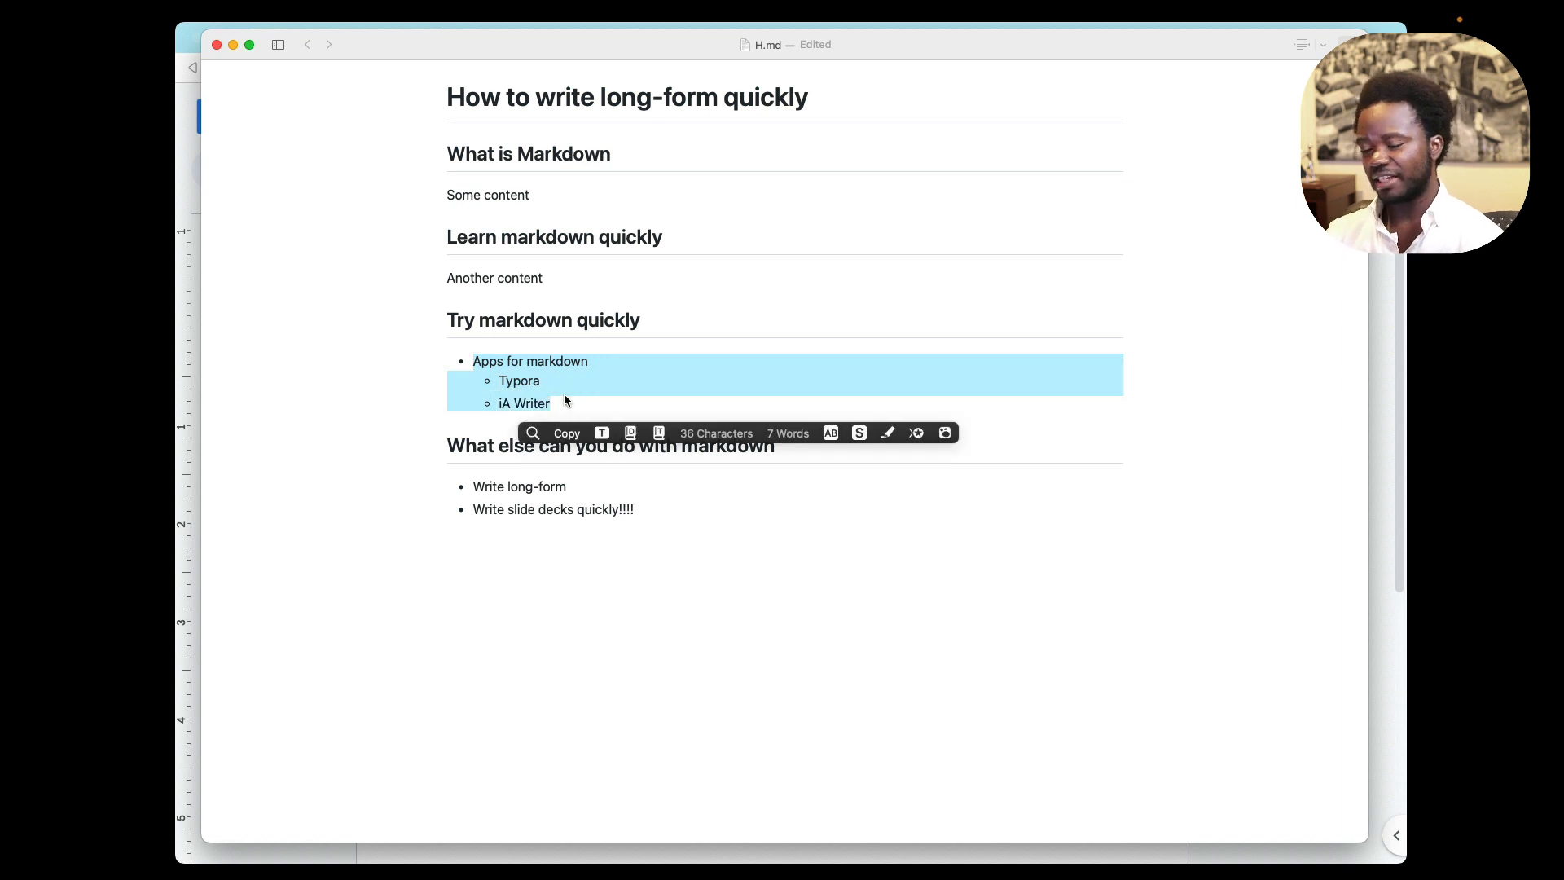
{"action": "left_click", "coordinate": [1312, 834]}
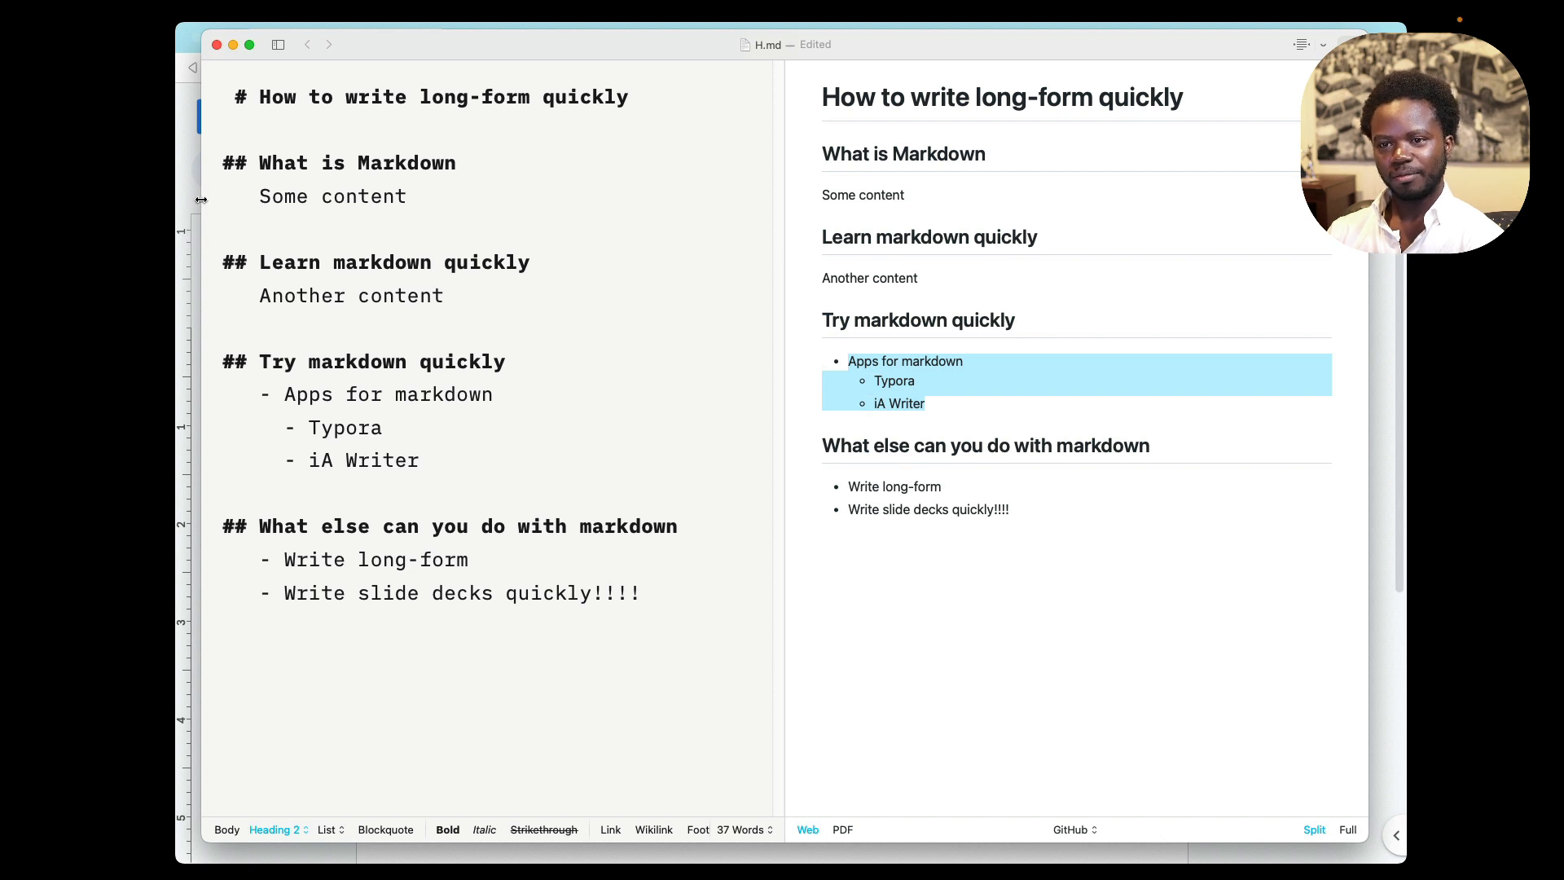
{"action": "left_click_drag", "start_coordinate": [201, 200], "coordinate": [154, 199]}
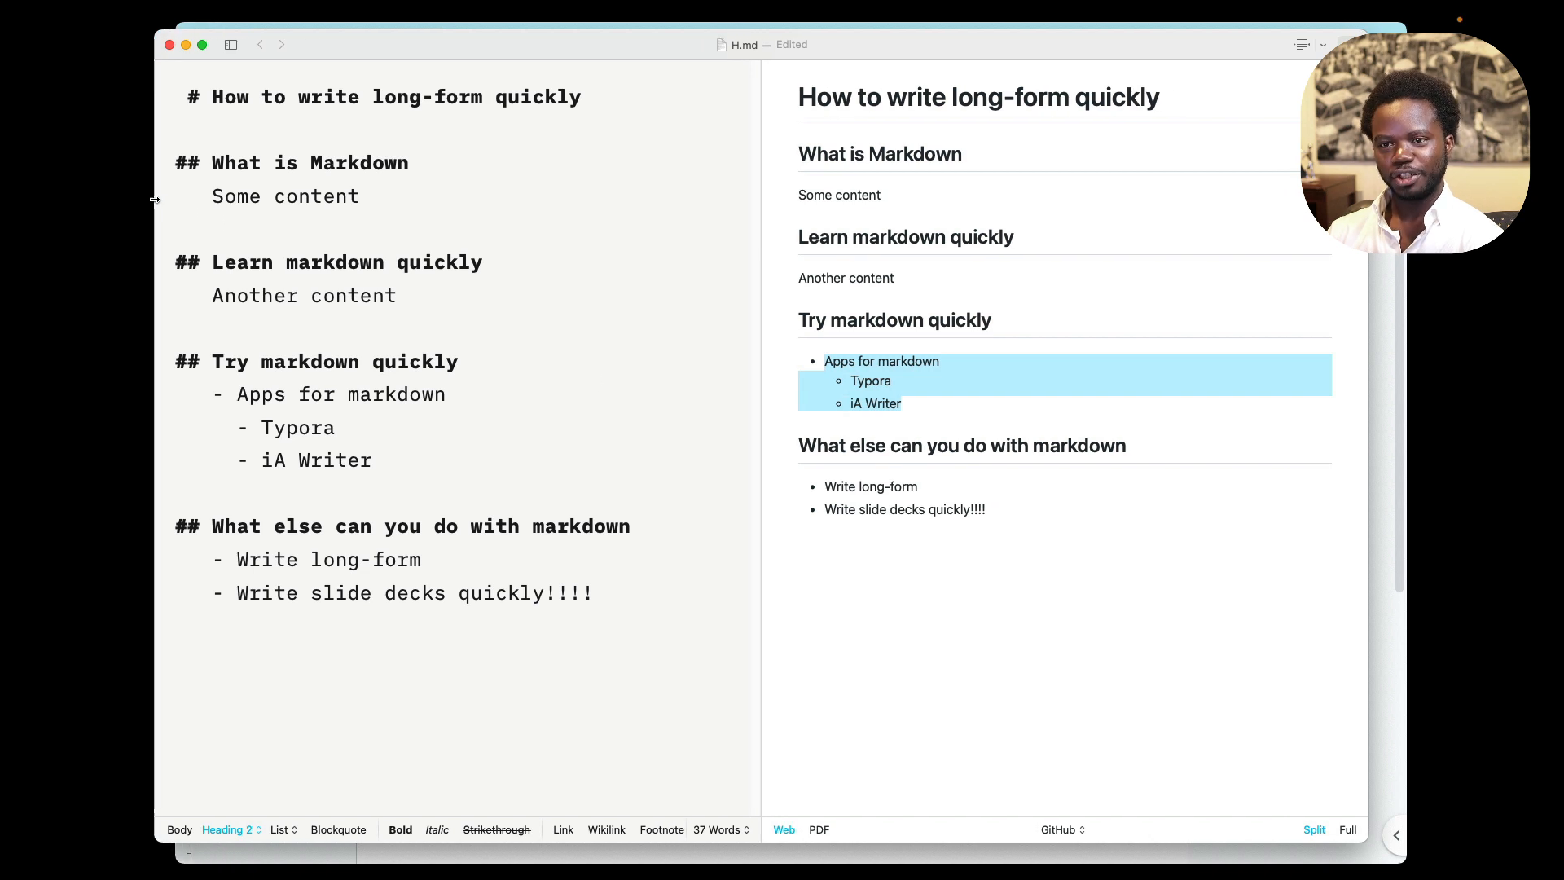
{"action": "left_click", "coordinate": [398, 163]}
{"action": "left_click", "coordinate": [416, 164]}
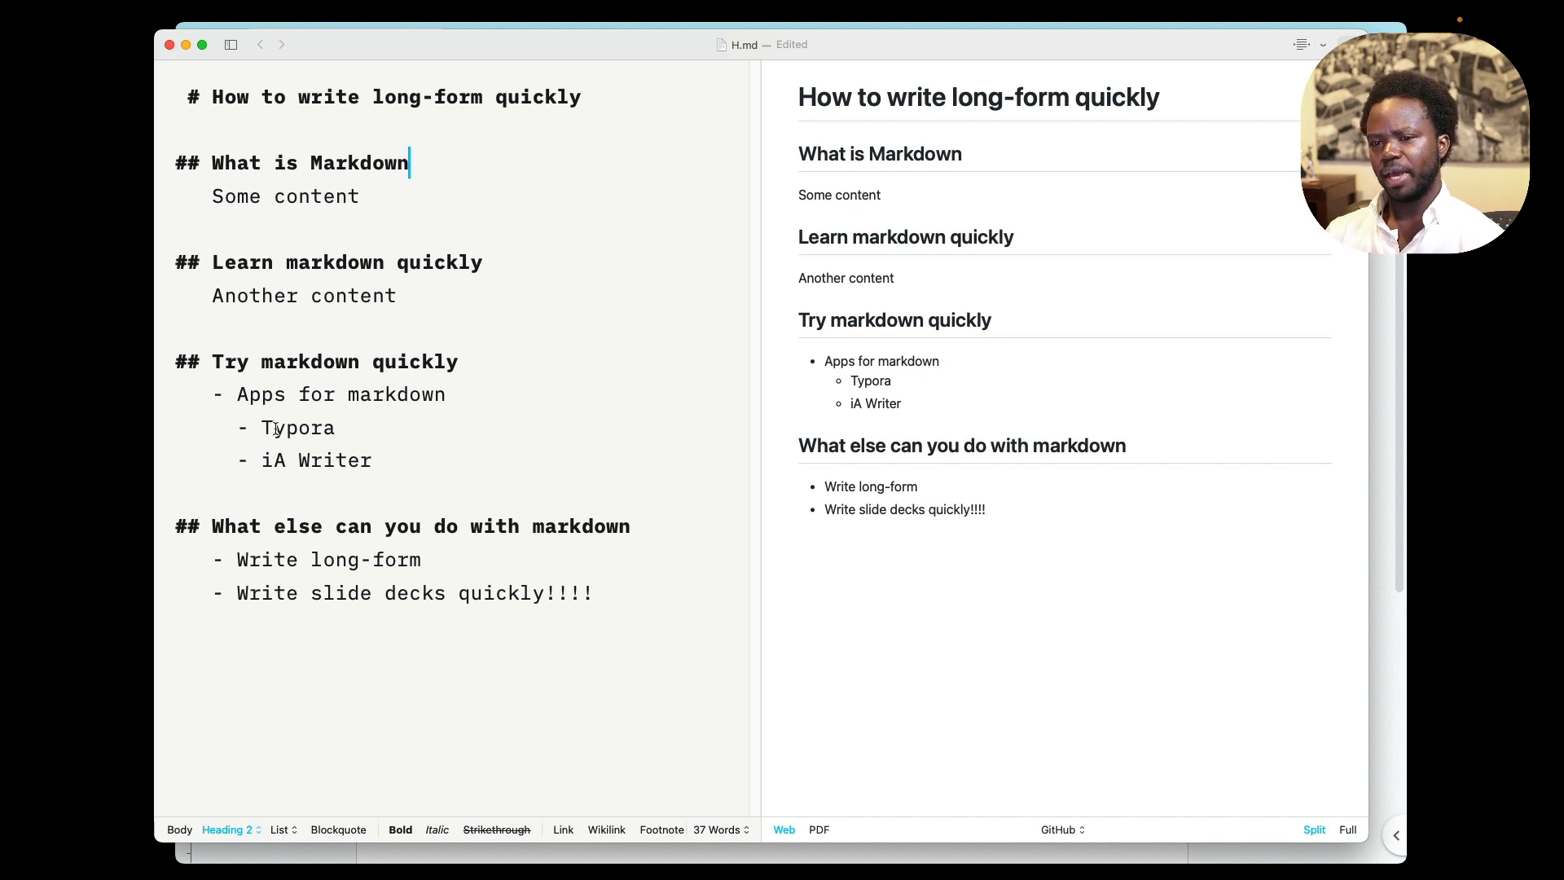
{"action": "left_click_drag", "start_coordinate": [261, 430], "coordinate": [332, 431]}
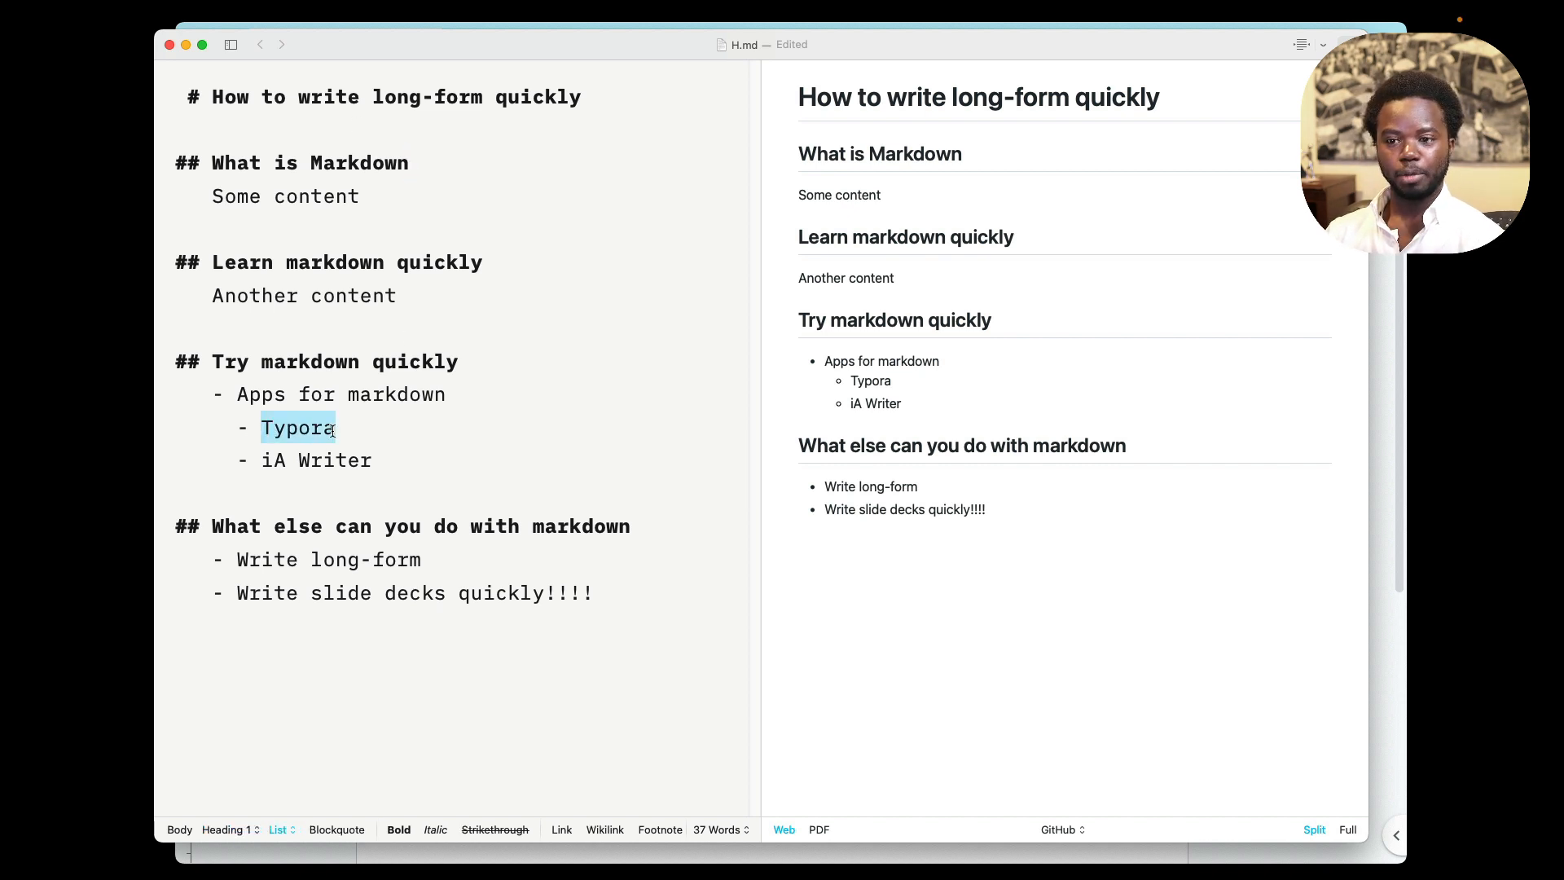
{"action": "left_click", "coordinate": [444, 546]}
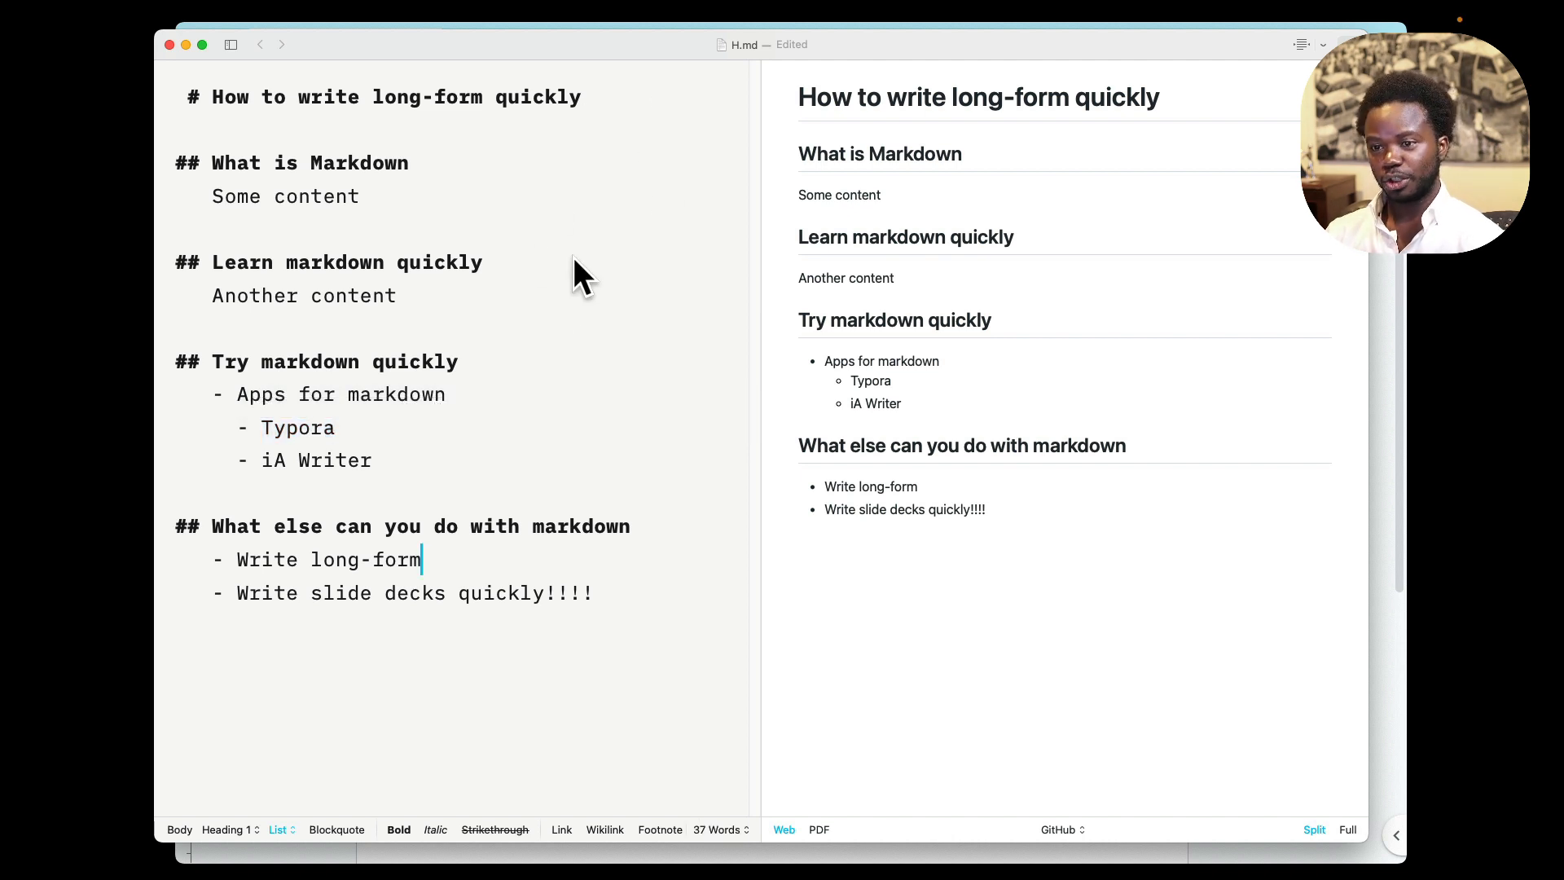
{"action": "left_click", "coordinate": [325, 432]}
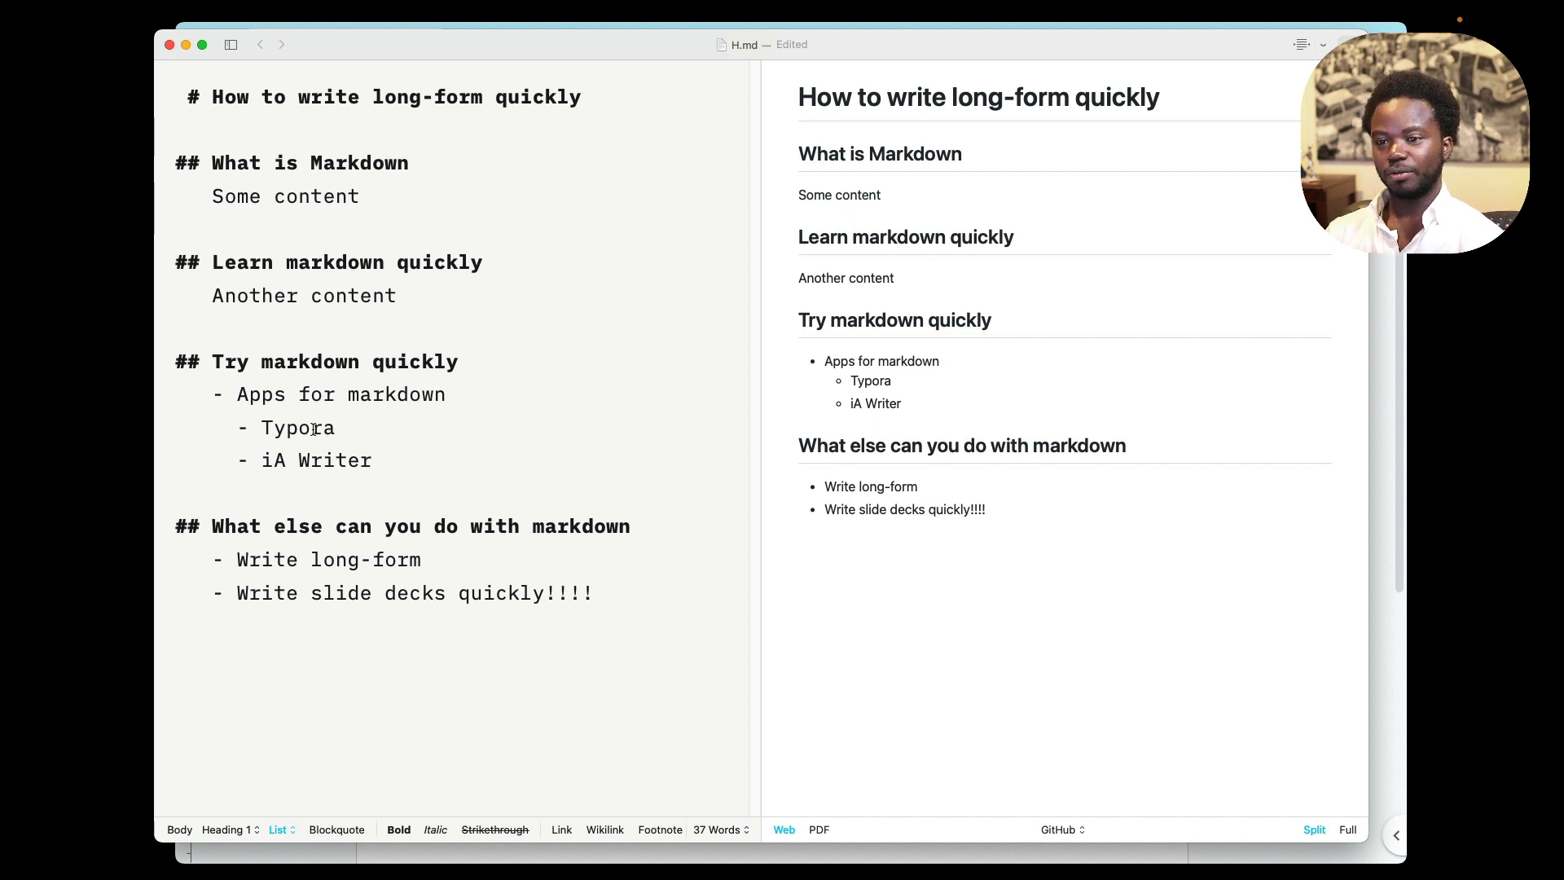
{"action": "left_click_drag", "start_coordinate": [262, 430], "coordinate": [337, 427]}
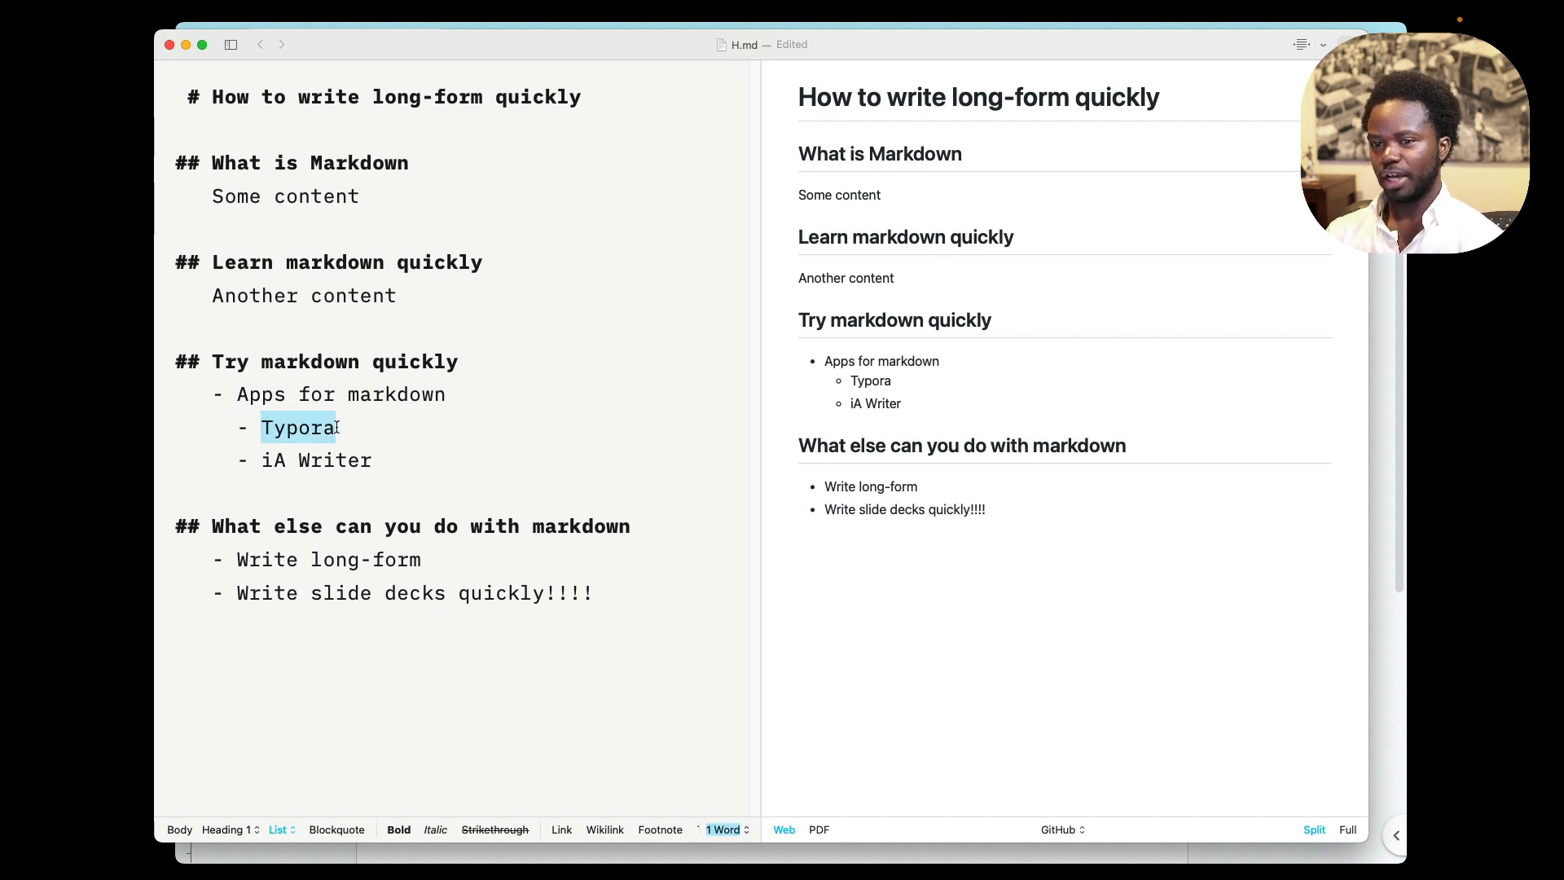
{"action": "type", "text": "["}
{"action": "key", "text": "Right"}
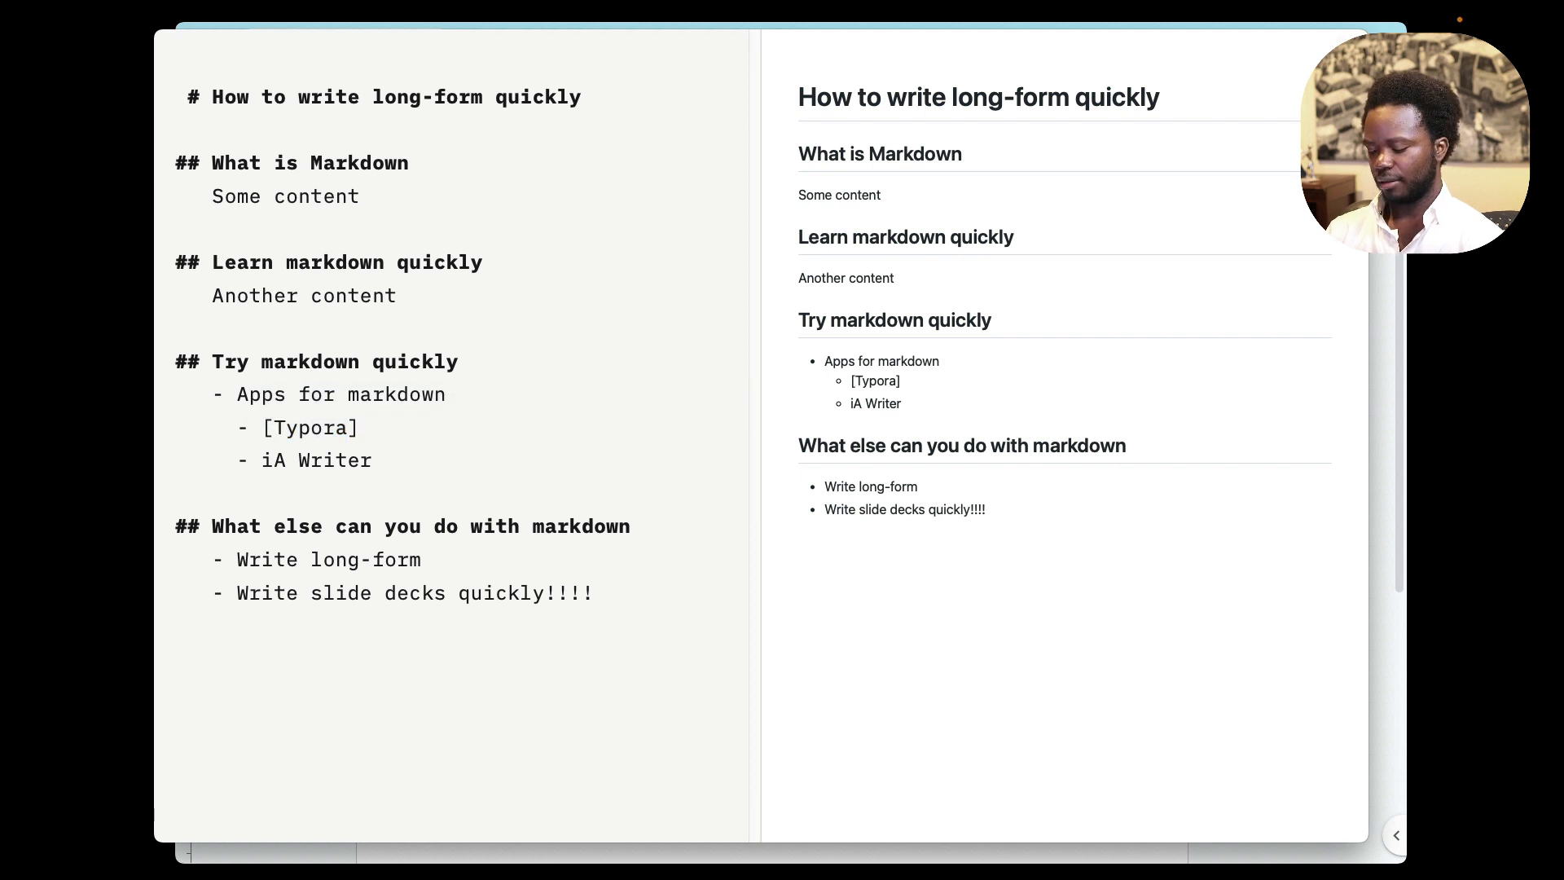
{"action": "type", "text": "("}
{"action": "key", "text": "Left"}
{"action": "key", "text": "Left"}
{"action": "key", "text": "Right"}
{"action": "key", "text": "Right"}
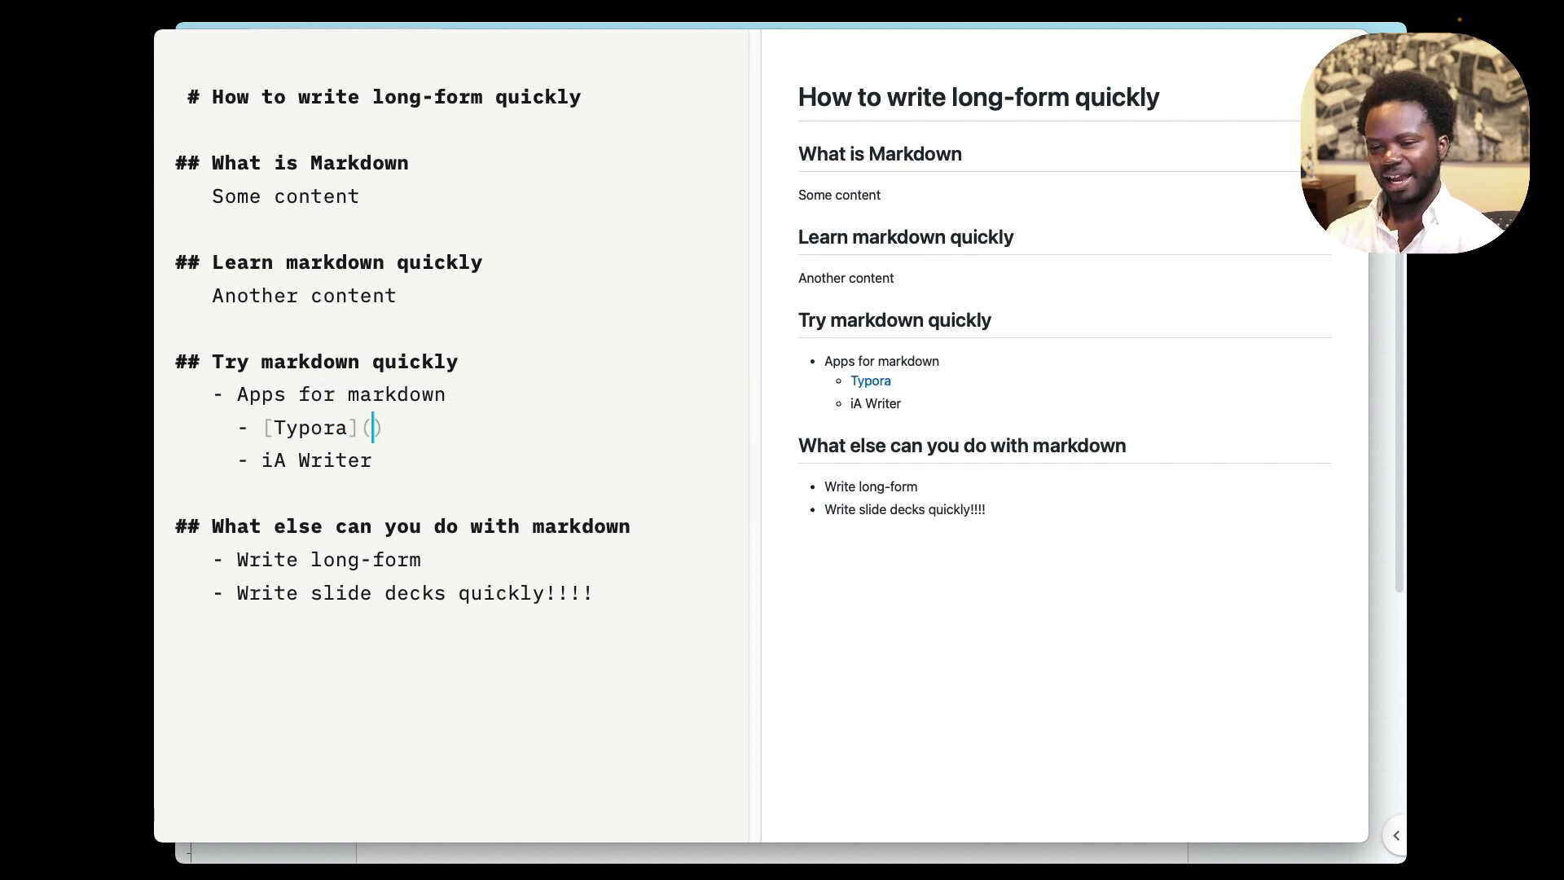
{"action": "type", "text": "https://ty"}
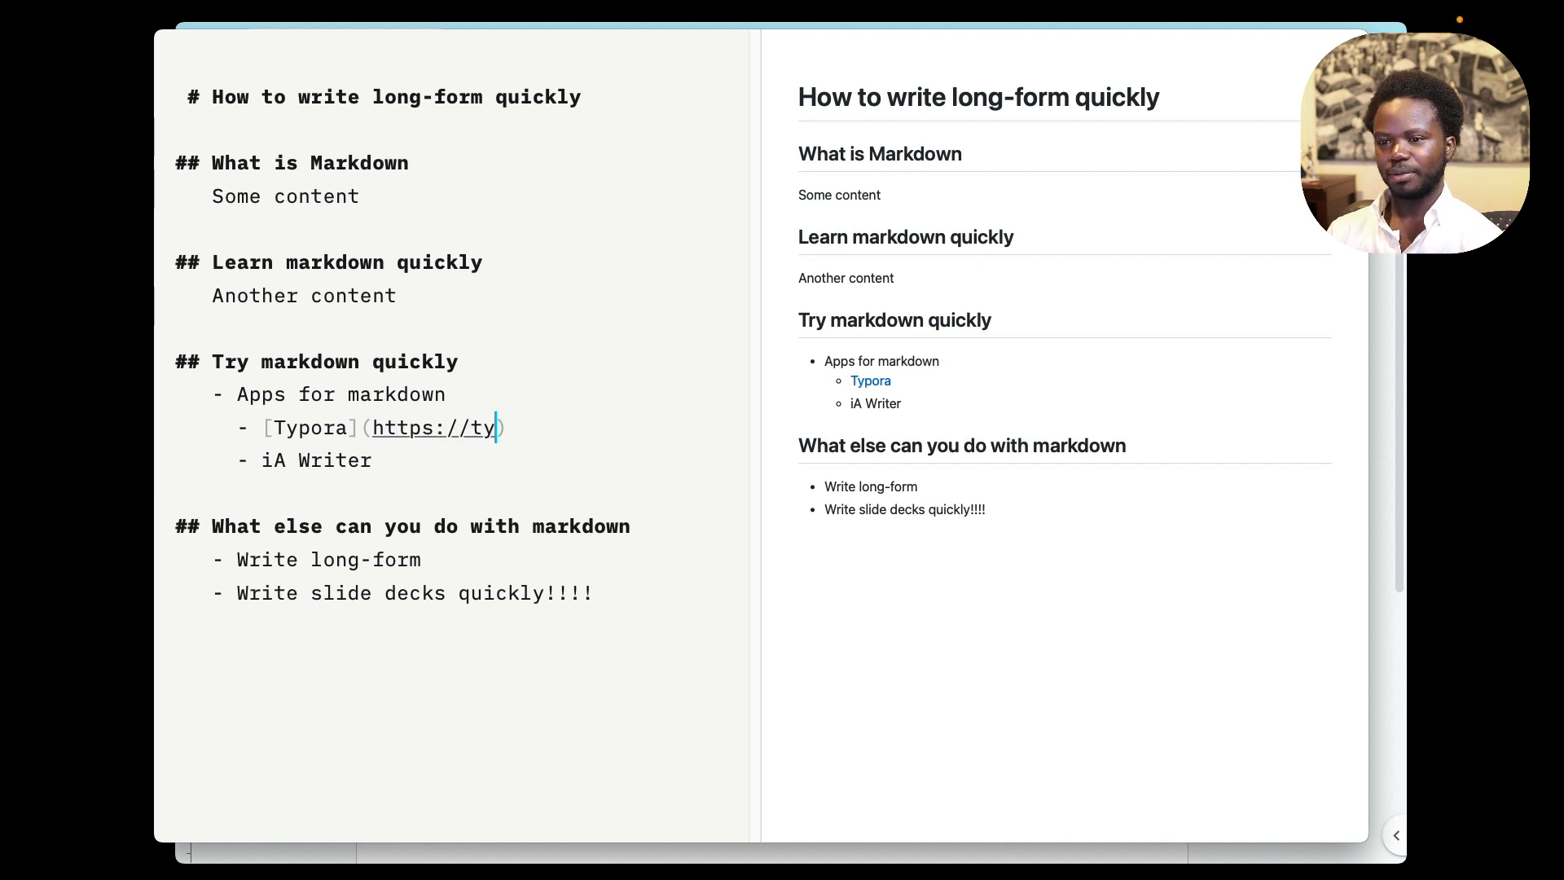
{"action": "type", "text": "pora.io"}
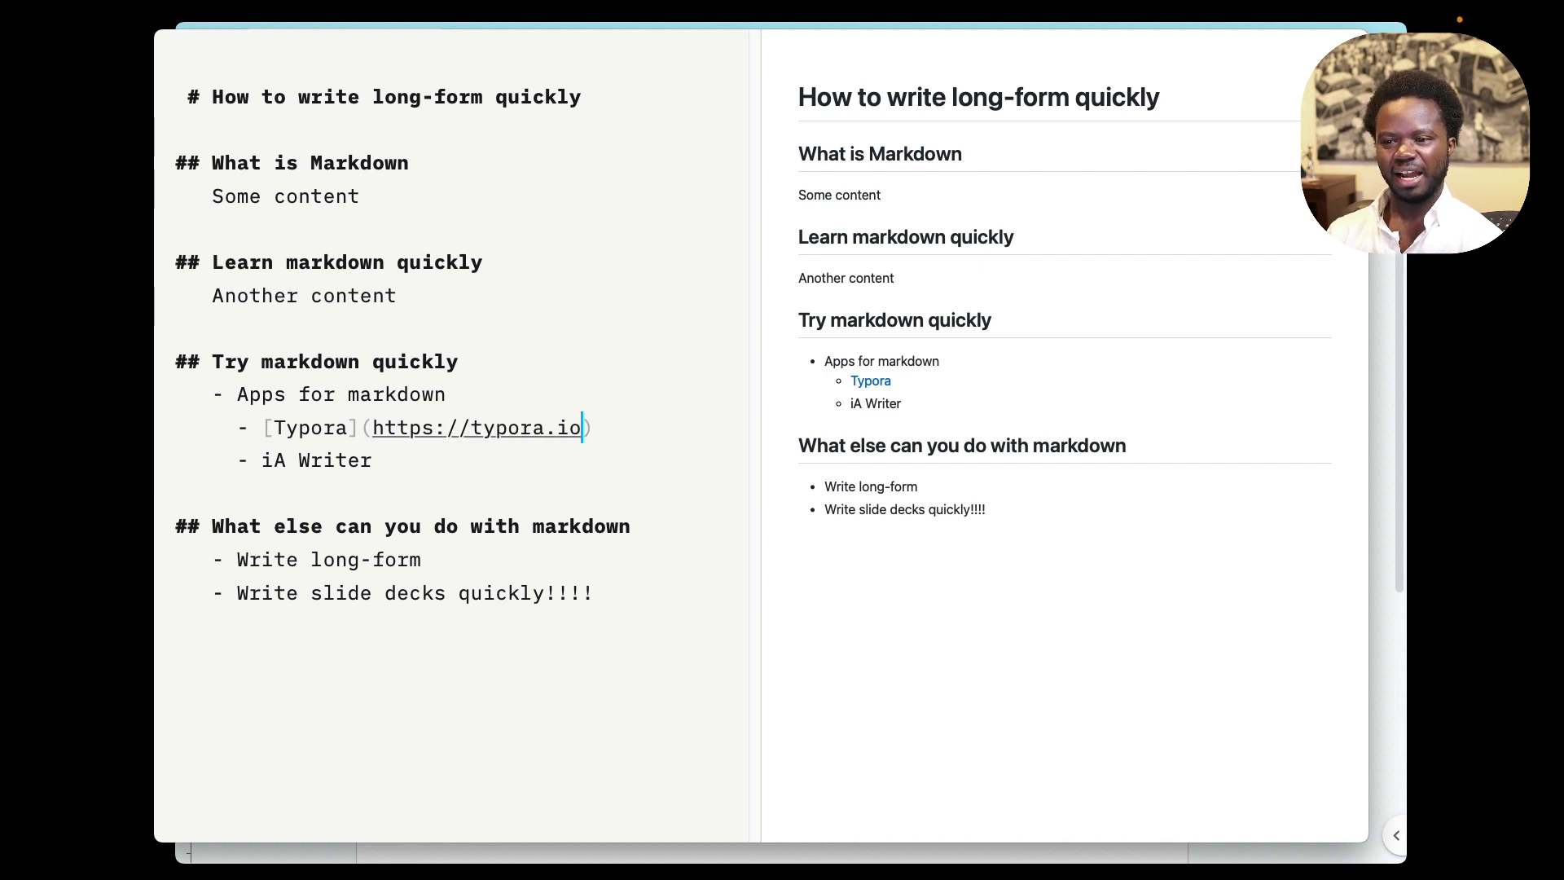
{"action": "key", "text": "Down"}
{"action": "key", "text": "shift+Left"}
{"action": "key", "text": "shift+Left"}
{"action": "key", "text": "shift+Left"}
{"action": "key", "text": "shift+Left"}
{"action": "key", "text": "shift+Left"}
{"action": "key", "text": "shift+Left"}
{"action": "key", "text": "shift+Left"}
{"action": "key", "text": "shift+Left"}
{"action": "key", "text": "shift+Left"}
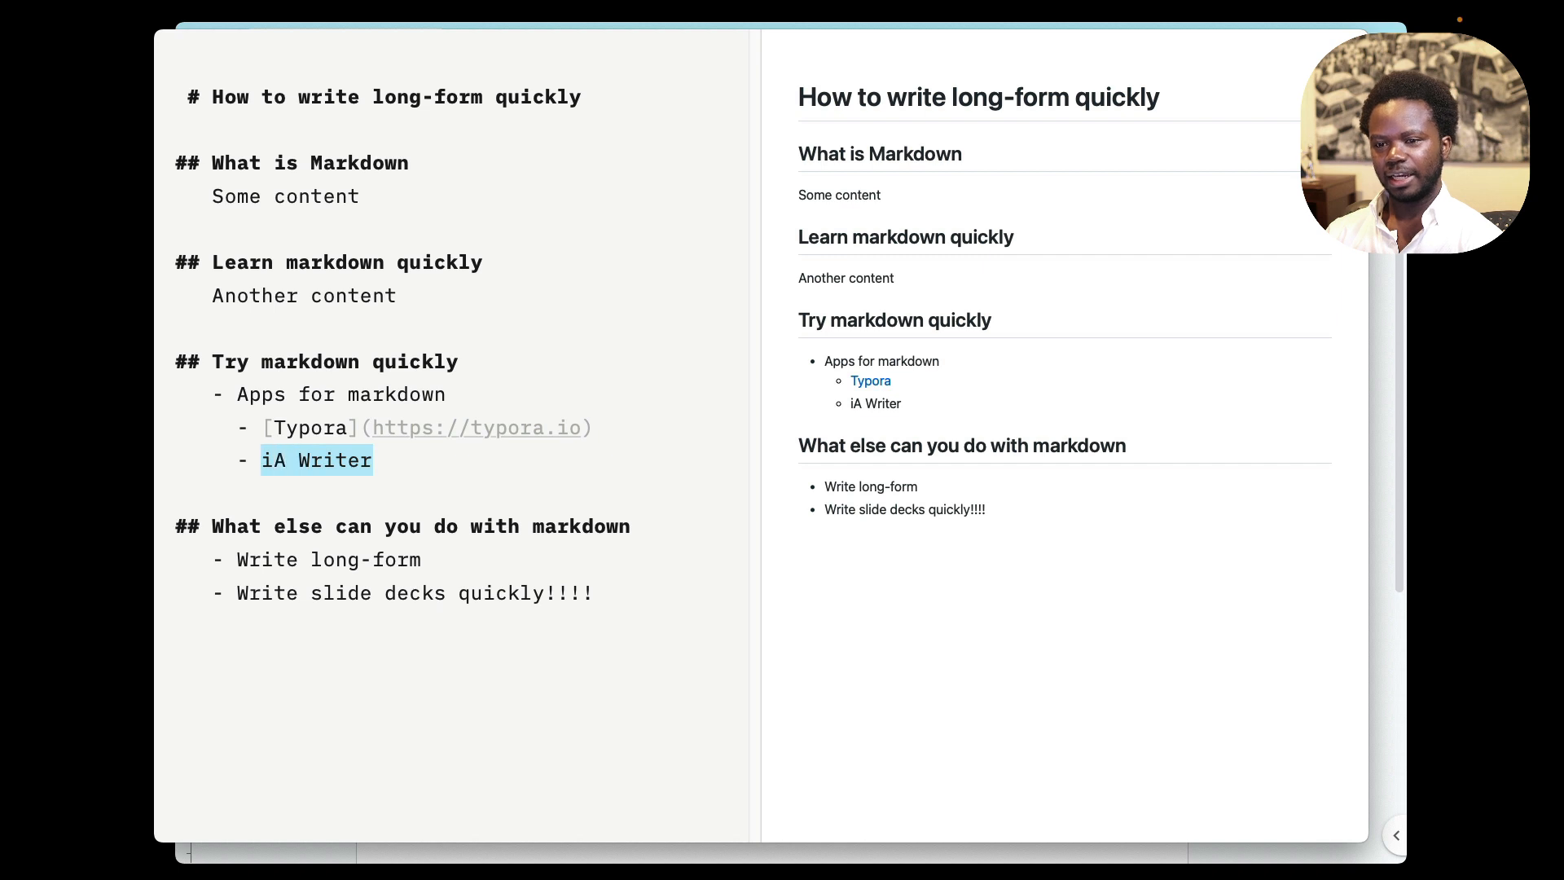
{"action": "key", "text": "super+k"}
{"action": "type", "text": "https:"}
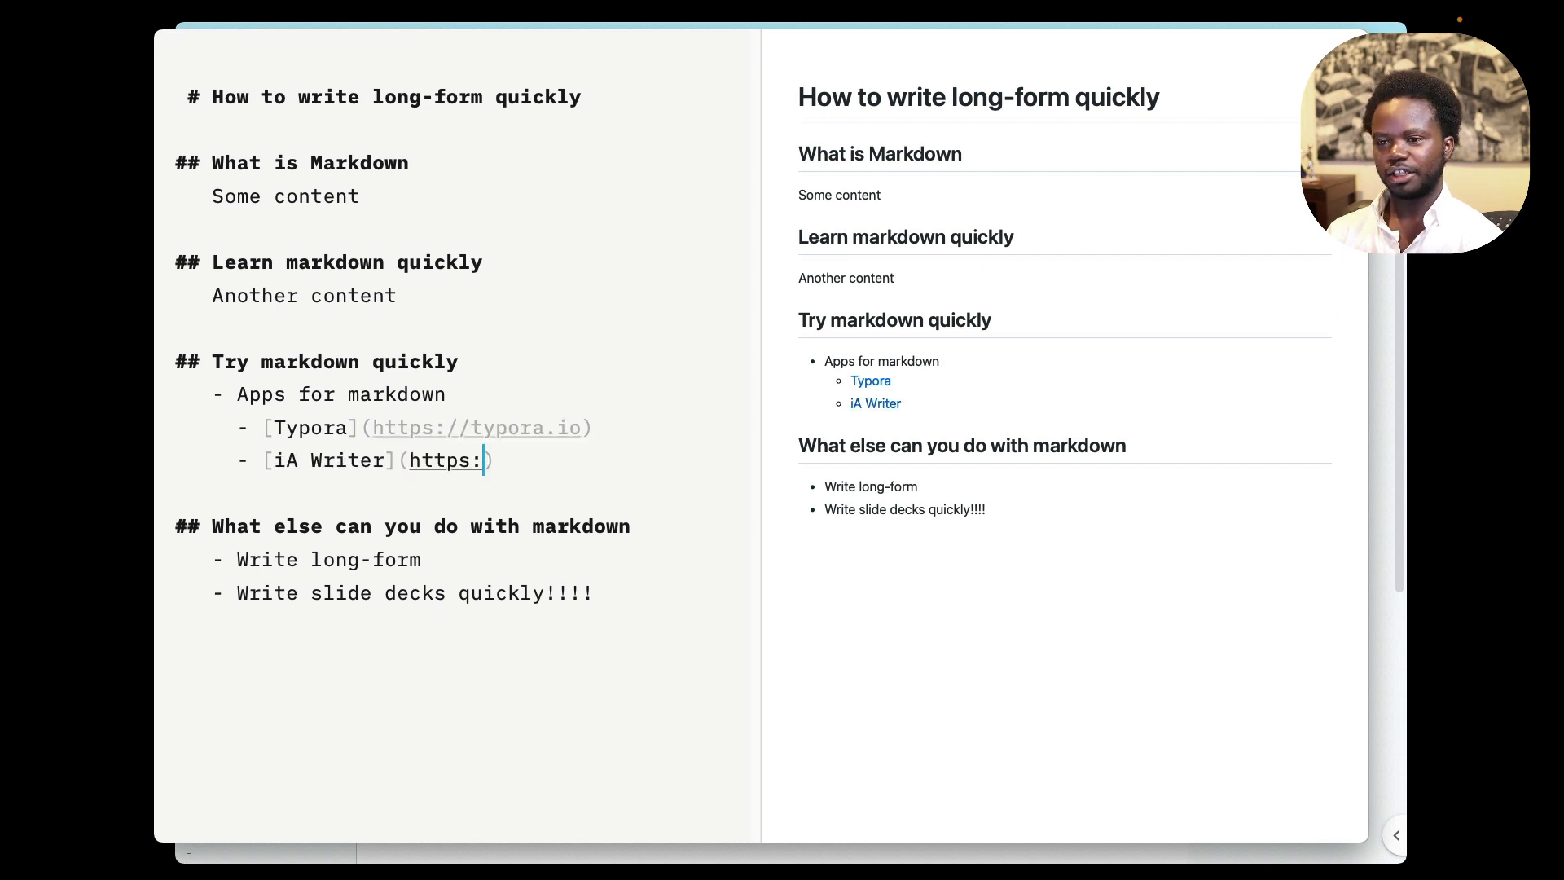
{"action": "type", "text": "//i"}
{"action": "key", "text": "BackSpace"}
{"action": "type", "text": "i"}
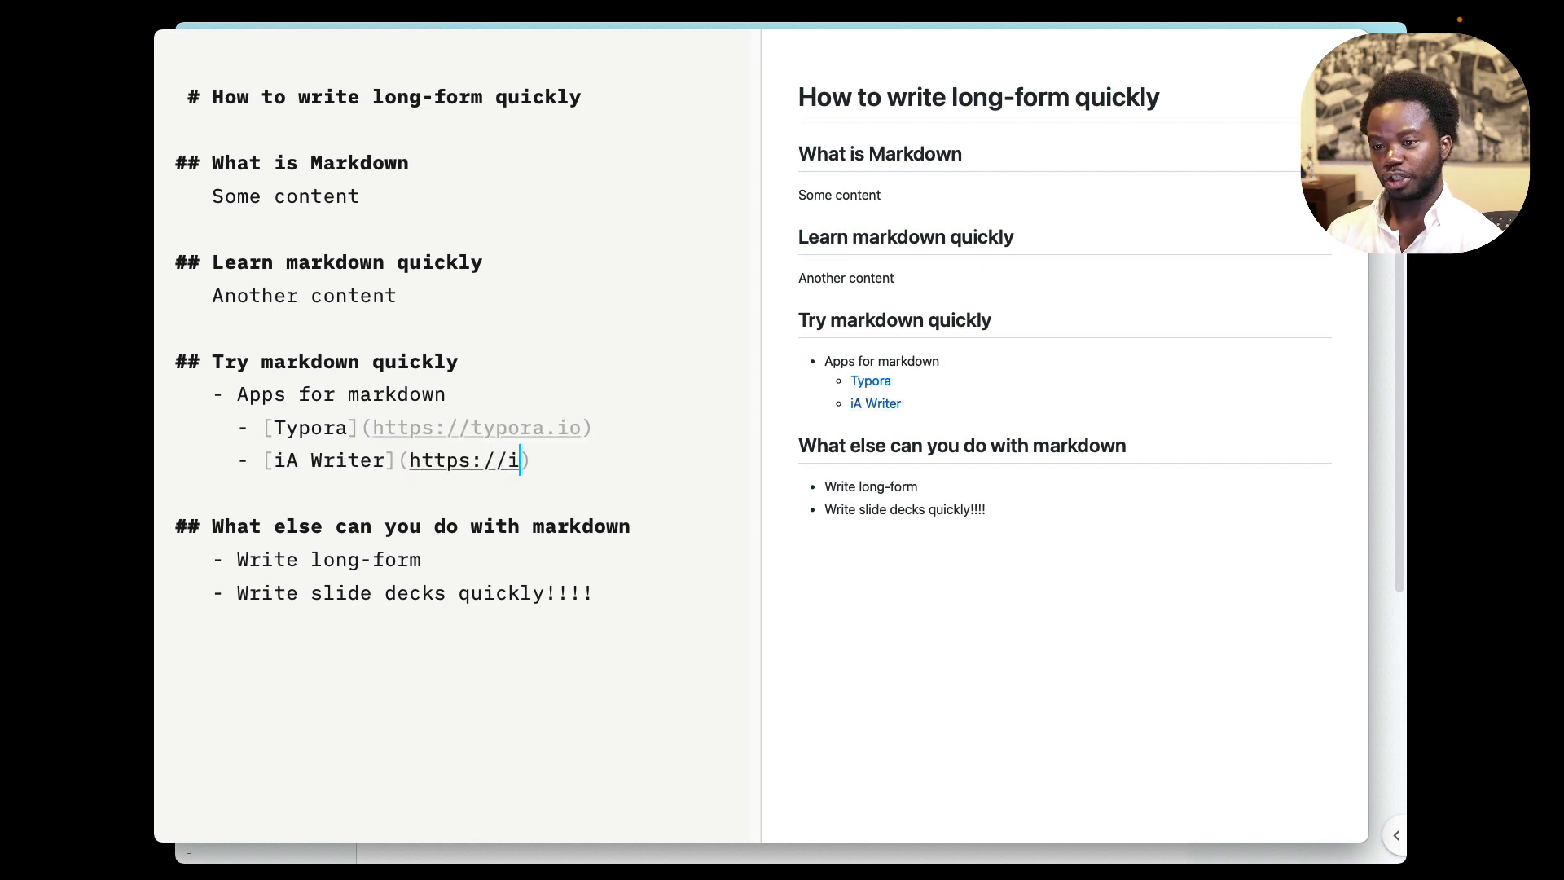
{"action": "type", "text": "awriter.io"}
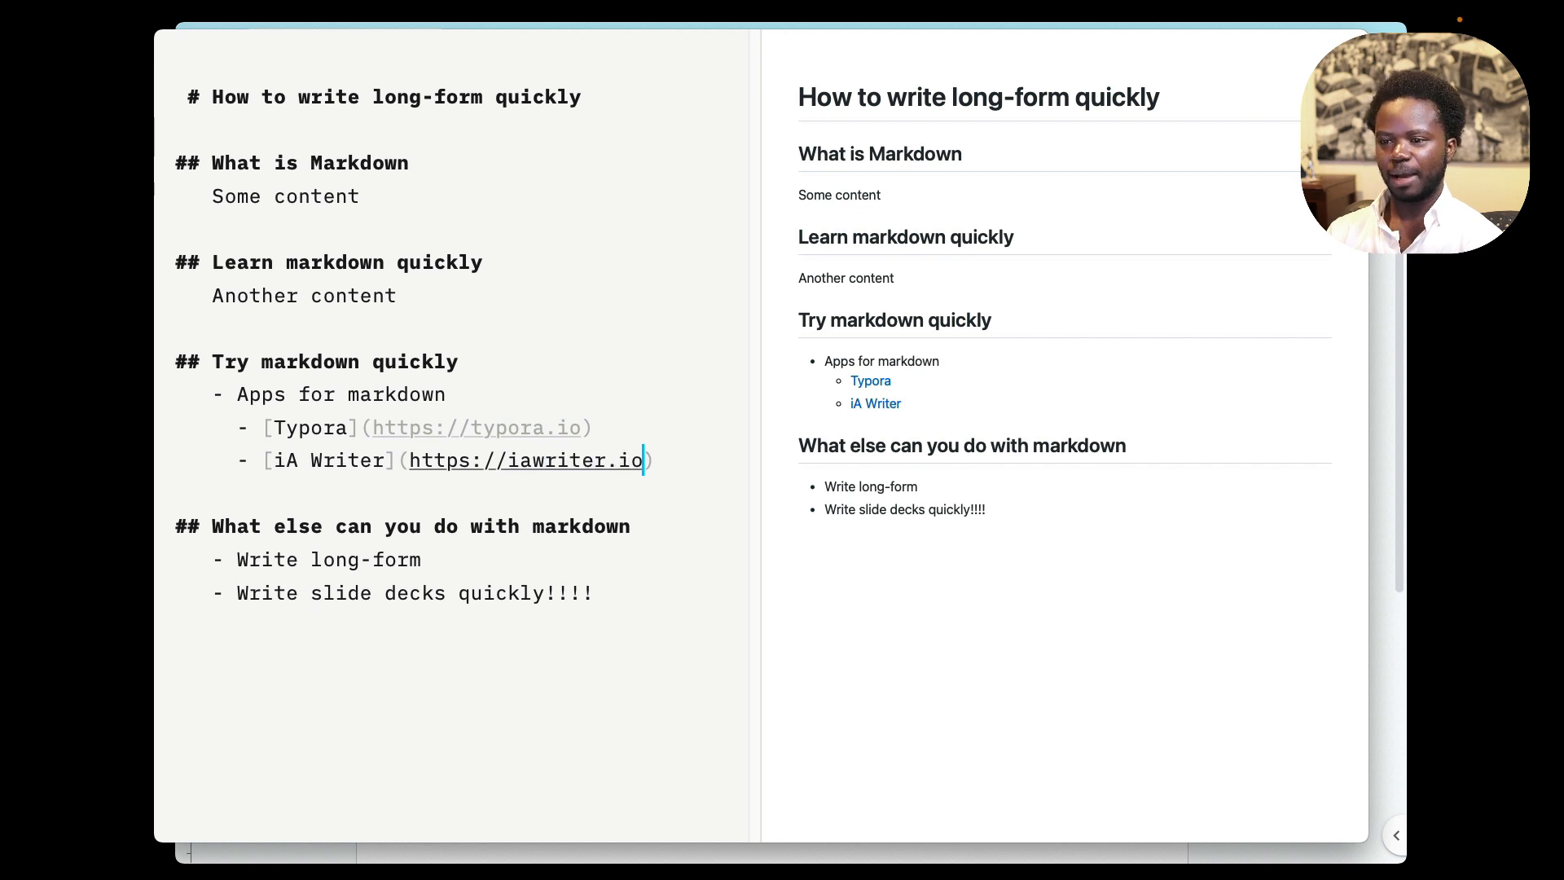
{"action": "left_click", "coordinate": [595, 520]}
{"action": "left_click", "coordinate": [669, 432]}
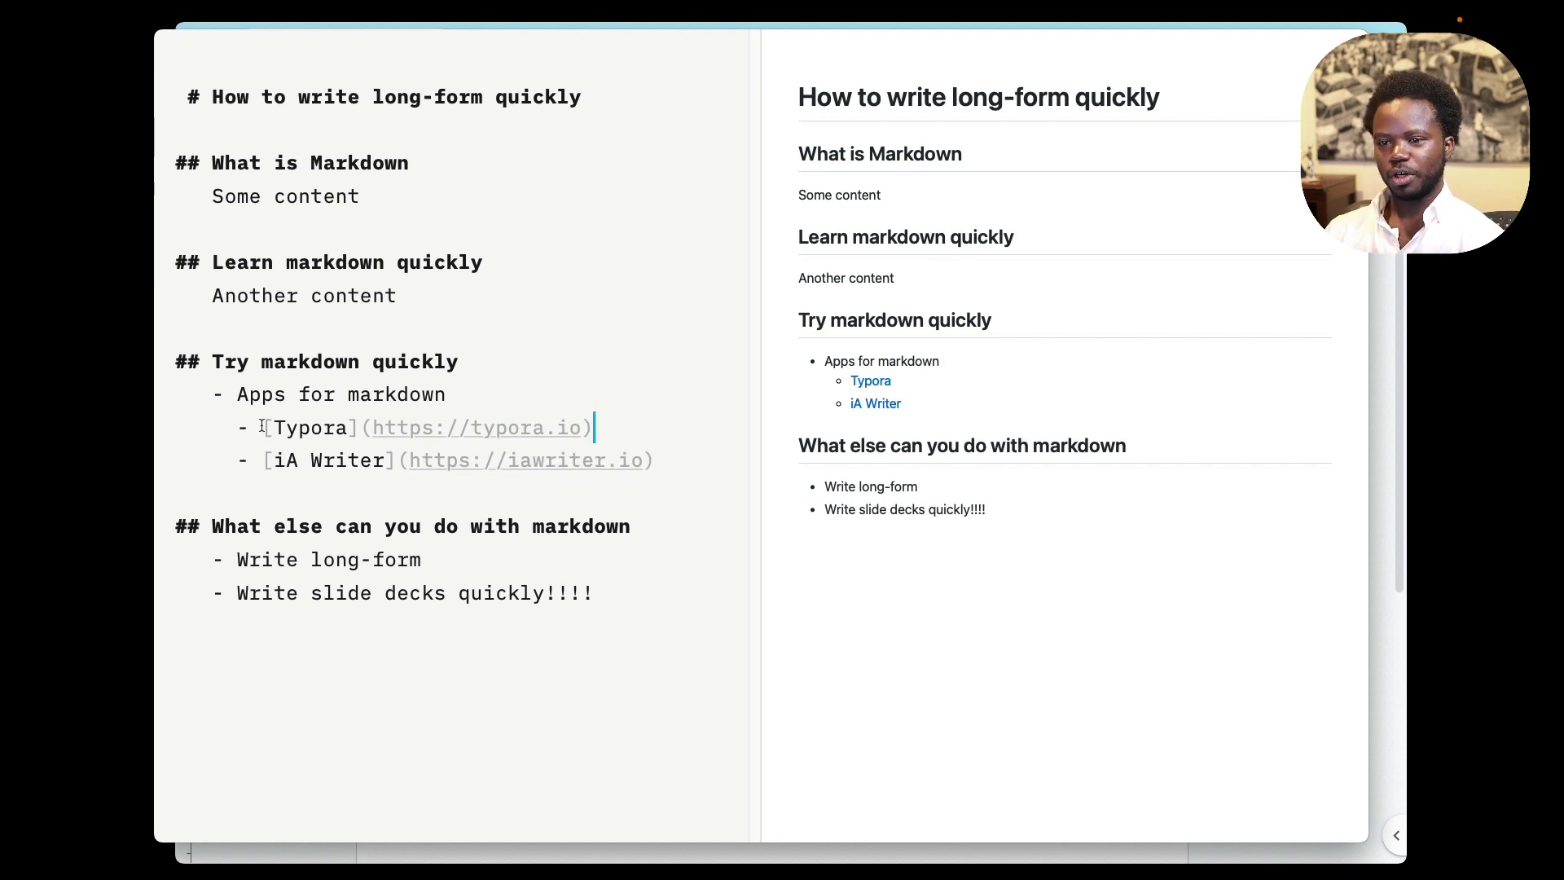
{"action": "left_click_drag", "start_coordinate": [262, 426], "coordinate": [607, 426]}
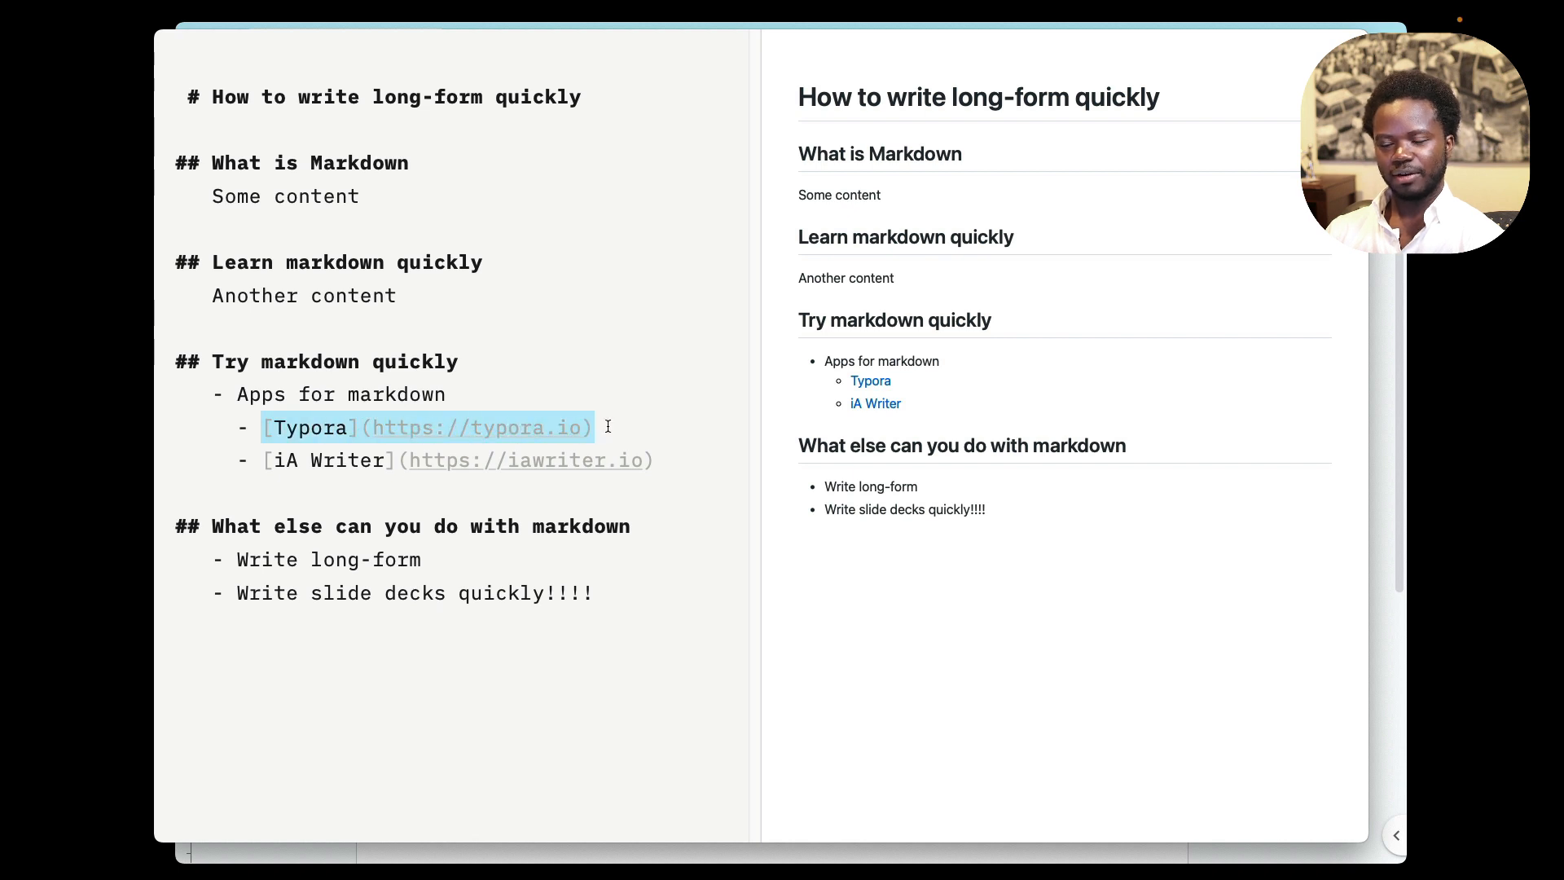
{"action": "left_click", "coordinate": [654, 458]}
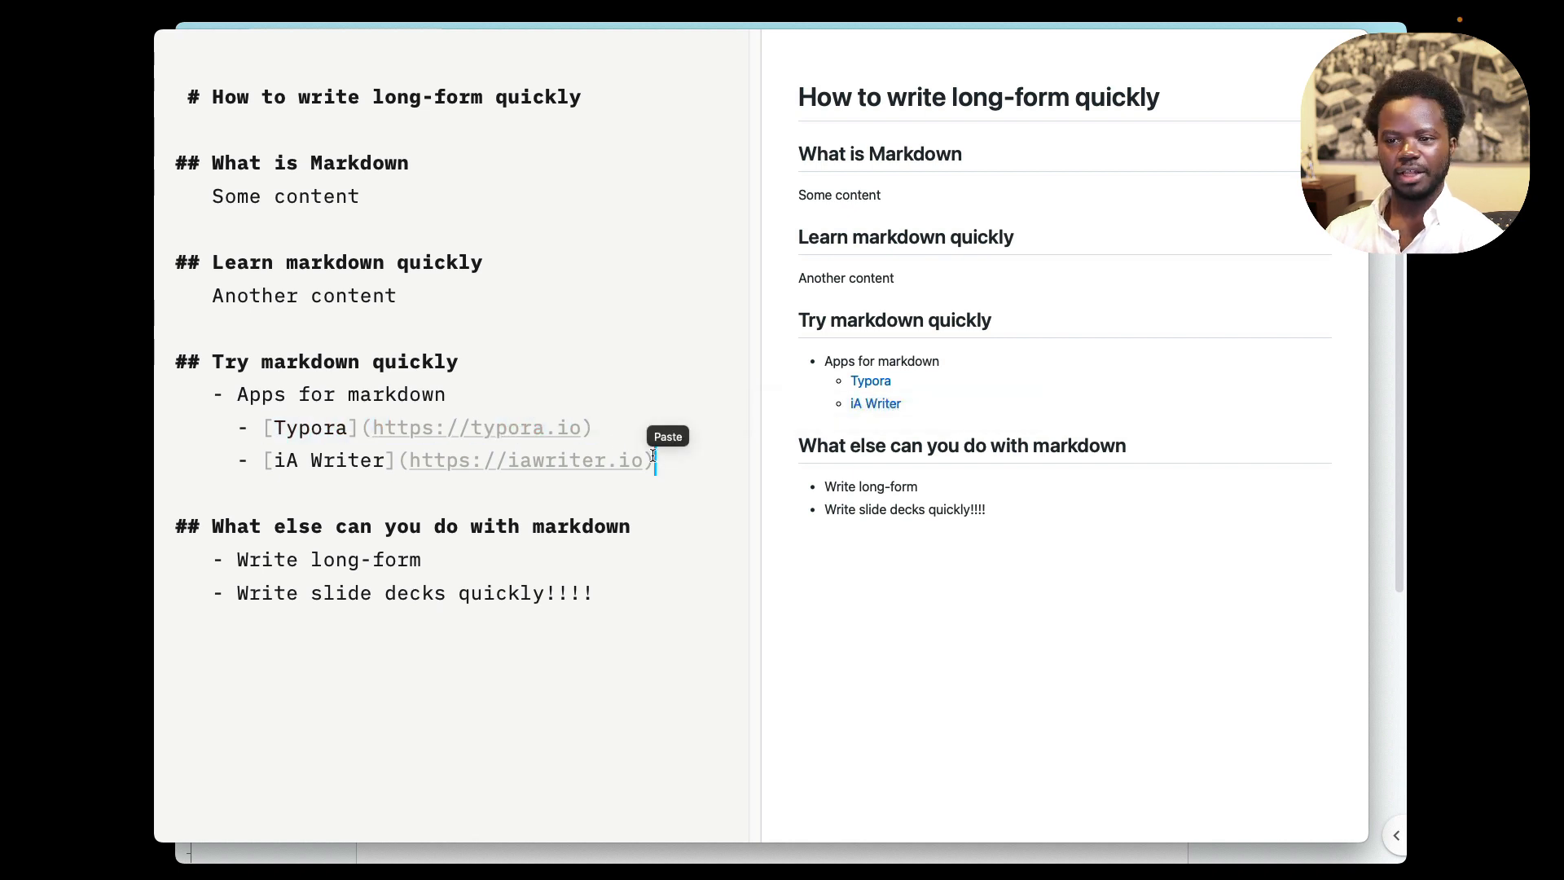
{"action": "left_click", "coordinate": [471, 388]}
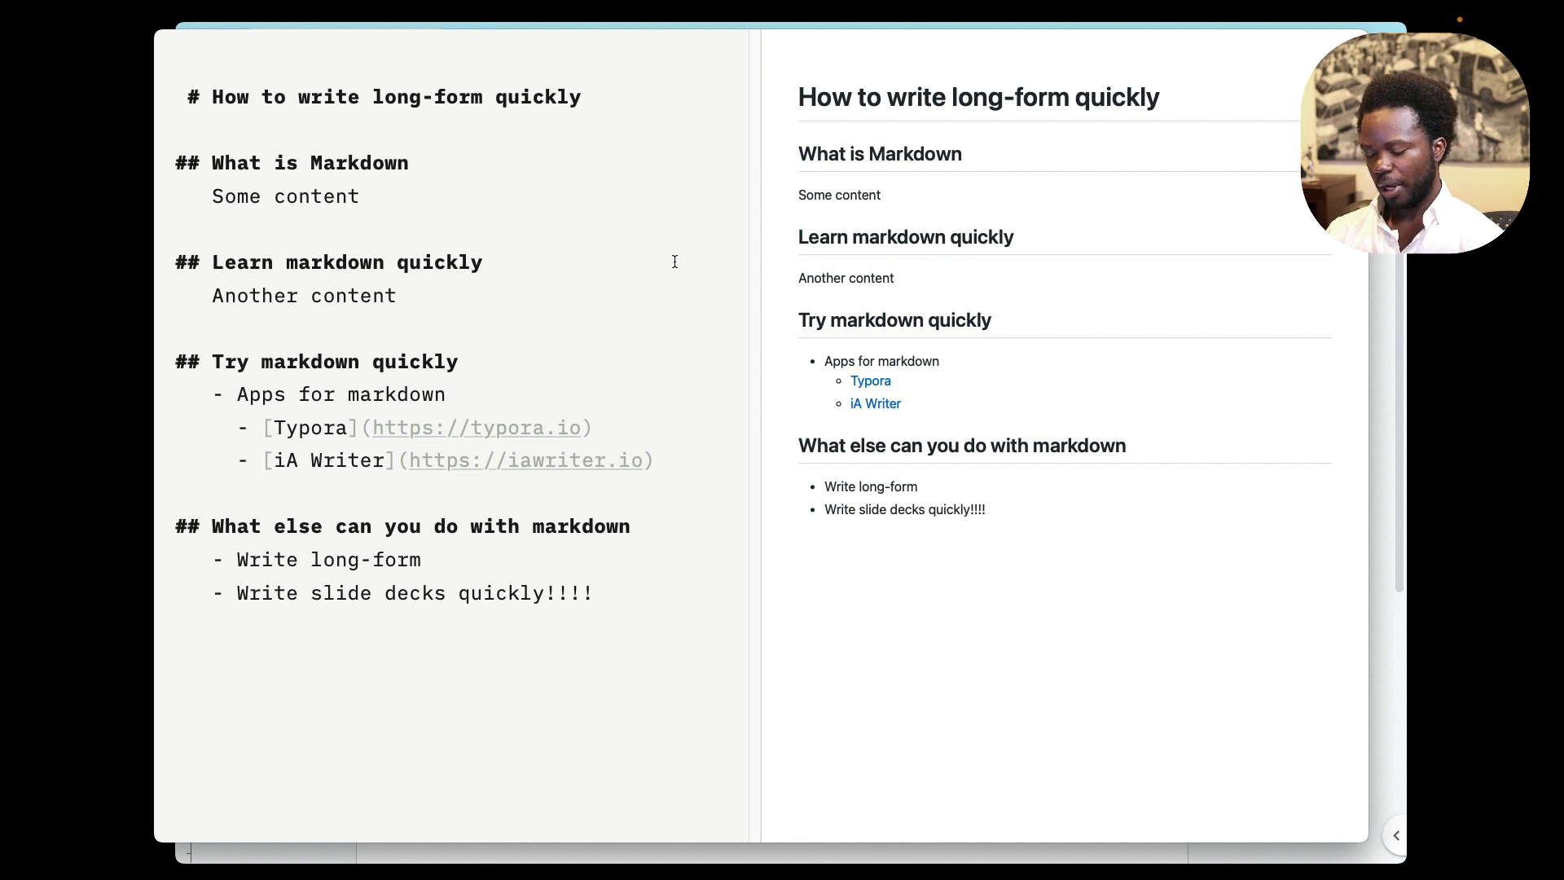
{"action": "key", "text": "super+shift+p"}
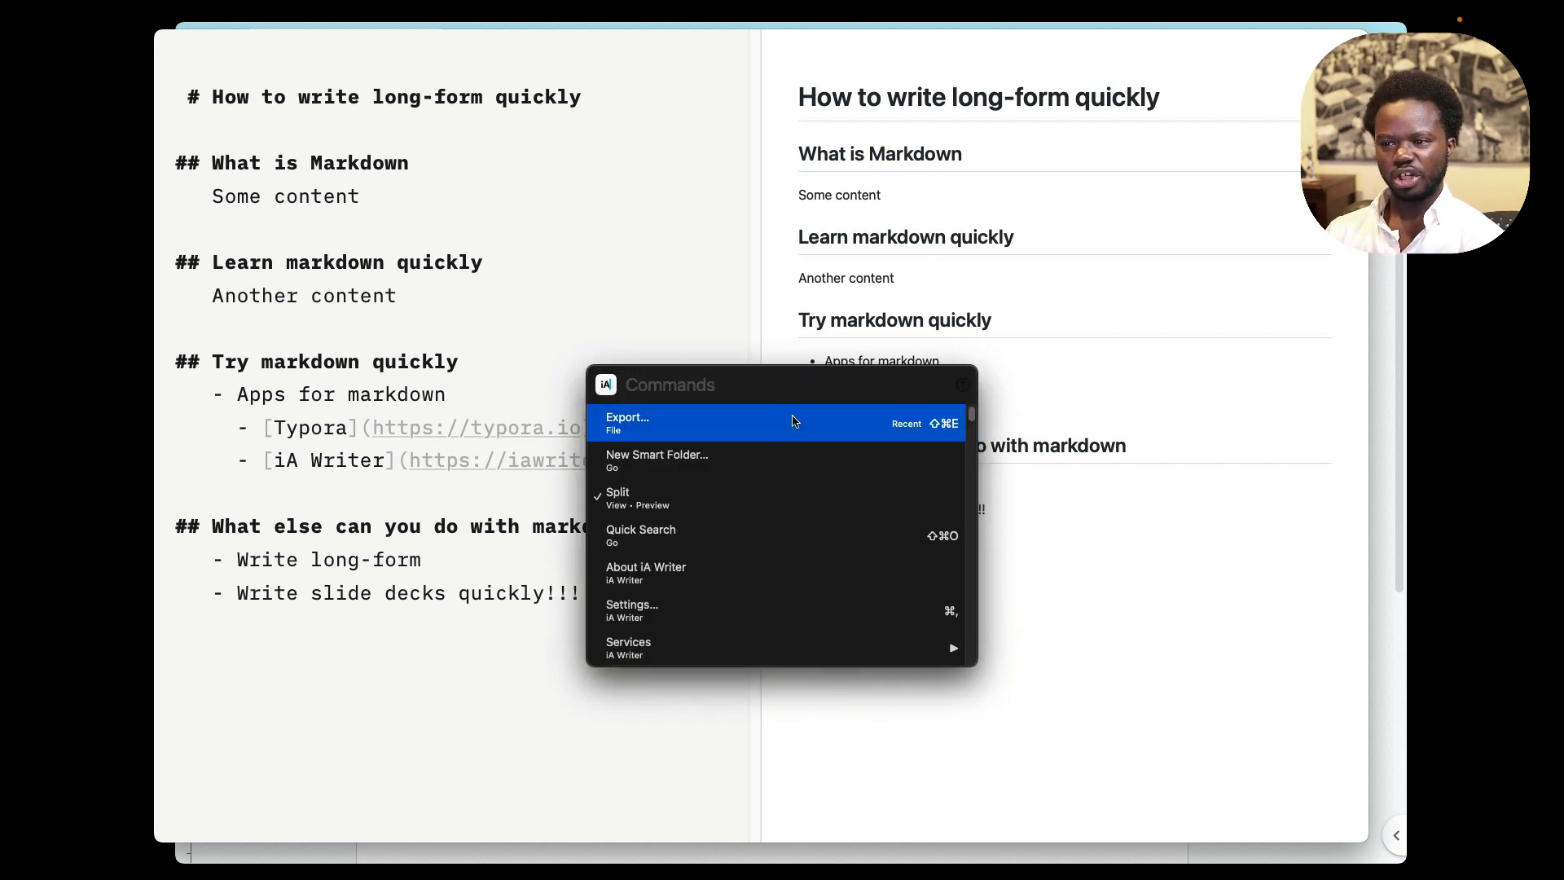
{"action": "key", "text": "Escape"}
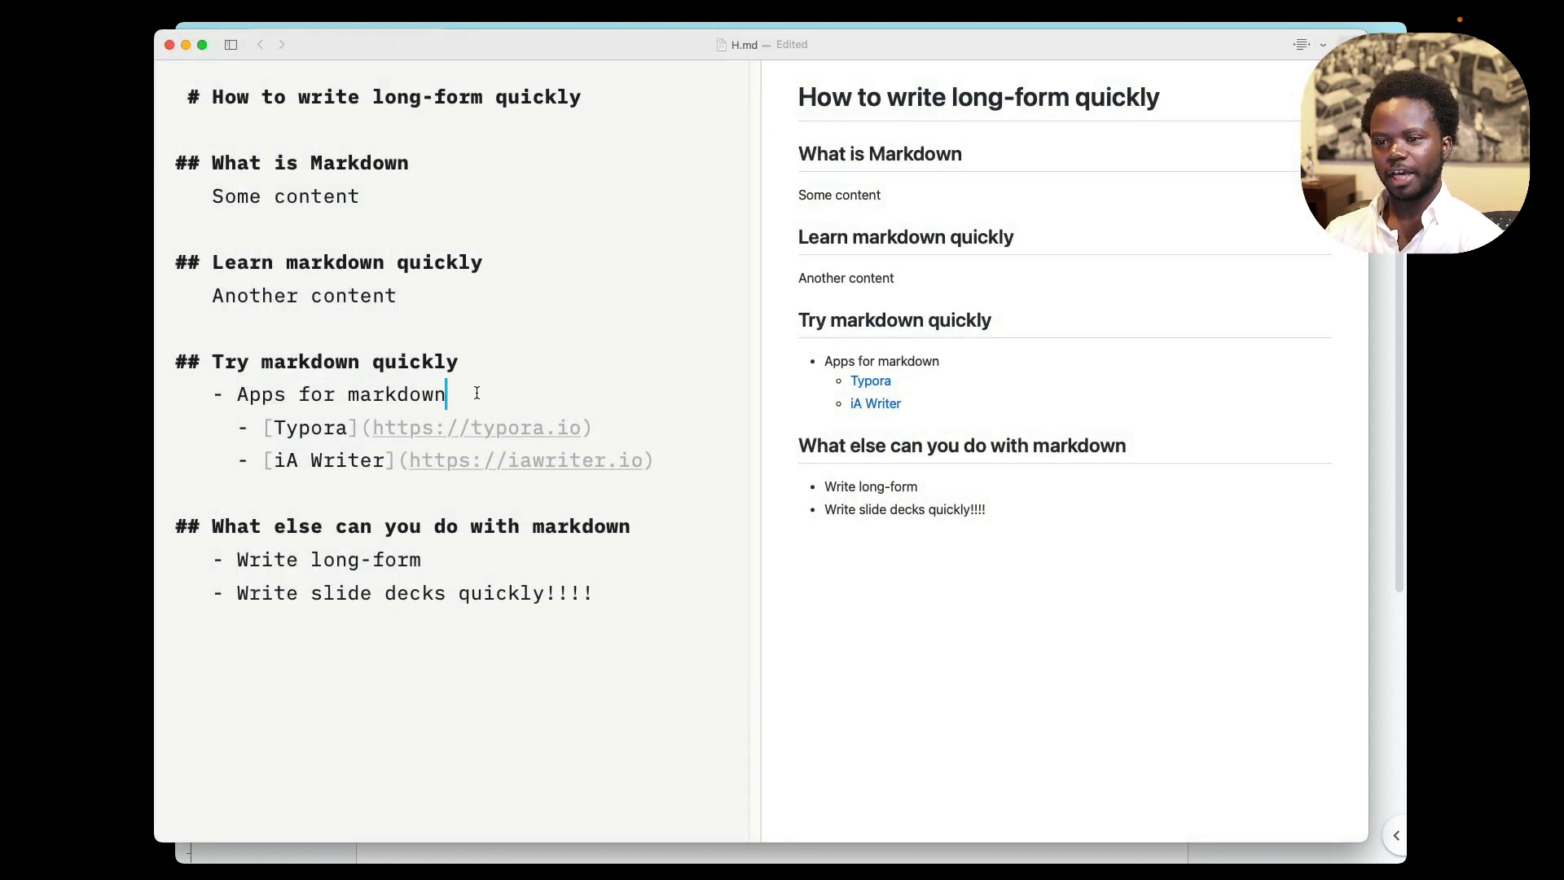
{"action": "left_click", "coordinate": [295, 24]}
{"action": "left_click", "coordinate": [157, 130]}
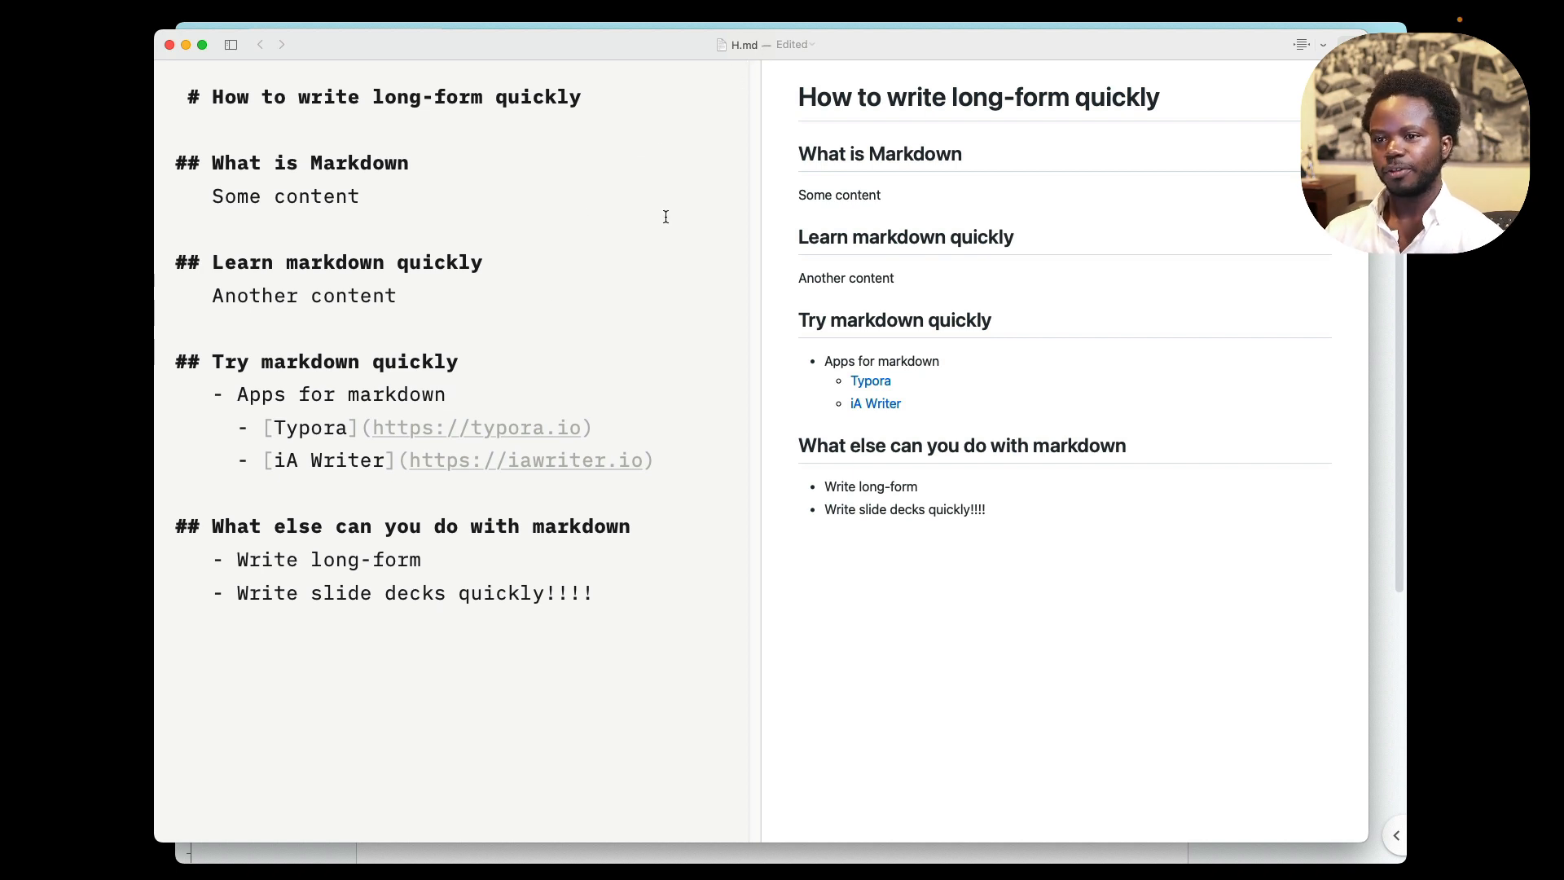
{"action": "key", "text": "Up"}
{"action": "key", "text": "Up"}
{"action": "key", "text": "Up"}
{"action": "key", "text": "Up"}
{"action": "key", "text": "Up"}
{"action": "key", "text": "Up"}
{"action": "key", "text": "Up"}
{"action": "key", "text": "Up"}
{"action": "key", "text": "Up"}
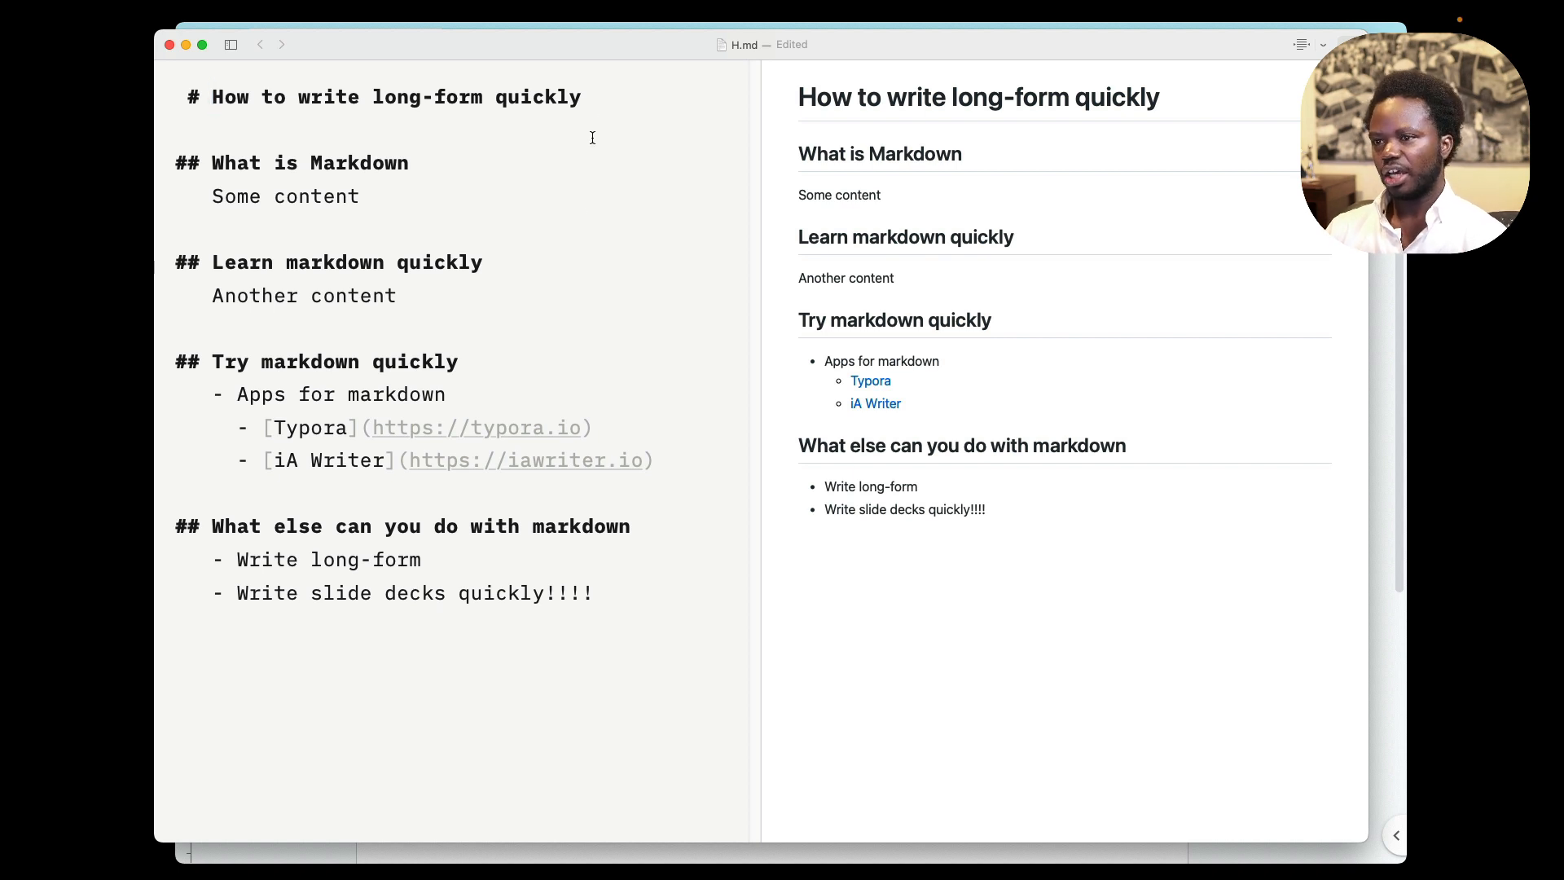
Review the headings and lists of the Markdown source beside the rendered preview, shifting the window slightly.
{"action": "left_click_drag", "start_coordinate": [632, 51], "coordinate": [633, 47]}
{"action": "left_click", "coordinate": [621, 183]}
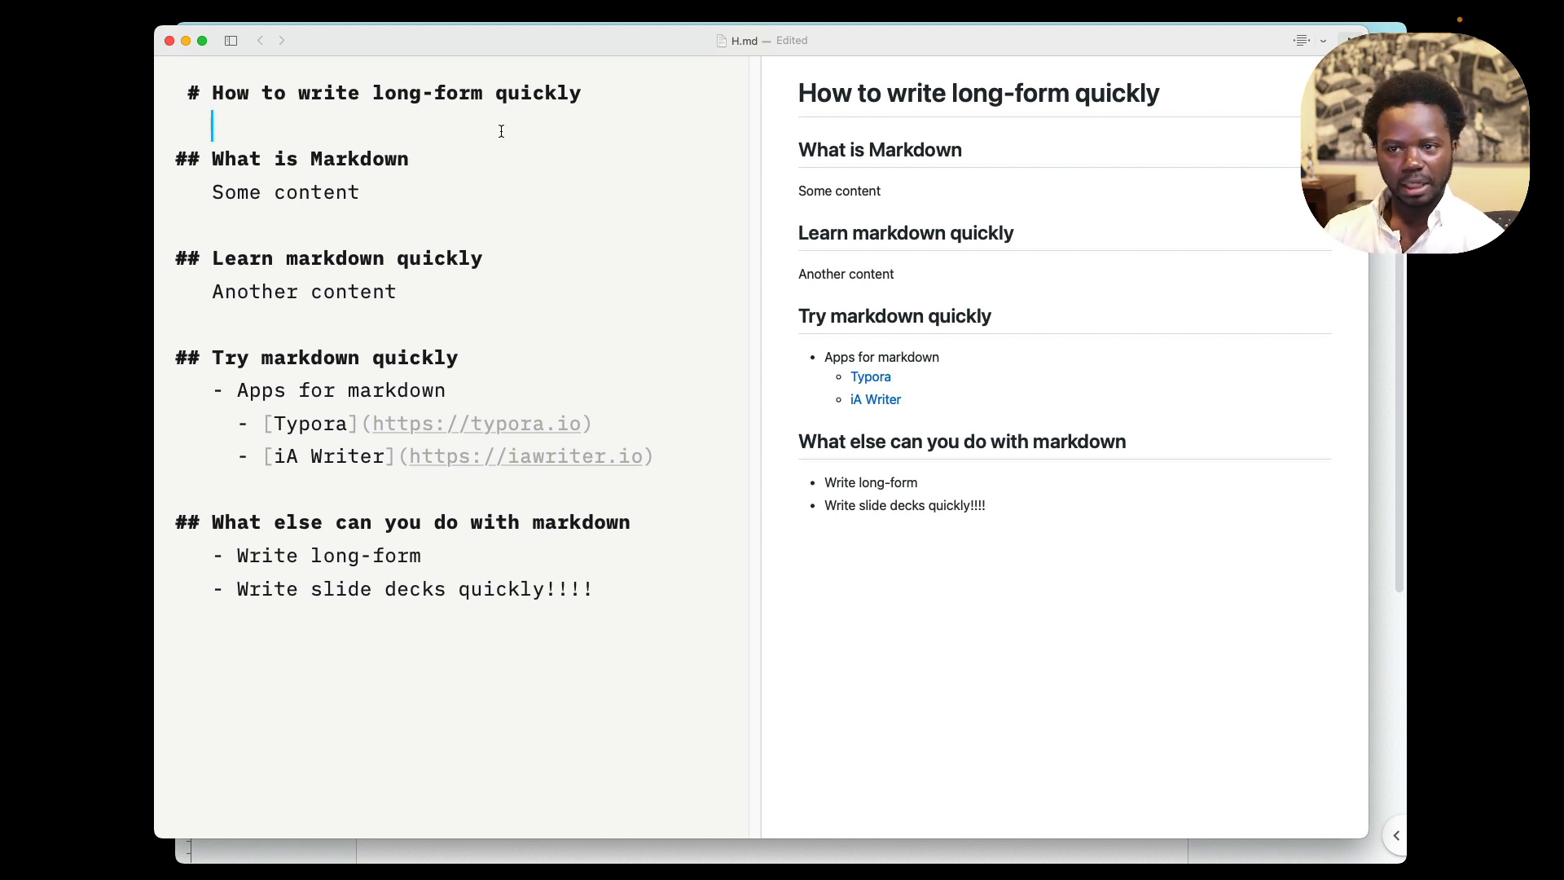
{"action": "left_click", "coordinate": [456, 211]}
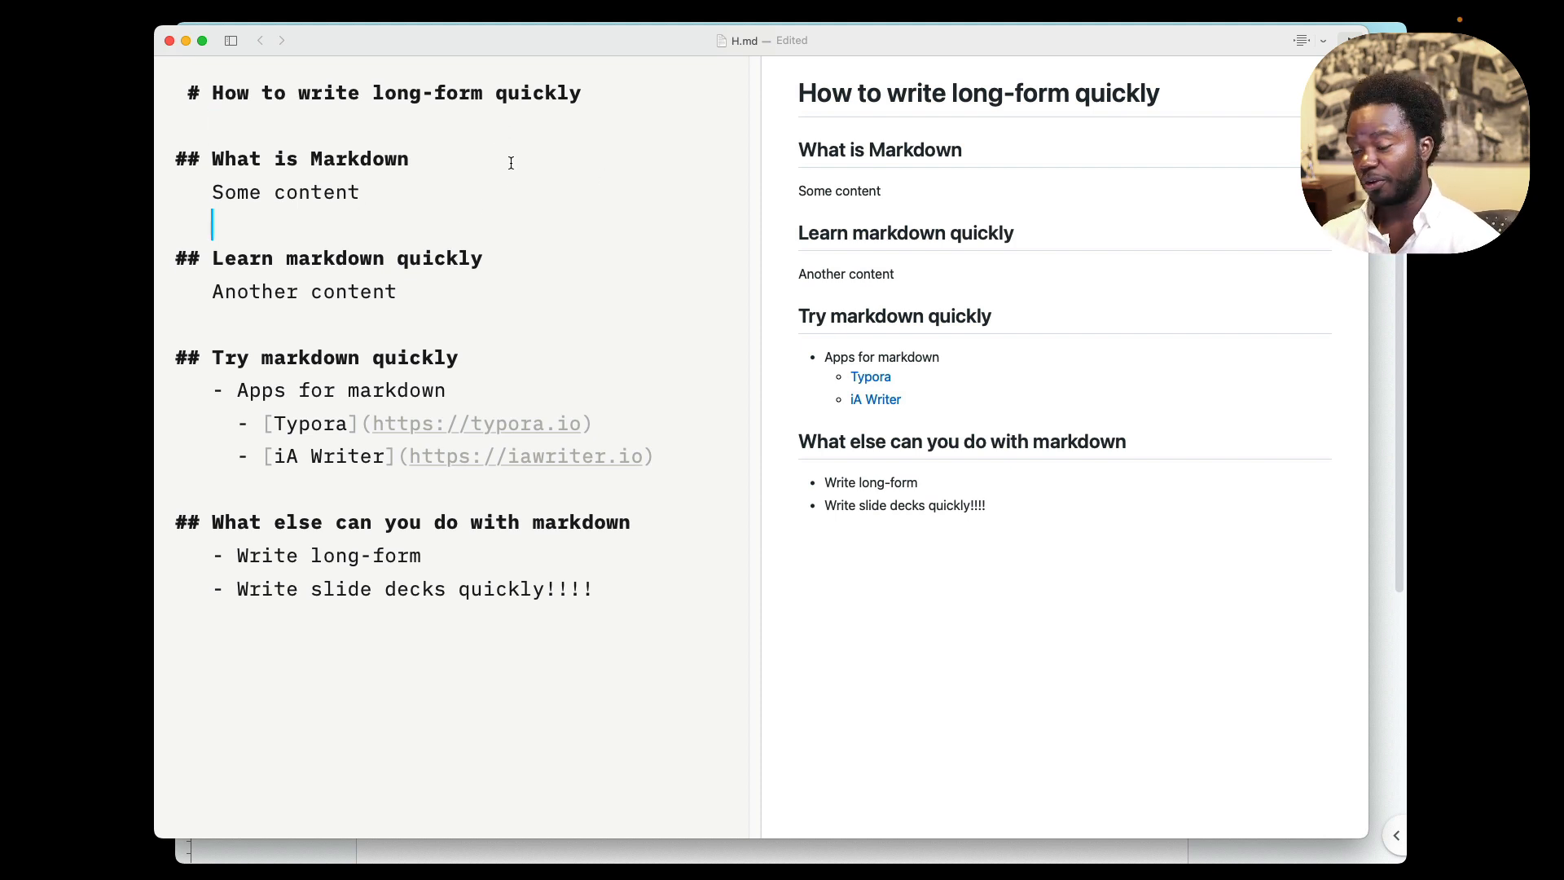
{"action": "left_click", "coordinate": [521, 323]}
{"action": "left_click", "coordinate": [524, 363]}
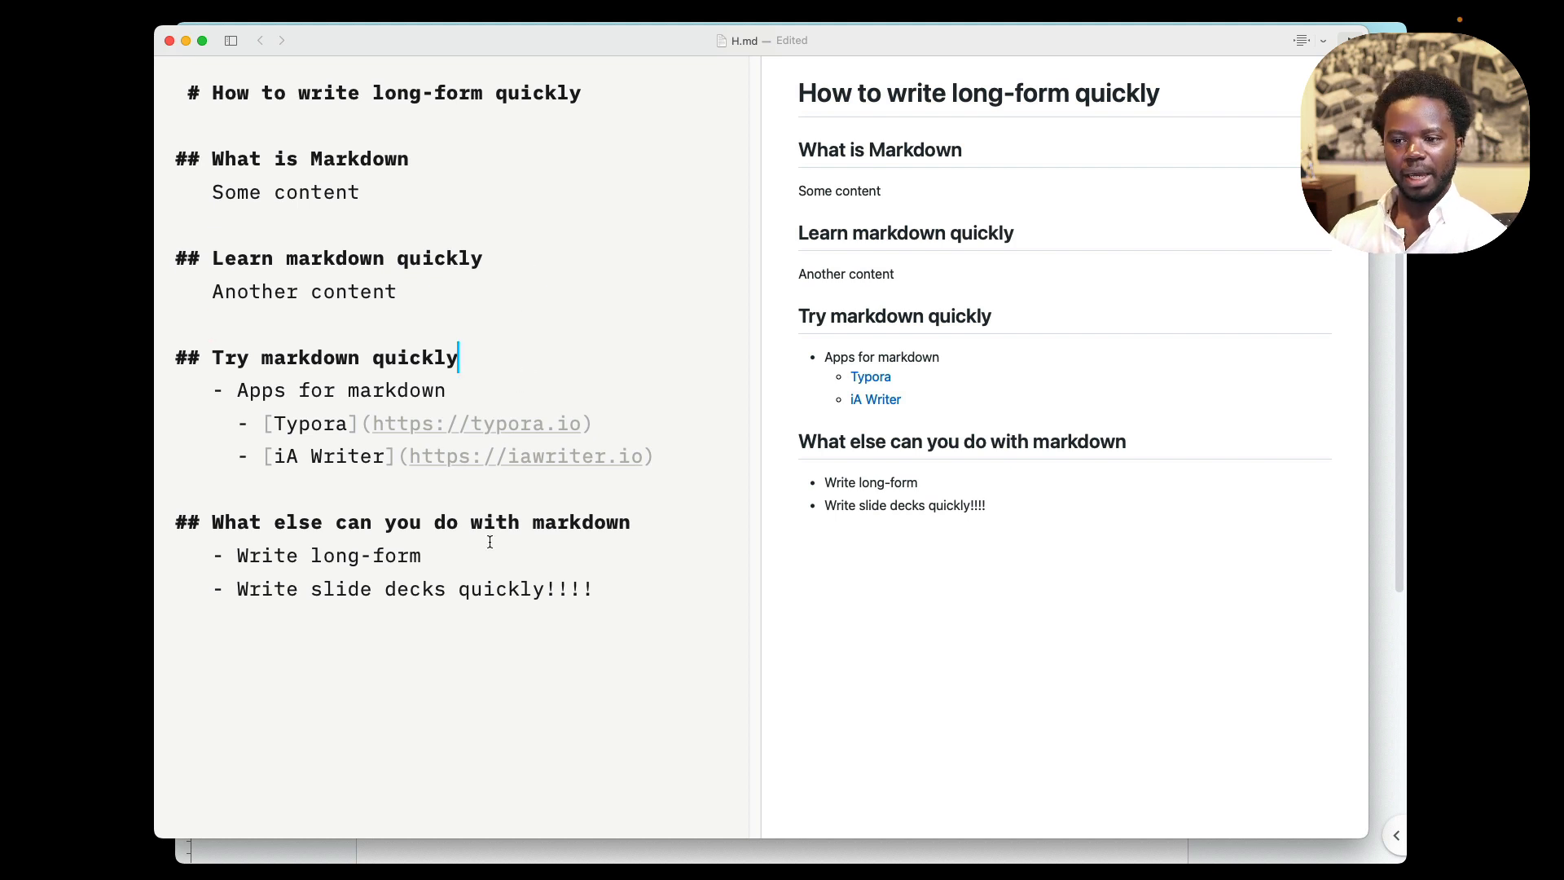
{"action": "left_click", "coordinate": [618, 560]}
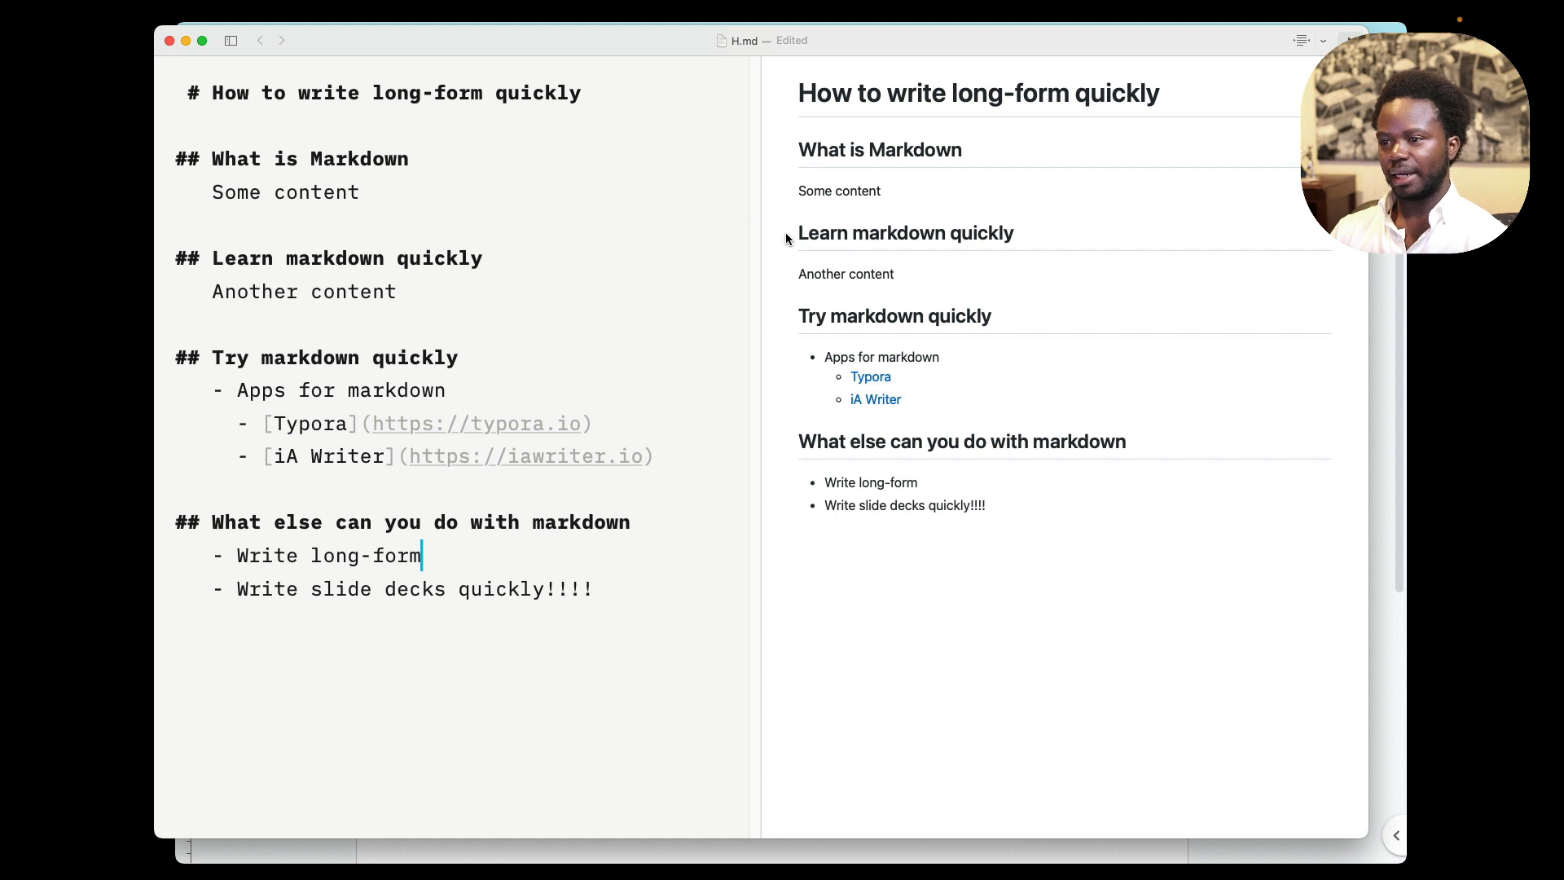
{"action": "mouse_move", "coordinate": [851, 44]}
{"action": "left_mouse_down"}
{"action": "mouse_move", "coordinate": [888, 41]}
{"action": "mouse_move", "coordinate": [869, 42]}
{"action": "left_mouse_up"}
{"action": "left_click", "coordinate": [230, 257]}
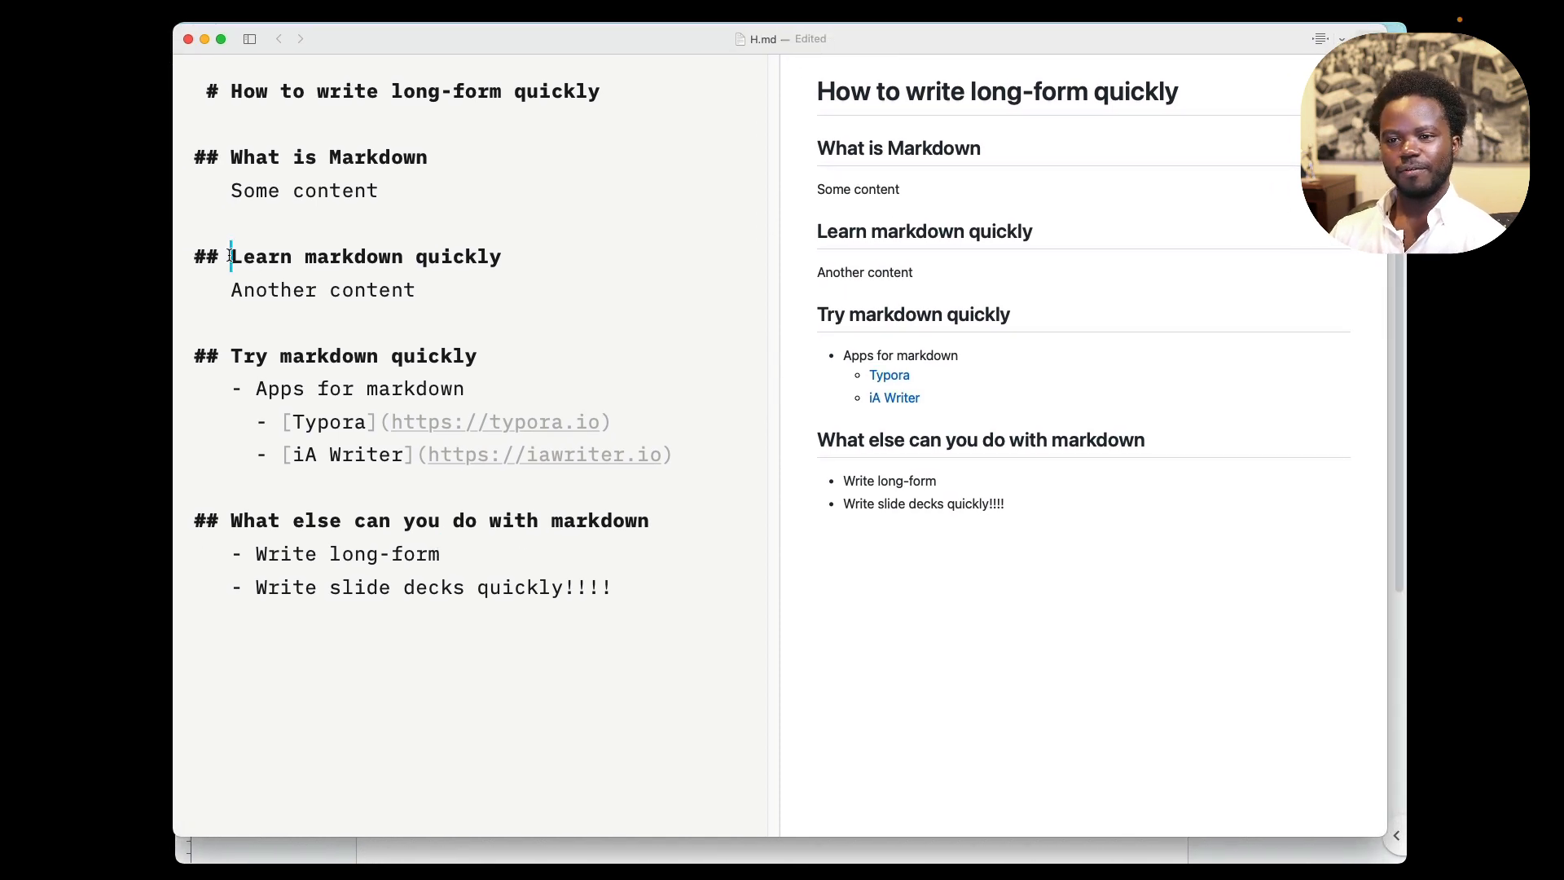
{"action": "left_click_drag", "start_coordinate": [220, 157], "coordinate": [429, 157]}
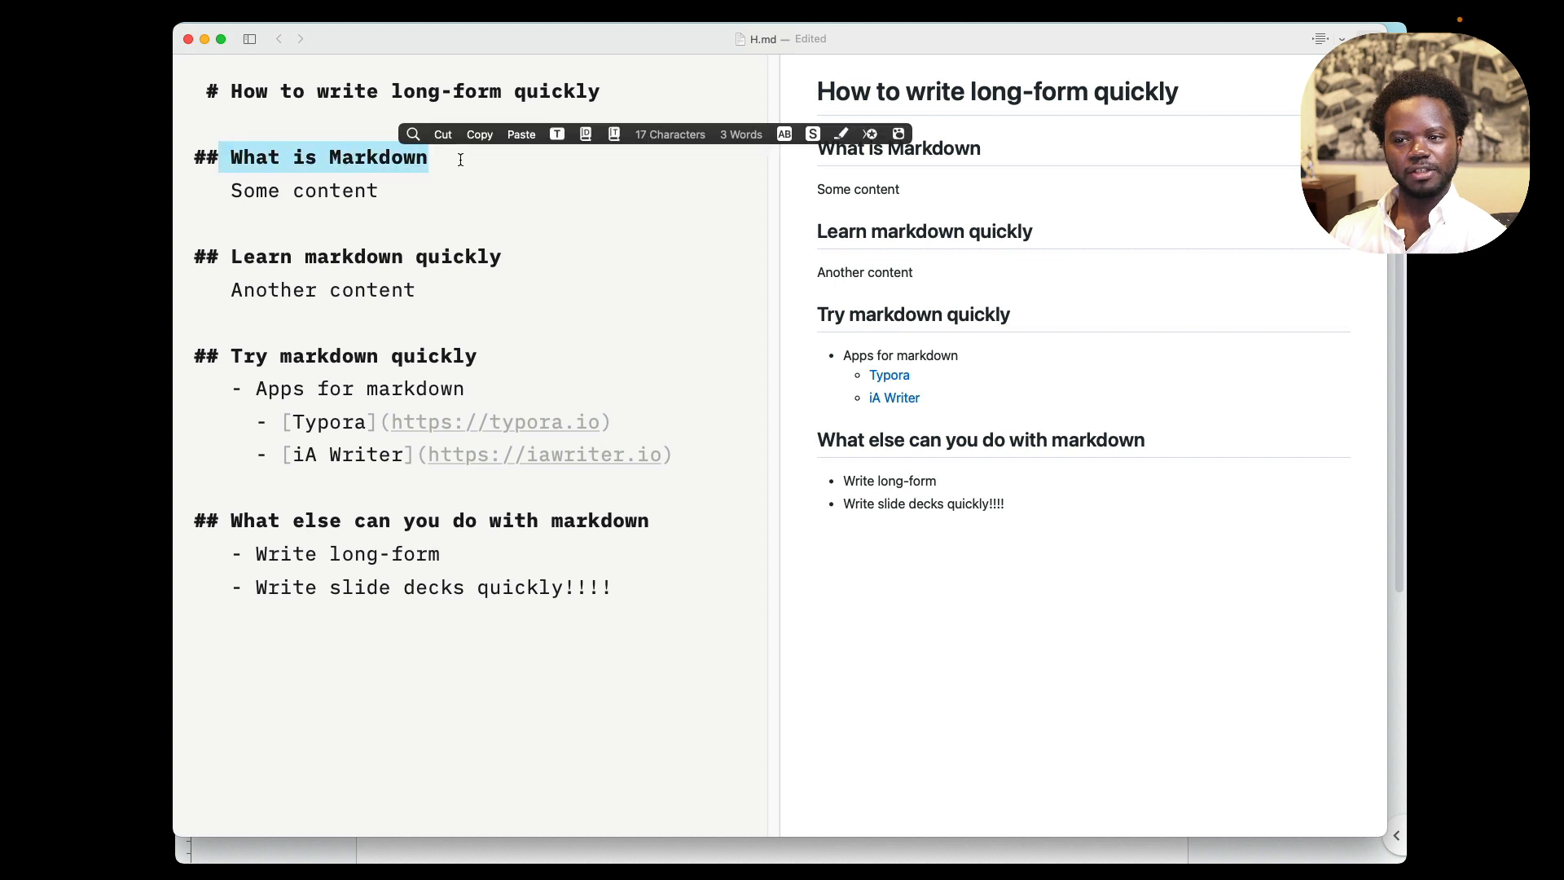
{"action": "left_click", "coordinate": [460, 159]}
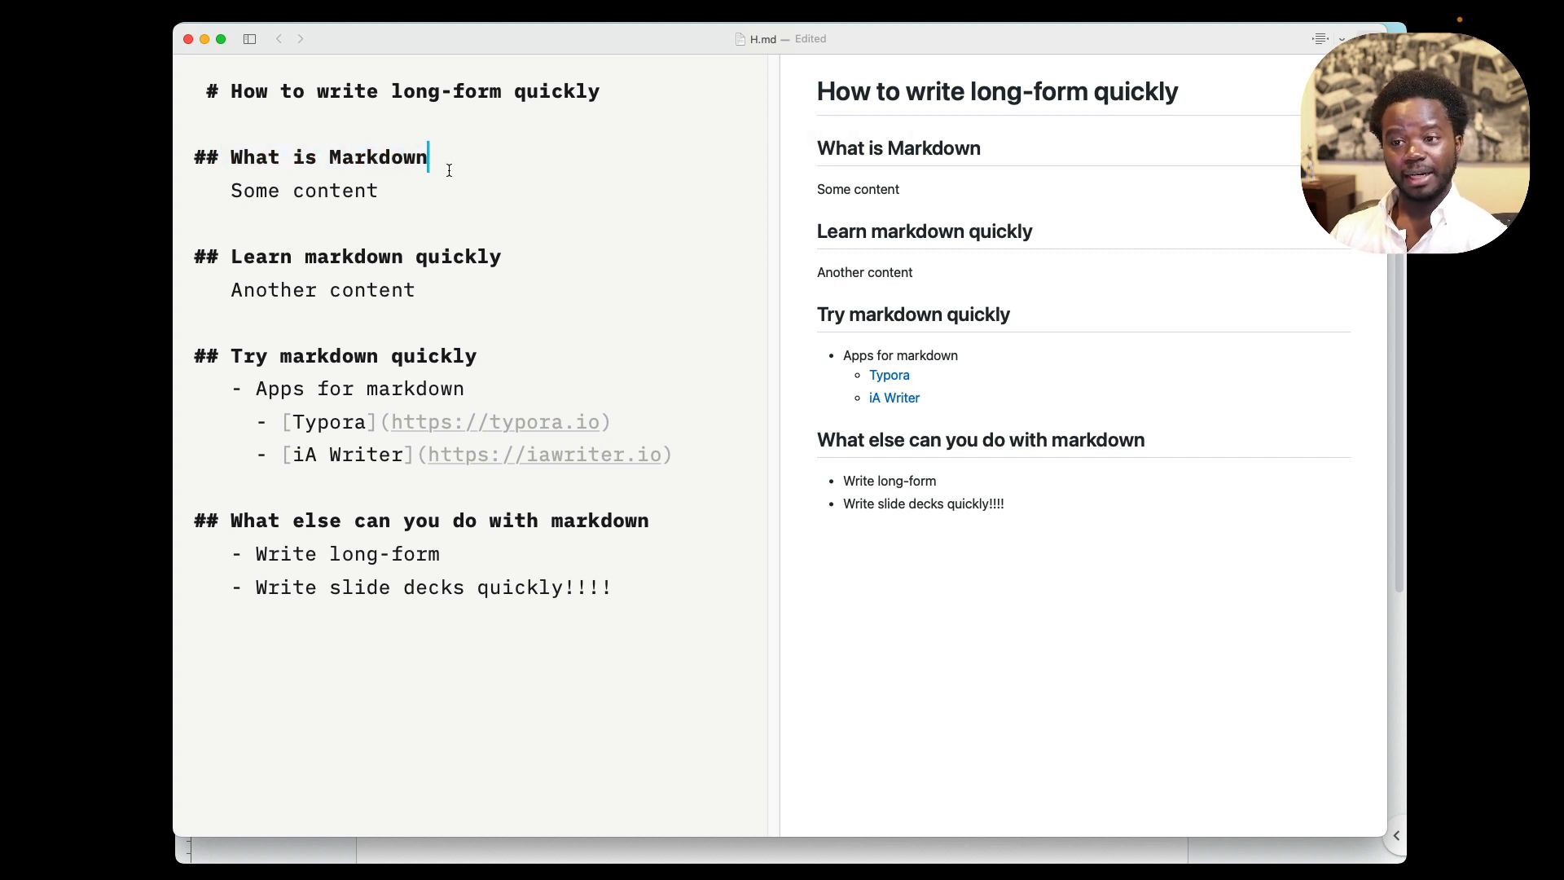
{"action": "left_click_drag", "start_coordinate": [503, 257], "coordinate": [231, 258]}
Replace the text "Another content" under the "Learn markdown quickly" heading with "You can learn the basics".
{"action": "double_click", "coordinate": [486, 303]}
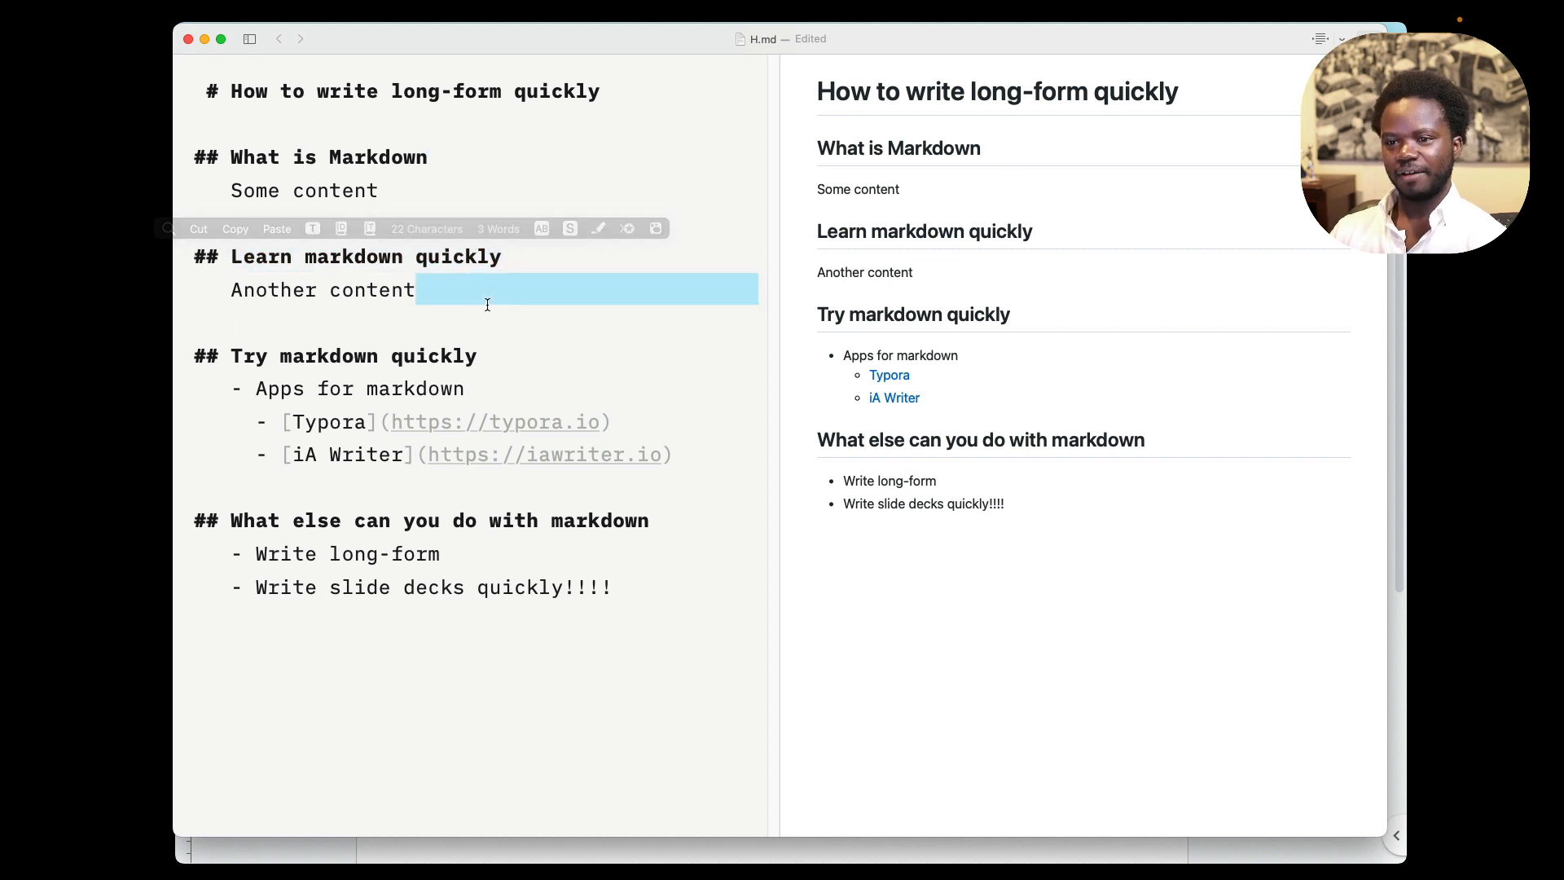
{"action": "key", "text": "Left"}
{"action": "type", "text": "."}
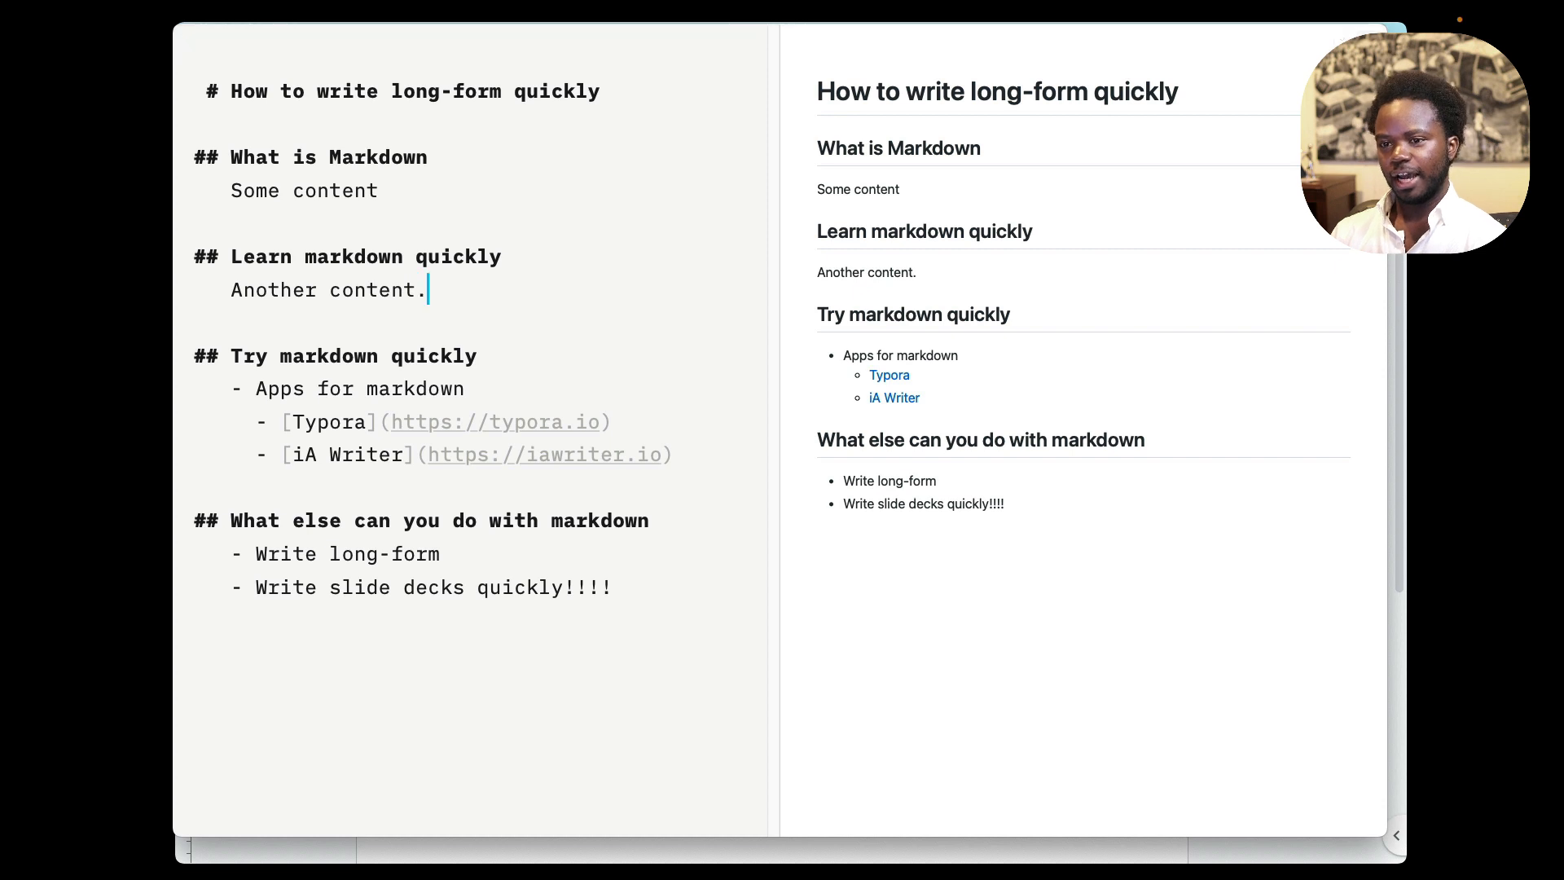
{"action": "key", "text": "BackSpace"}
{"action": "key", "text": "super+Left"}
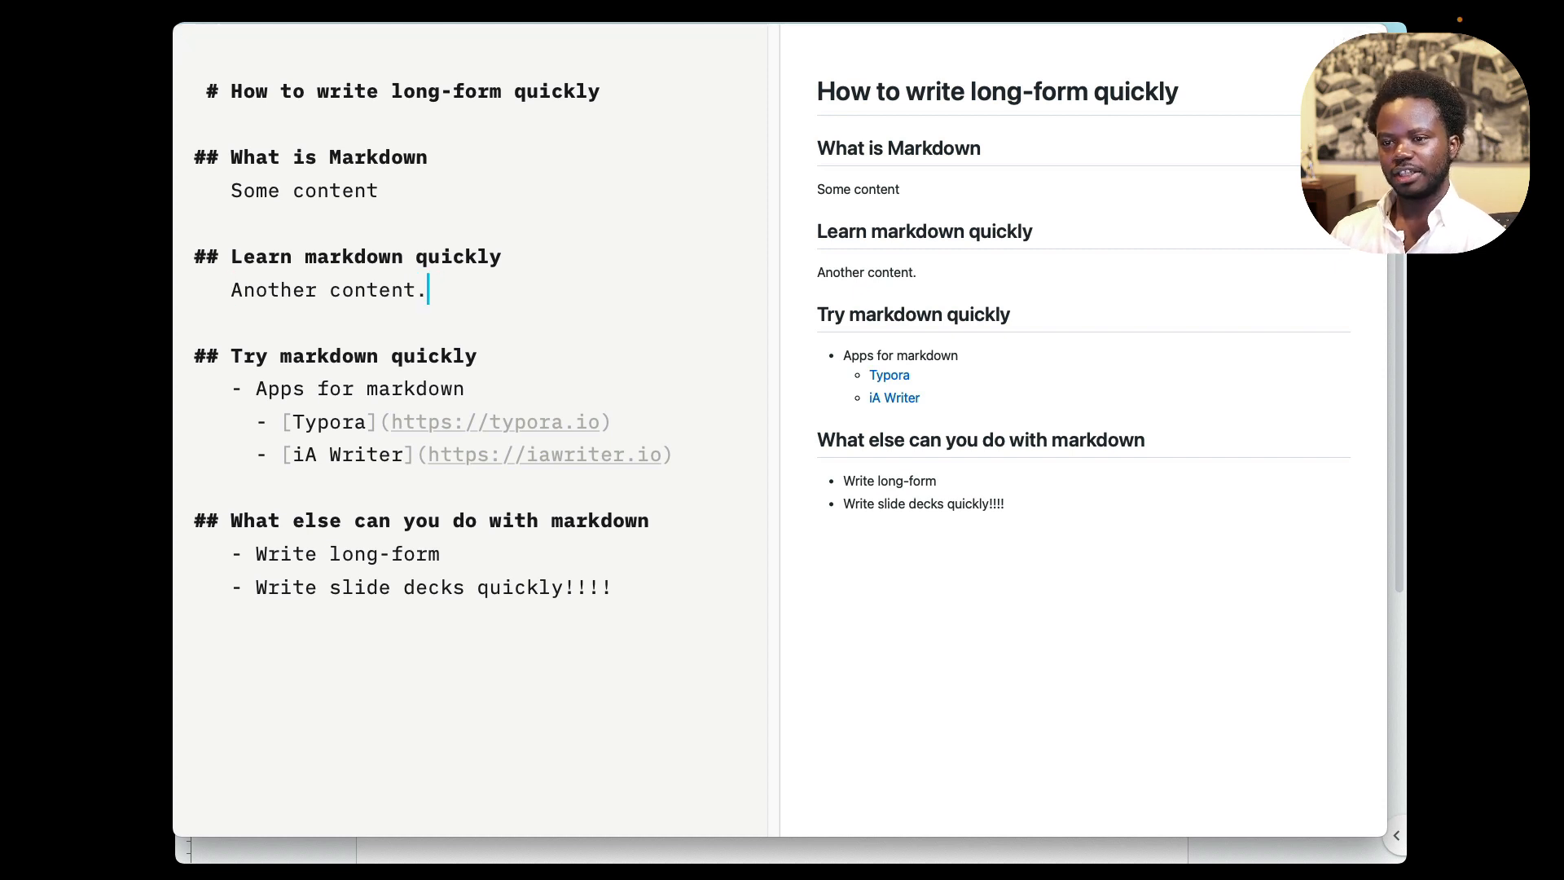
{"action": "key", "text": "BackSpace"}
{"action": "key", "text": "super+Left"}
{"action": "key", "text": "shift+Down"}
{"action": "key", "text": "shift+Left"}
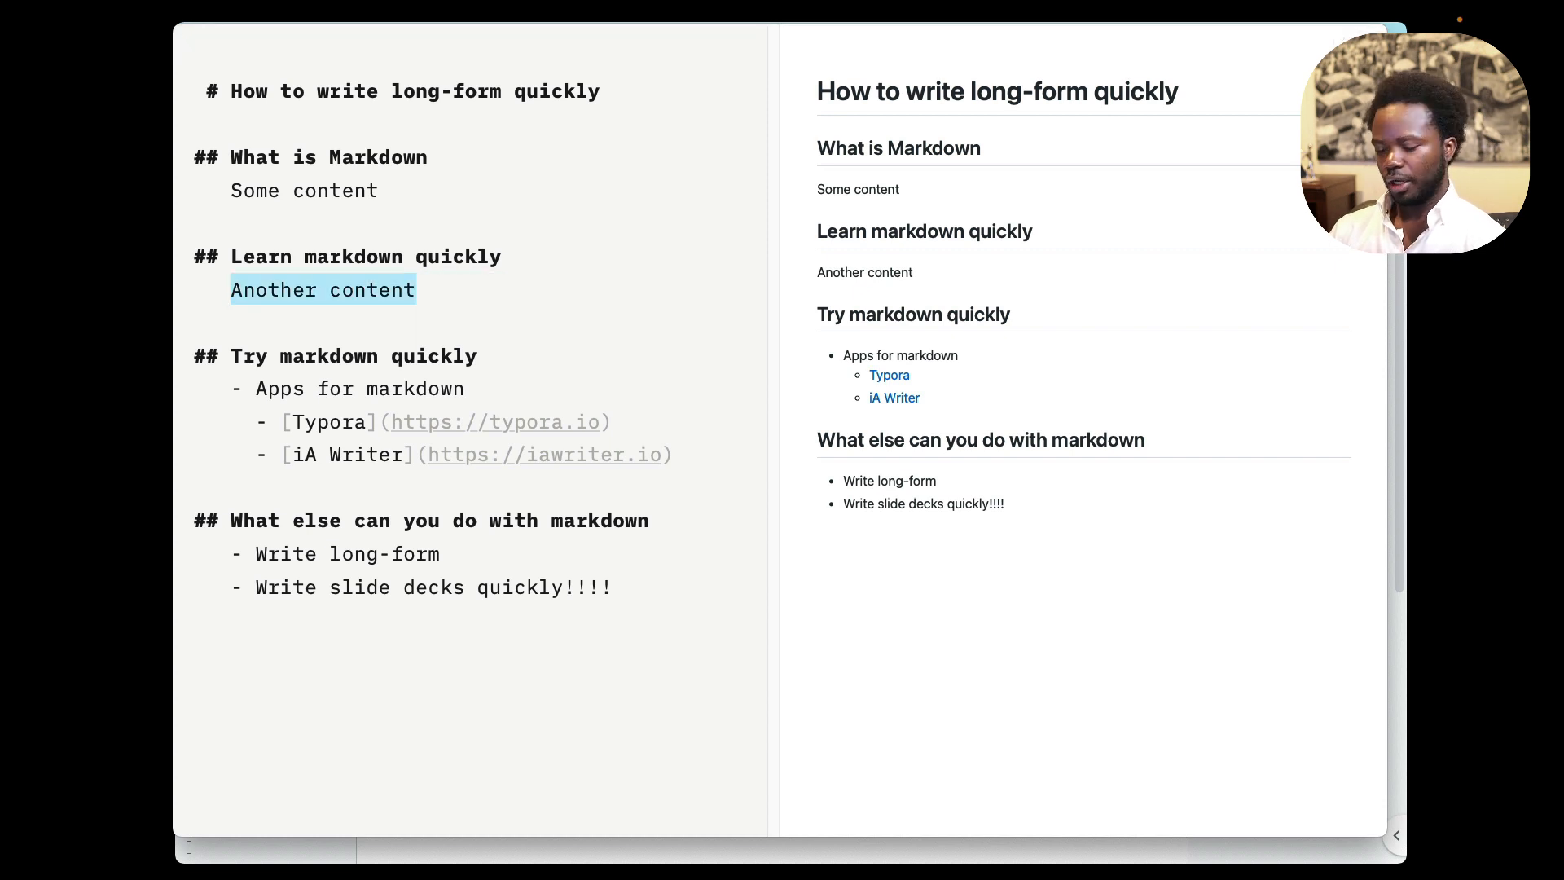
{"action": "type", "text": "You can l"}
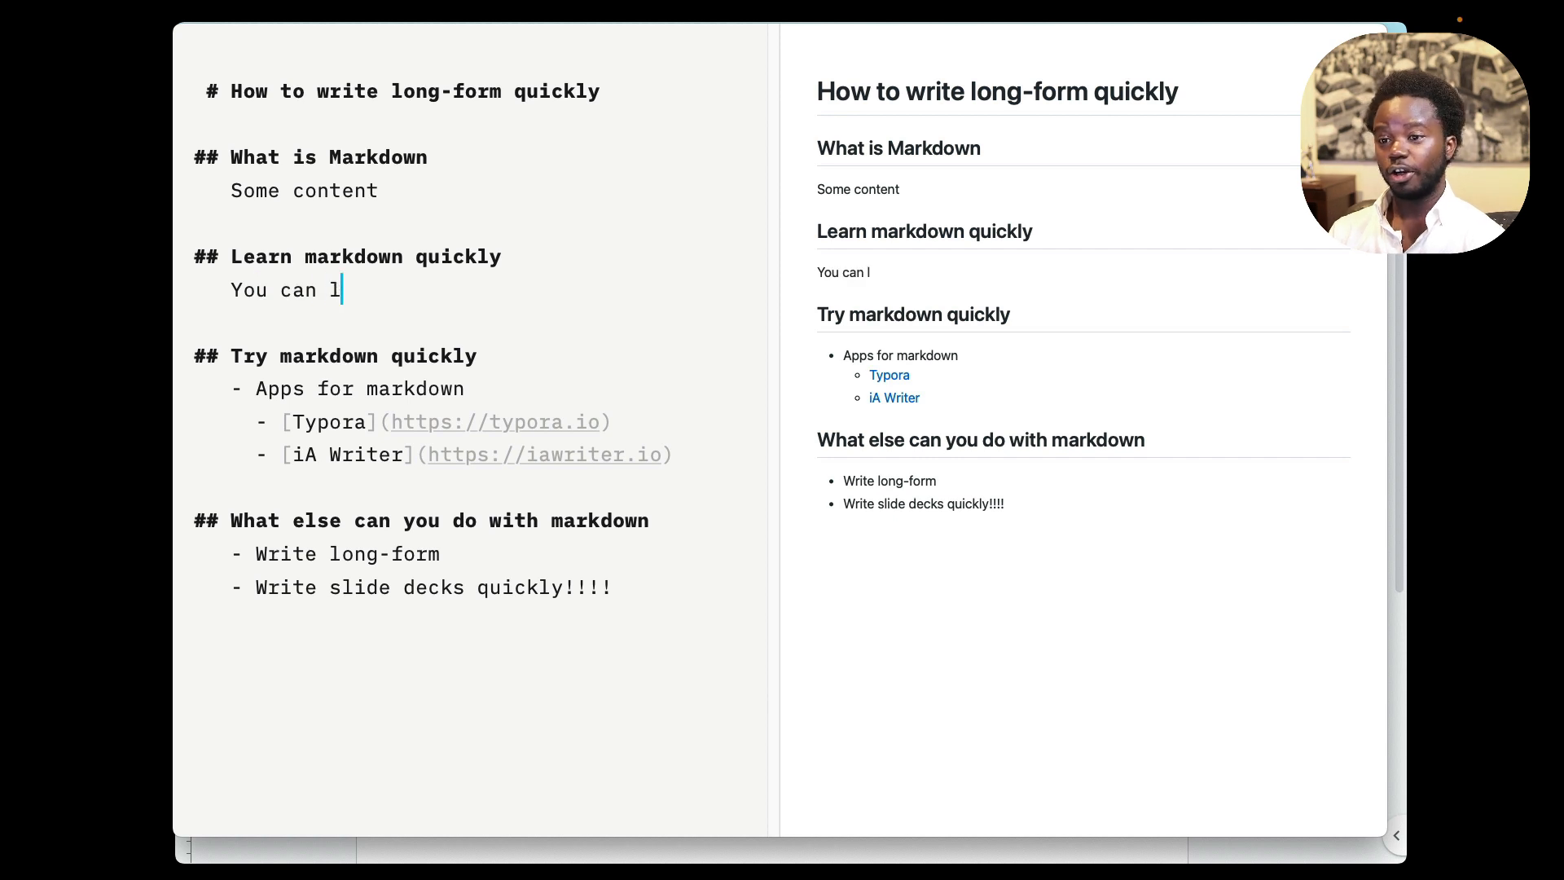
{"action": "type", "text": "earn the"}
{"action": "key", "text": "BackSpace"}
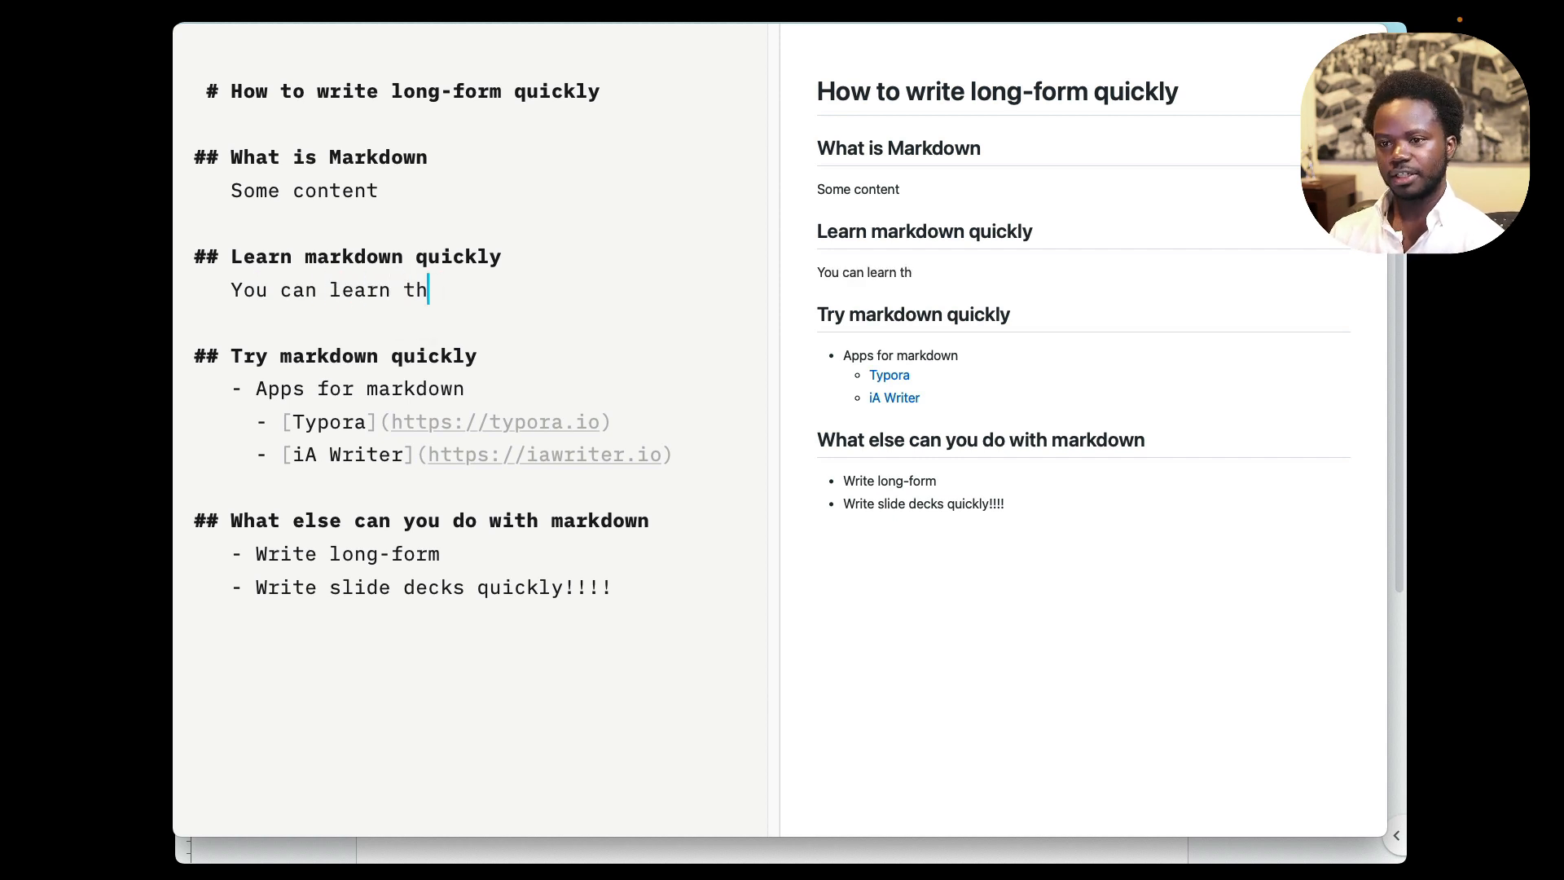
{"action": "type", "text": "e basics"}
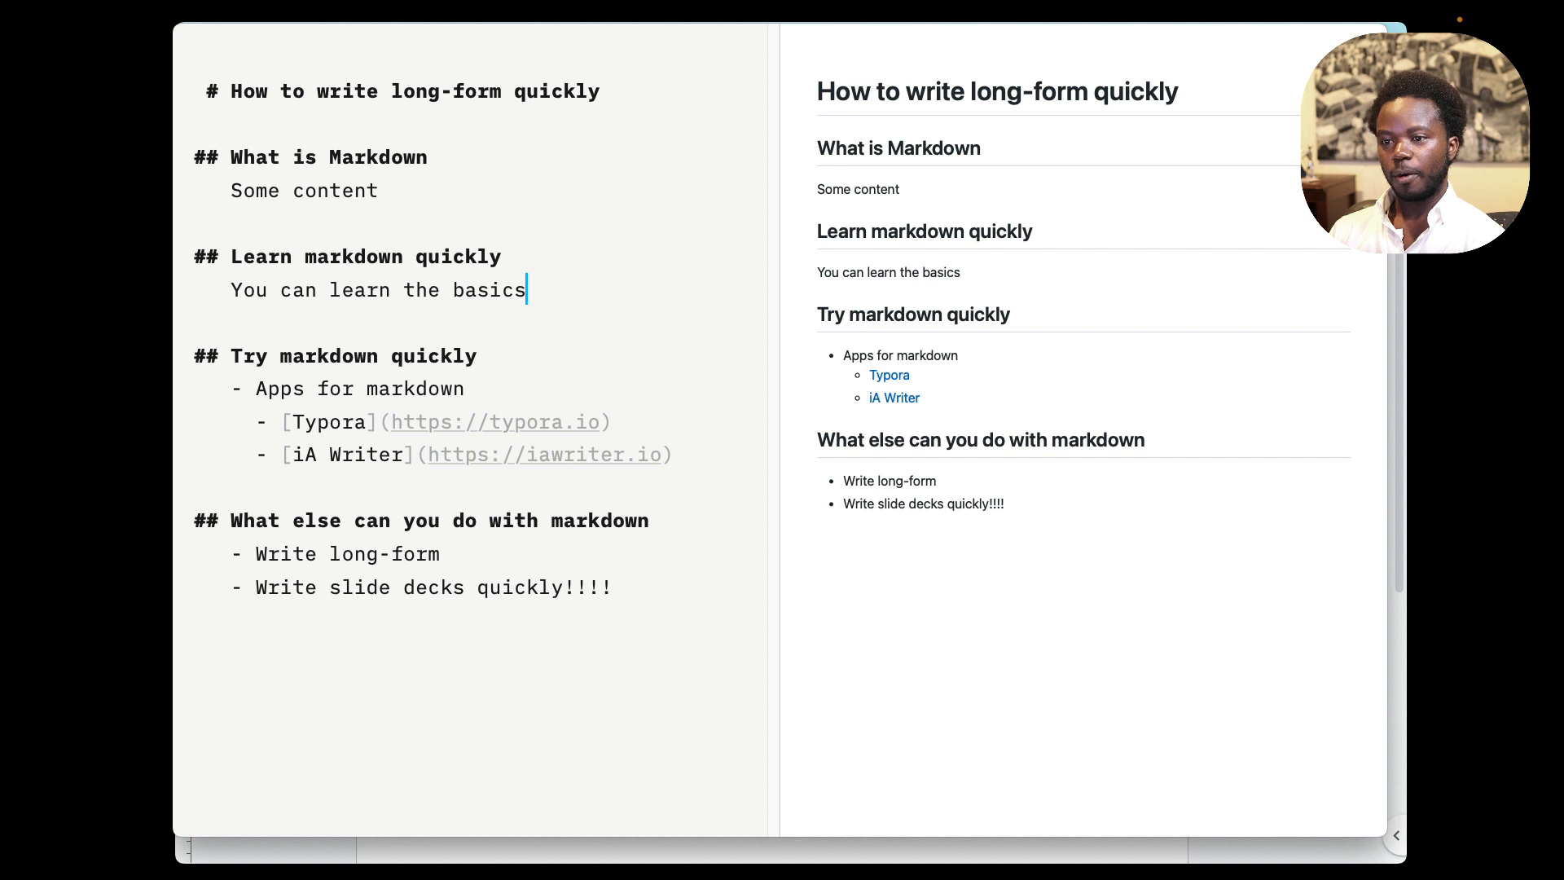
Switch to Brave Browser and load google.com in a new tab.
{"action": "key", "text": "super+Tab"}
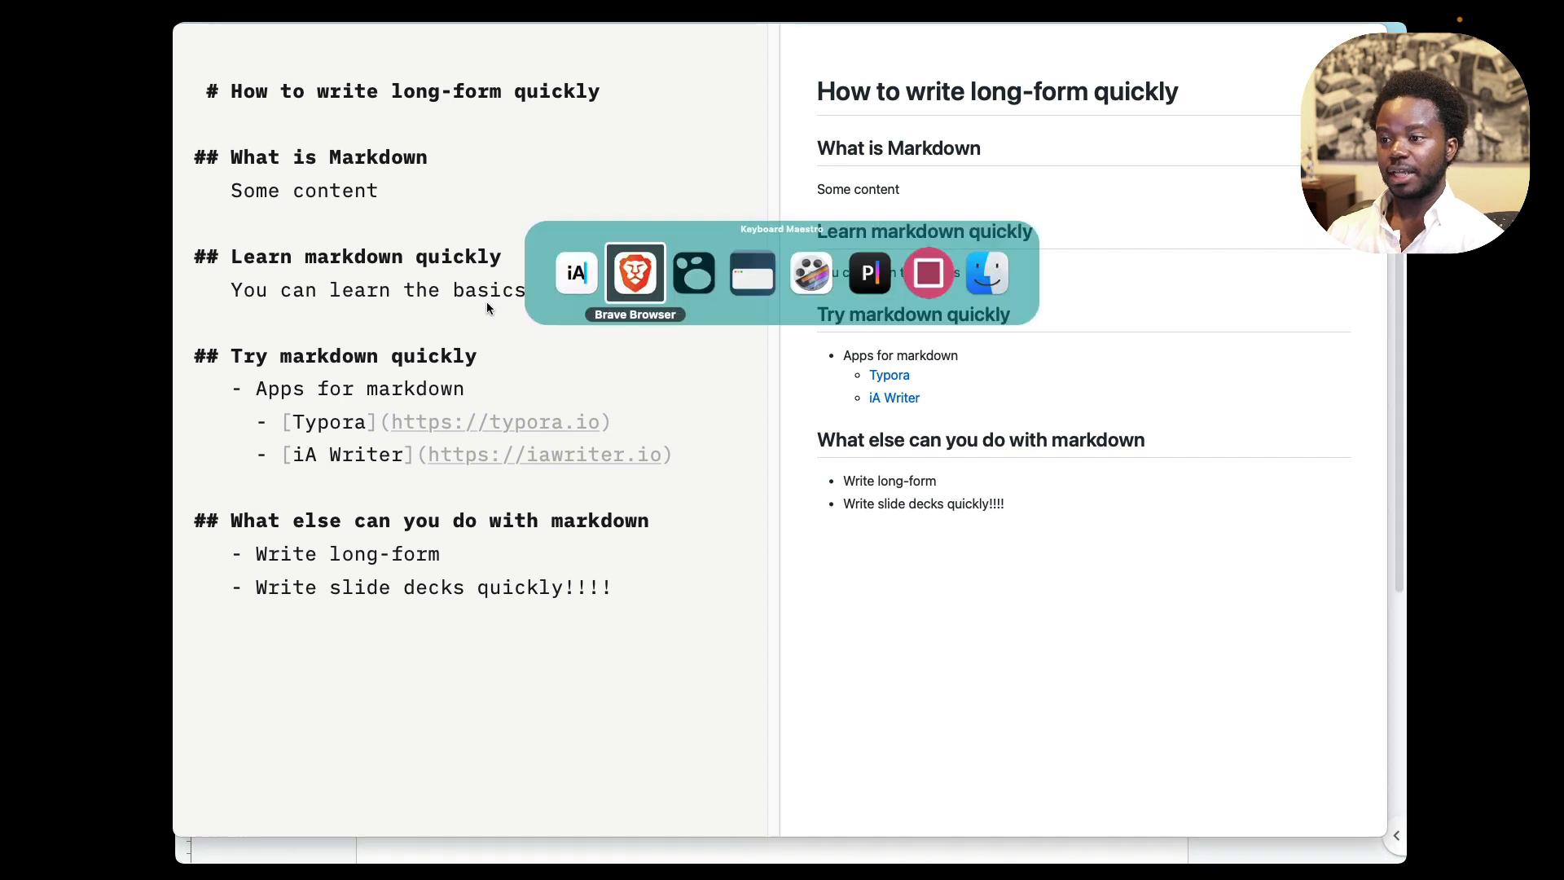
{"action": "left_click", "coordinate": [632, 274]}
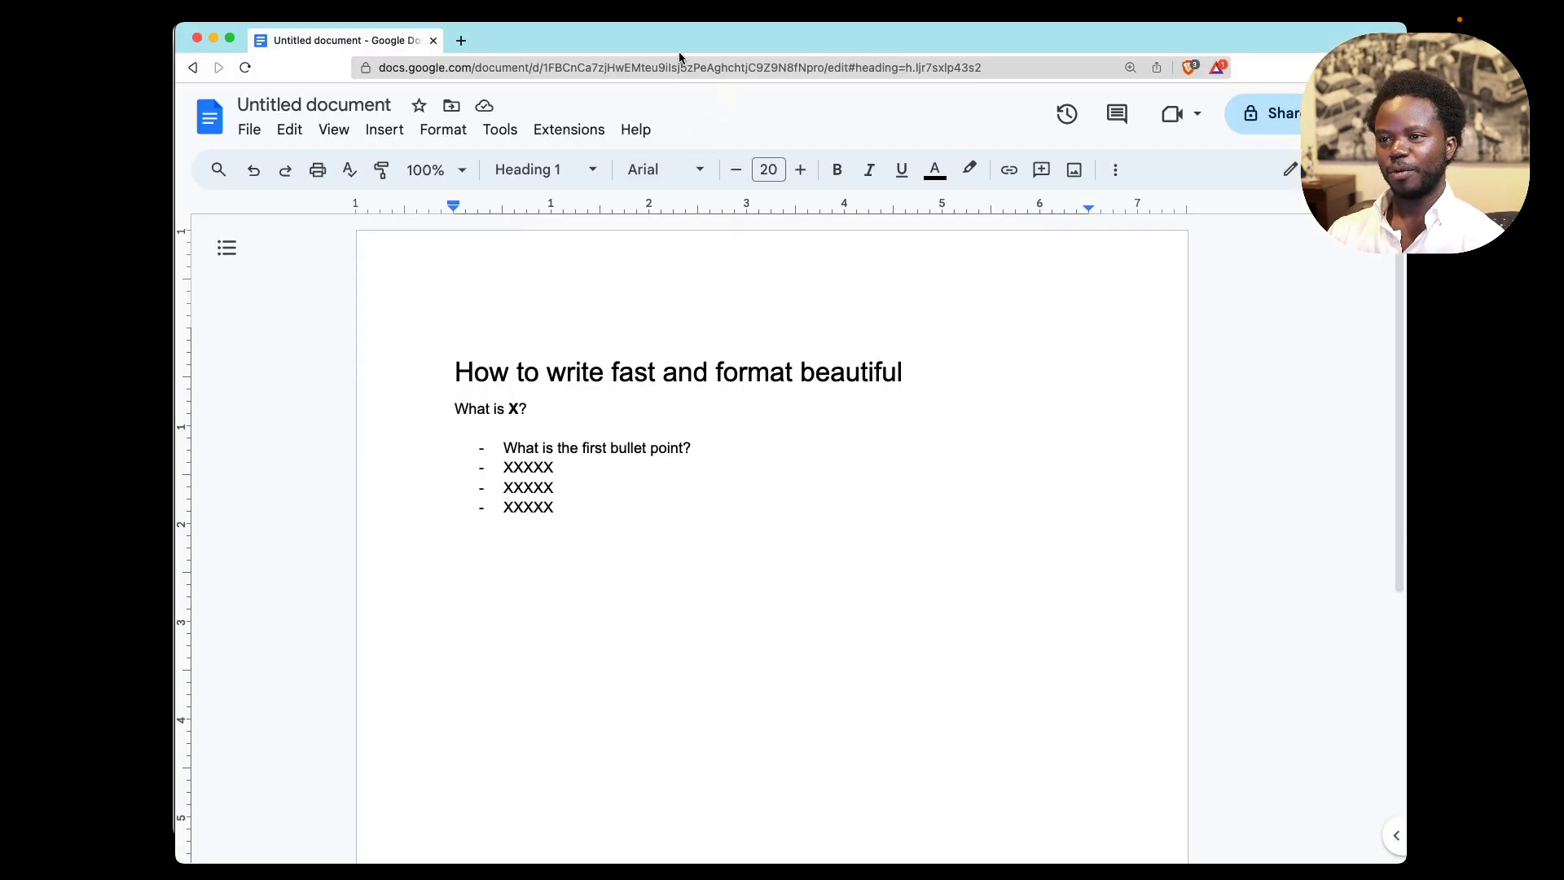
{"action": "left_click", "coordinate": [461, 40]}
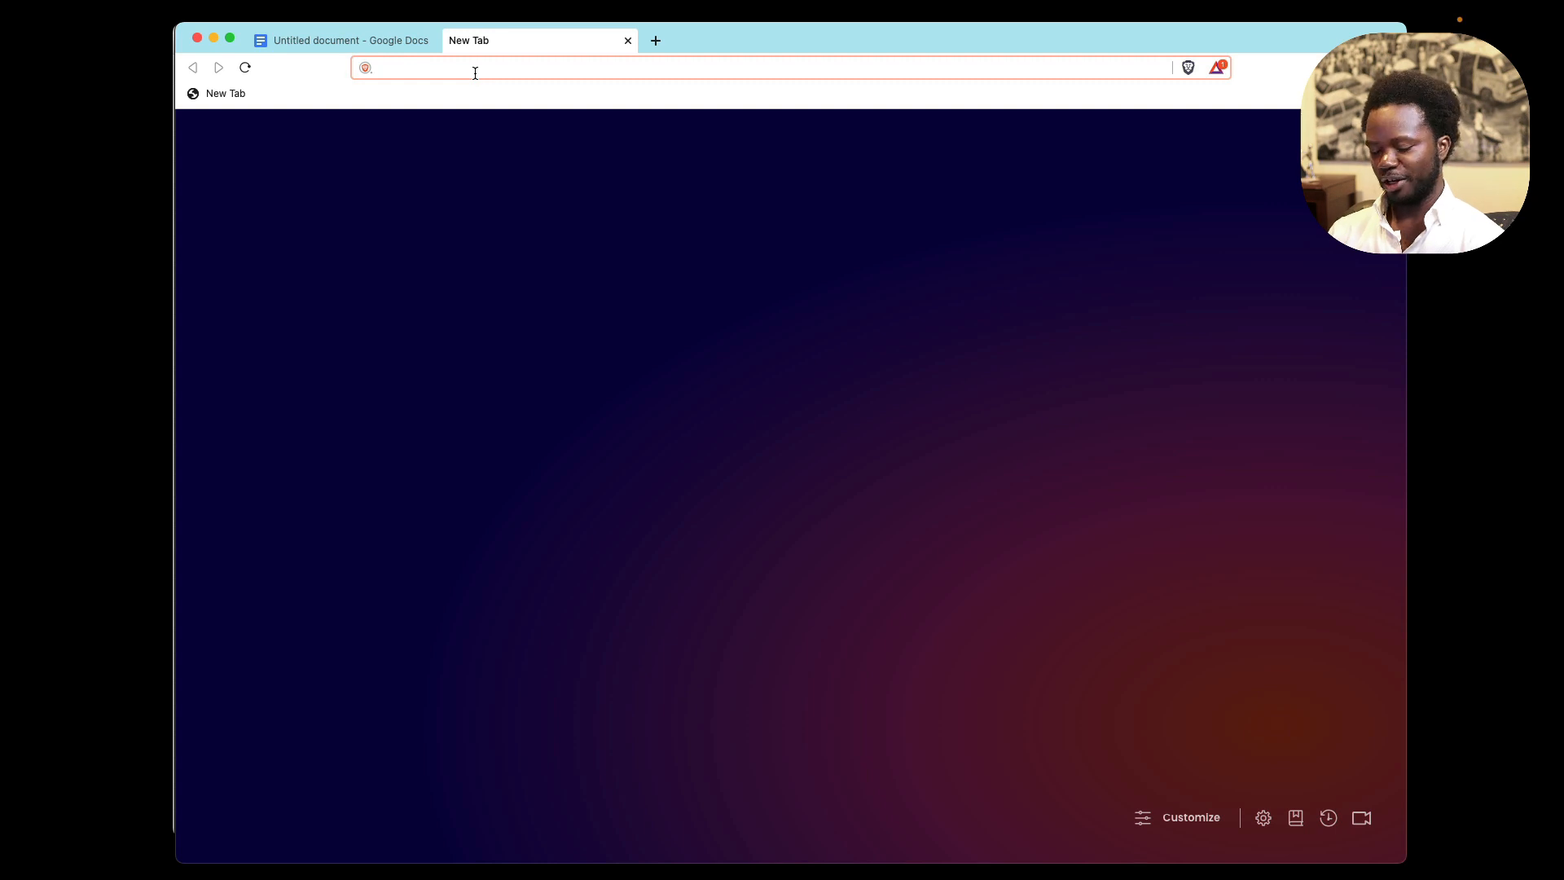
{"action": "type", "text": "google.com"}
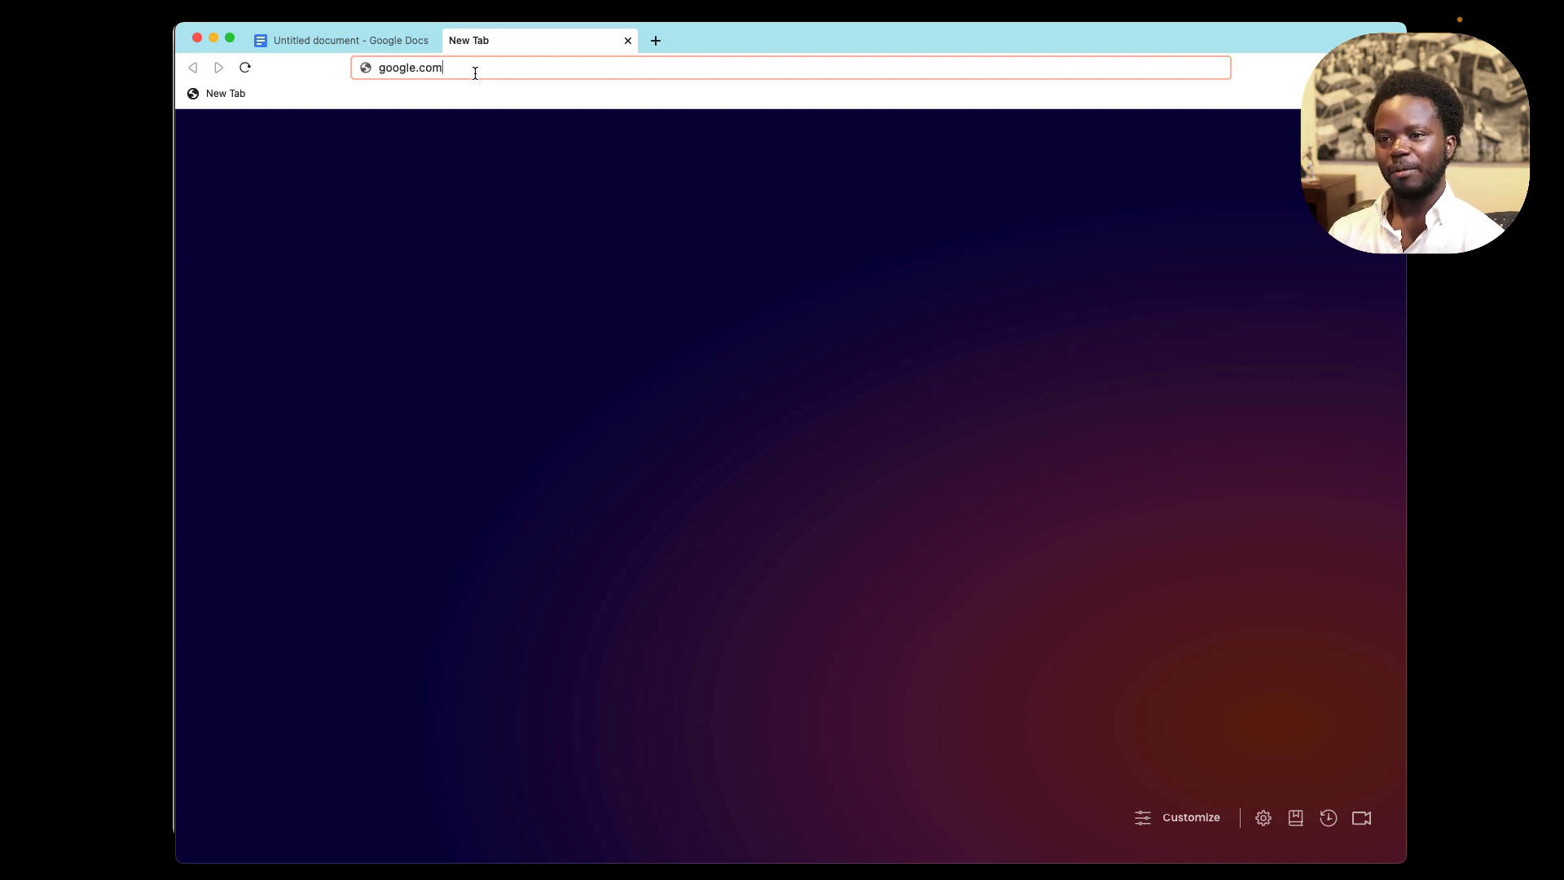
{"action": "key", "text": "Return"}
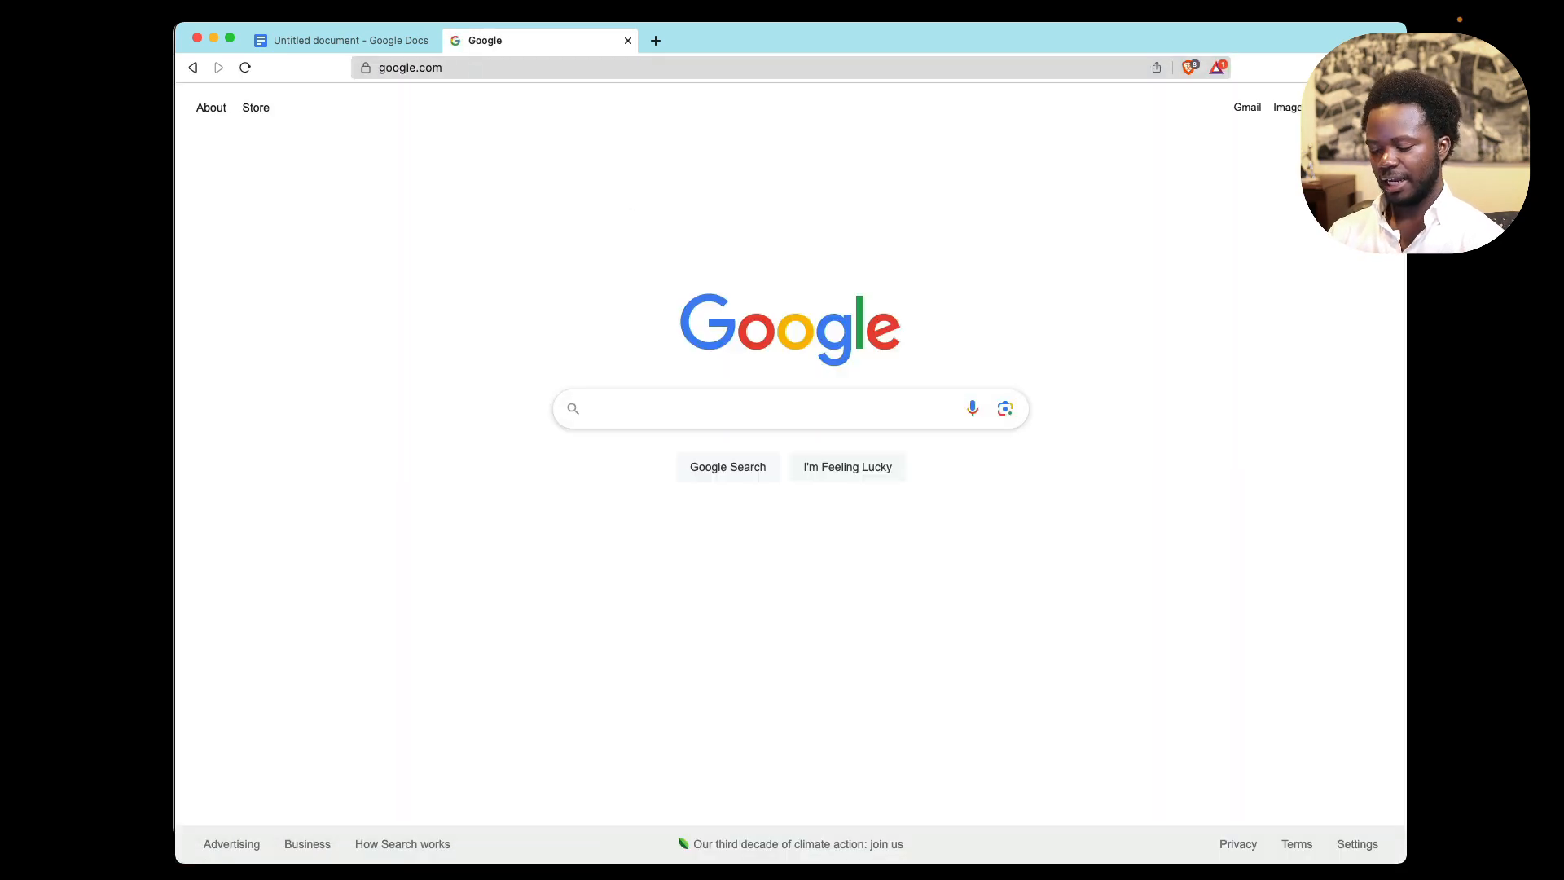
Search Google for "learn x in y markdown" and open the "Where X=markdown" result from Learn X in Y Minutes.
{"action": "type", "text": "learn x i"}
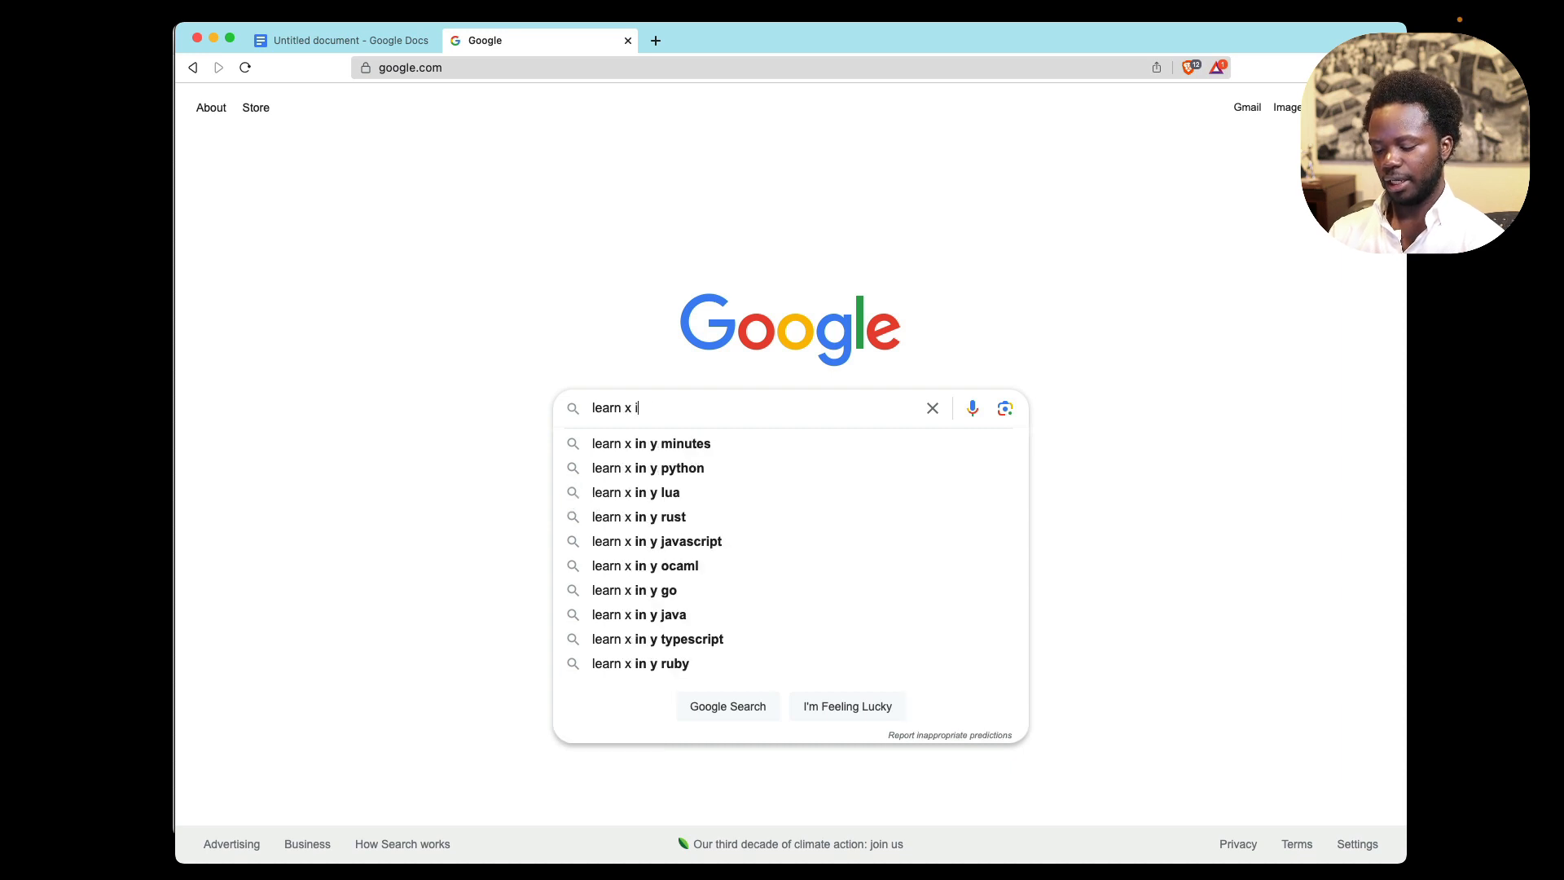
{"action": "type", "text": "n y markdown"}
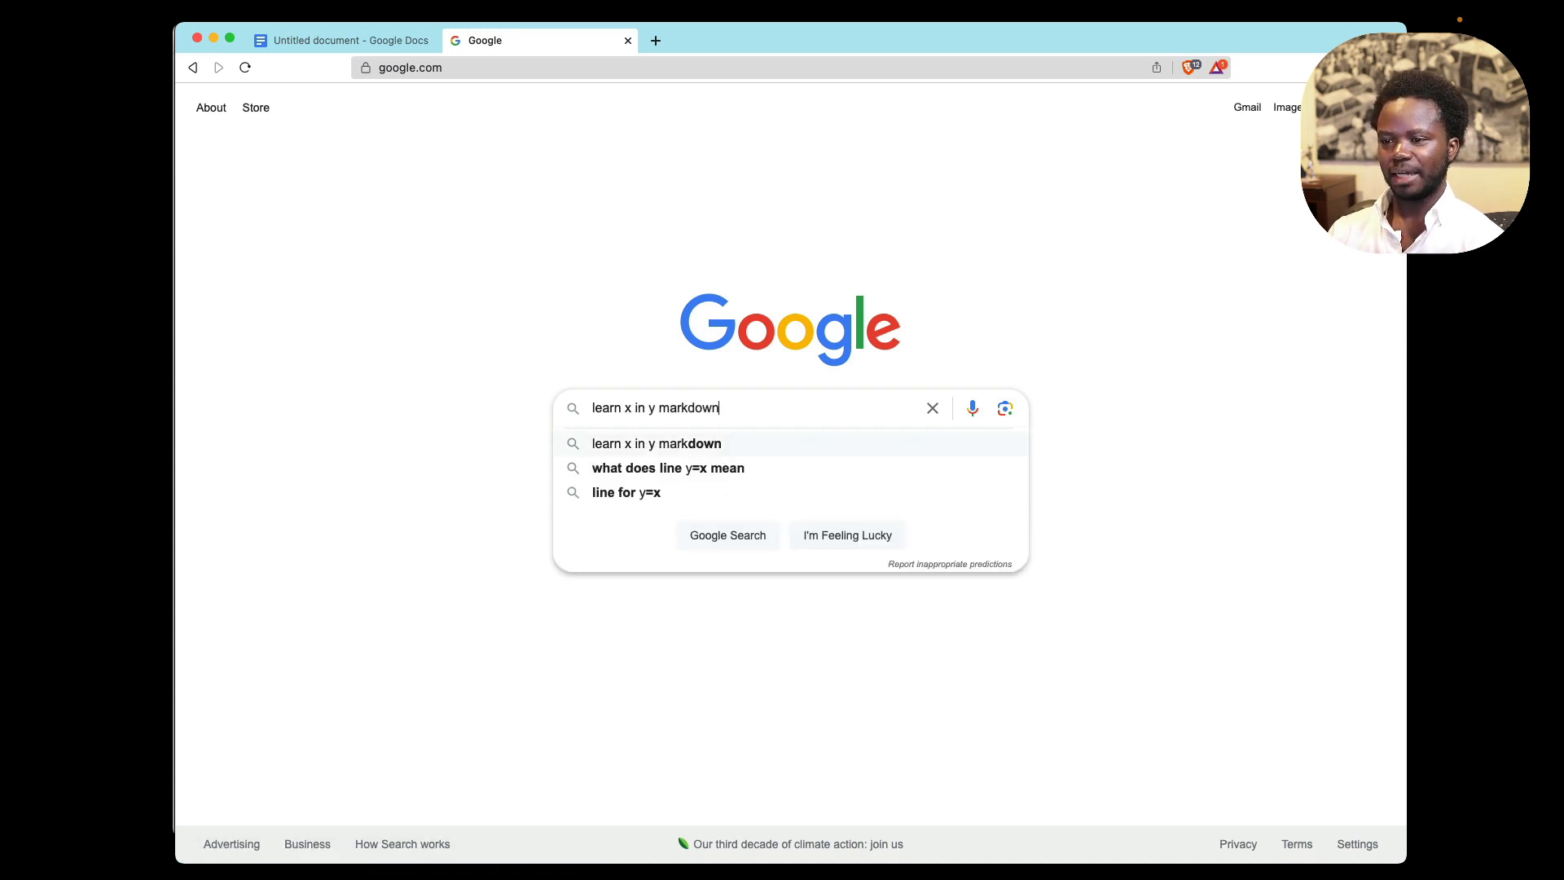
{"action": "key", "text": "Return"}
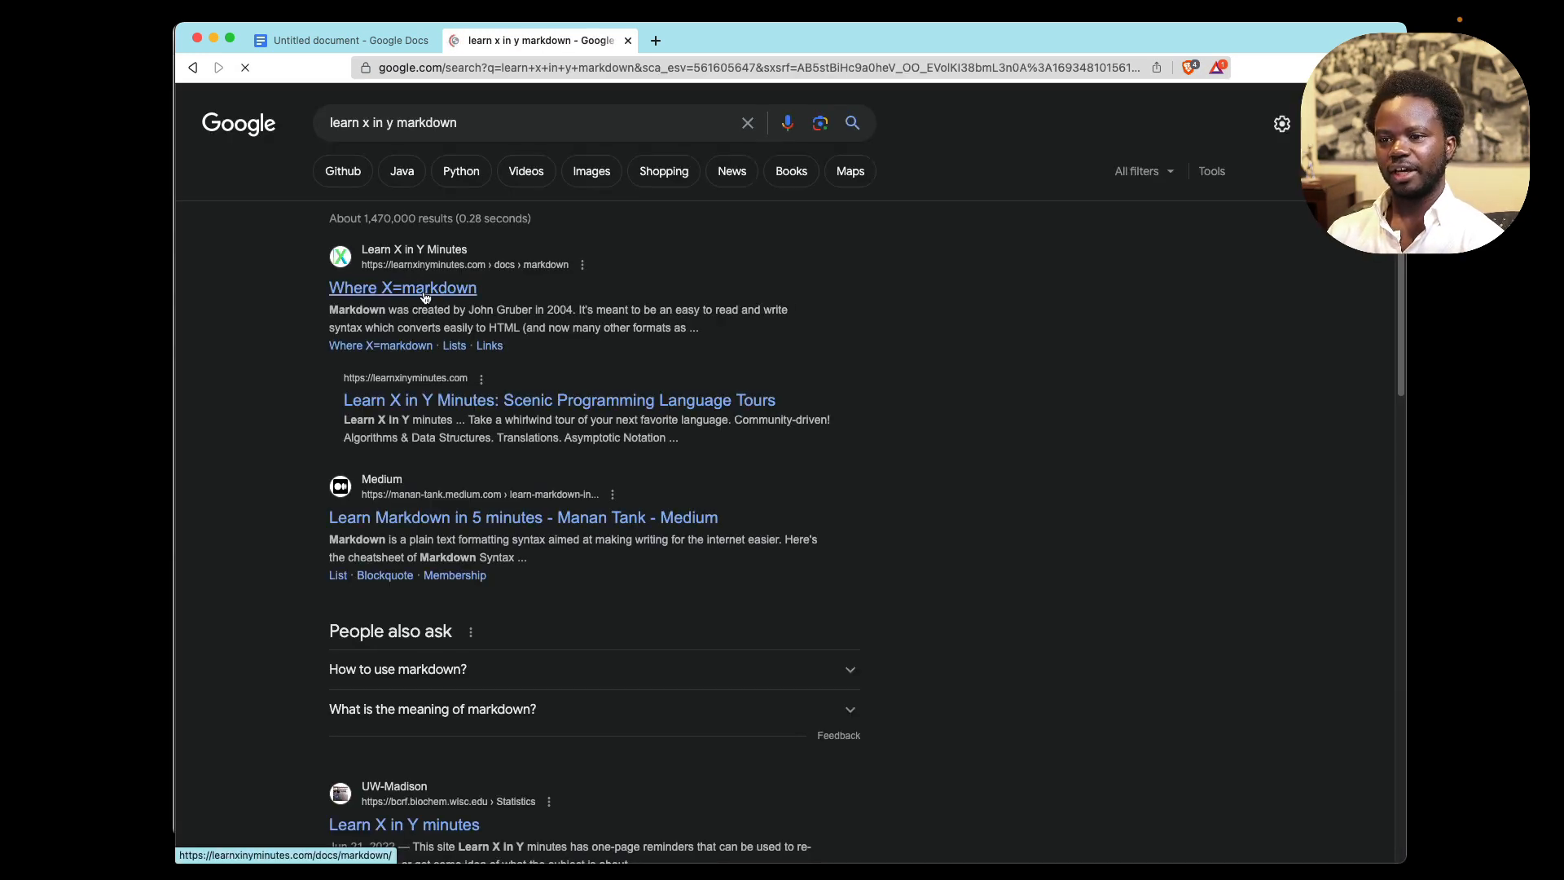
{"action": "left_click", "coordinate": [424, 292]}
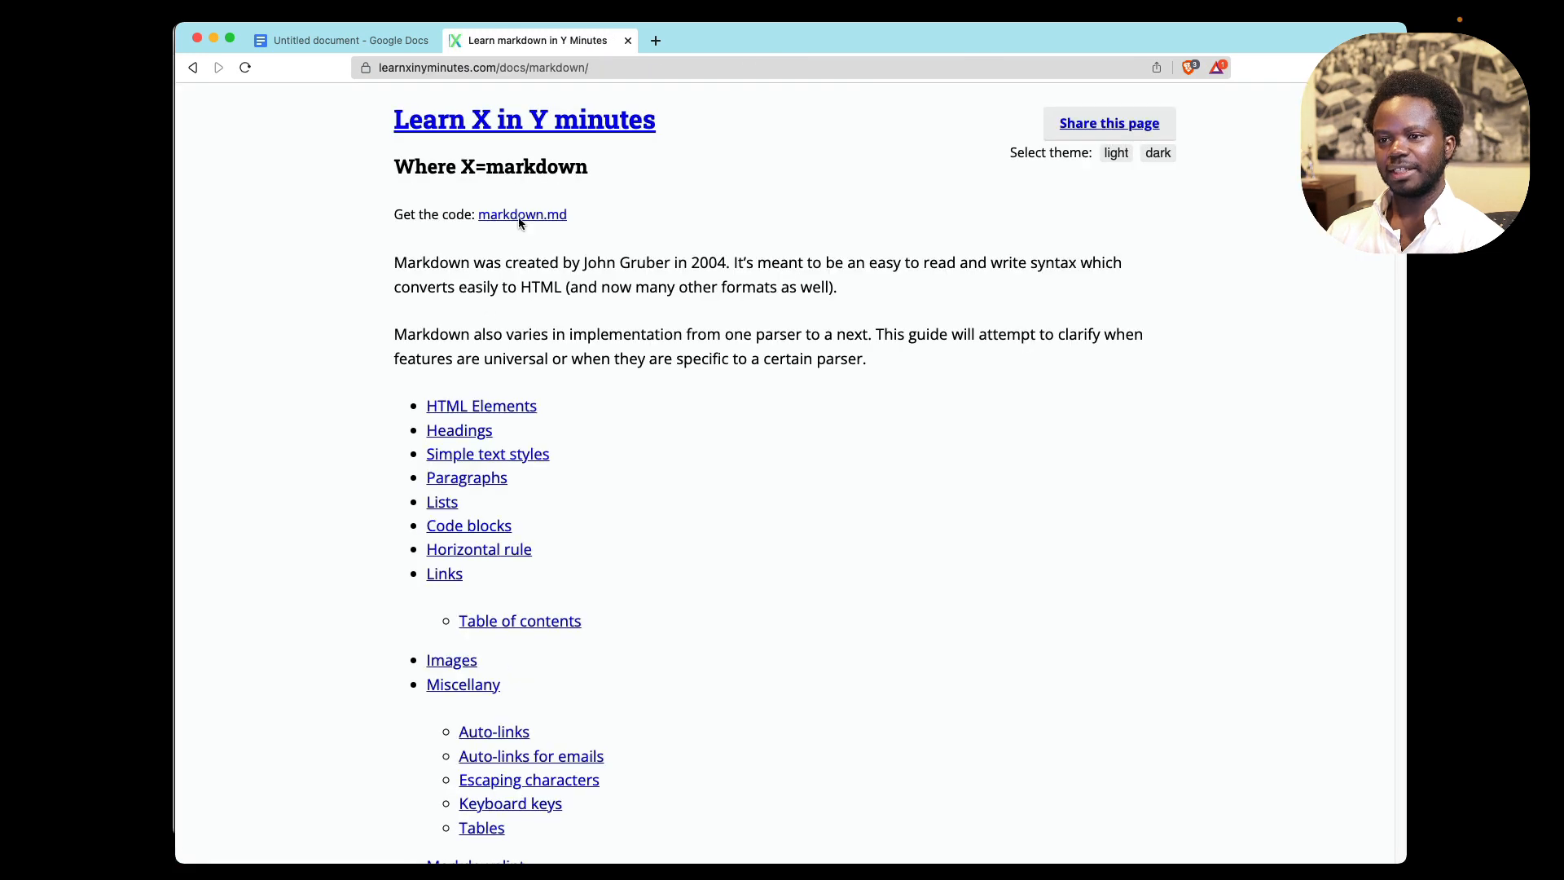
Copy the address of the Learn X in Y Minutes markdown page and switch to iA Writer.
{"action": "left_click", "coordinate": [504, 68]}
{"action": "key", "text": "super+c"}
{"action": "left_click", "coordinate": [346, 49]}
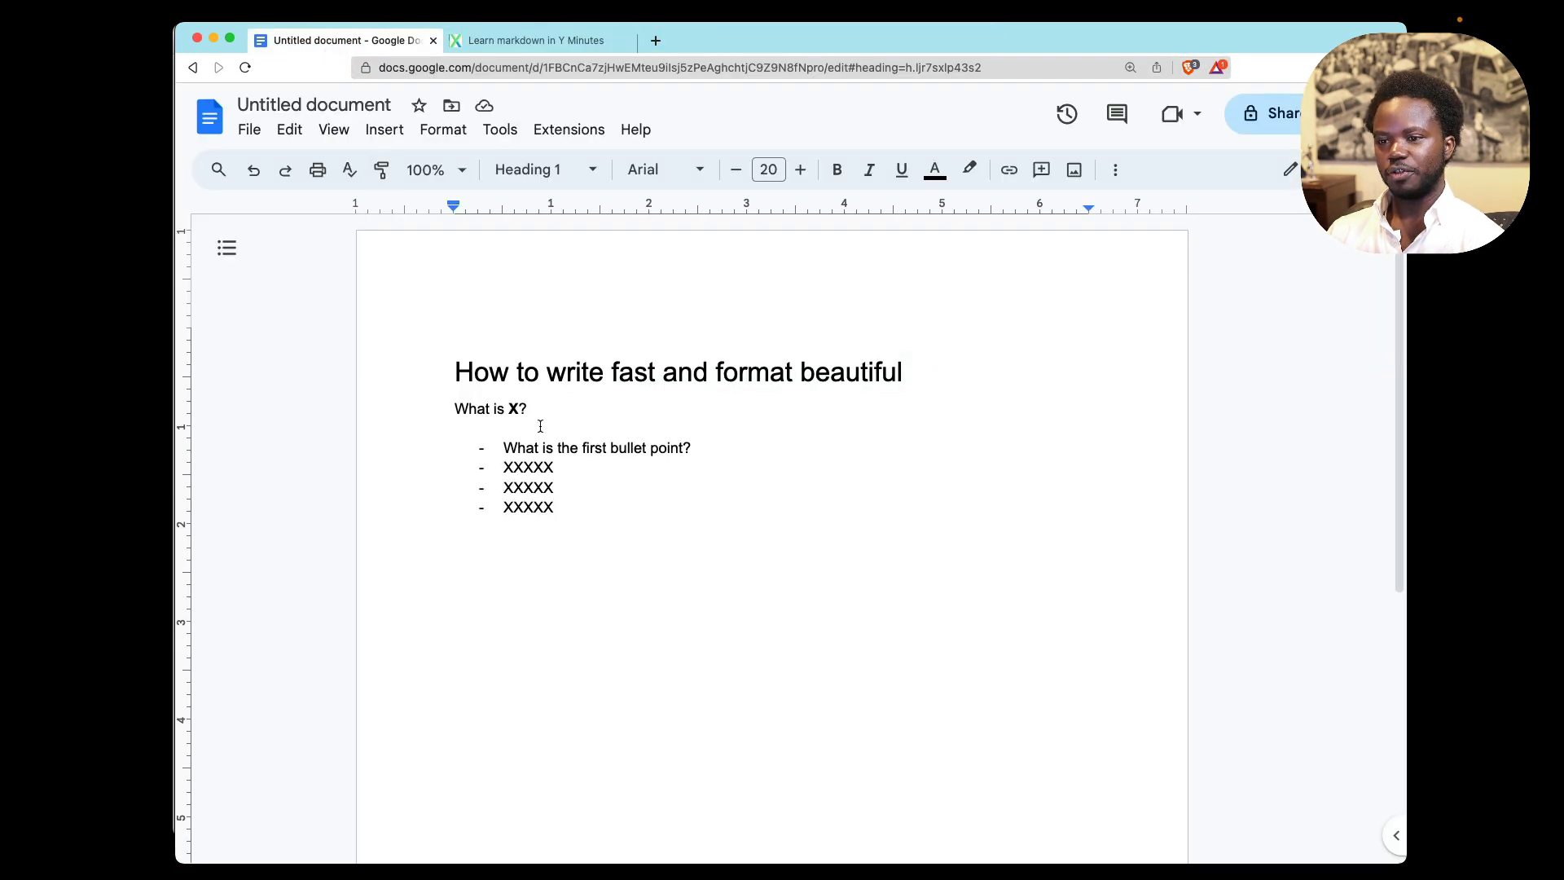
{"action": "key", "text": "super+Tab"}
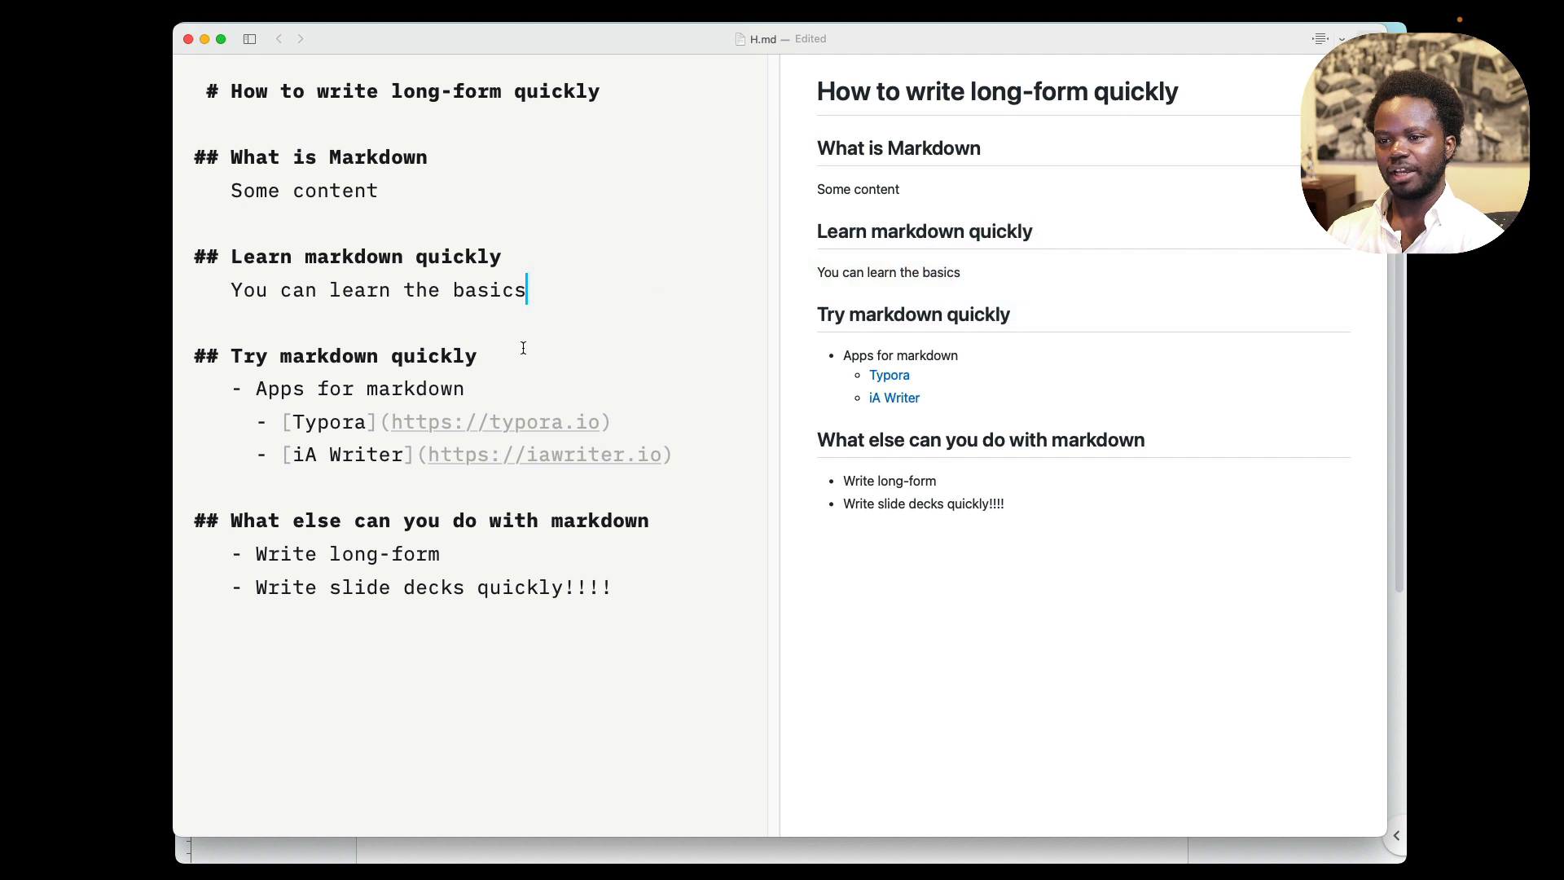
Append "from here" to the "You can learn the basics" line and turn those words into a link to the copied address.
{"action": "type", "text": "from here"}
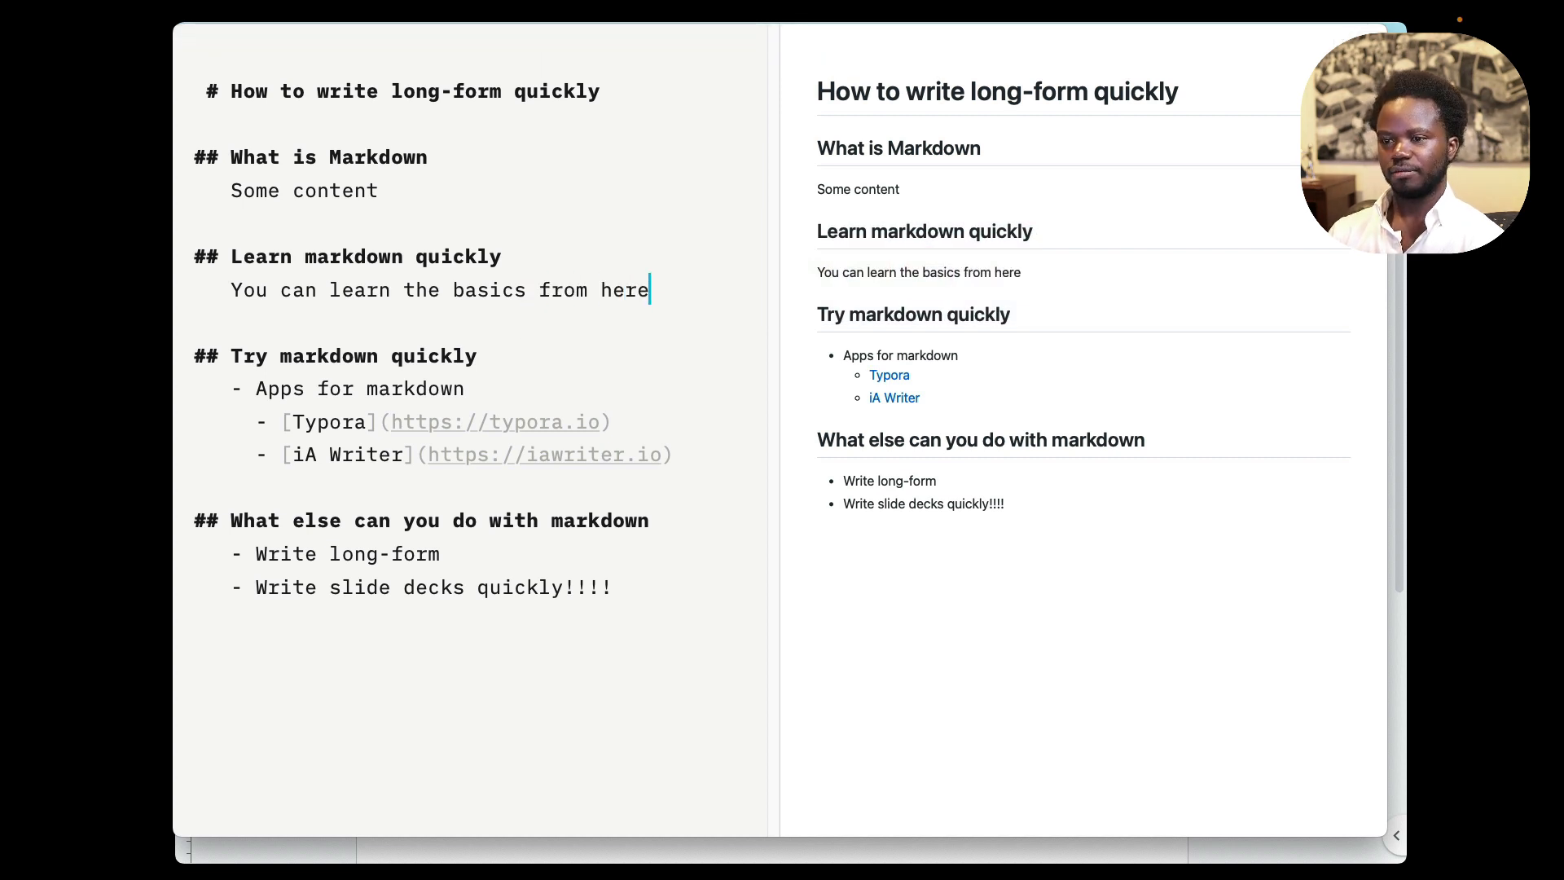
{"action": "key", "text": "shift+alt+Left"}
{"action": "key", "text": "shift+alt+Left"}
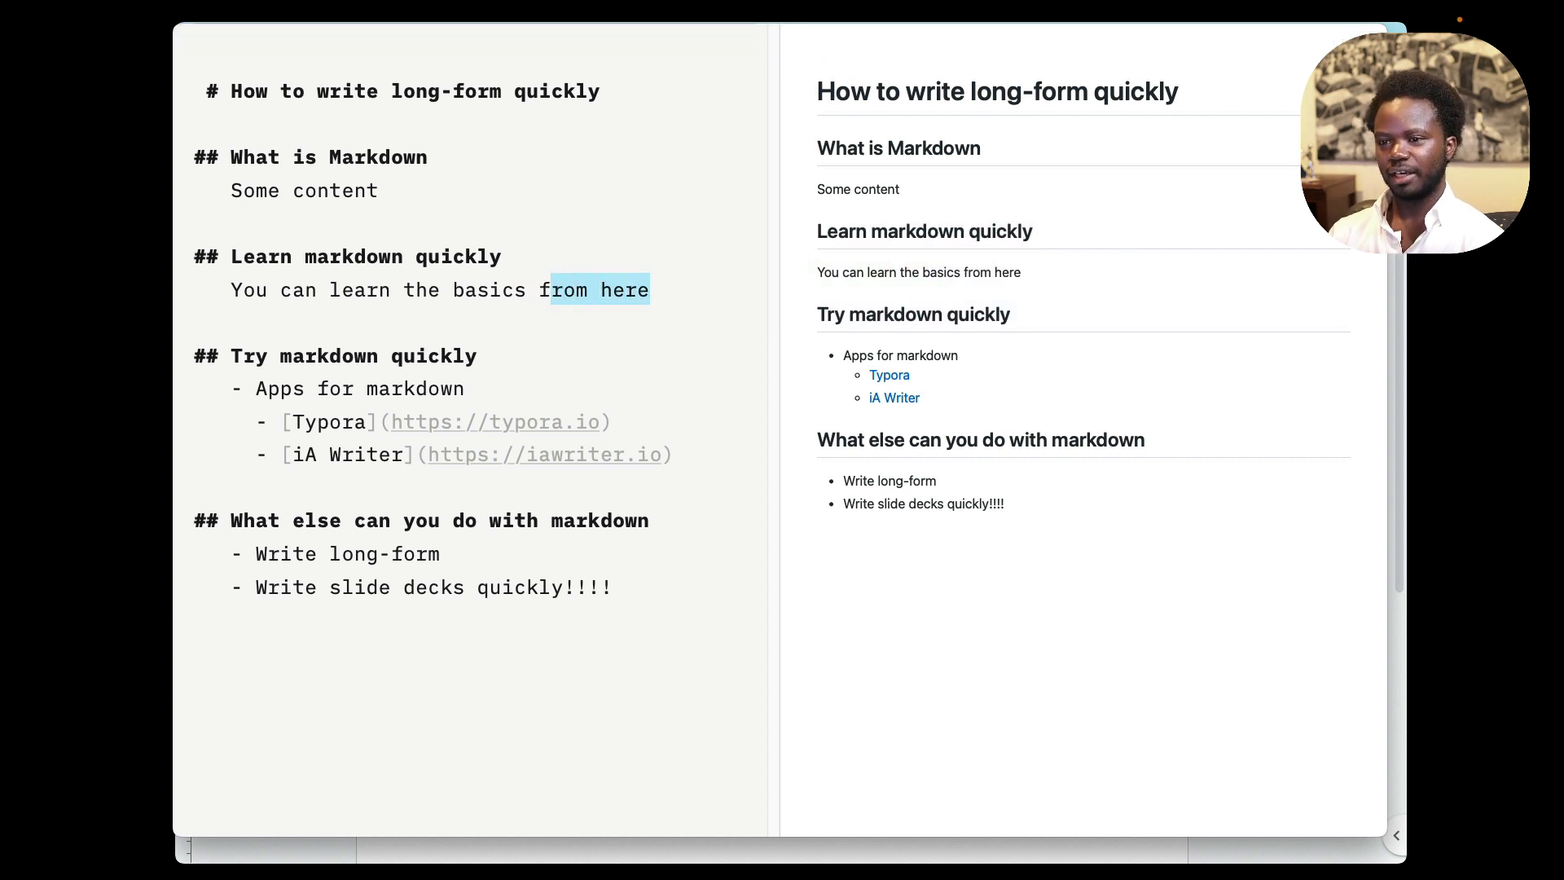
{"action": "key", "text": "Left"}
{"action": "key", "text": "shift+alt+Right"}
{"action": "key", "text": "shift+Right"}
{"action": "key", "text": "shift+Right"}
{"action": "key", "text": "shift+Right"}
{"action": "key", "text": "shift+Right"}
{"action": "key", "text": "shift+Right"}
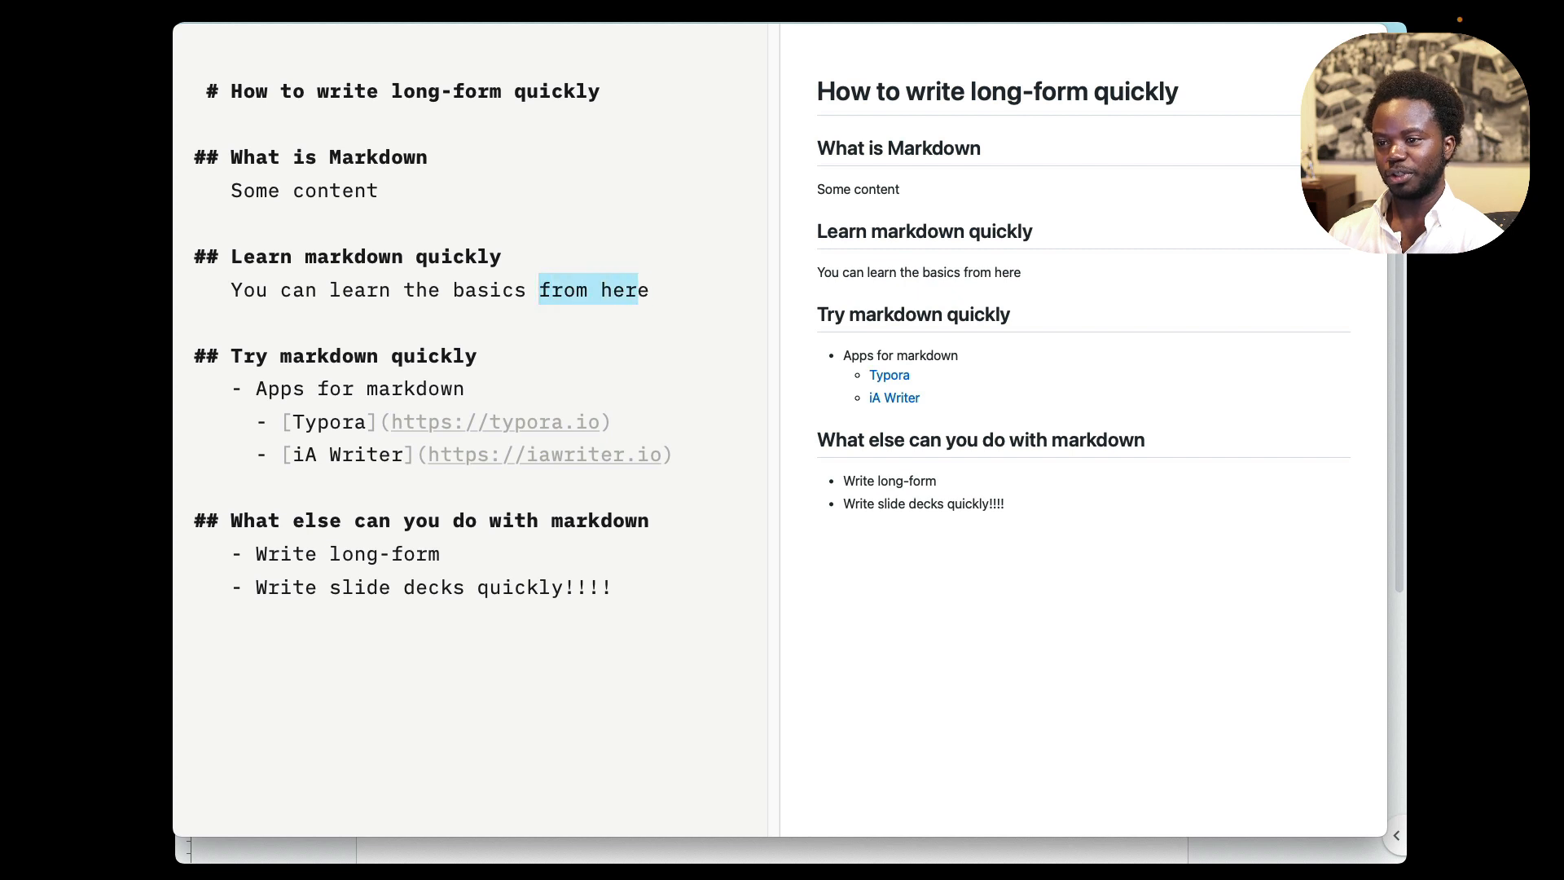
{"action": "key", "text": "super+v"}
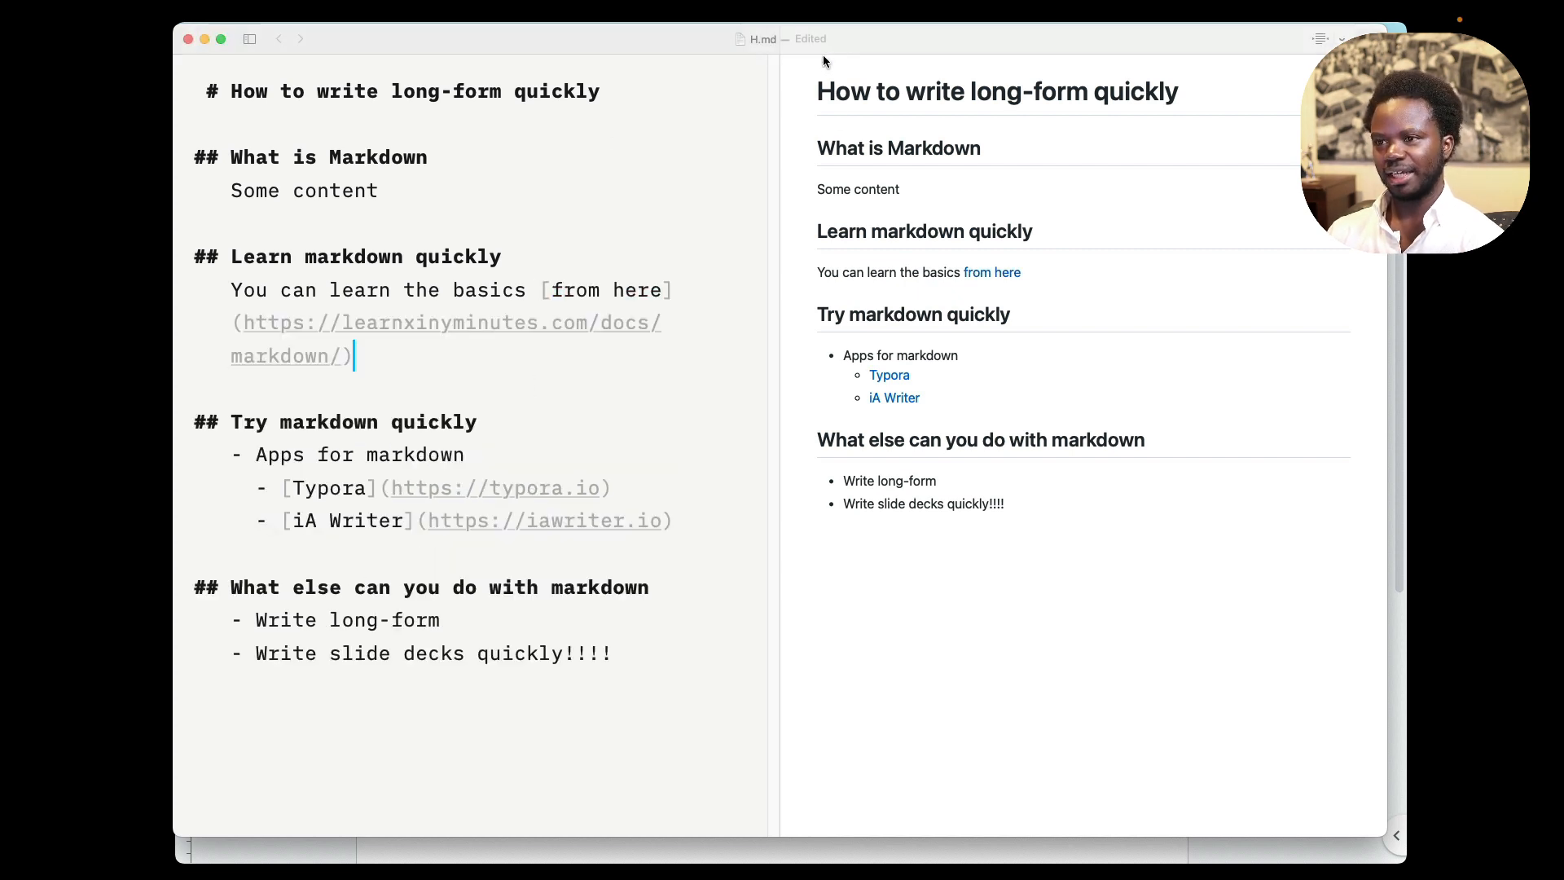
Check the new link's address in the source and open the "from here" link from the preview.
{"action": "left_click_drag", "start_coordinate": [346, 355], "coordinate": [235, 332]}
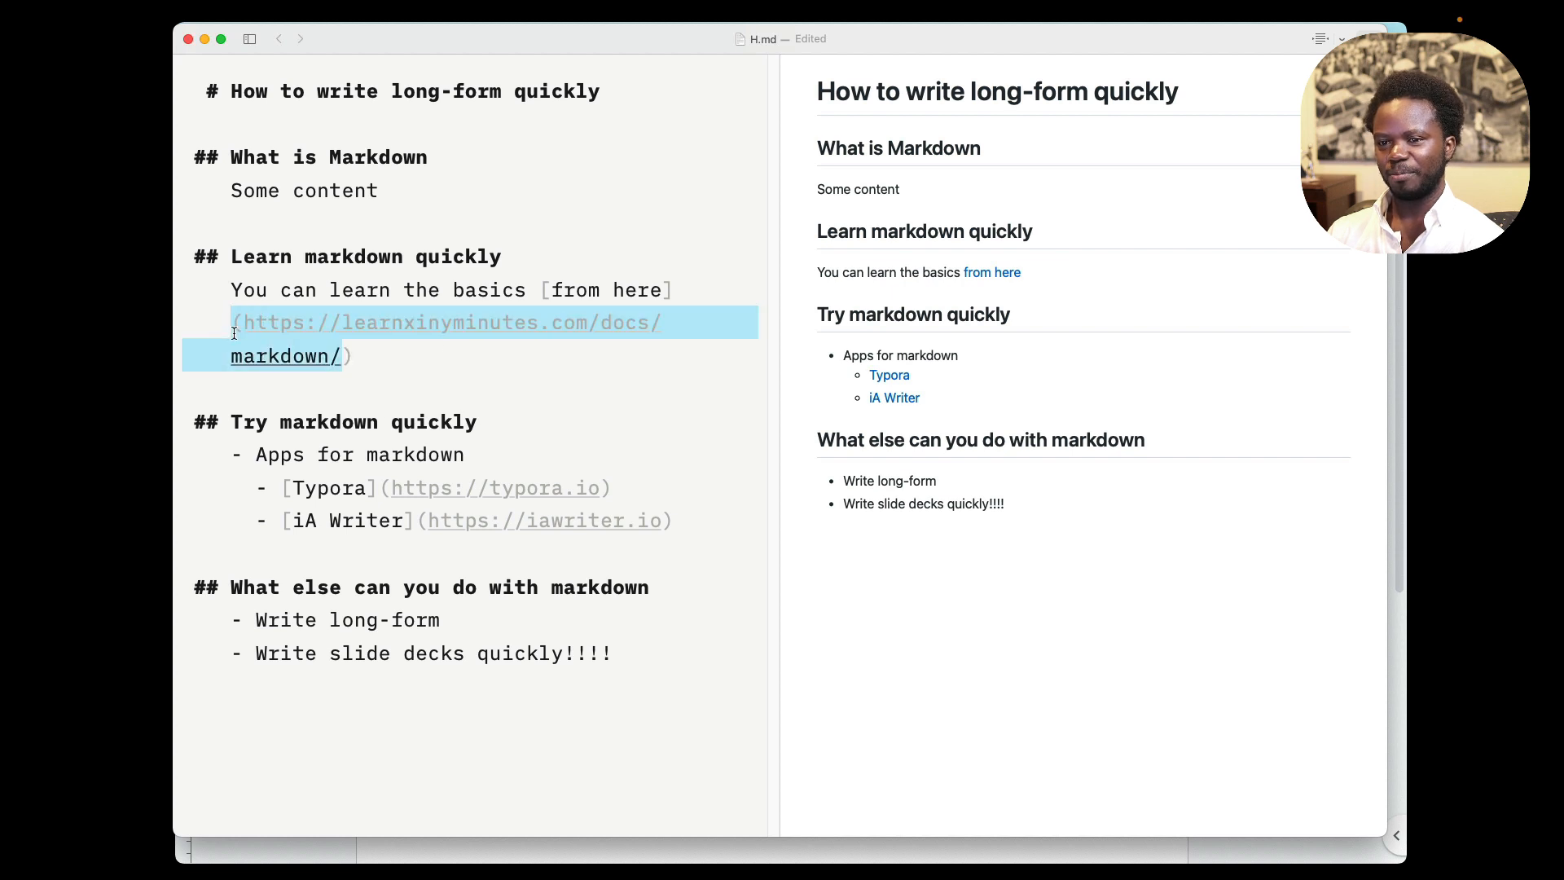
{"action": "left_click", "coordinate": [478, 362]}
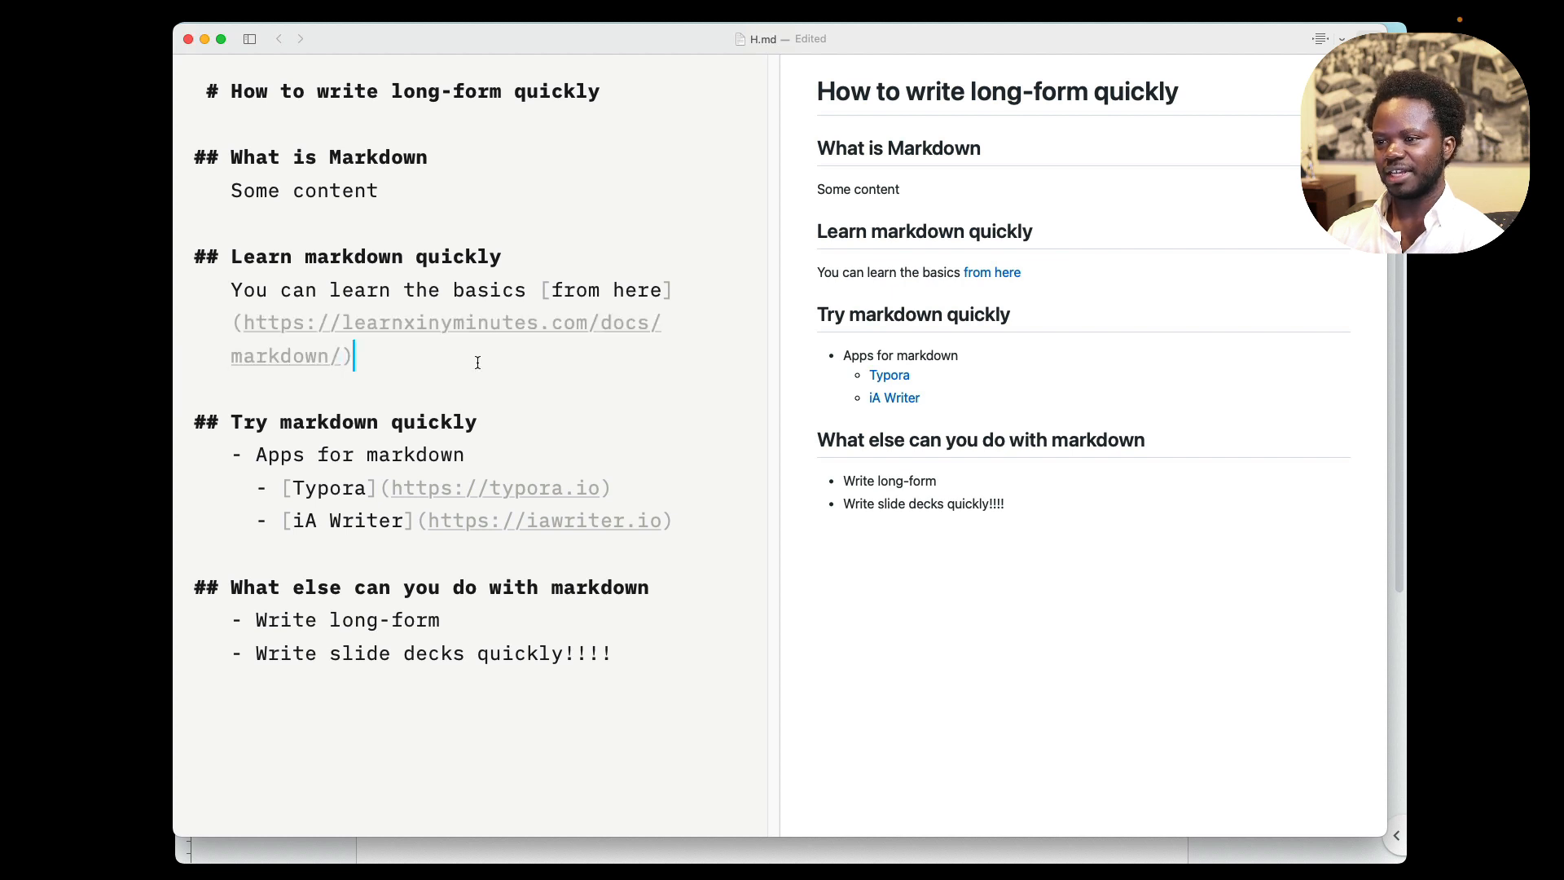
{"action": "left_click", "coordinate": [1000, 274]}
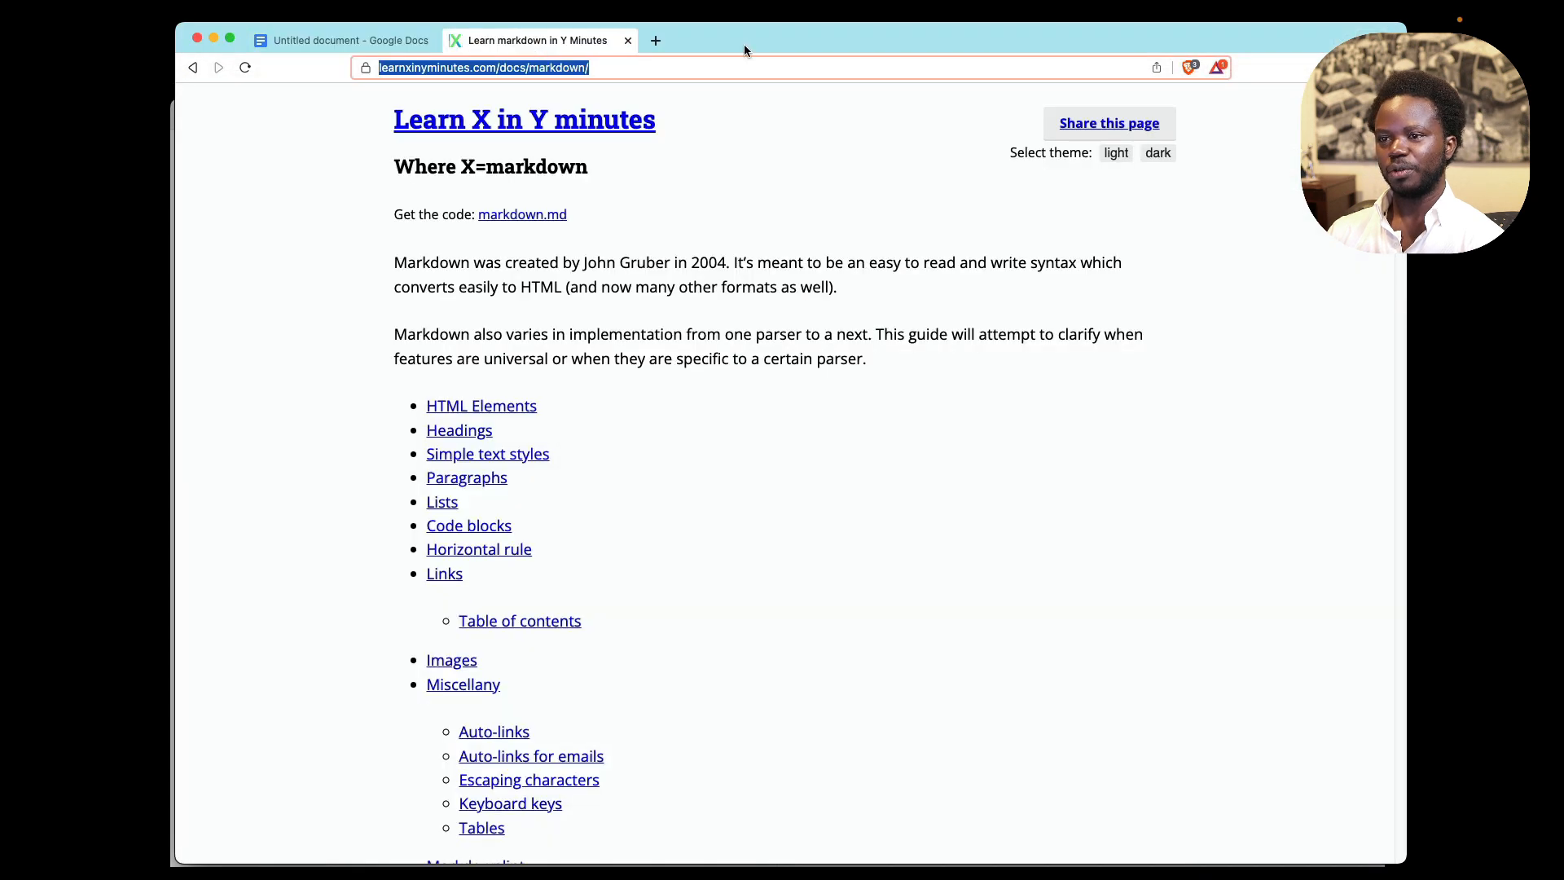
Read the markdown guide from its table of contents through the HTML Elements and Headings syntax examples.
{"action": "scroll", "coordinate": [779, 525], "scroll_direction": "down", "scroll_amount": 2}
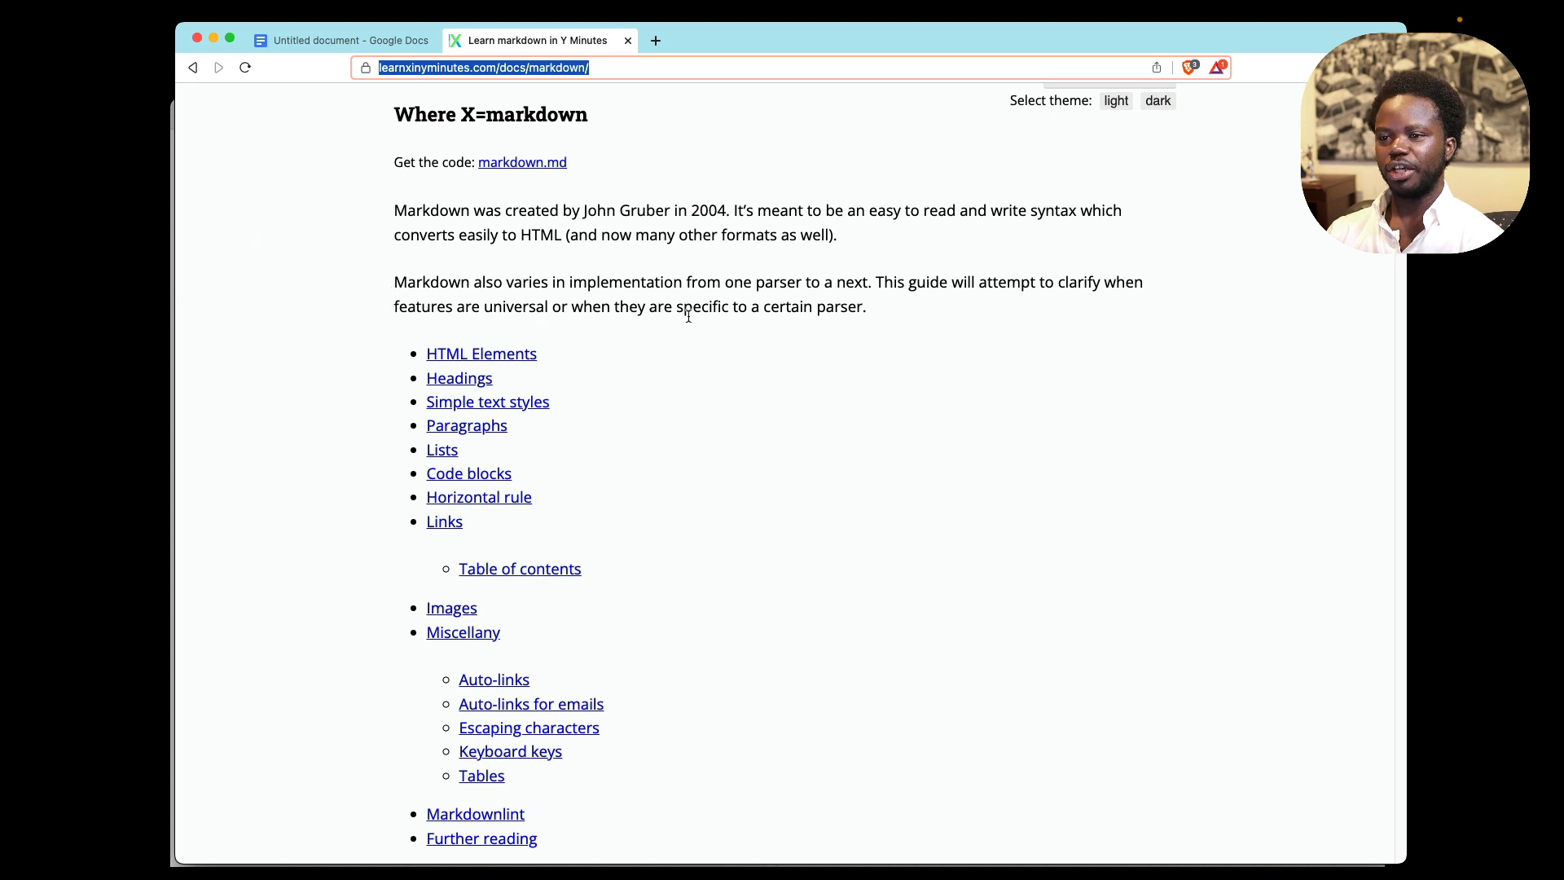
{"action": "left_click", "coordinate": [970, 239]}
{"action": "scroll", "coordinate": [671, 334], "scroll_direction": "down", "scroll_amount": 6}
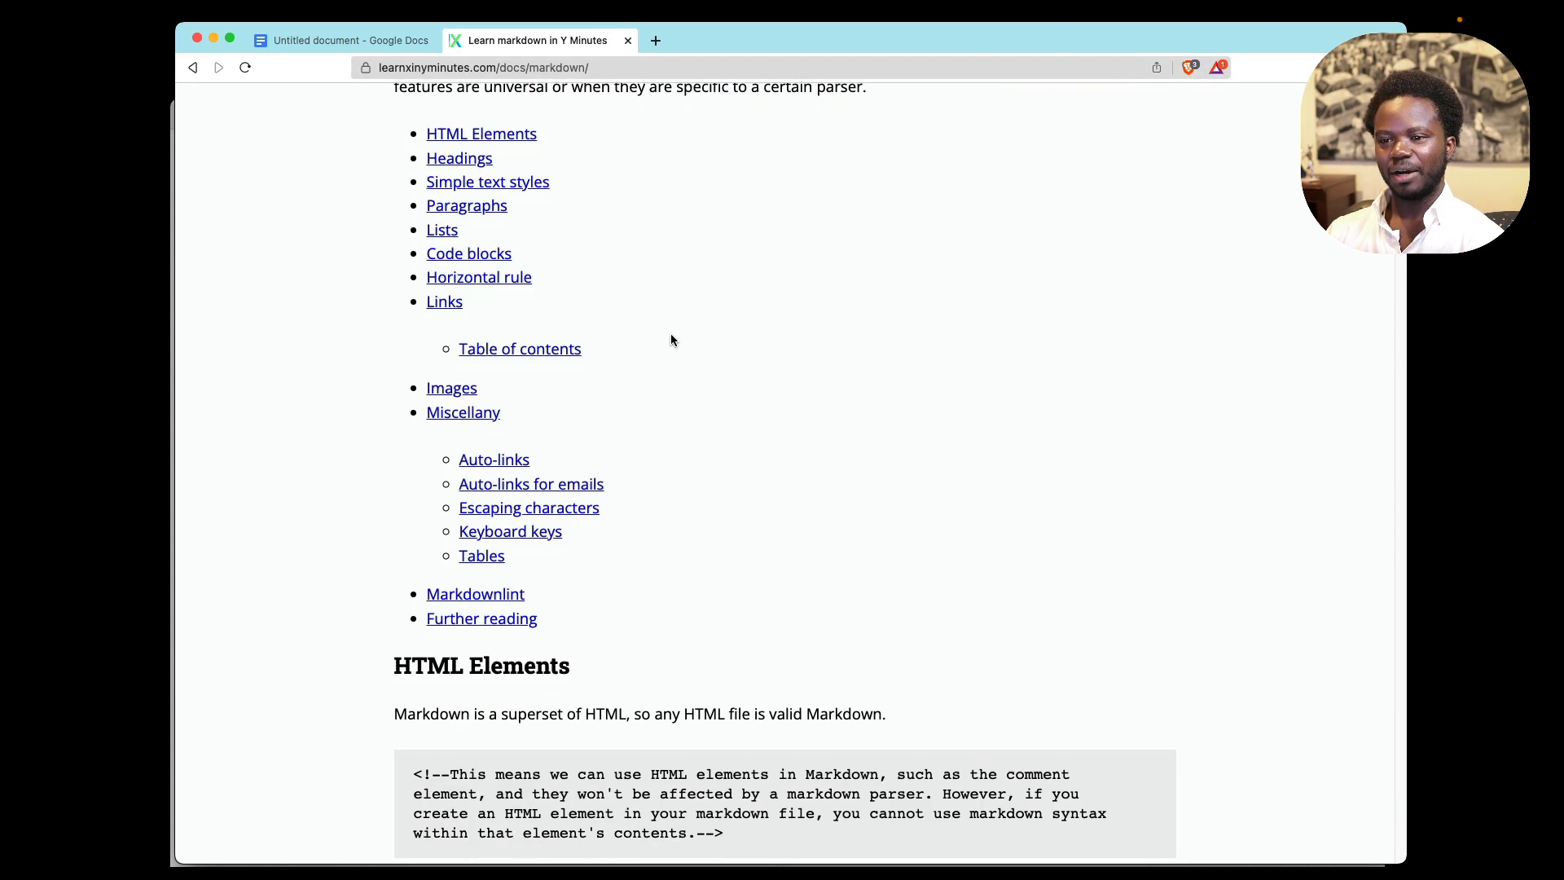
{"action": "scroll", "coordinate": [673, 415], "scroll_direction": "down", "scroll_amount": 5}
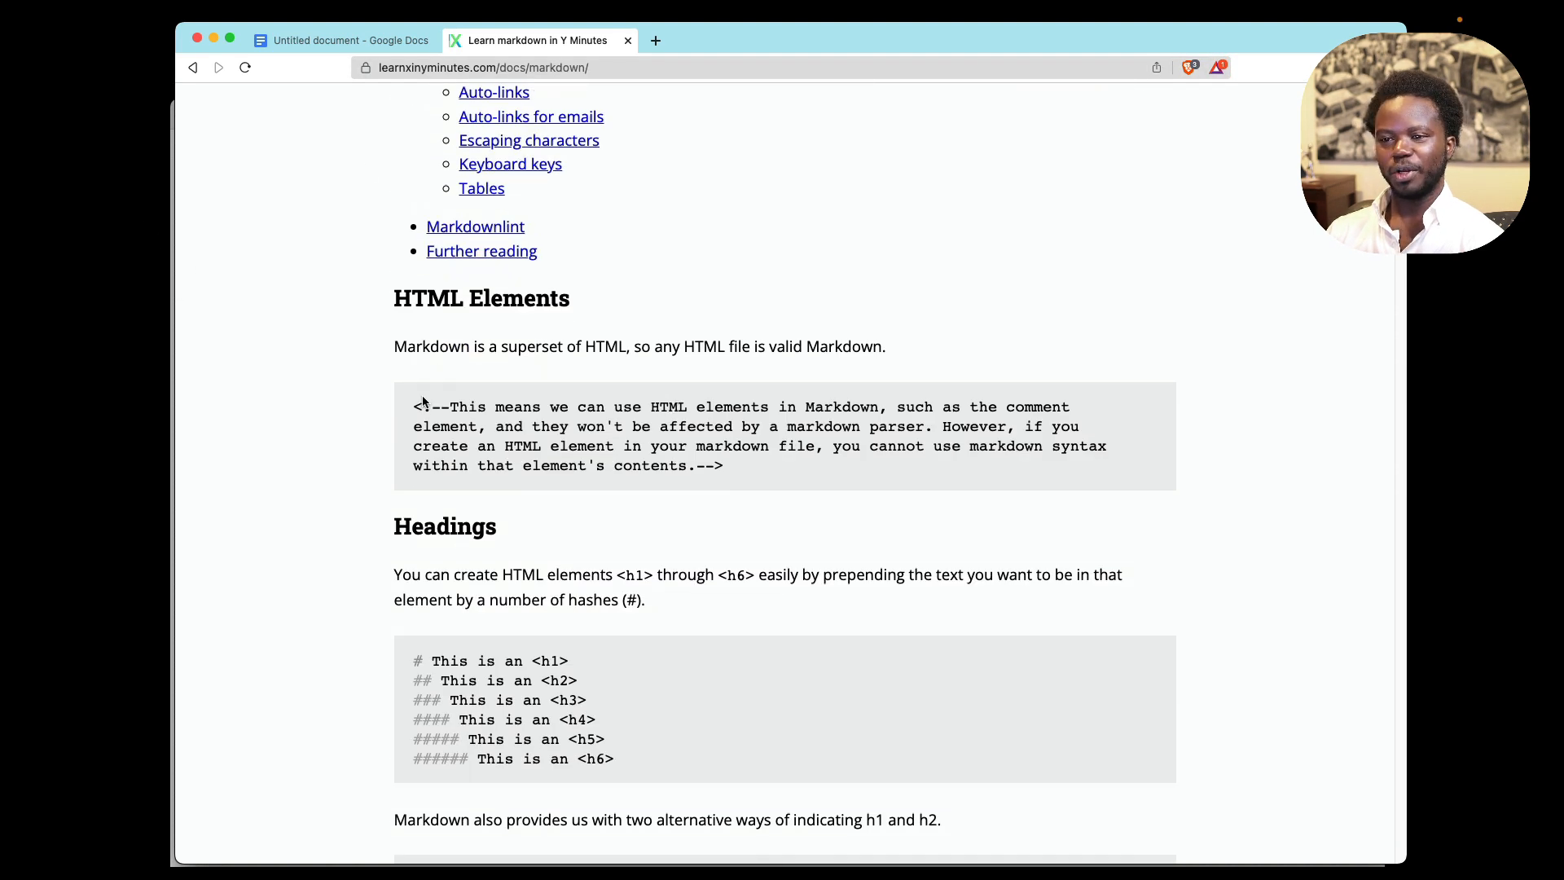
{"action": "scroll", "coordinate": [488, 489], "scroll_direction": "down", "scroll_amount": 1}
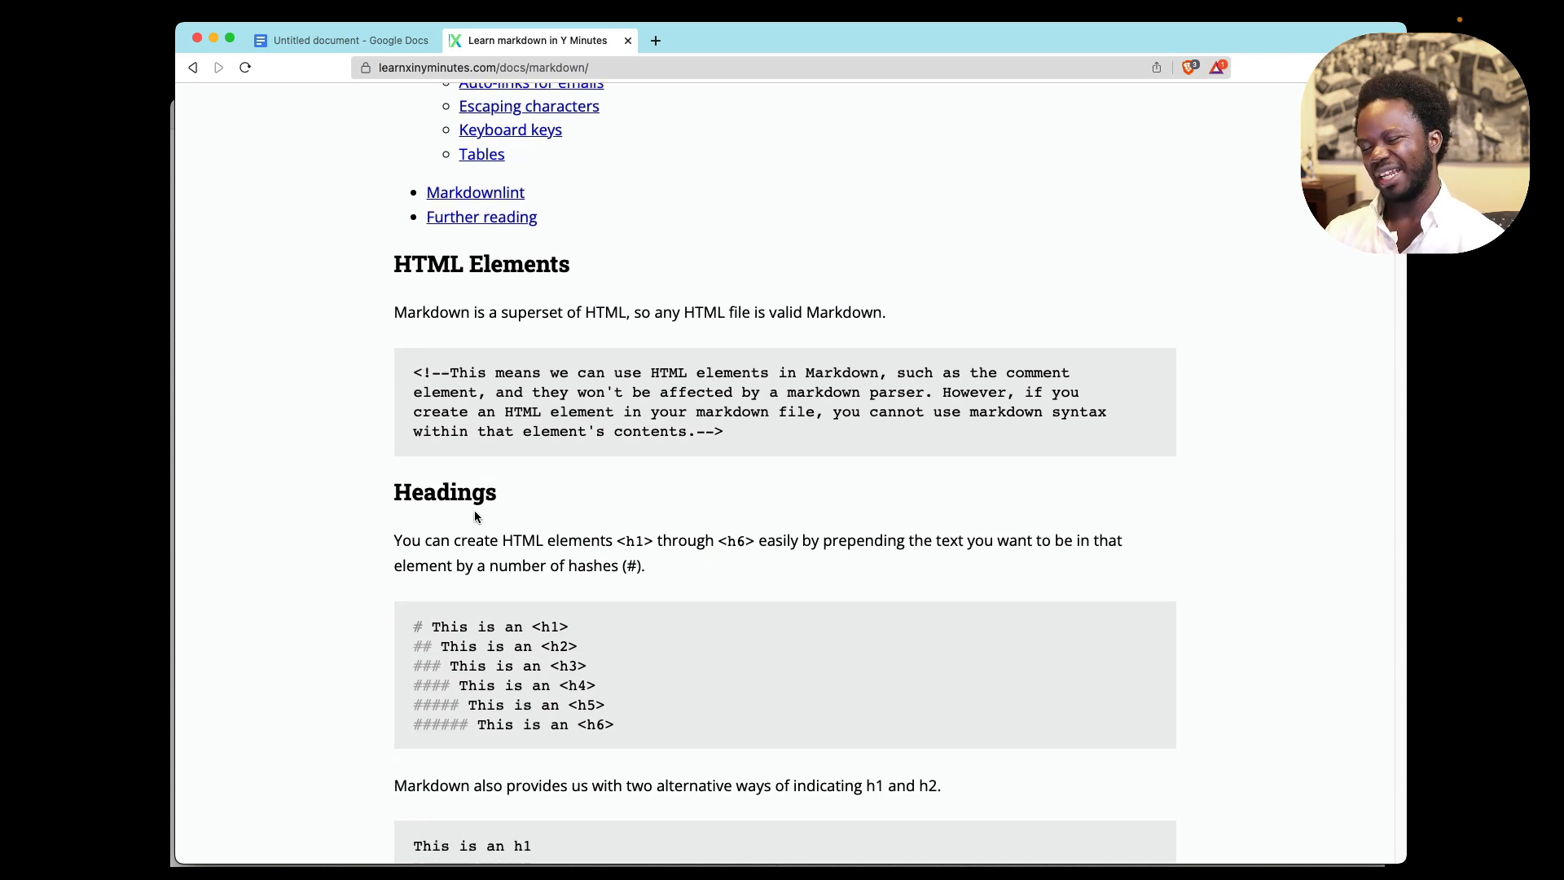
{"action": "scroll", "coordinate": [505, 588], "scroll_direction": "down", "scroll_amount": 2}
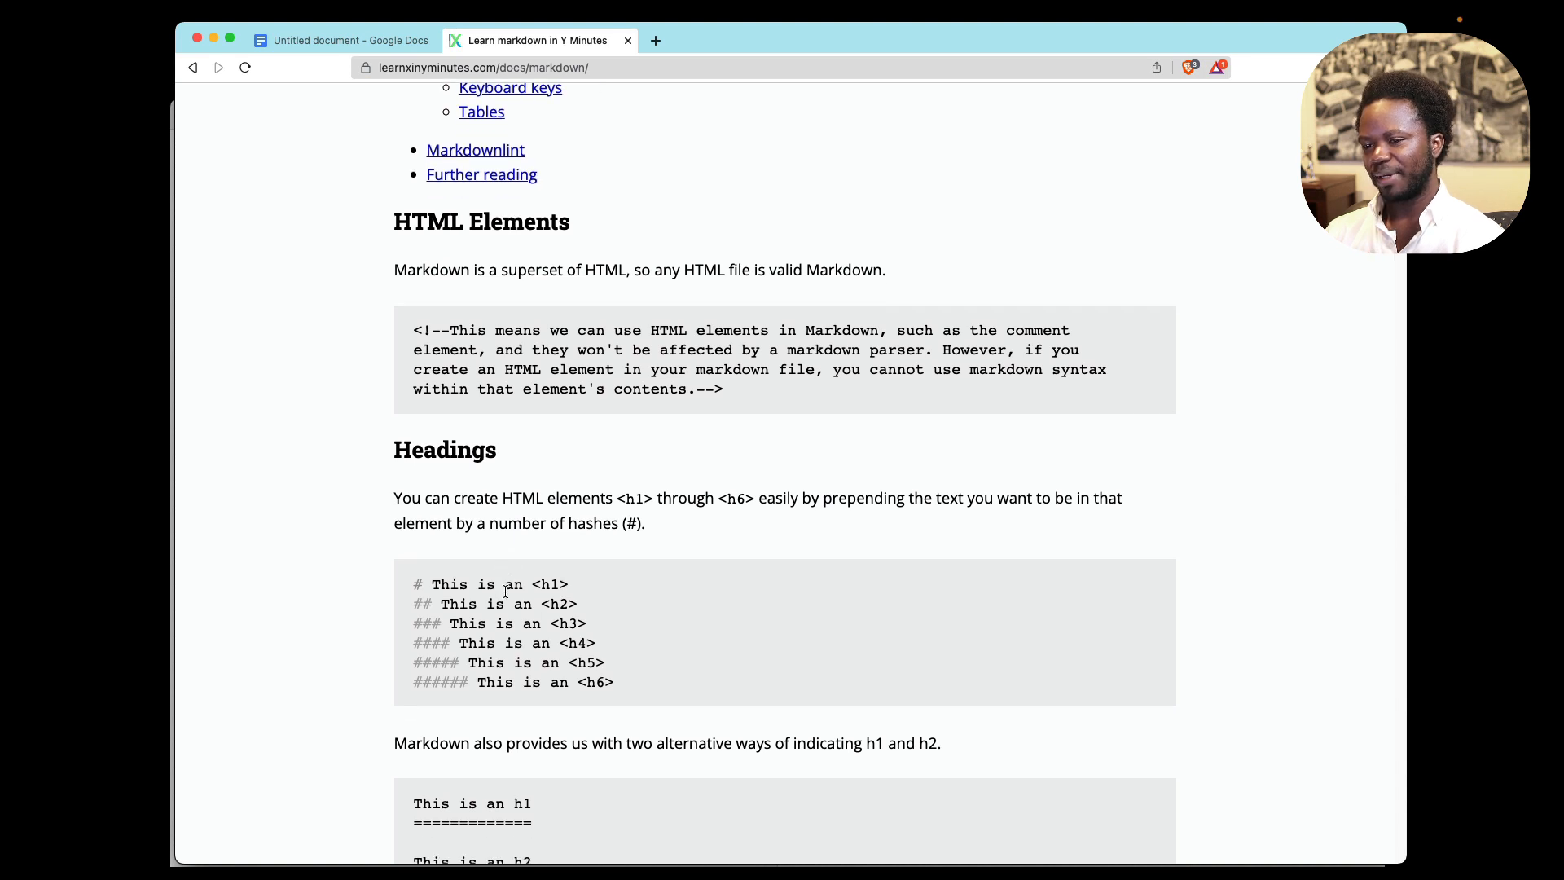
{"action": "scroll", "coordinate": [505, 592], "scroll_direction": "down", "scroll_amount": 2}
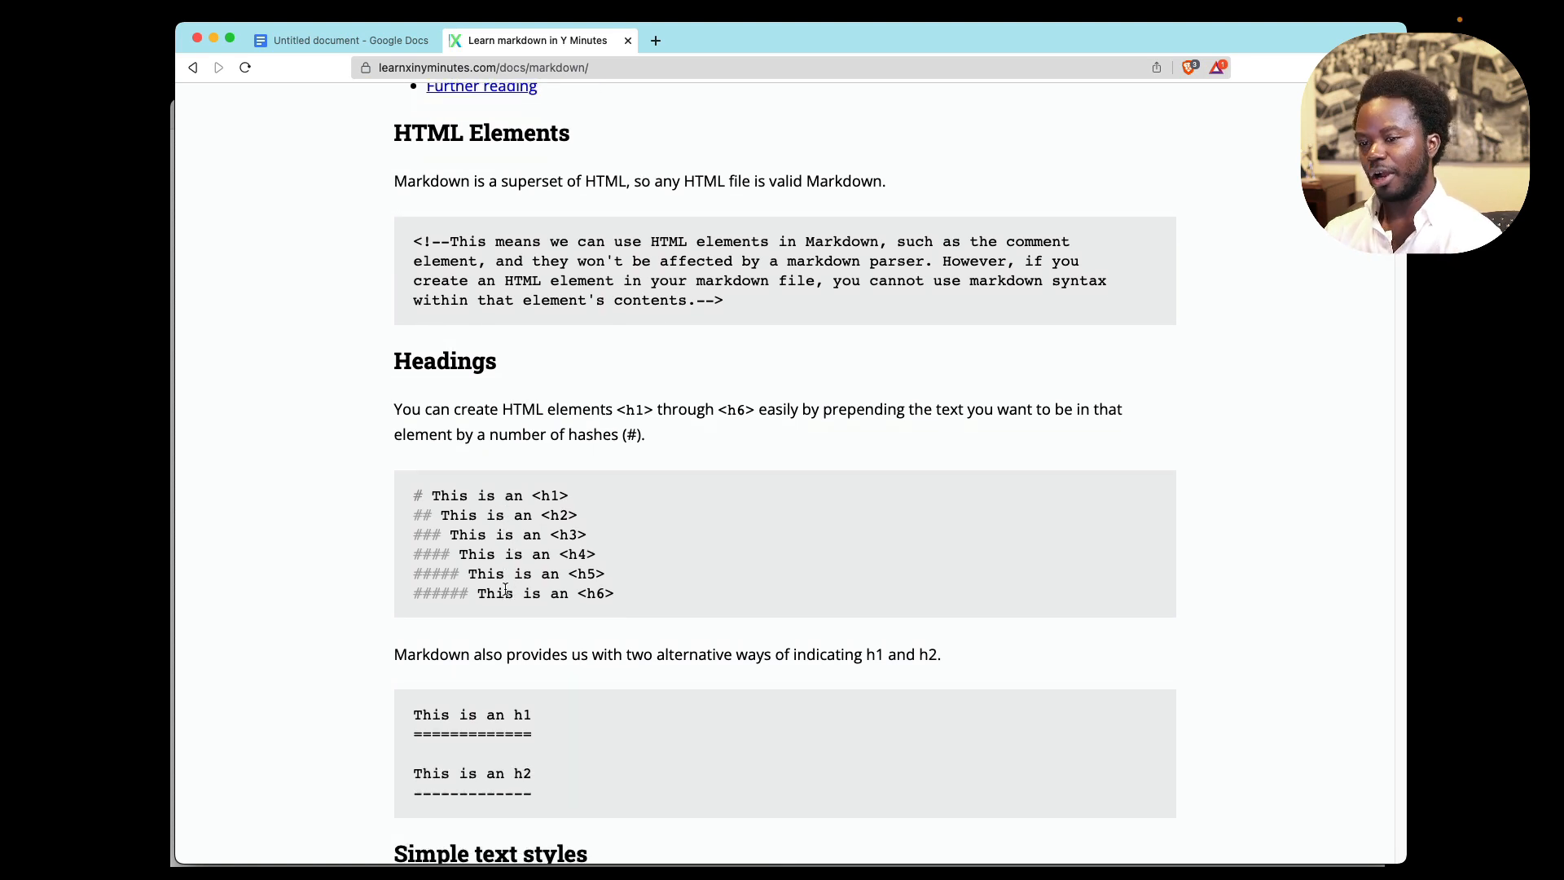
{"action": "scroll", "coordinate": [511, 579], "scroll_direction": "down", "scroll_amount": 12}
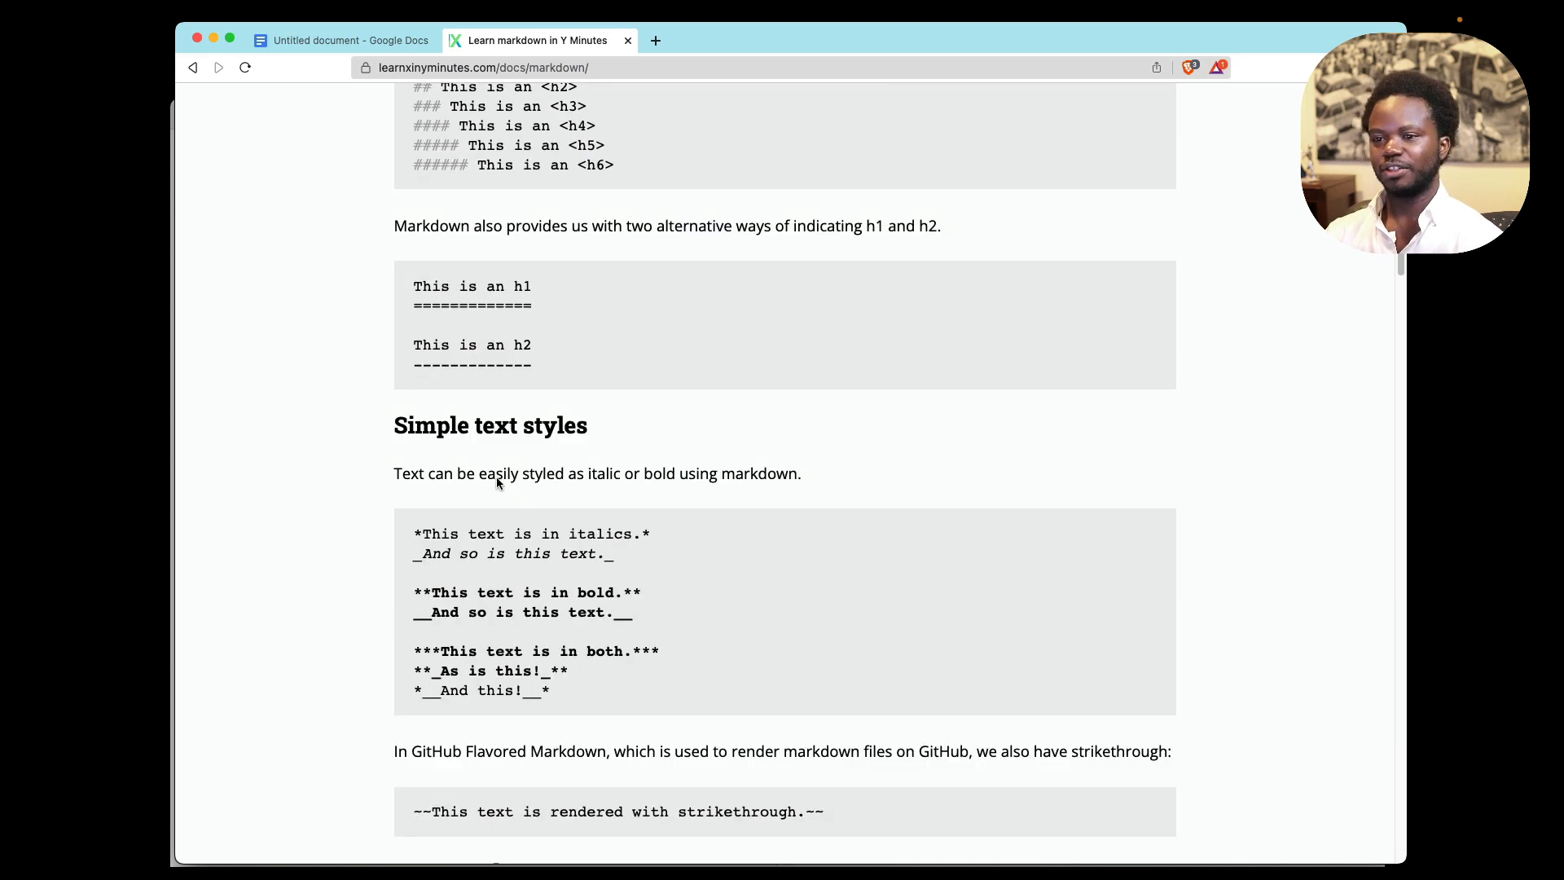
{"action": "left_click_drag", "start_coordinate": [412, 281], "coordinate": [574, 293]}
Examine the guide's examples of italic, bold and strikethrough text styles and of paragraphs.
{"action": "scroll", "coordinate": [560, 539], "scroll_direction": "down", "scroll_amount": 6}
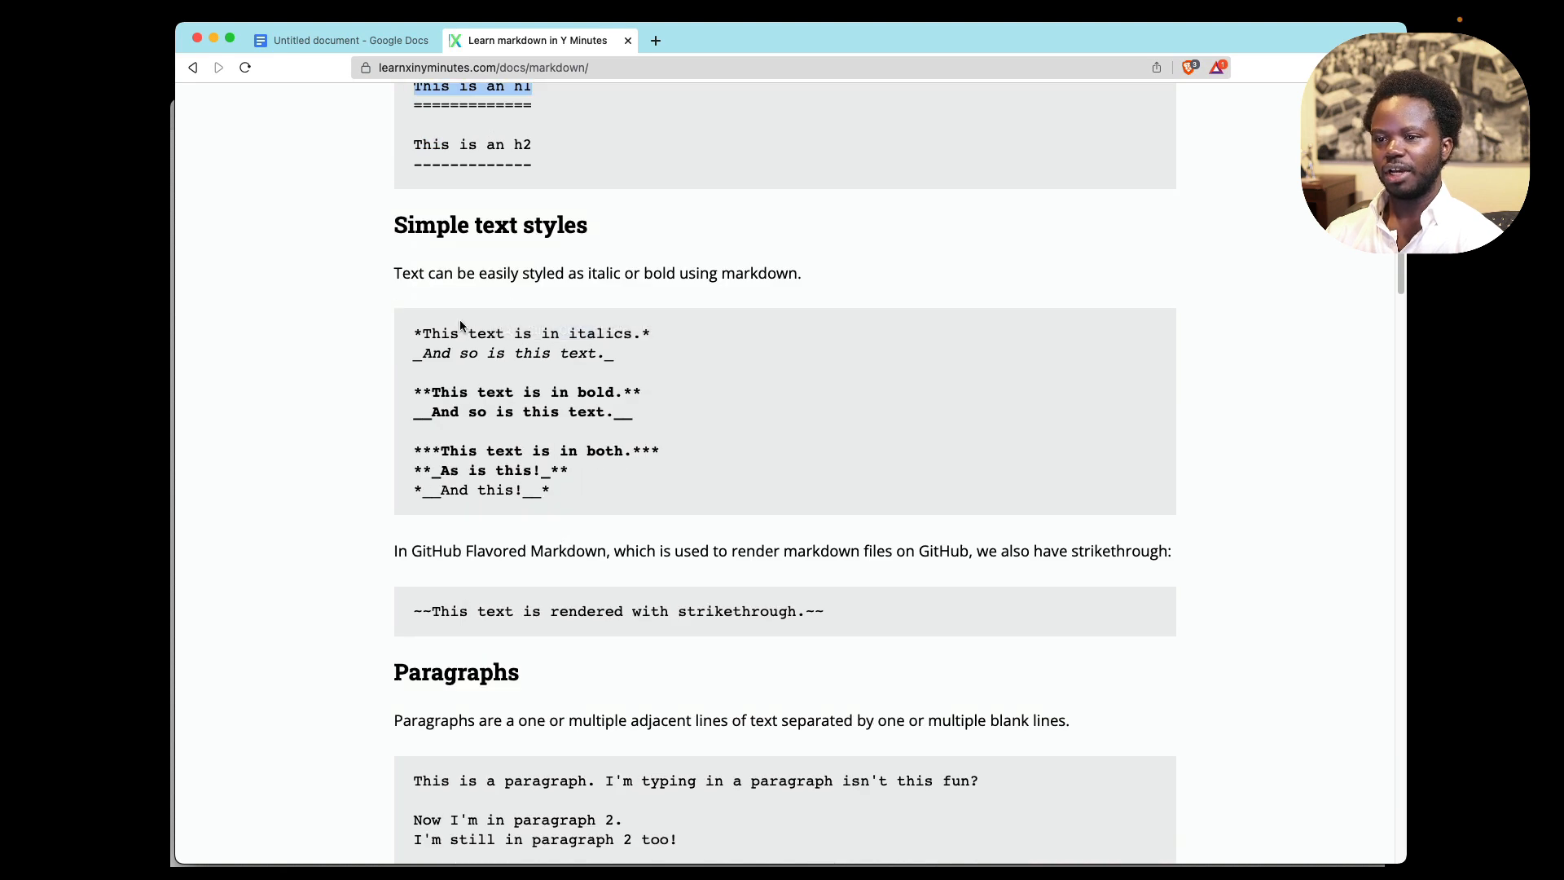
{"action": "left_click_drag", "start_coordinate": [413, 330], "coordinate": [674, 329]}
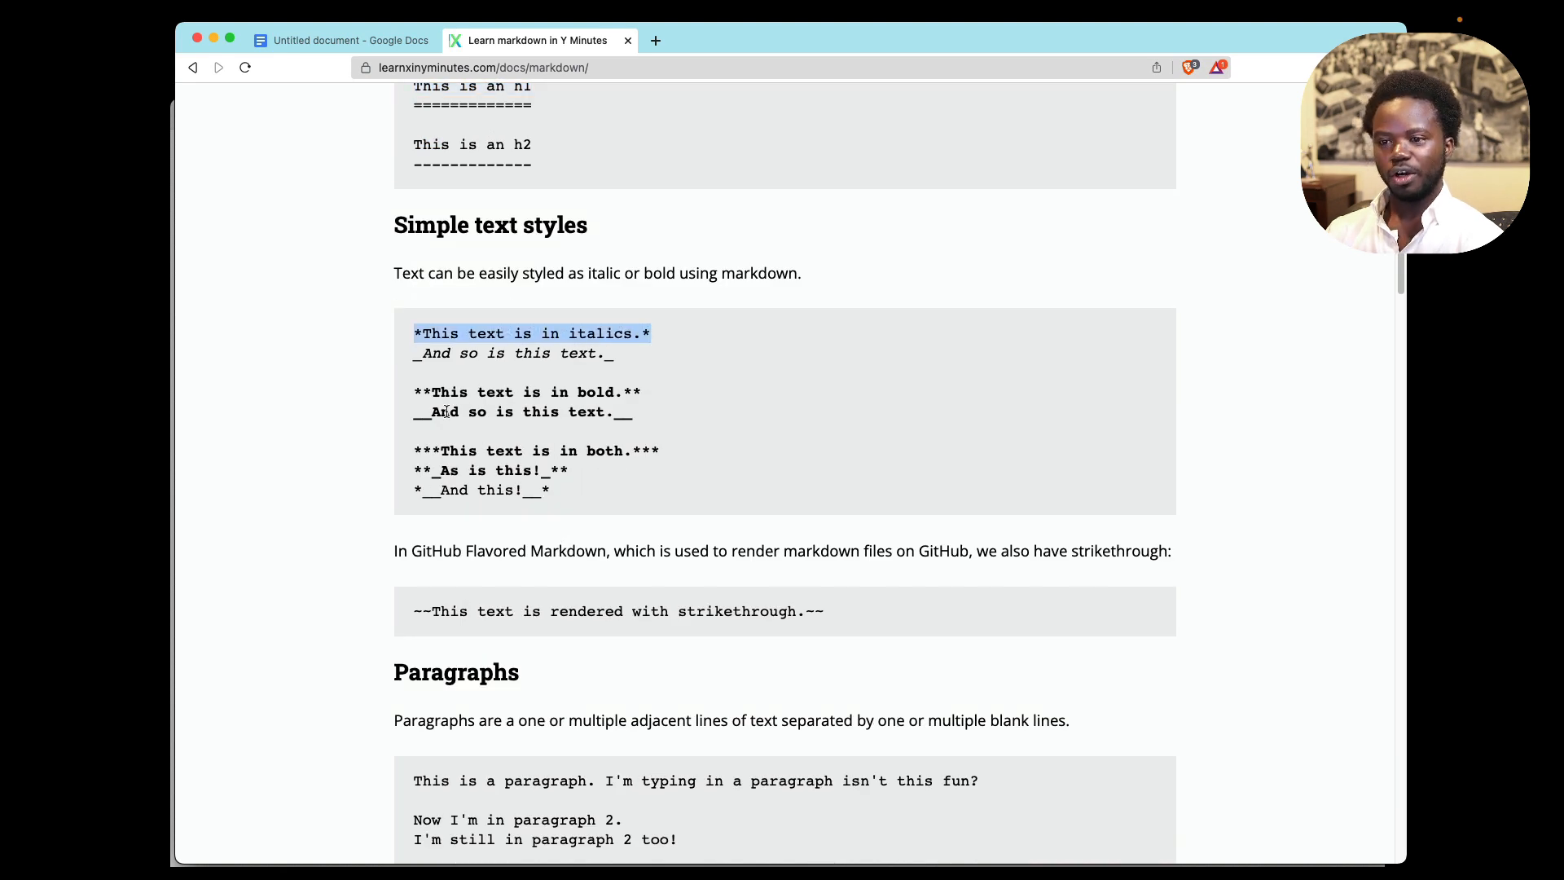
{"action": "left_click_drag", "start_coordinate": [403, 414], "coordinate": [640, 423]}
{"action": "scroll", "coordinate": [638, 489], "scroll_direction": "down", "scroll_amount": 8}
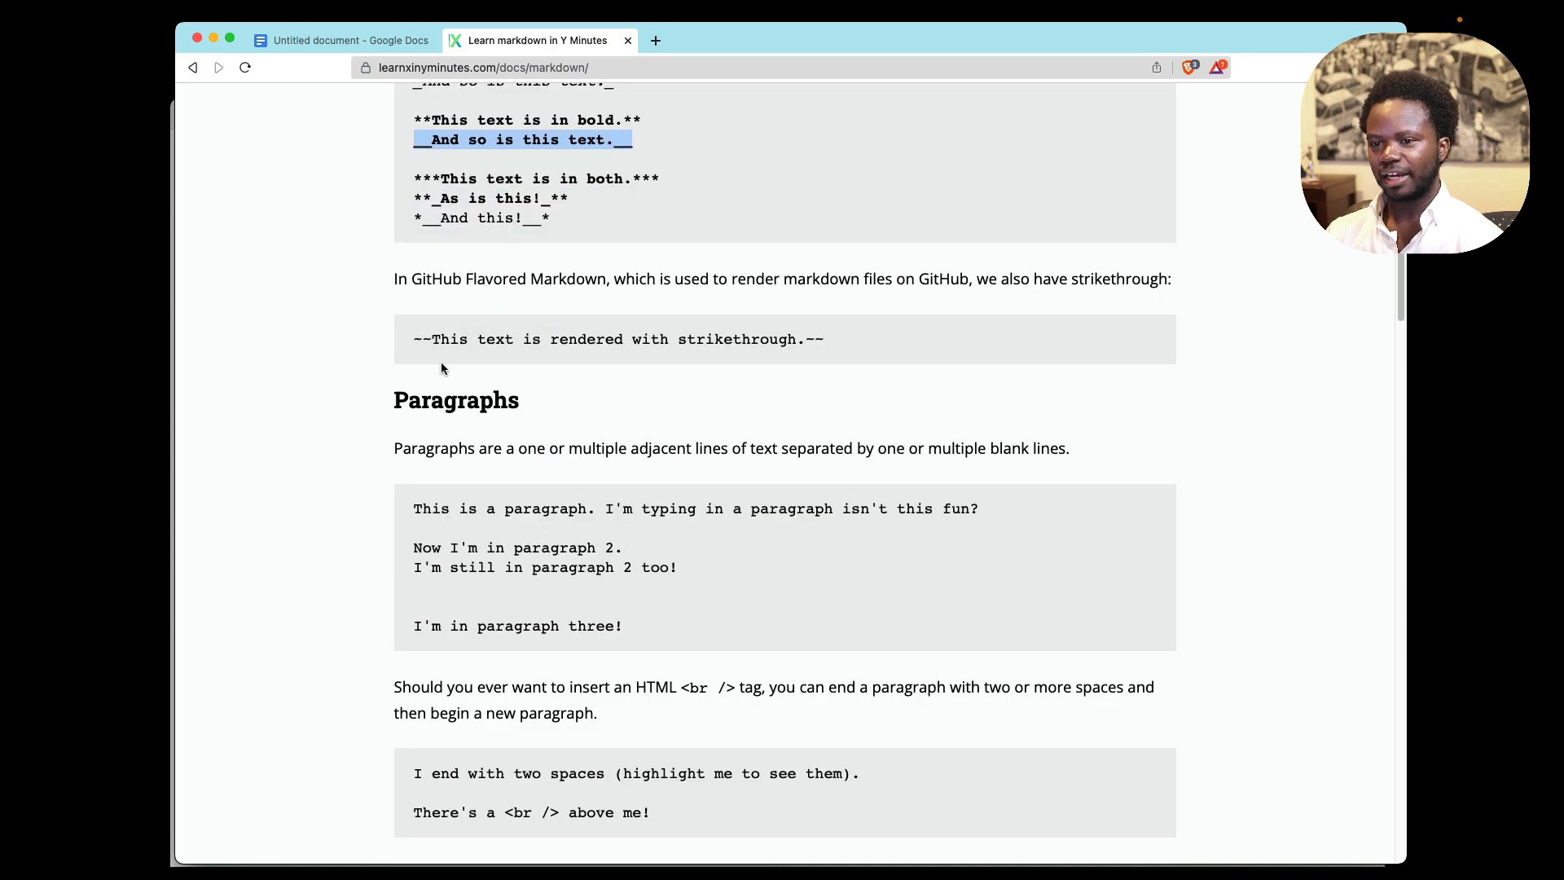
{"action": "left_click_drag", "start_coordinate": [411, 339], "coordinate": [876, 345]}
{"action": "left_click_drag", "start_coordinate": [413, 506], "coordinate": [664, 692]}
Examine the guide's unordered and ordered list examples and the three-hyphen syntax for a horizontal rule.
{"action": "scroll", "coordinate": [658, 682], "scroll_direction": "down", "scroll_amount": 15}
{"action": "scroll", "coordinate": [481, 289], "scroll_direction": "up", "scroll_amount": 2}
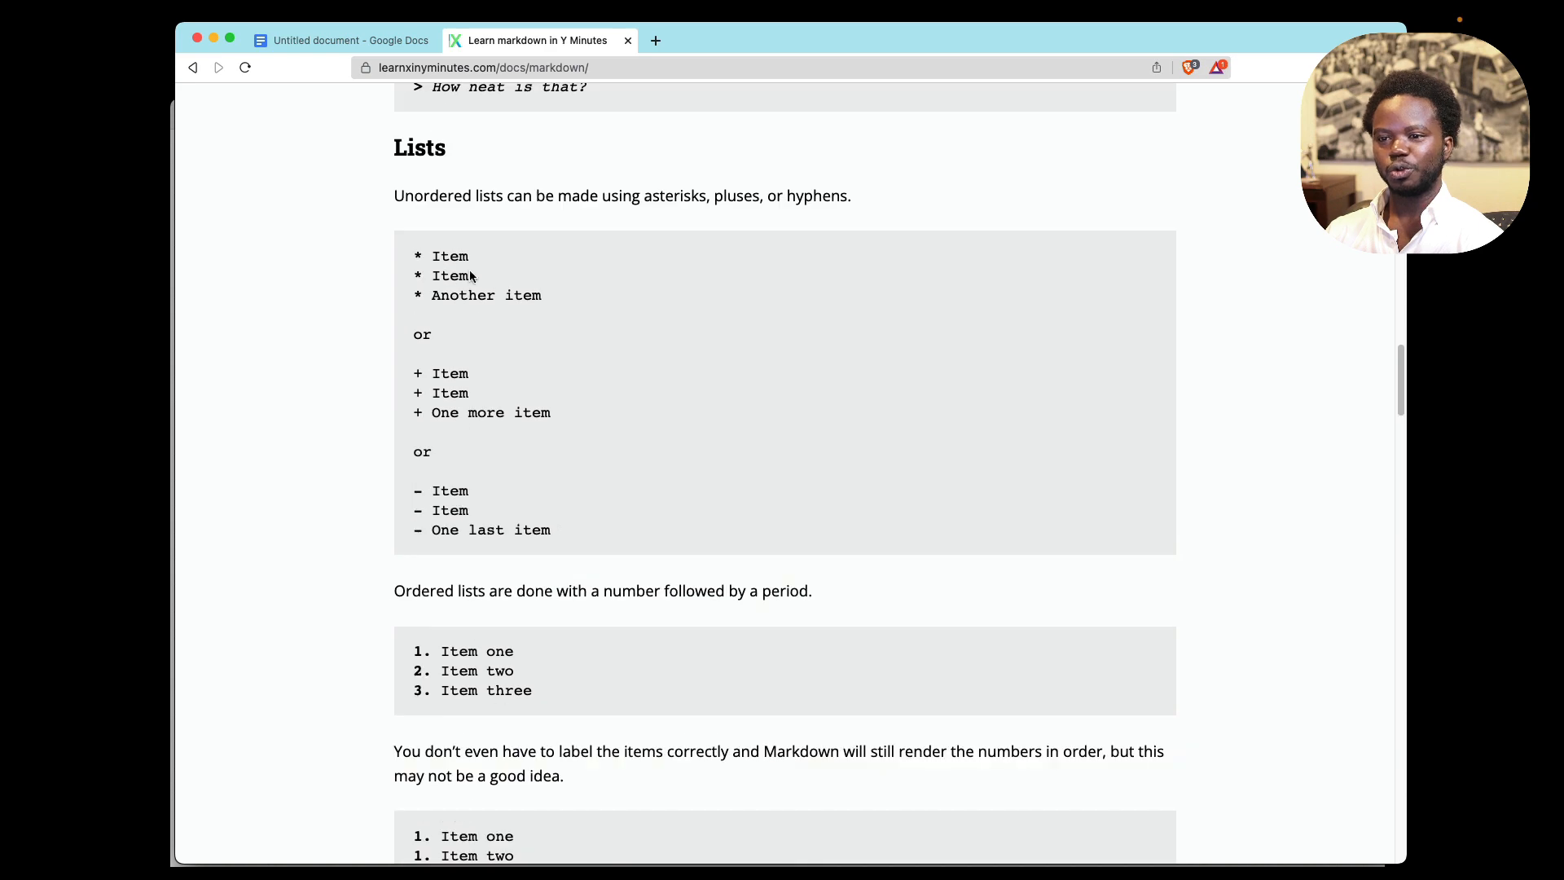
{"action": "left_click_drag", "start_coordinate": [592, 552], "coordinate": [424, 490]}
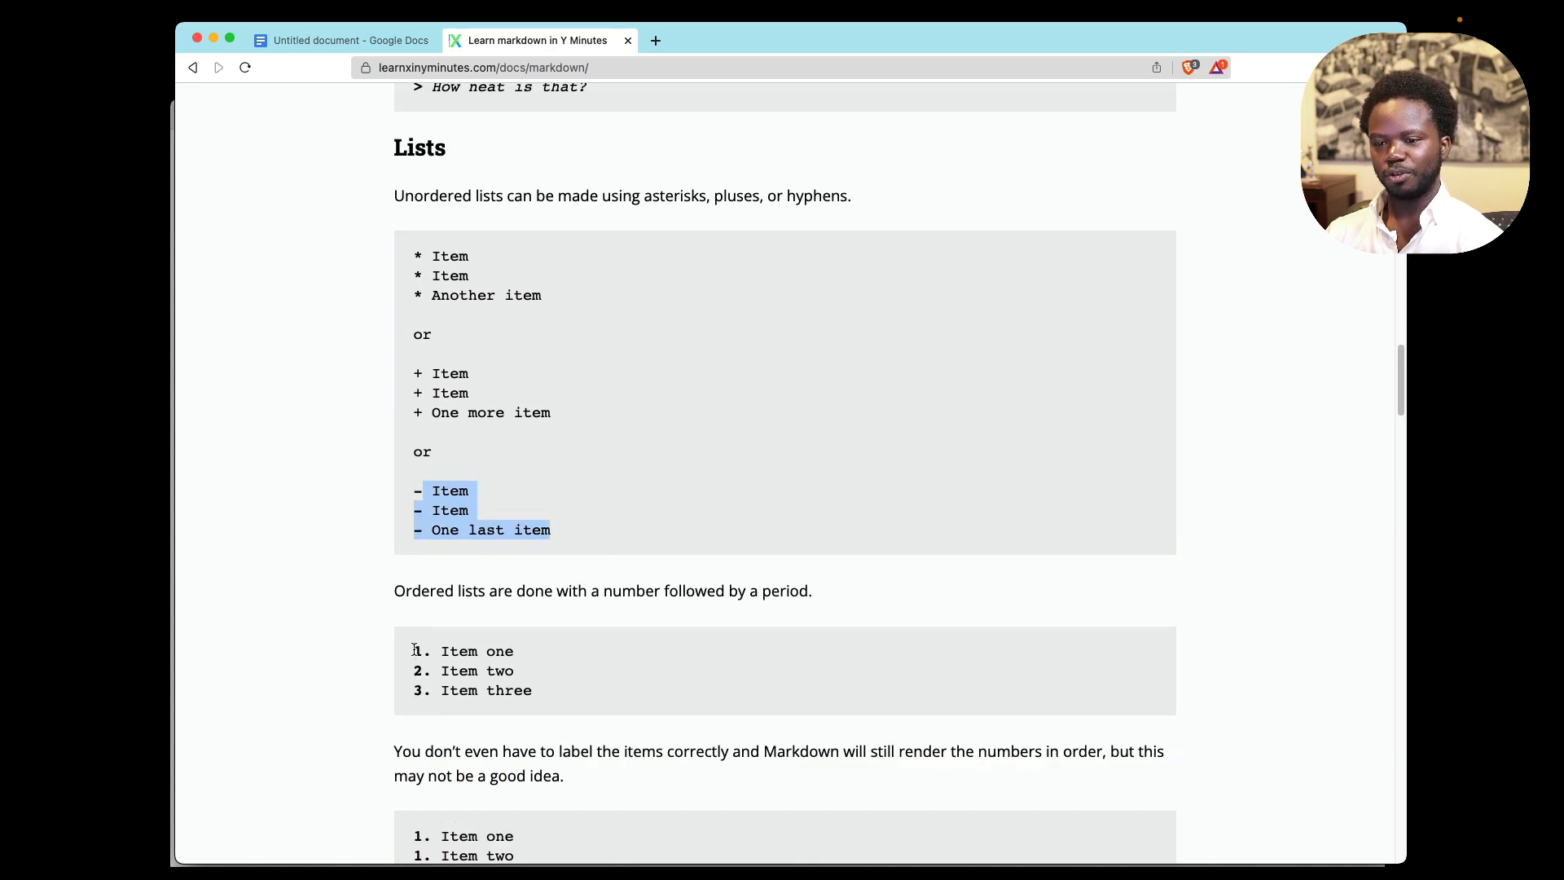
{"action": "left_click_drag", "start_coordinate": [414, 649], "coordinate": [583, 687]}
{"action": "scroll", "coordinate": [565, 628], "scroll_direction": "down", "scroll_amount": 12}
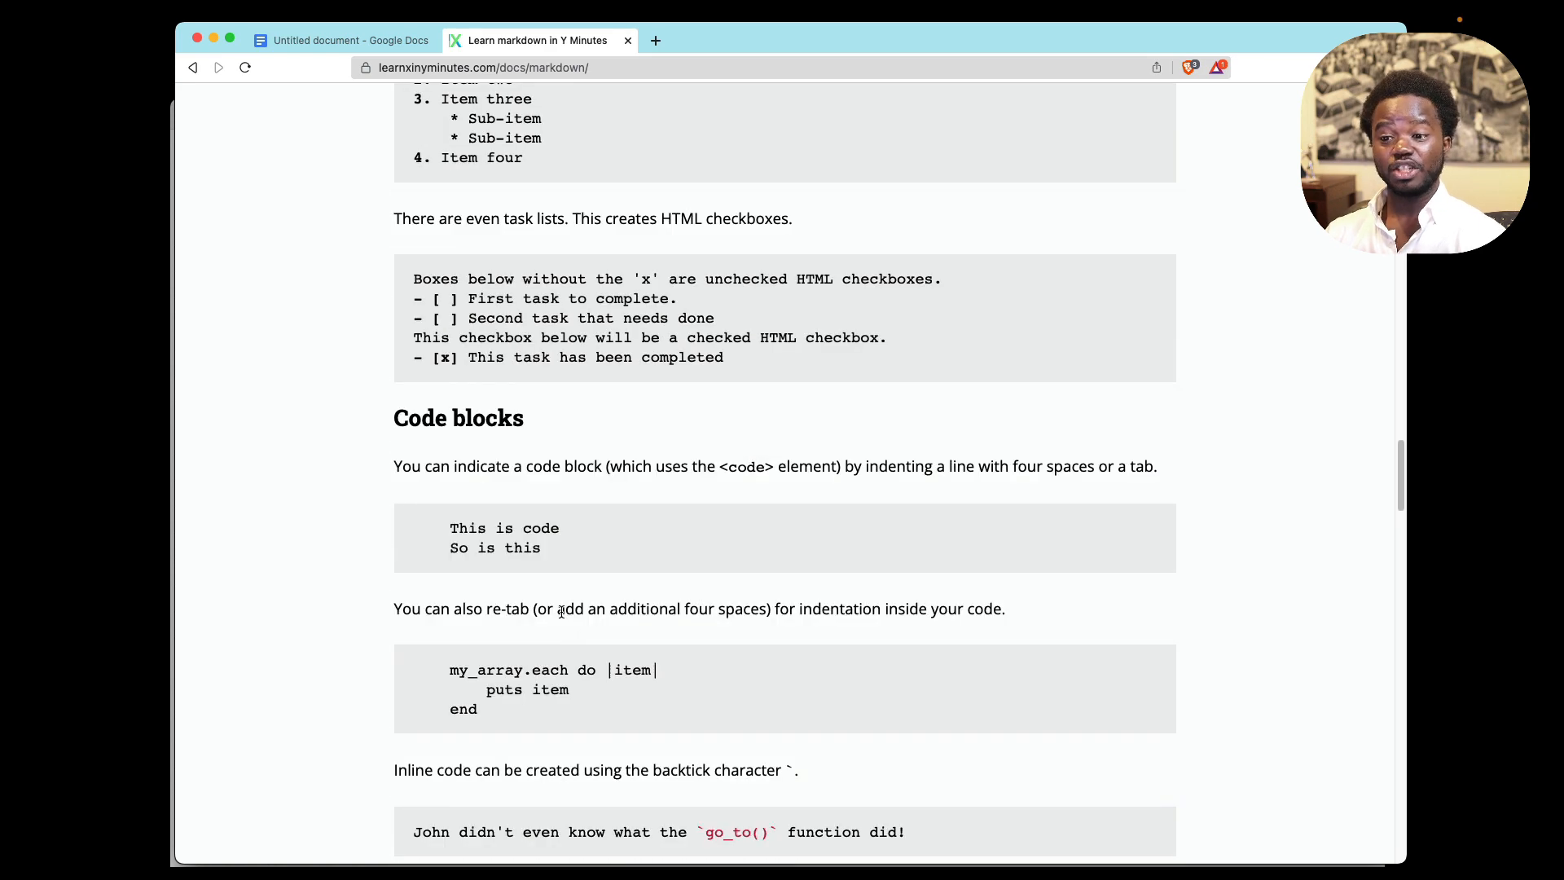
{"action": "scroll", "coordinate": [561, 611], "scroll_direction": "down", "scroll_amount": 9}
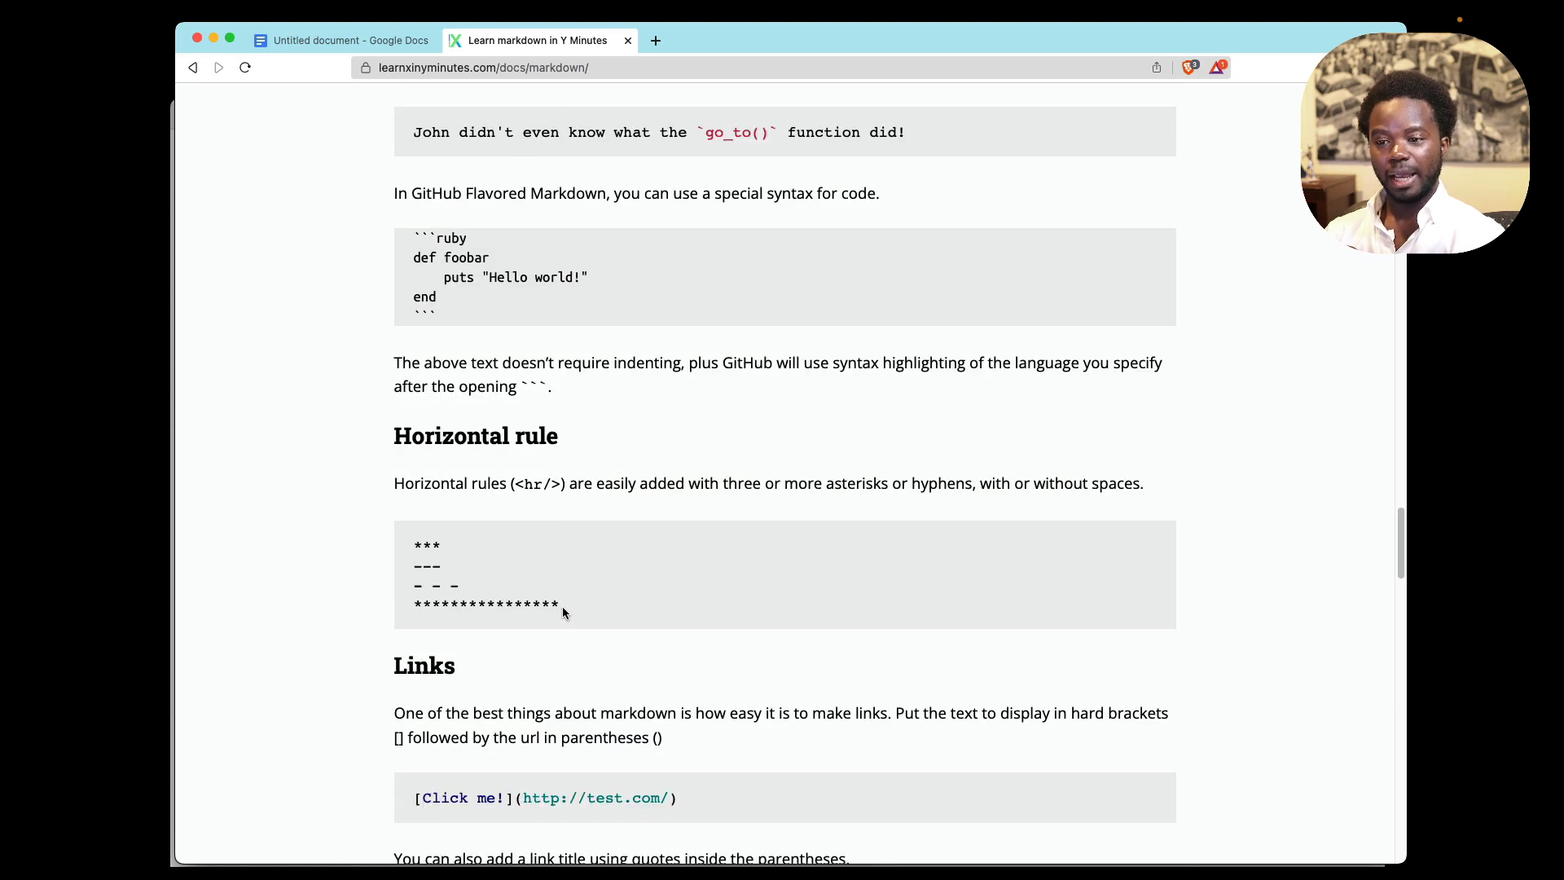
{"action": "left_click_drag", "start_coordinate": [394, 432], "coordinate": [651, 450]}
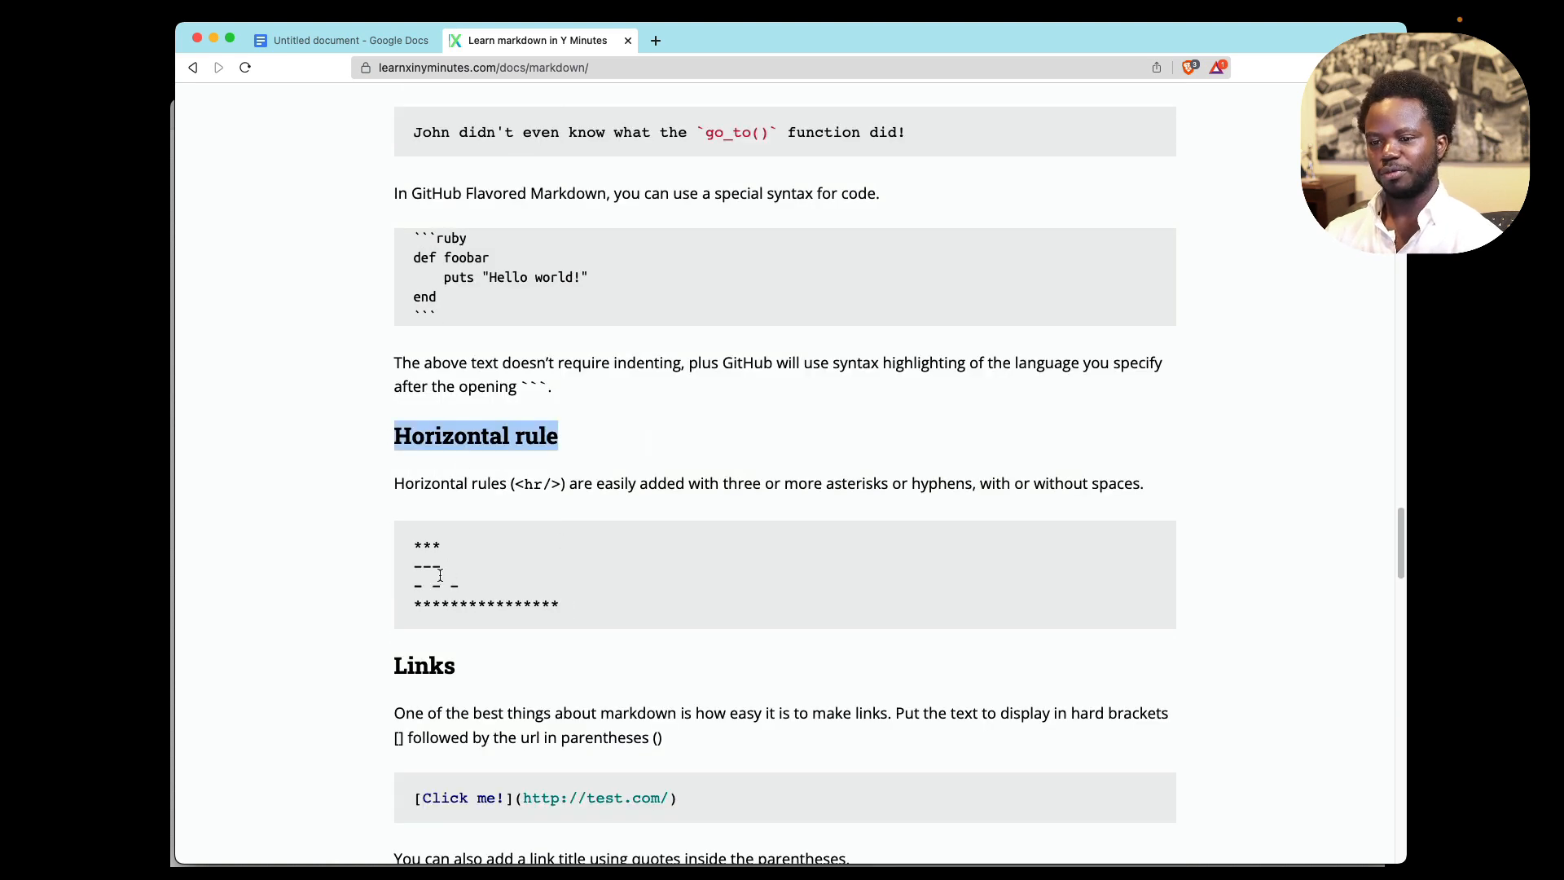
{"action": "left_click_drag", "start_coordinate": [440, 575], "coordinate": [409, 575]}
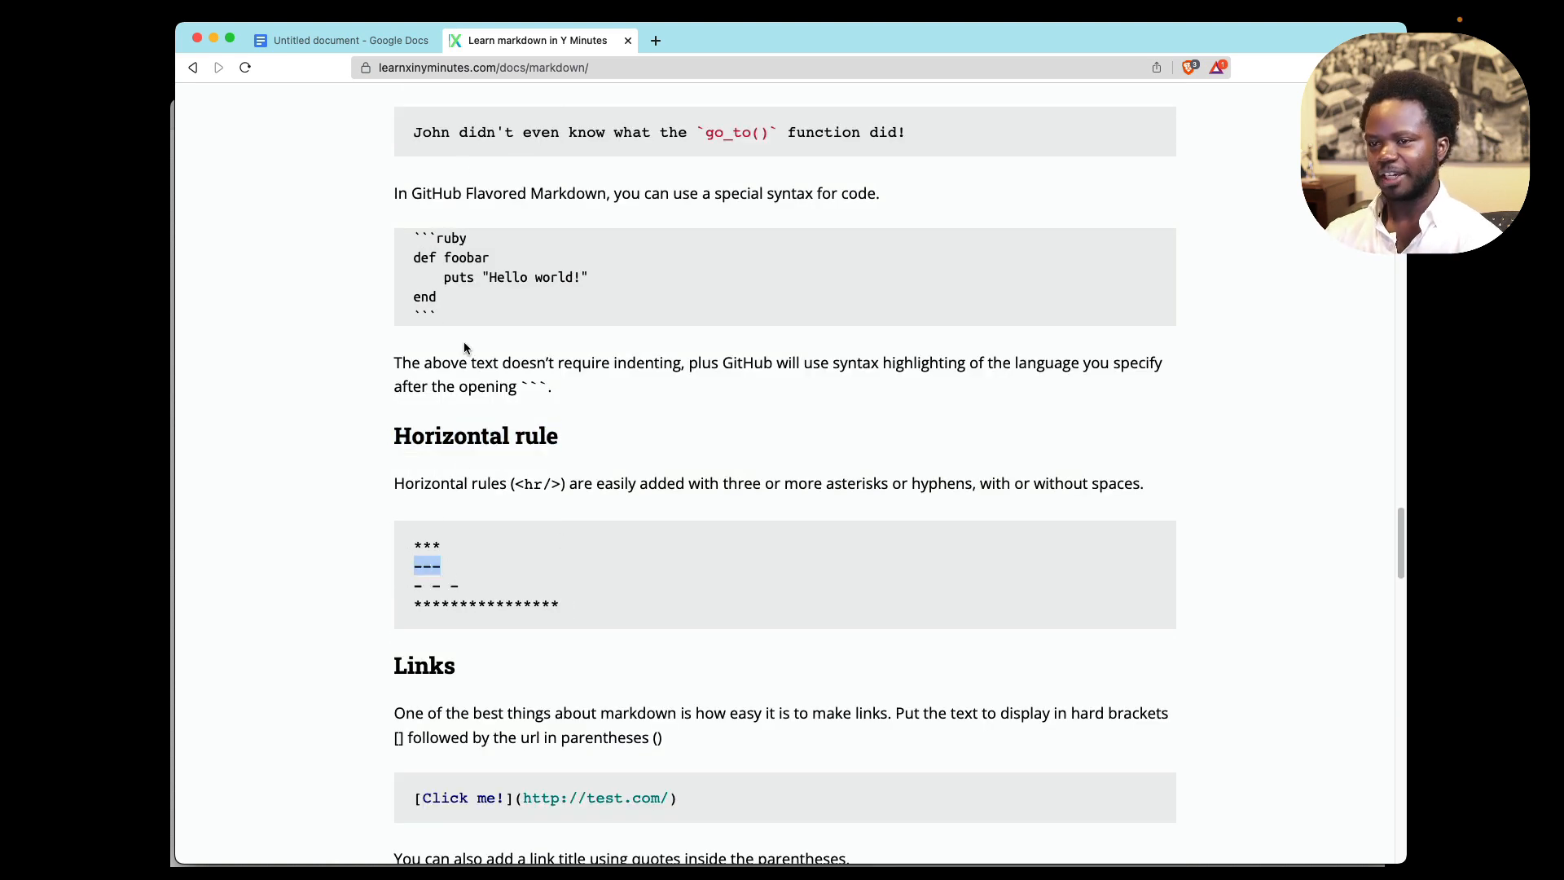
Switch to iA Writer and insert a "---" rule with blank lines around it between the "What is Markdown" and "Learn markdown quickly" sections.
{"action": "key", "text": "super+Tab"}
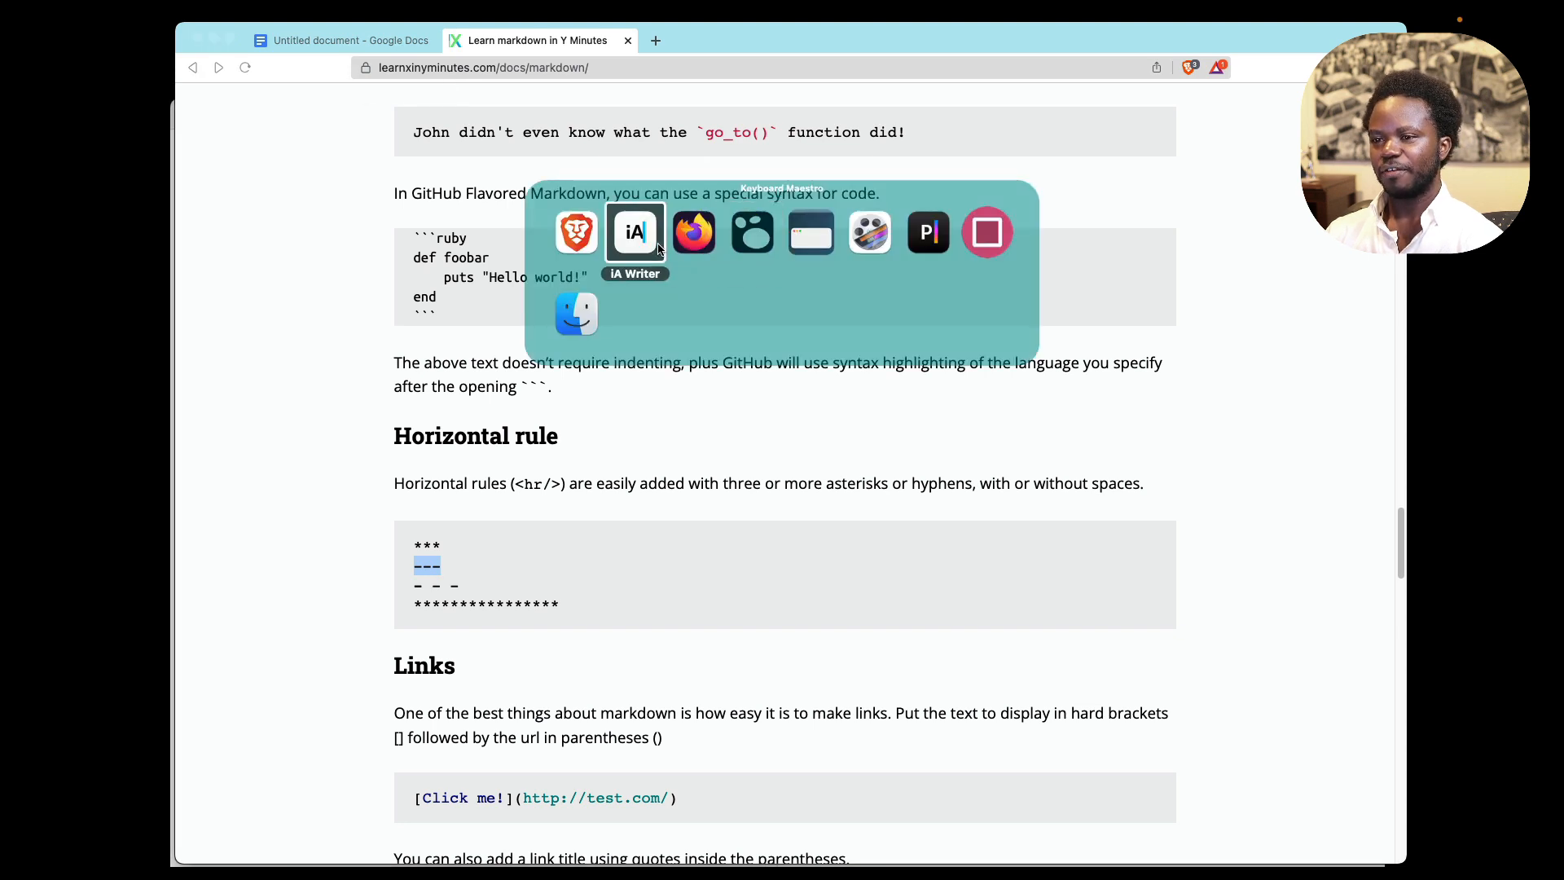
{"action": "left_click", "coordinate": [644, 242]}
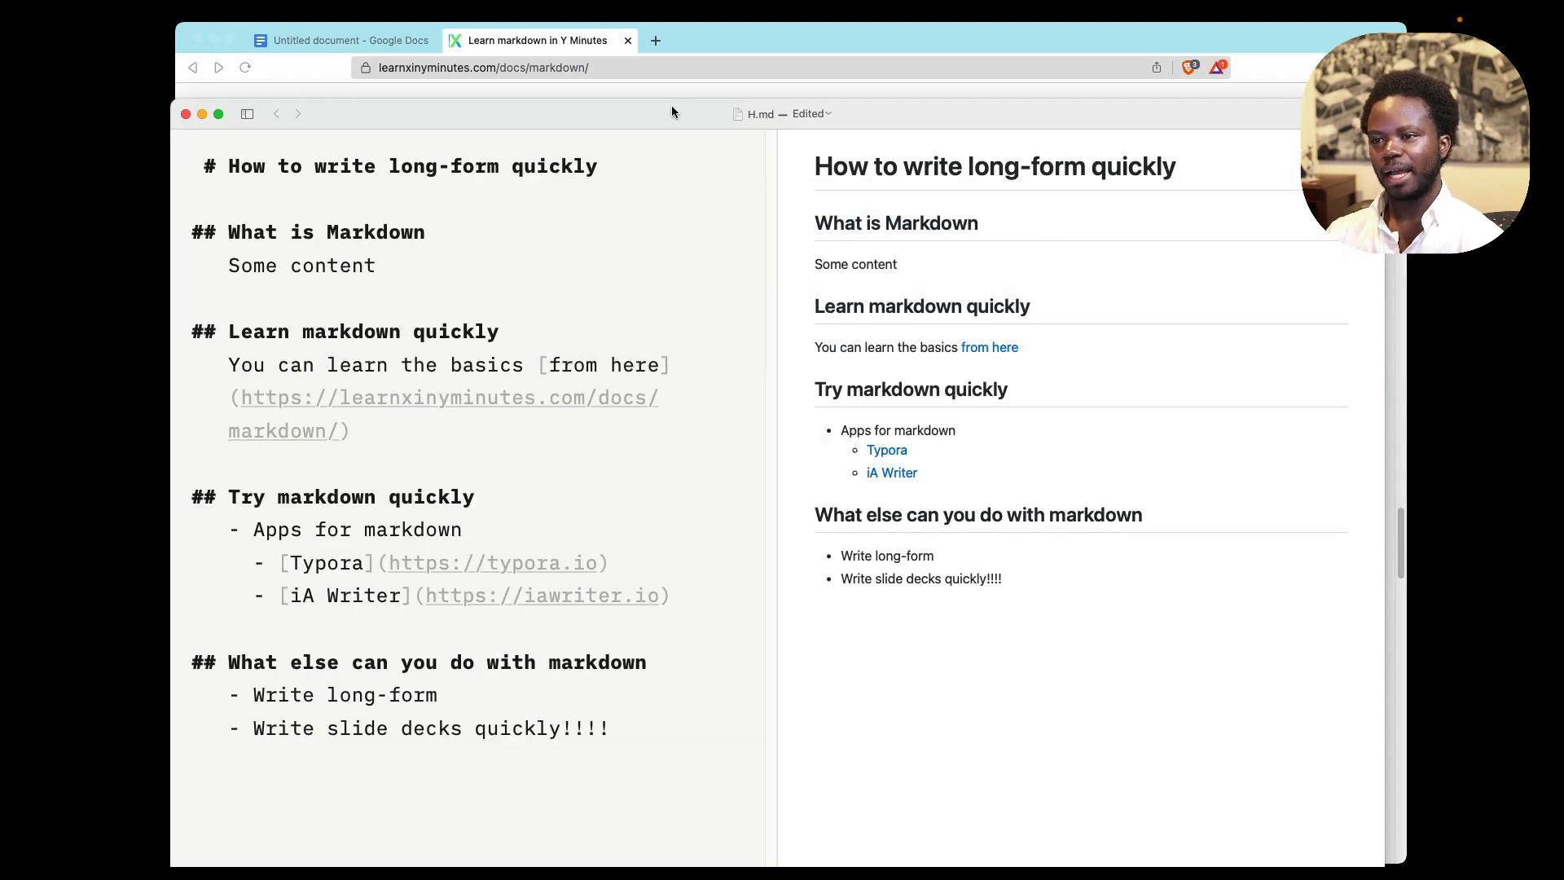
{"action": "left_click_drag", "start_coordinate": [671, 111], "coordinate": [682, 78]}
{"action": "left_click", "coordinate": [432, 179]}
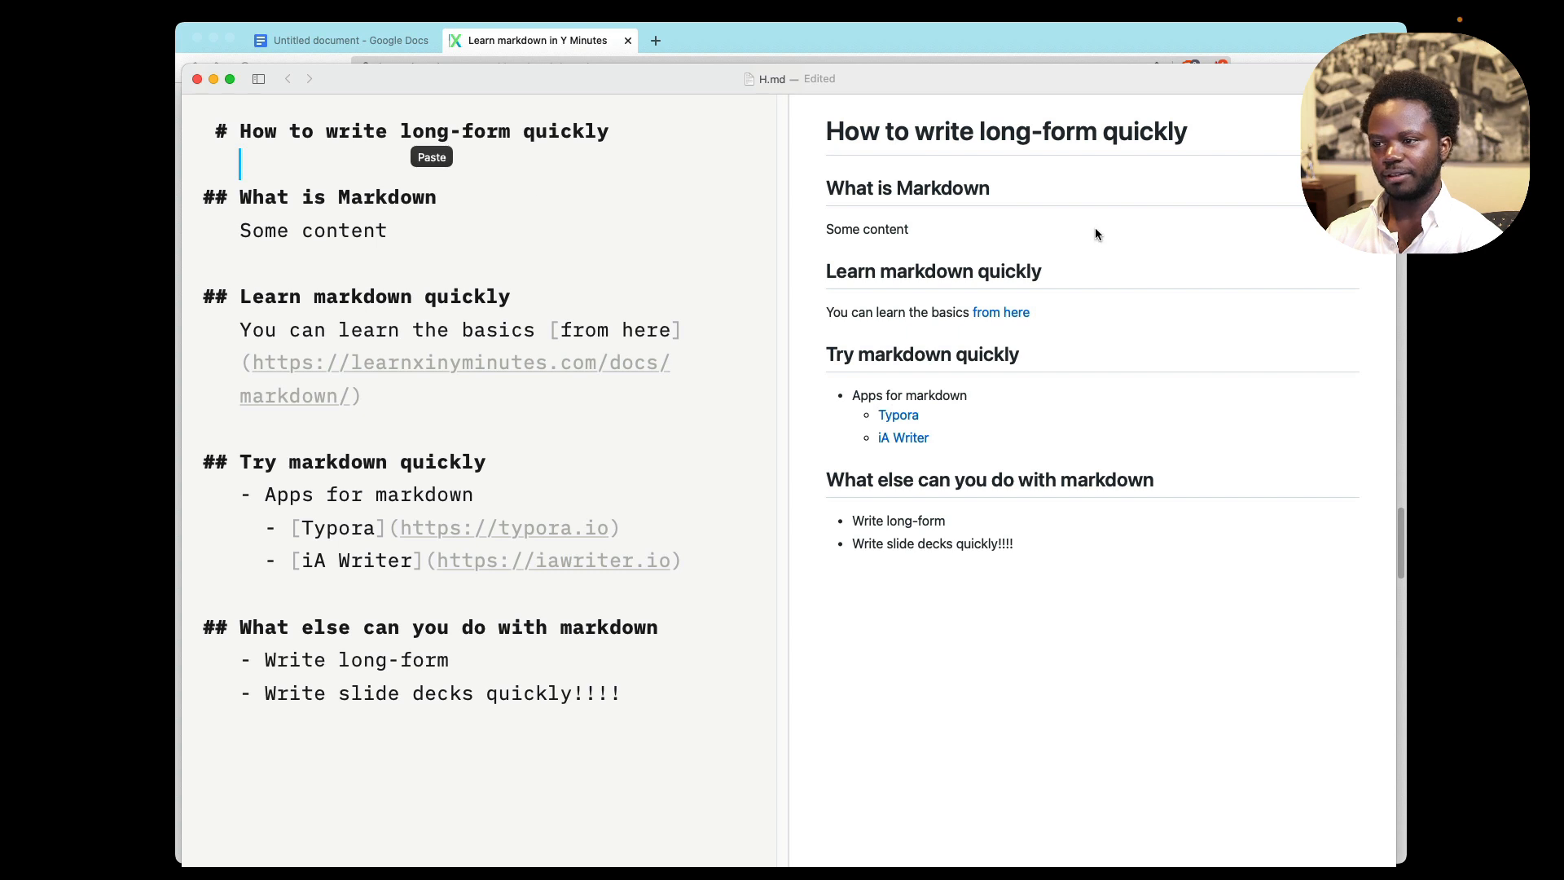
{"action": "left_click", "coordinate": [448, 263]}
{"action": "key", "text": "Return"}
{"action": "type", "text": "---"}
{"action": "key", "text": "Down"}
{"action": "key", "text": "super+Left"}
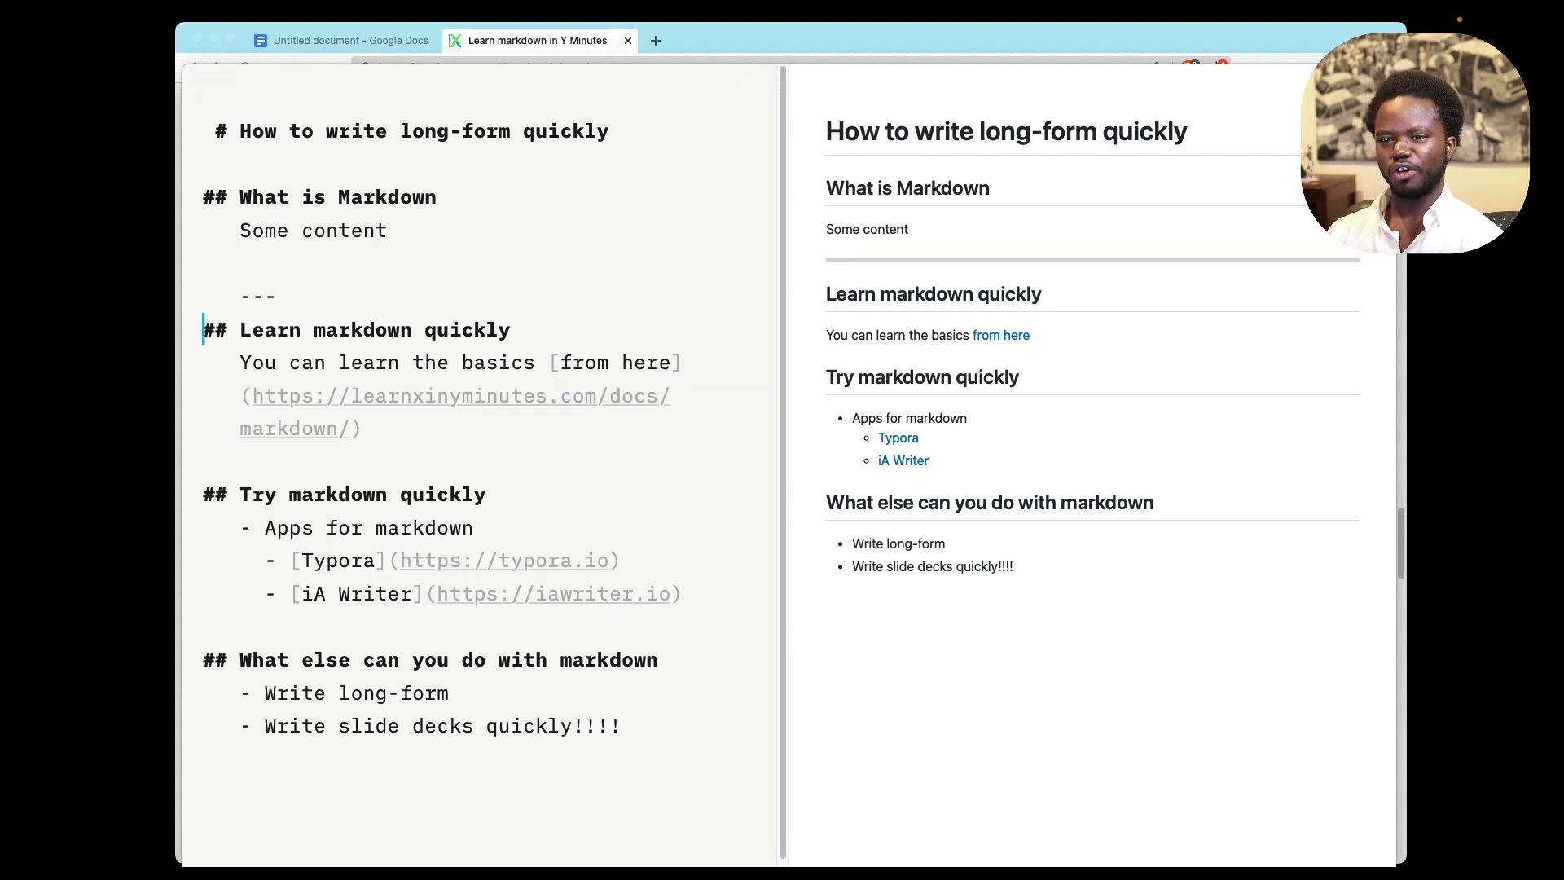
{"action": "key", "text": "Return"}
Insert a "---" rule followed by a blank line between the document title and the "What is Markdown" heading.
{"action": "key", "text": "Up"}
{"action": "key", "text": "Up"}
{"action": "key", "text": "Up"}
{"action": "key", "text": "Up"}
{"action": "key", "text": "Return"}
{"action": "type", "text": "---"}
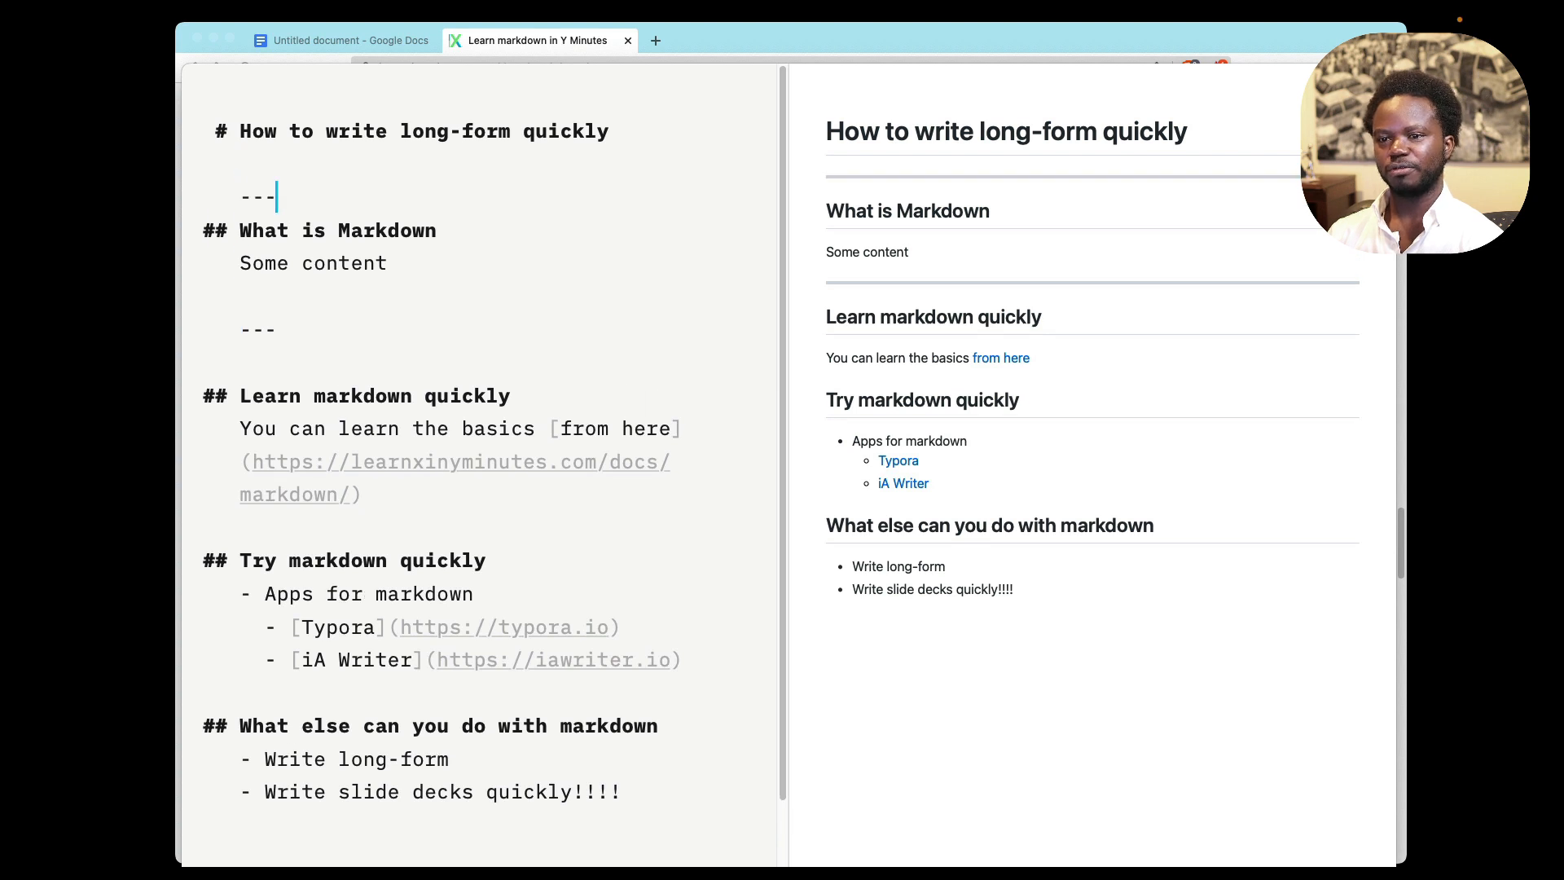
{"action": "key", "text": "Return"}
Add a level-three "###" heading directly below the title, reading "by" followed by the author's name.
{"action": "key", "text": "Up"}
{"action": "key", "text": "Up"}
{"action": "key", "text": "Up"}
{"action": "key", "text": "Up"}
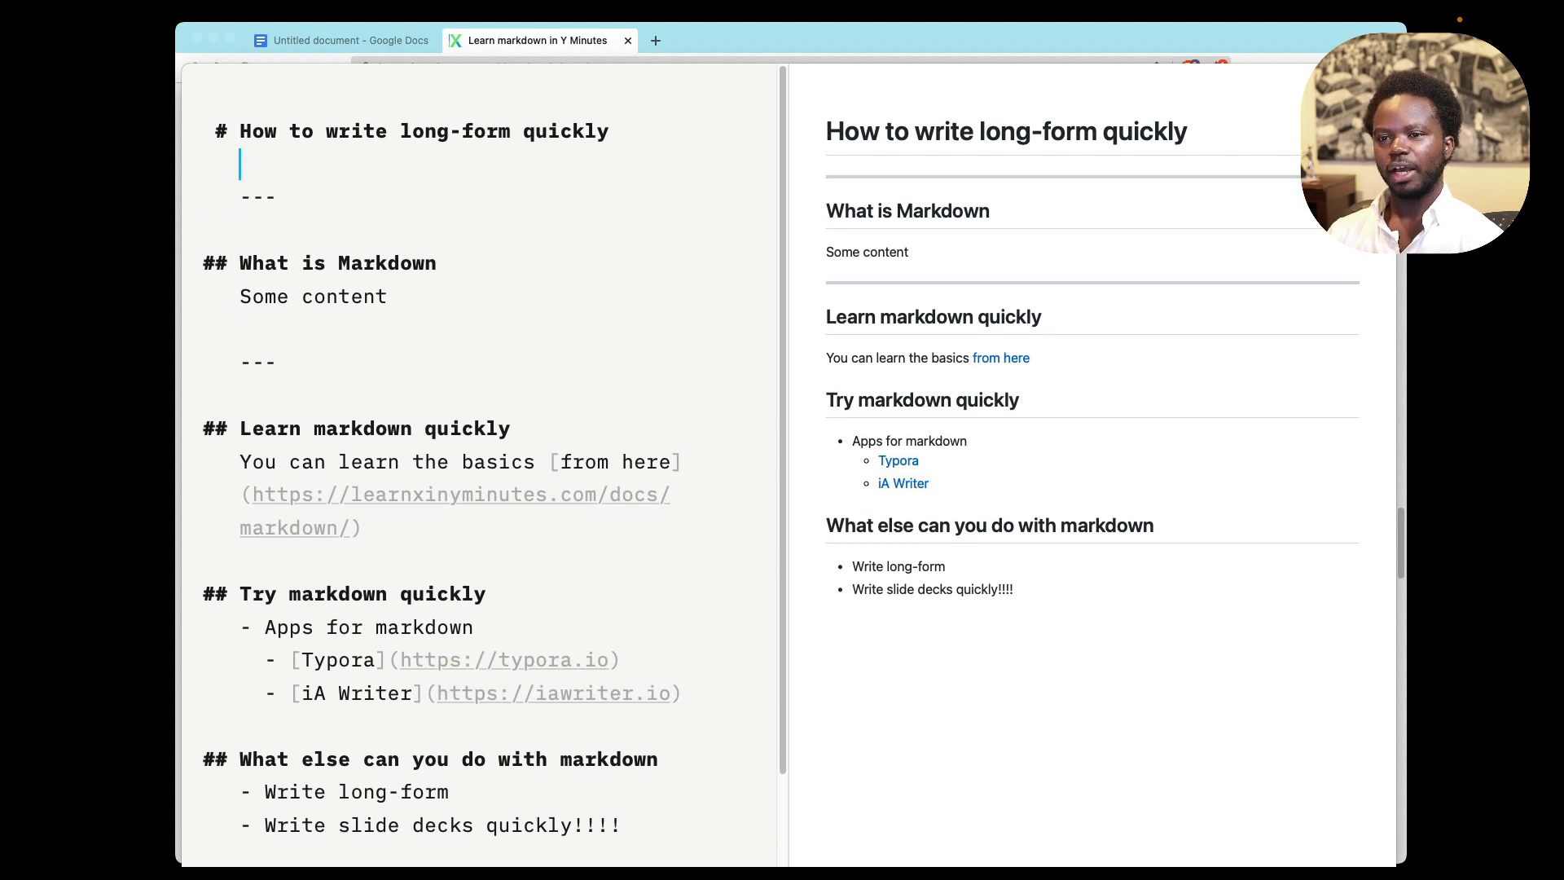
{"action": "type", "text": "### "}
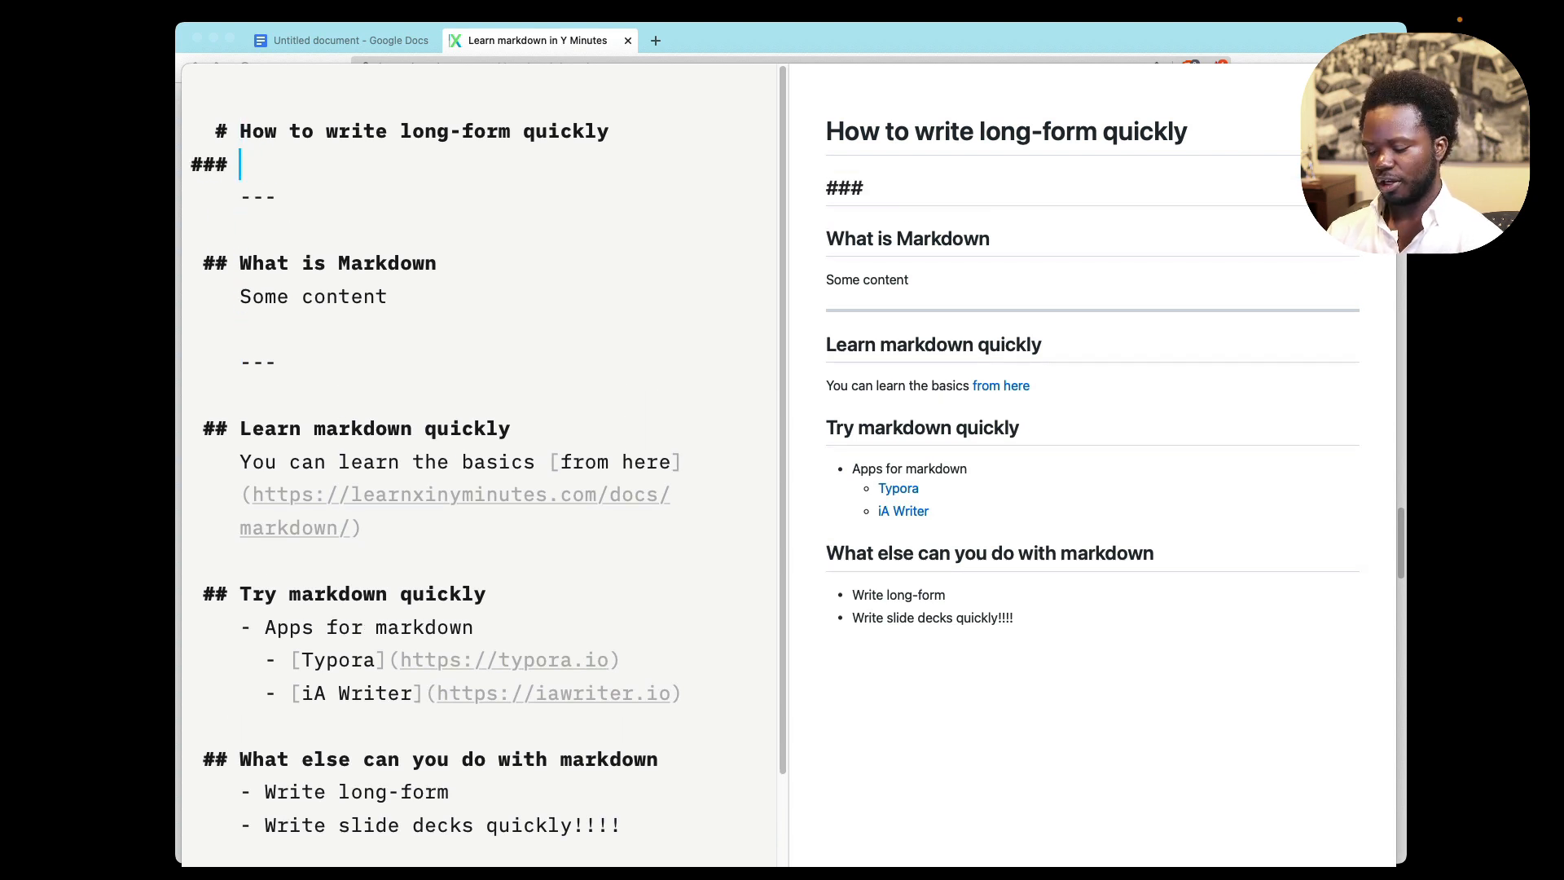
{"action": "type", "text": "by Dele Tosh"}
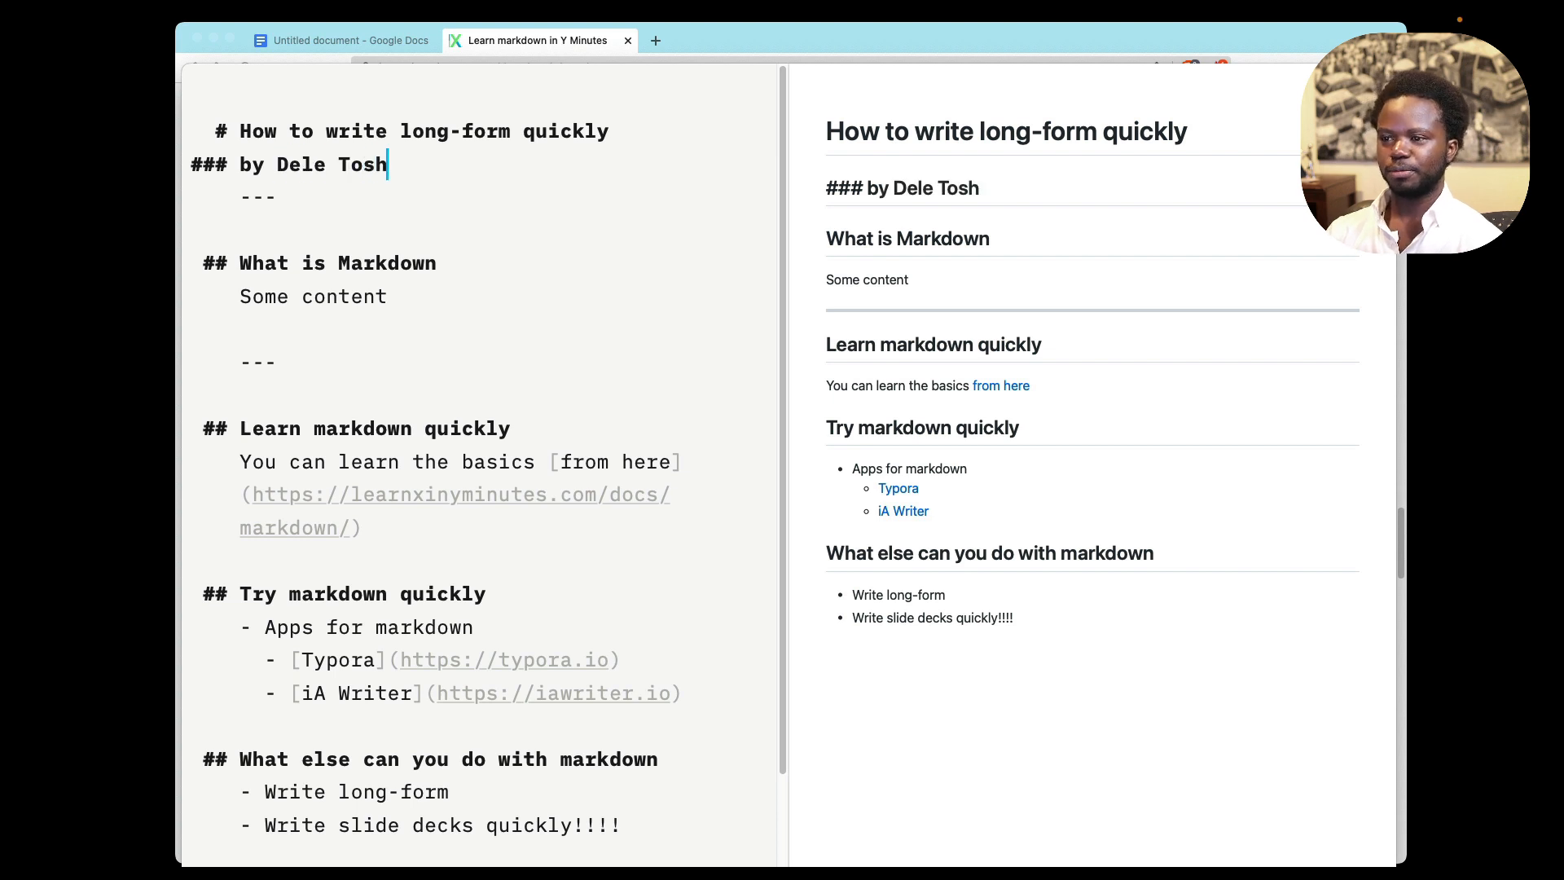
Insert blank lines above and below the byline heading to separate it from the title and the rule.
{"action": "key", "text": "super+Left"}
{"action": "key", "text": "Down"}
{"action": "key", "text": "Up"}
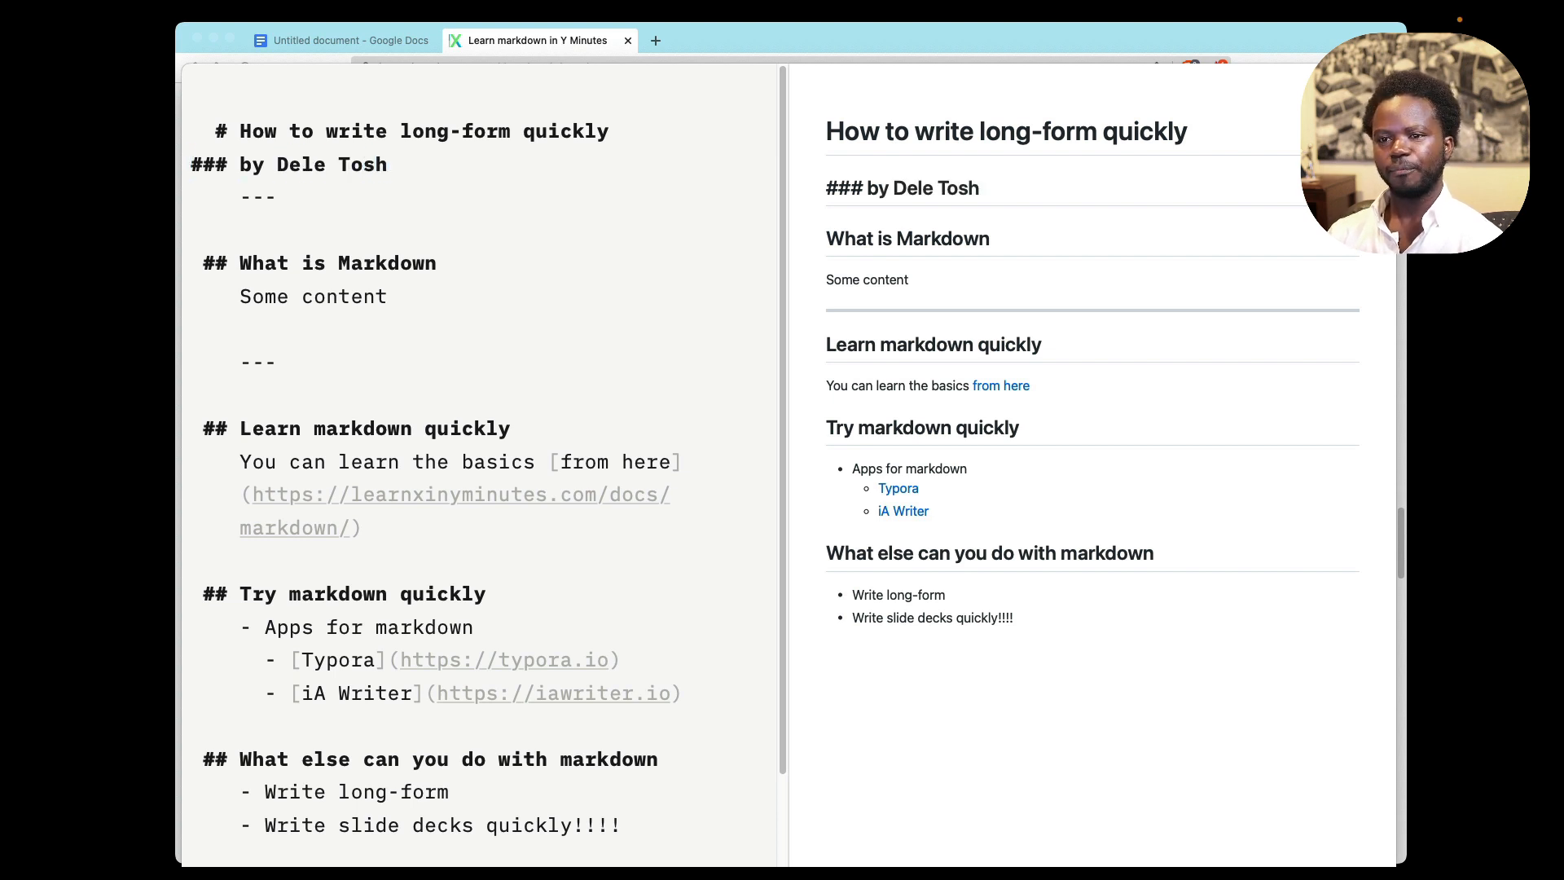
{"action": "key", "text": "Return"}
{"action": "key", "text": "Down"}
{"action": "key", "text": "Return"}
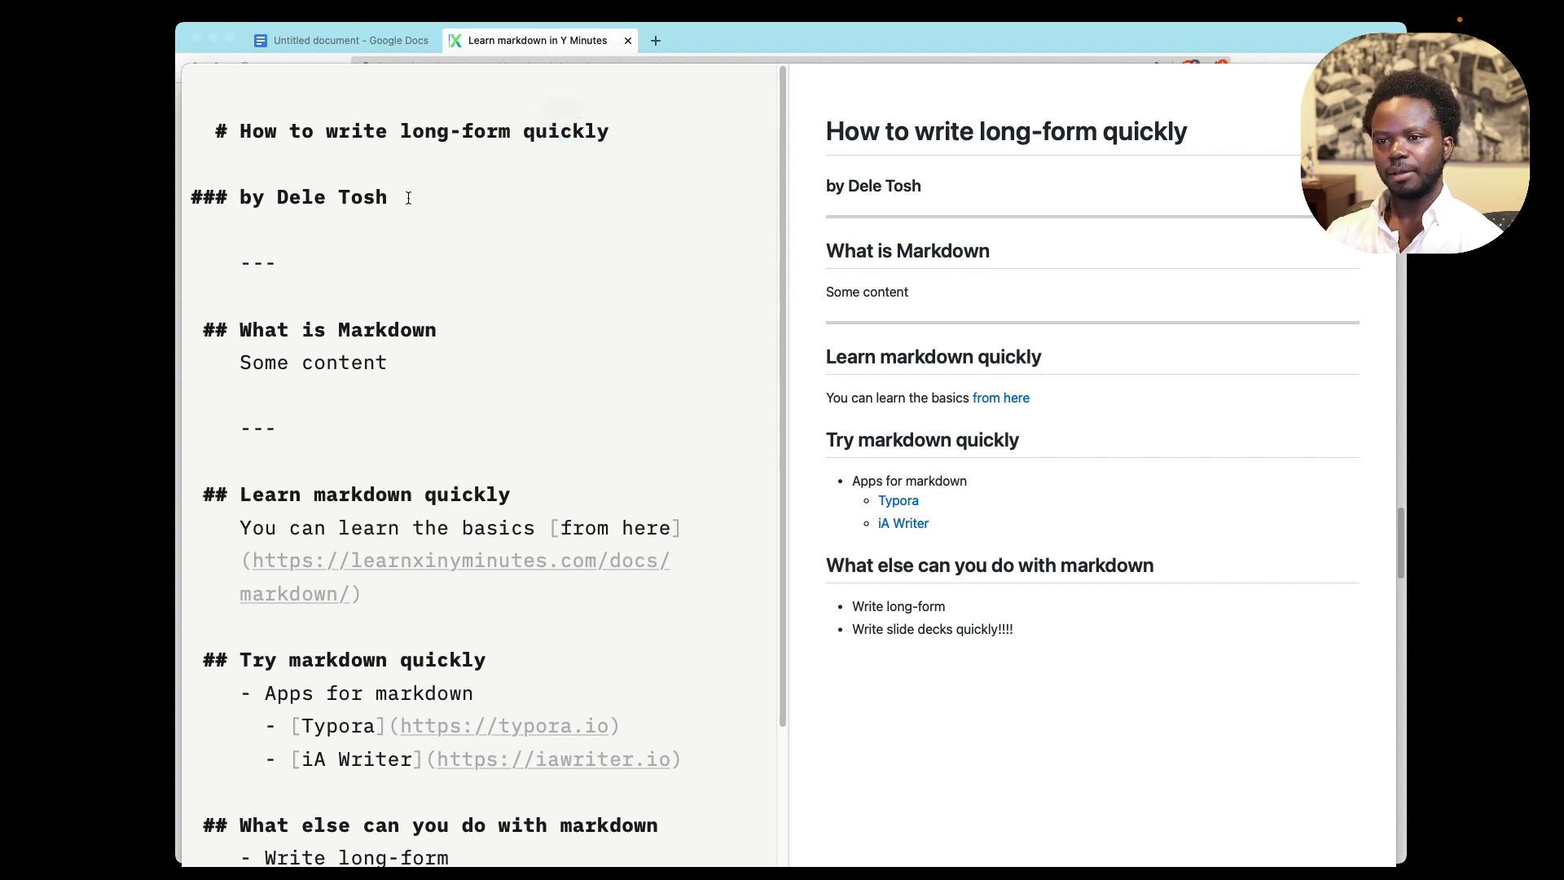
Insert a "---" rule with blank lines around it between the "Learn markdown quickly" and "Try markdown quickly" sections.
{"action": "left_click", "coordinate": [348, 466]}
{"action": "scroll", "coordinate": [343, 462], "scroll_direction": "down", "scroll_amount": 2}
{"action": "key", "text": "Return"}
{"action": "type", "text": "---"}
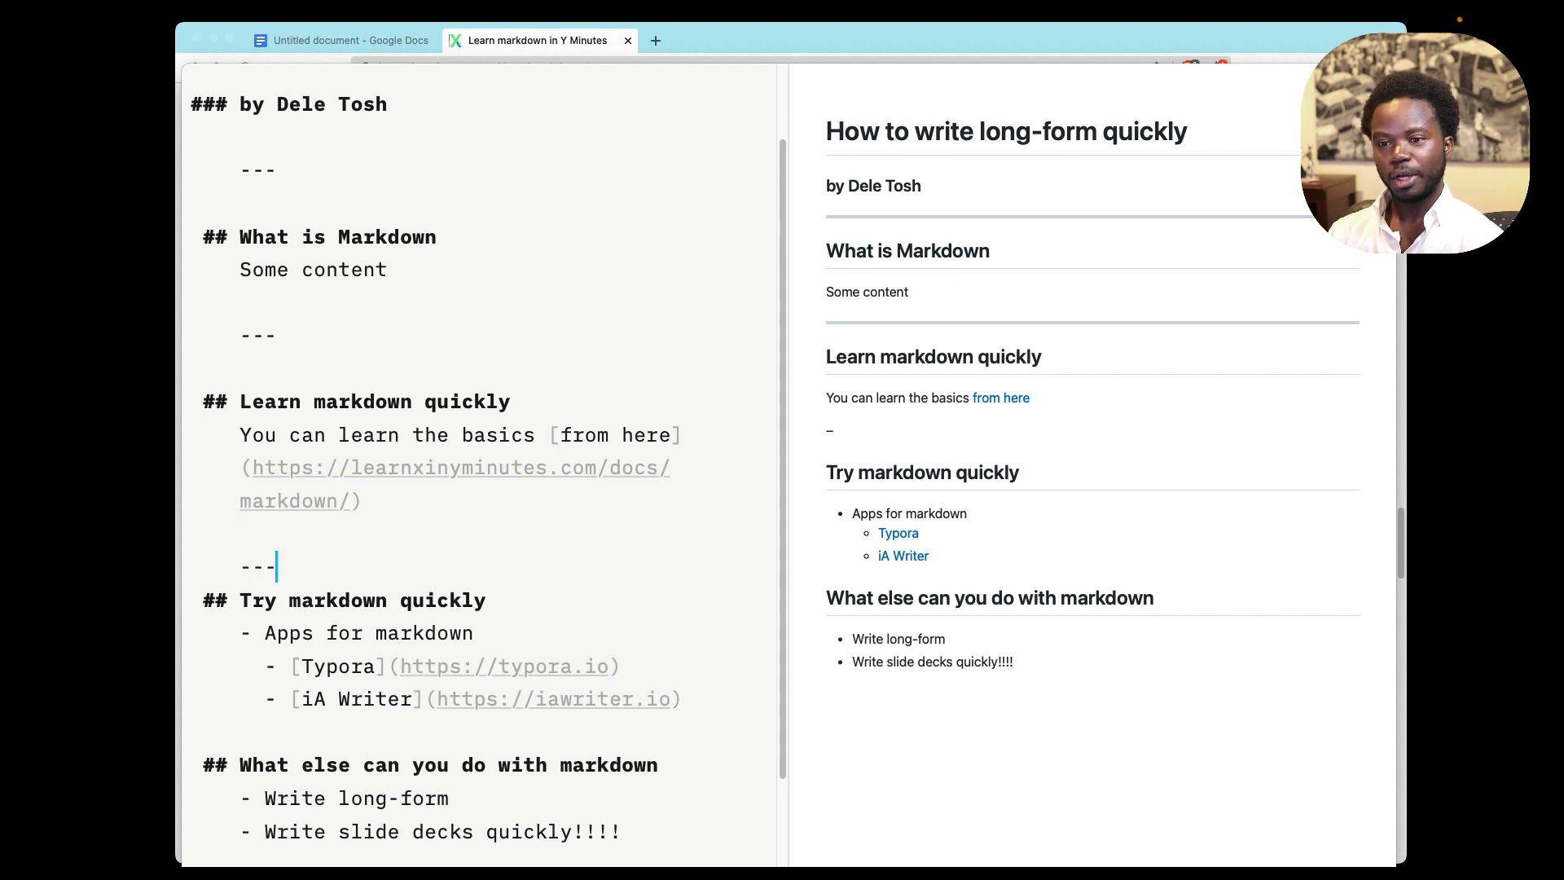
{"action": "key", "text": "super+Left"}
{"action": "key", "text": "Return"}
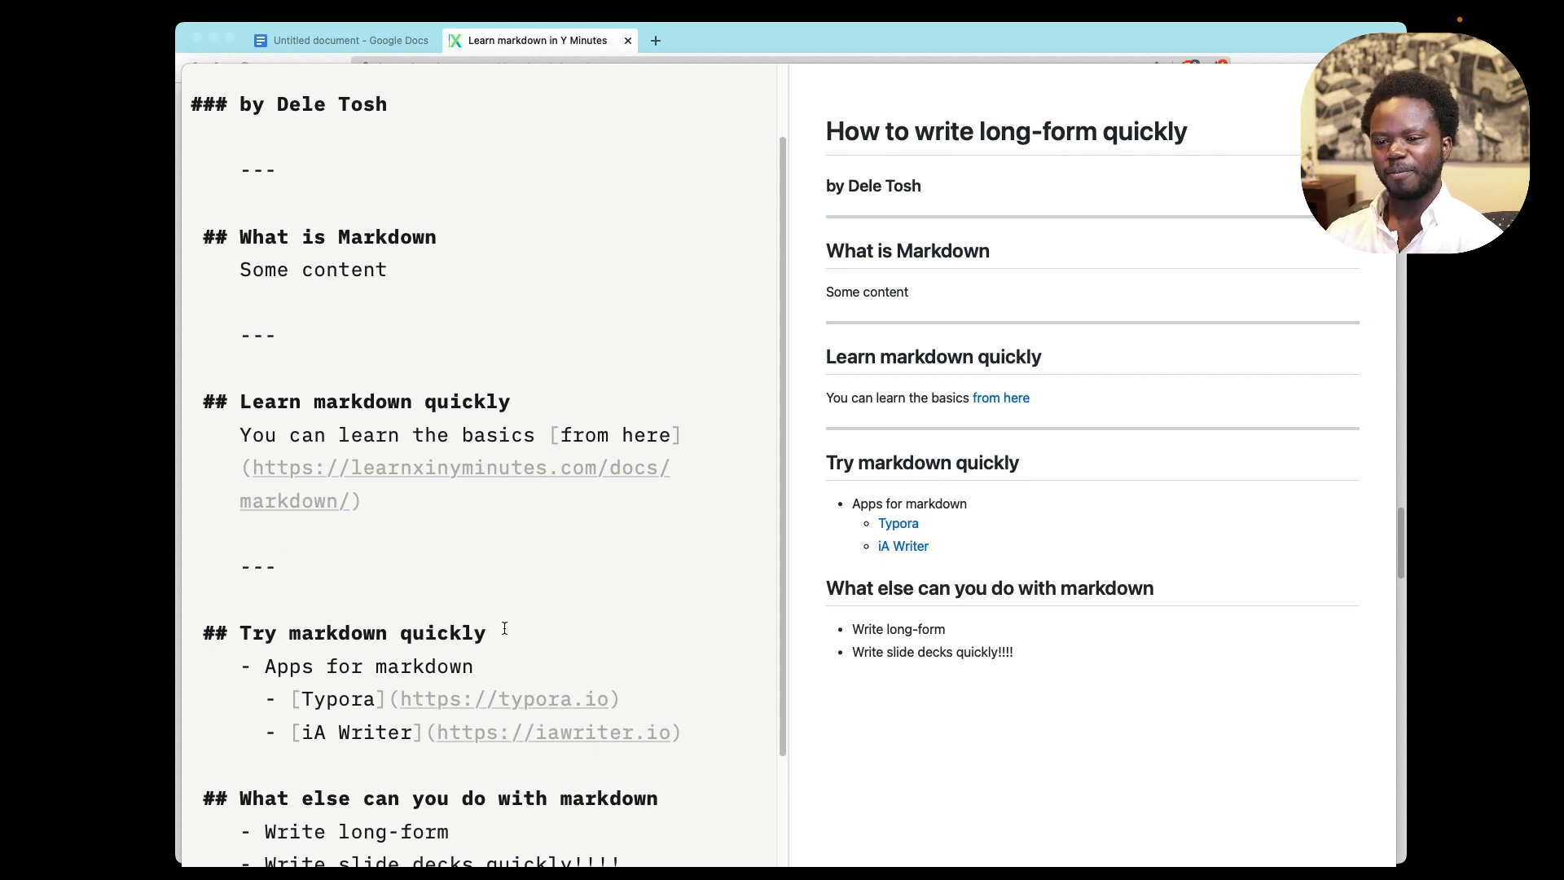
Insert a "---" rule with blank lines around it between the "Try markdown quickly" and "What else can you do with markdown" sections.
{"action": "scroll", "coordinate": [505, 630], "scroll_direction": "down", "scroll_amount": 2}
{"action": "left_click", "coordinate": [411, 664]}
{"action": "type", "text": "-"}
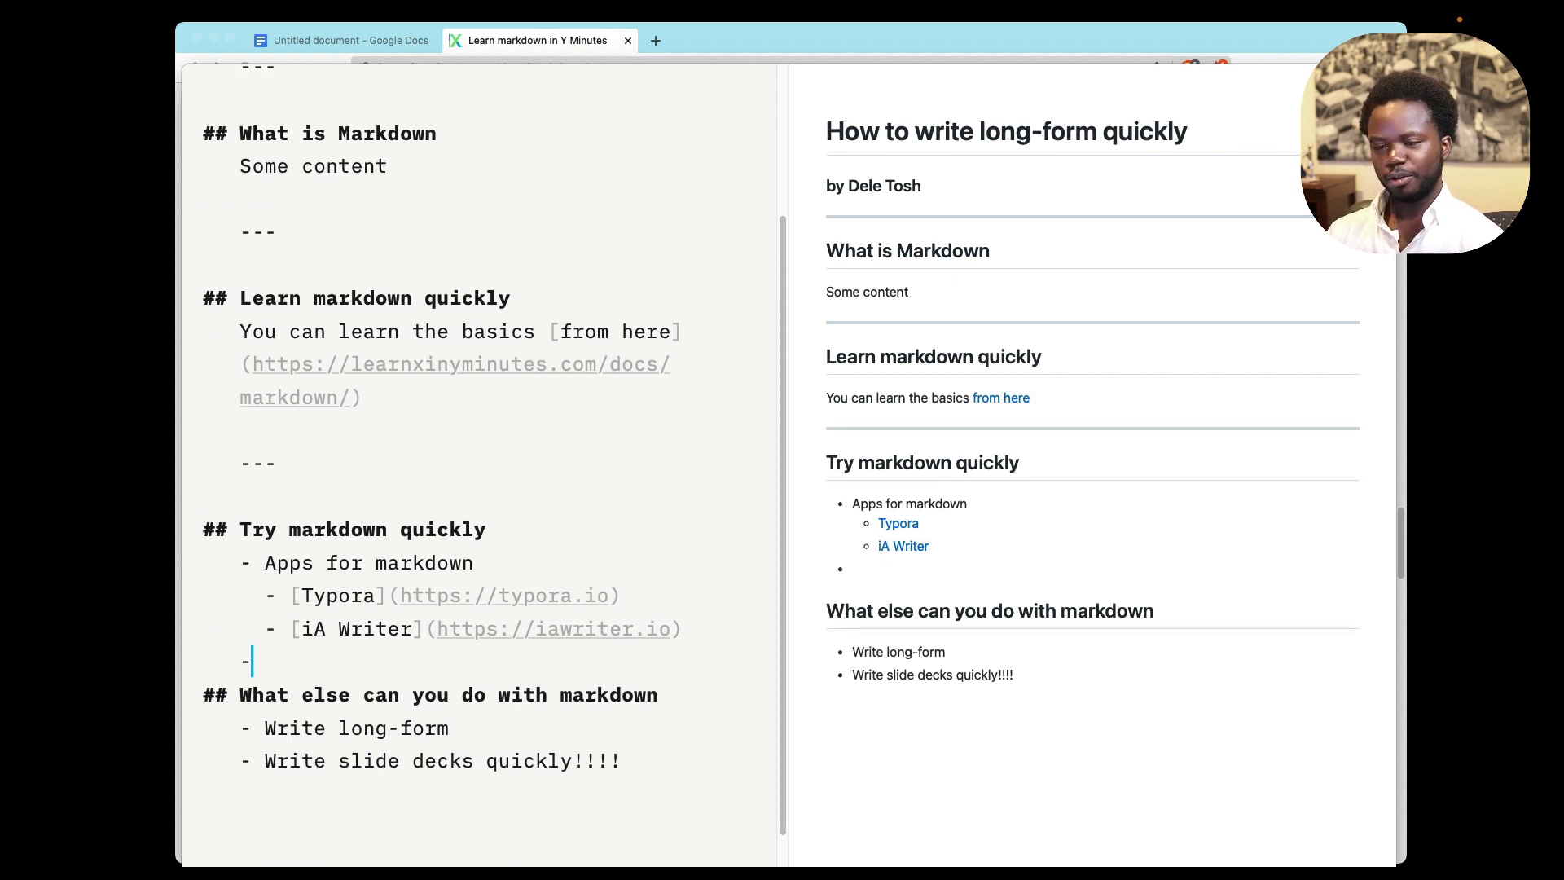
{"action": "type", "text": "--"}
{"action": "key", "text": "super+Left"}
{"action": "key", "text": "Return"}
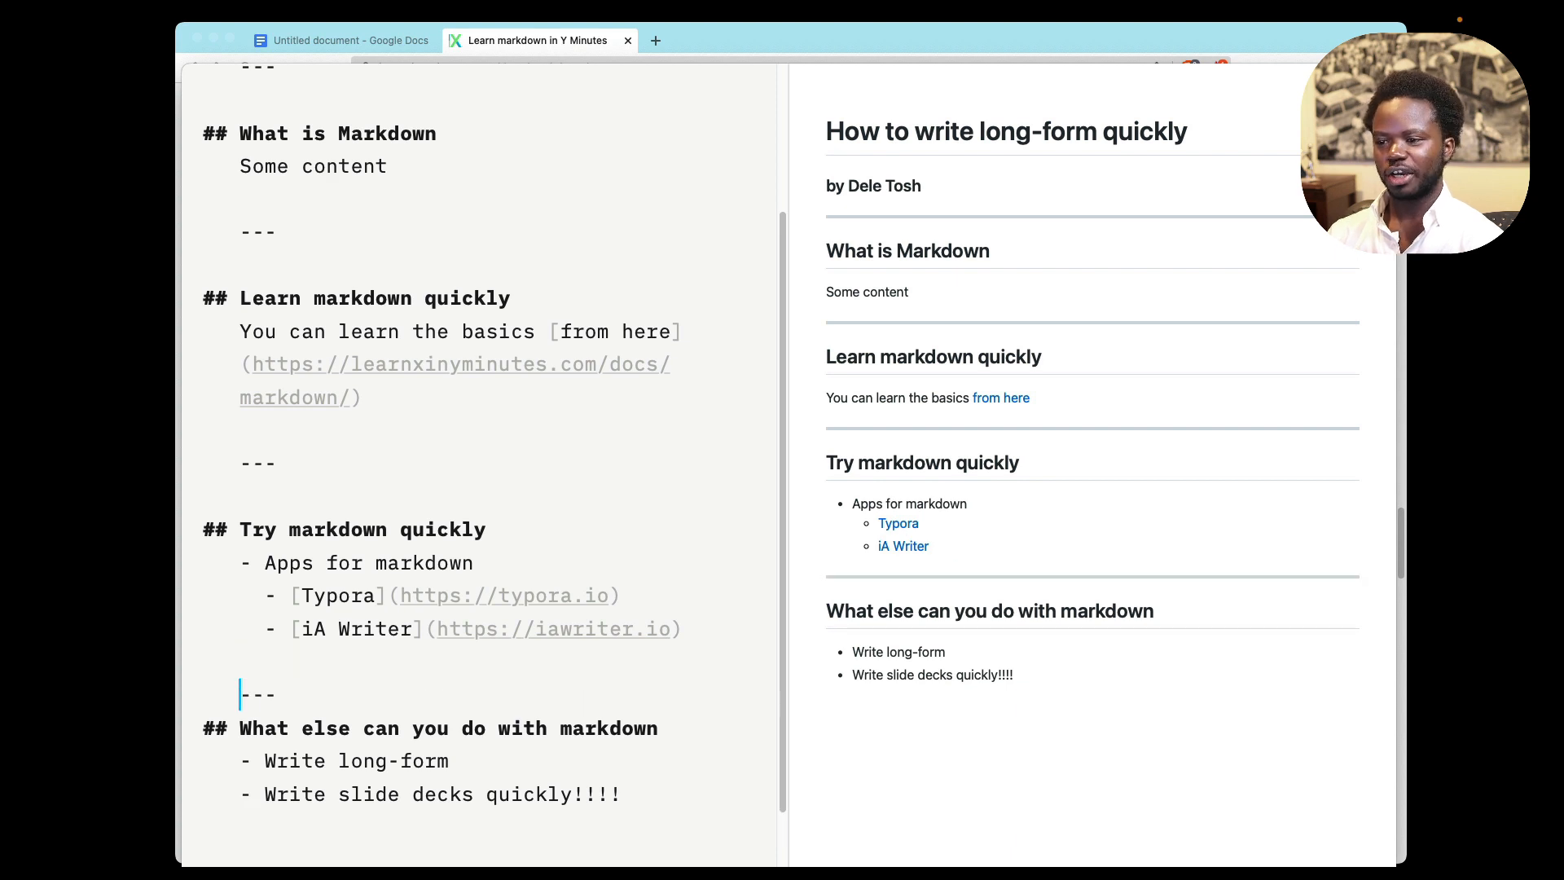
{"action": "key", "text": "Down"}
{"action": "key", "text": "Return"}
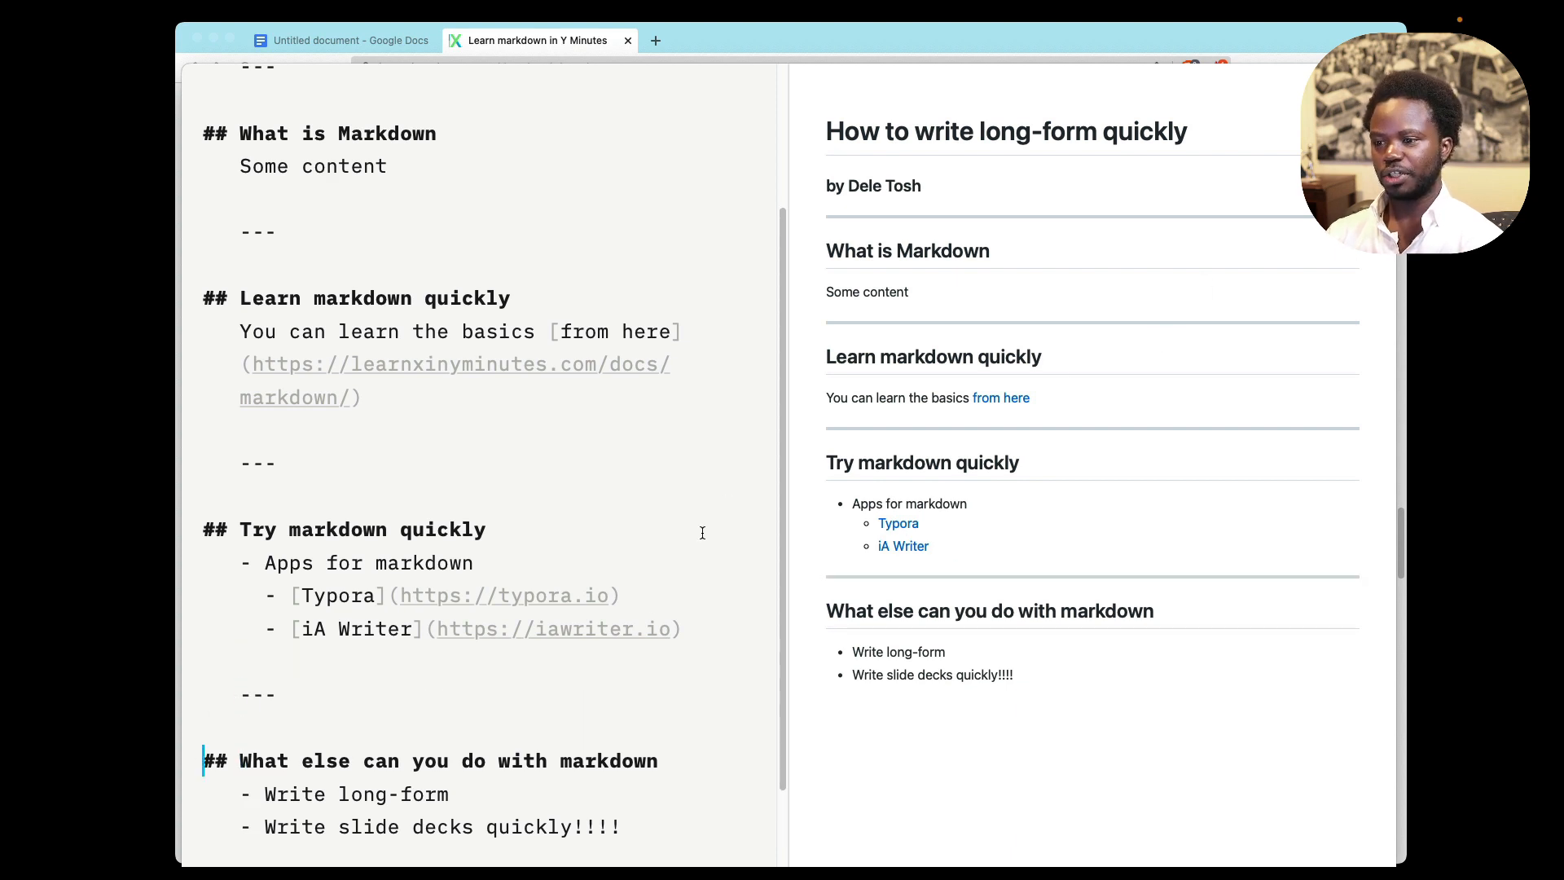
Reposition the document window so its title bar is visible and extend its height to show more of the text.
{"action": "left_click_drag", "start_coordinate": [936, 77], "coordinate": [947, 41]}
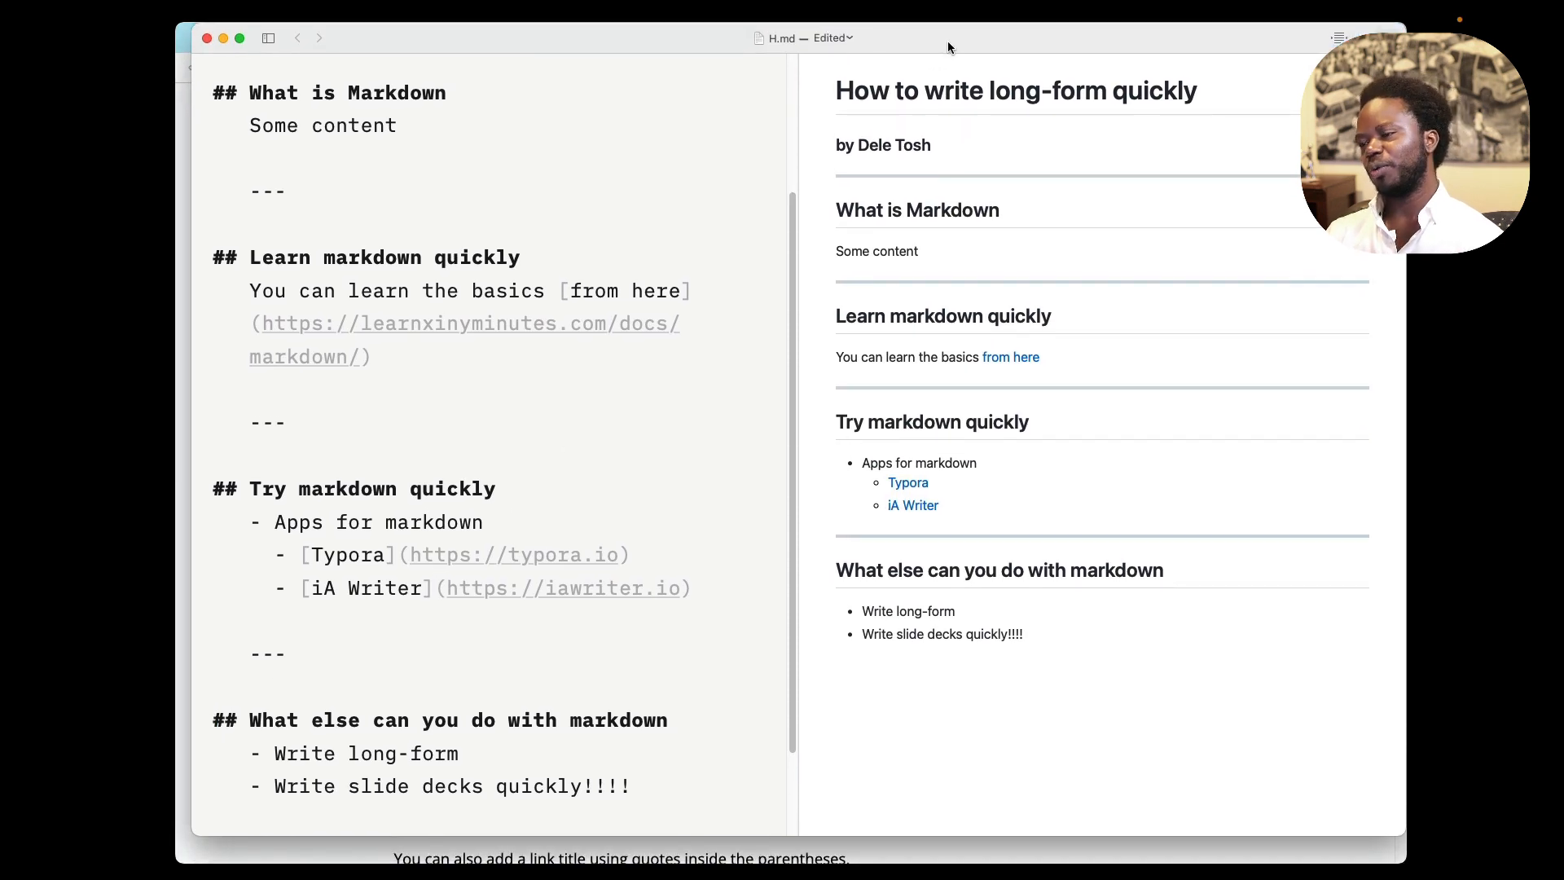
{"action": "scroll", "coordinate": [467, 471], "scroll_direction": "up", "scroll_amount": 3}
{"action": "scroll", "coordinate": [467, 471], "scroll_direction": "down", "scroll_amount": 3}
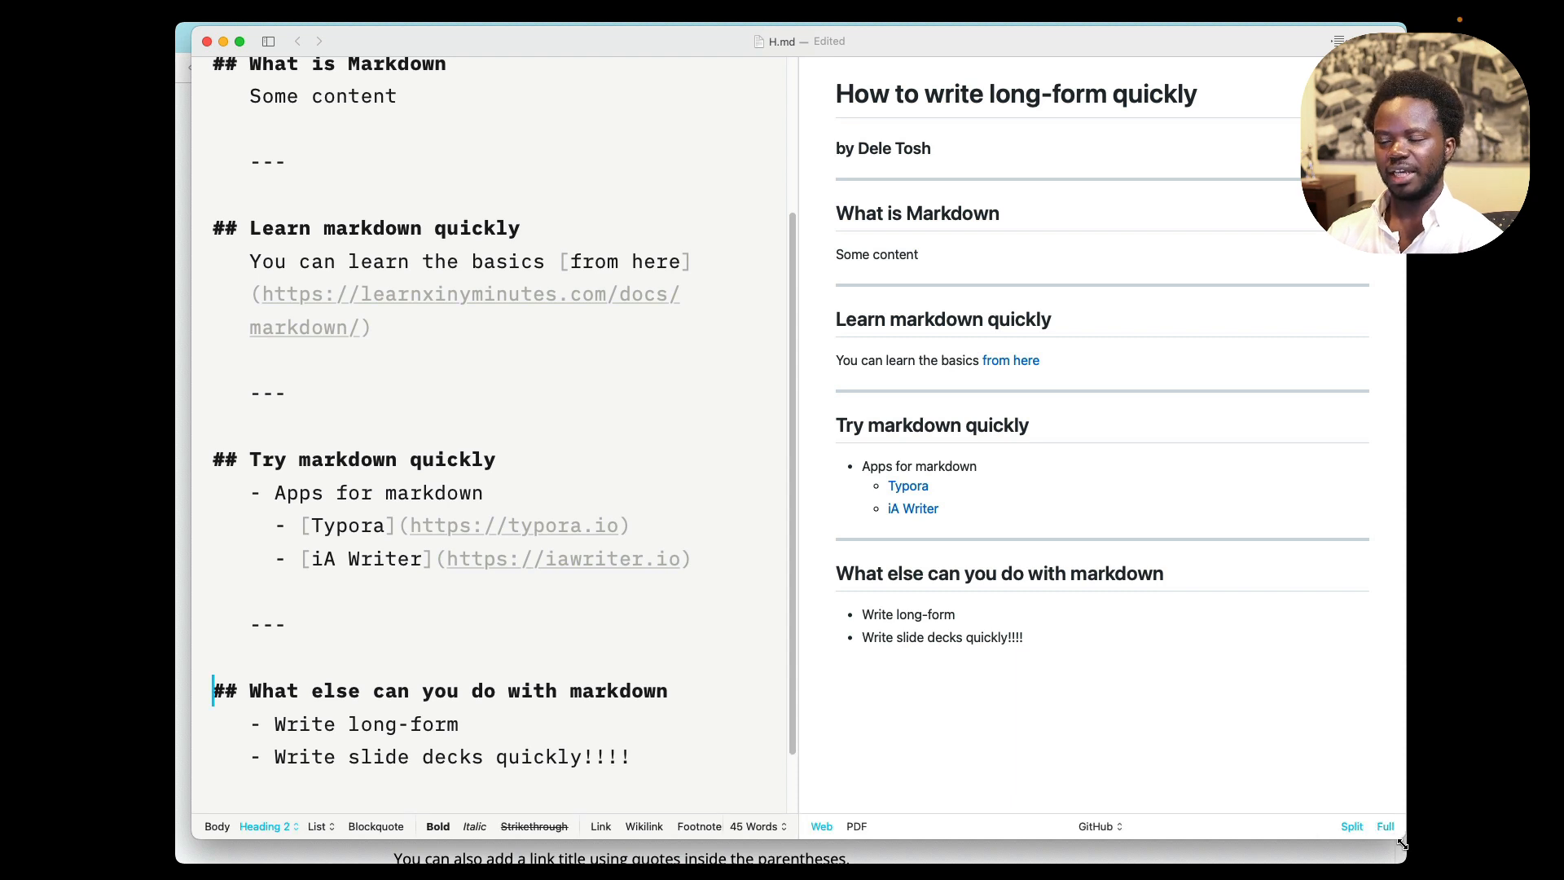
{"action": "left_click_drag", "start_coordinate": [1395, 847], "coordinate": [1400, 874]}
{"action": "left_click", "coordinate": [468, 676]}
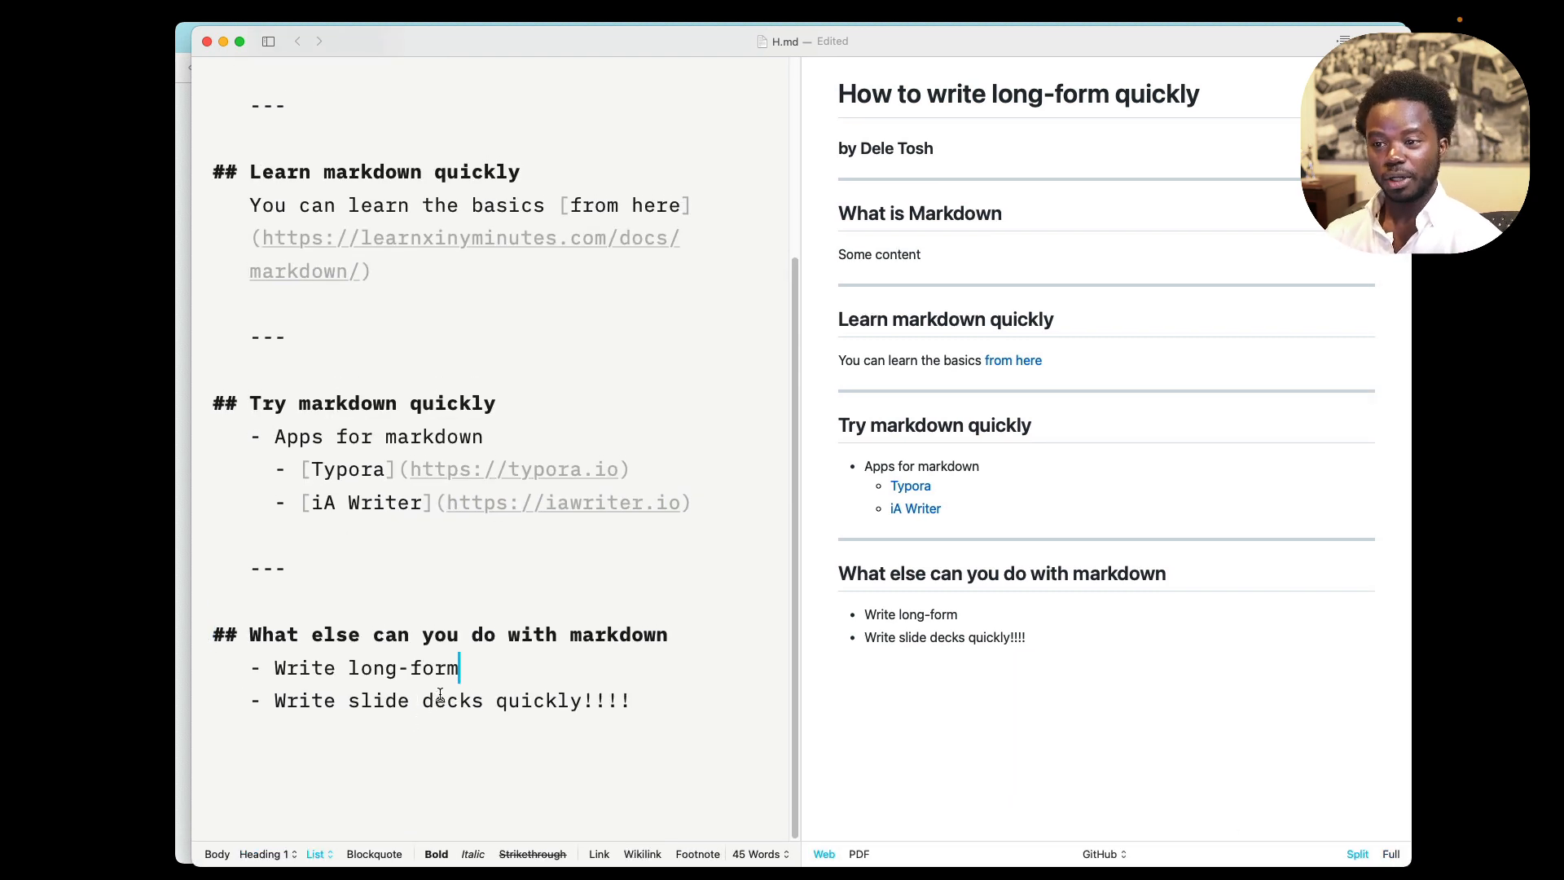
{"action": "scroll", "coordinate": [499, 647], "scroll_direction": "up", "scroll_amount": 5}
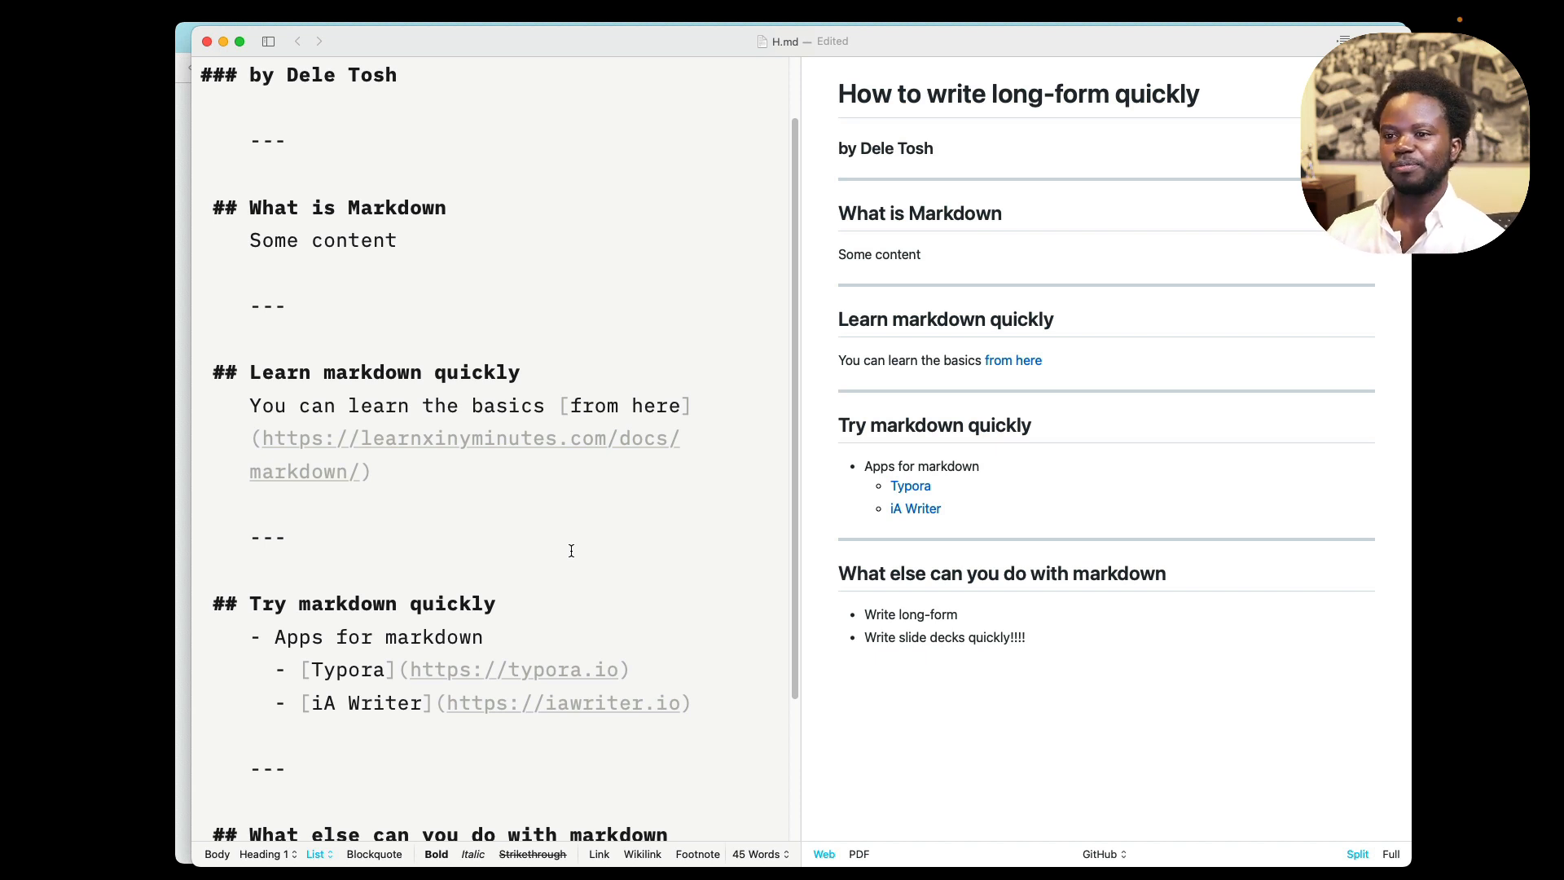
Select the entire Markdown document, from the title through the last list item, for copying.
{"action": "scroll", "coordinate": [527, 160], "scroll_direction": "up", "scroll_amount": 2}
{"action": "left_click_drag", "start_coordinate": [226, 94], "coordinate": [471, 276]}
{"action": "scroll", "coordinate": [471, 275], "scroll_direction": "down", "scroll_amount": 4}
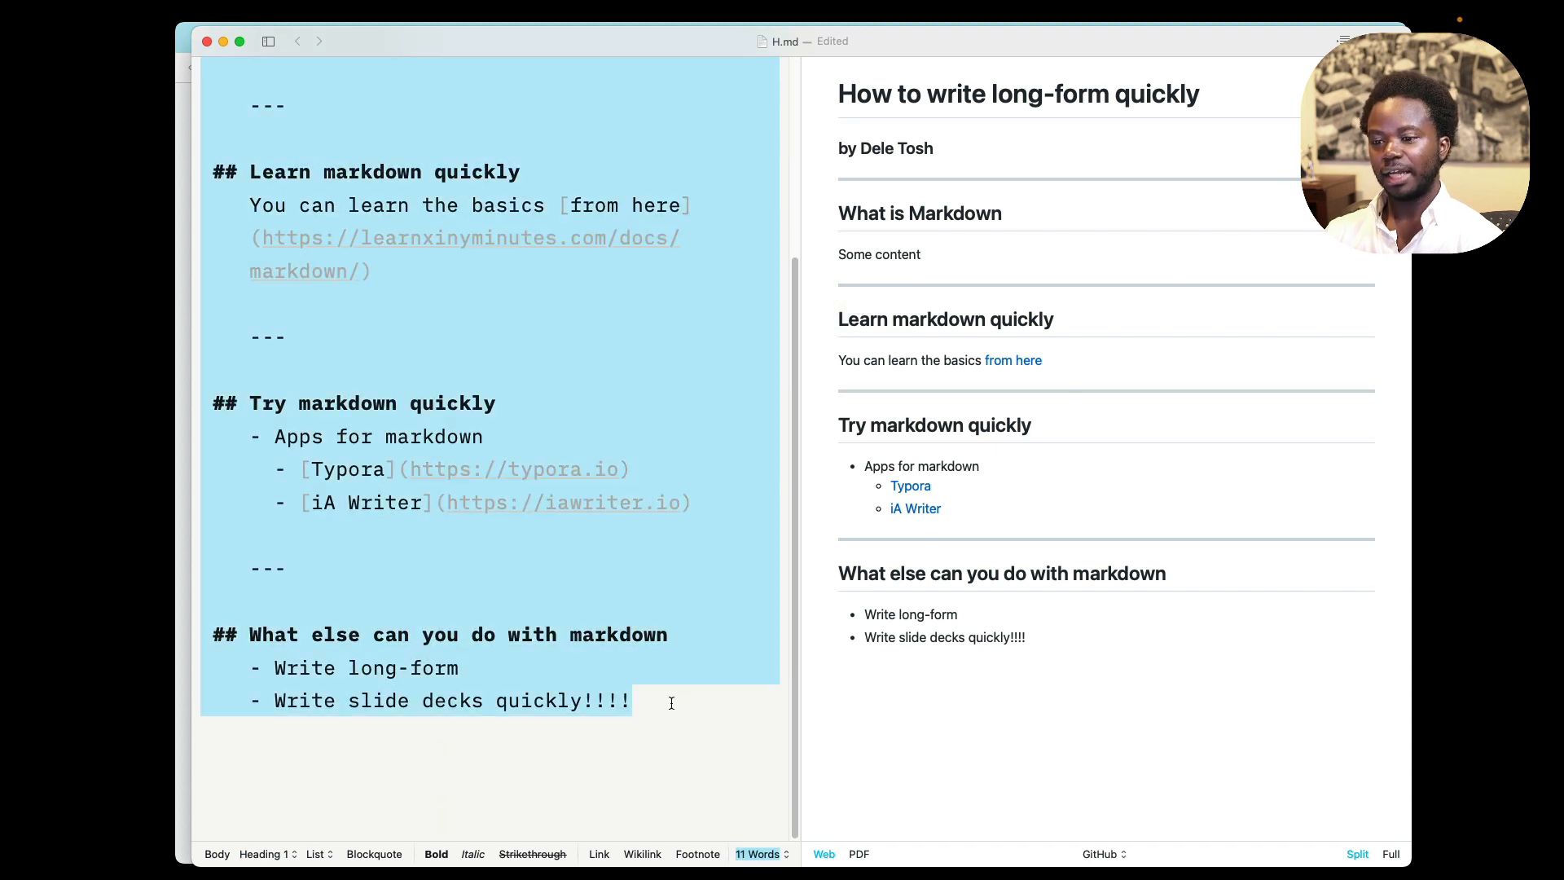
{"action": "key", "text": "super+a"}
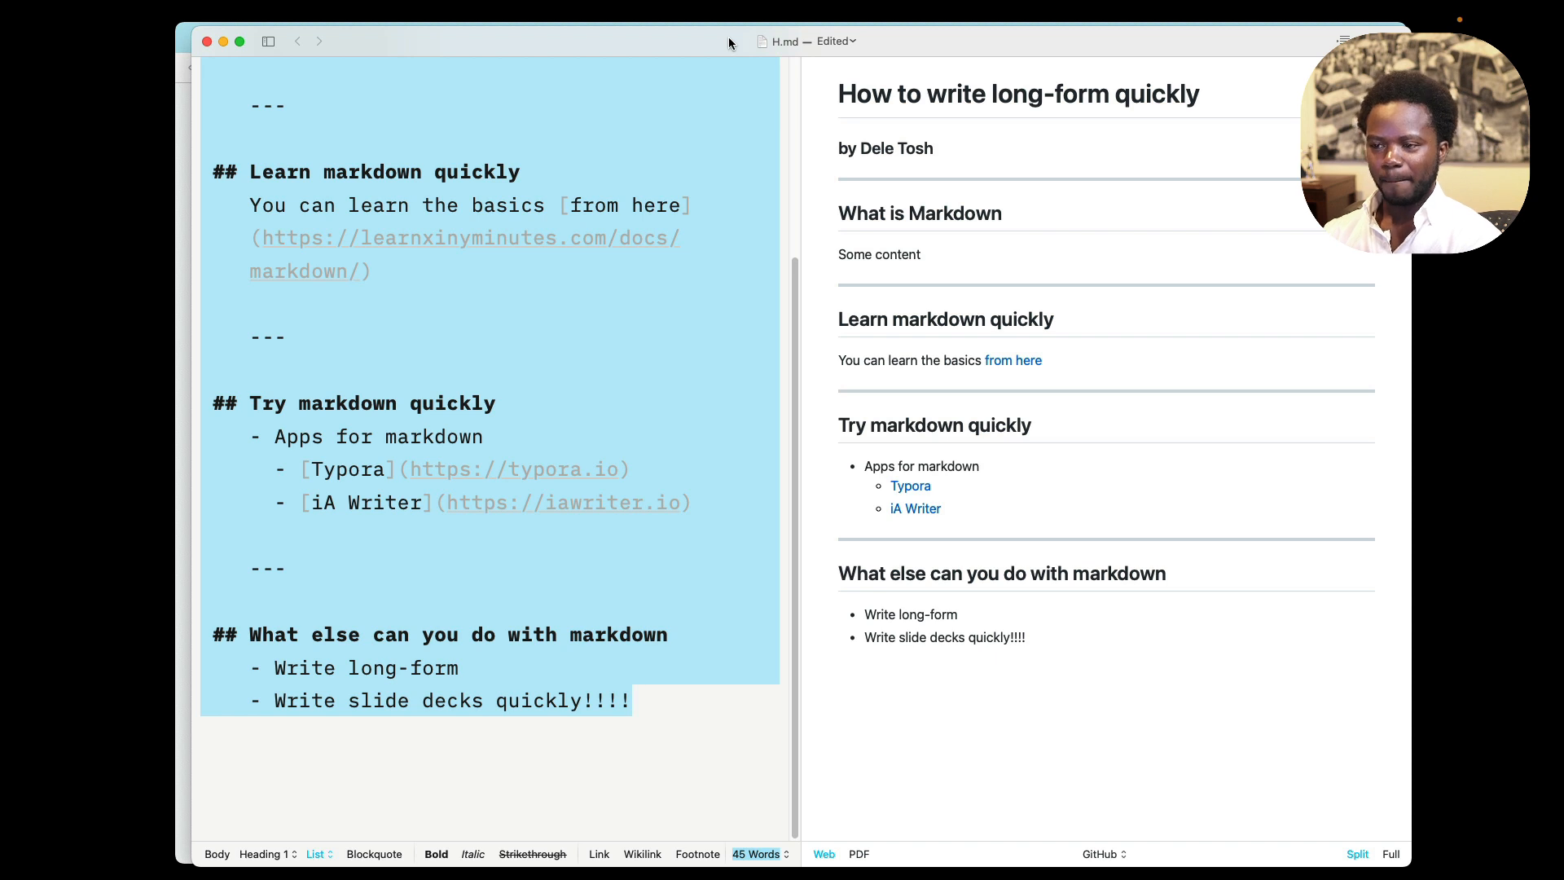
Switch to iA Presenter, reposition its window and paste the copied Markdown into the empty Untitled 2 presentation.
{"action": "key", "text": "super+Tab"}
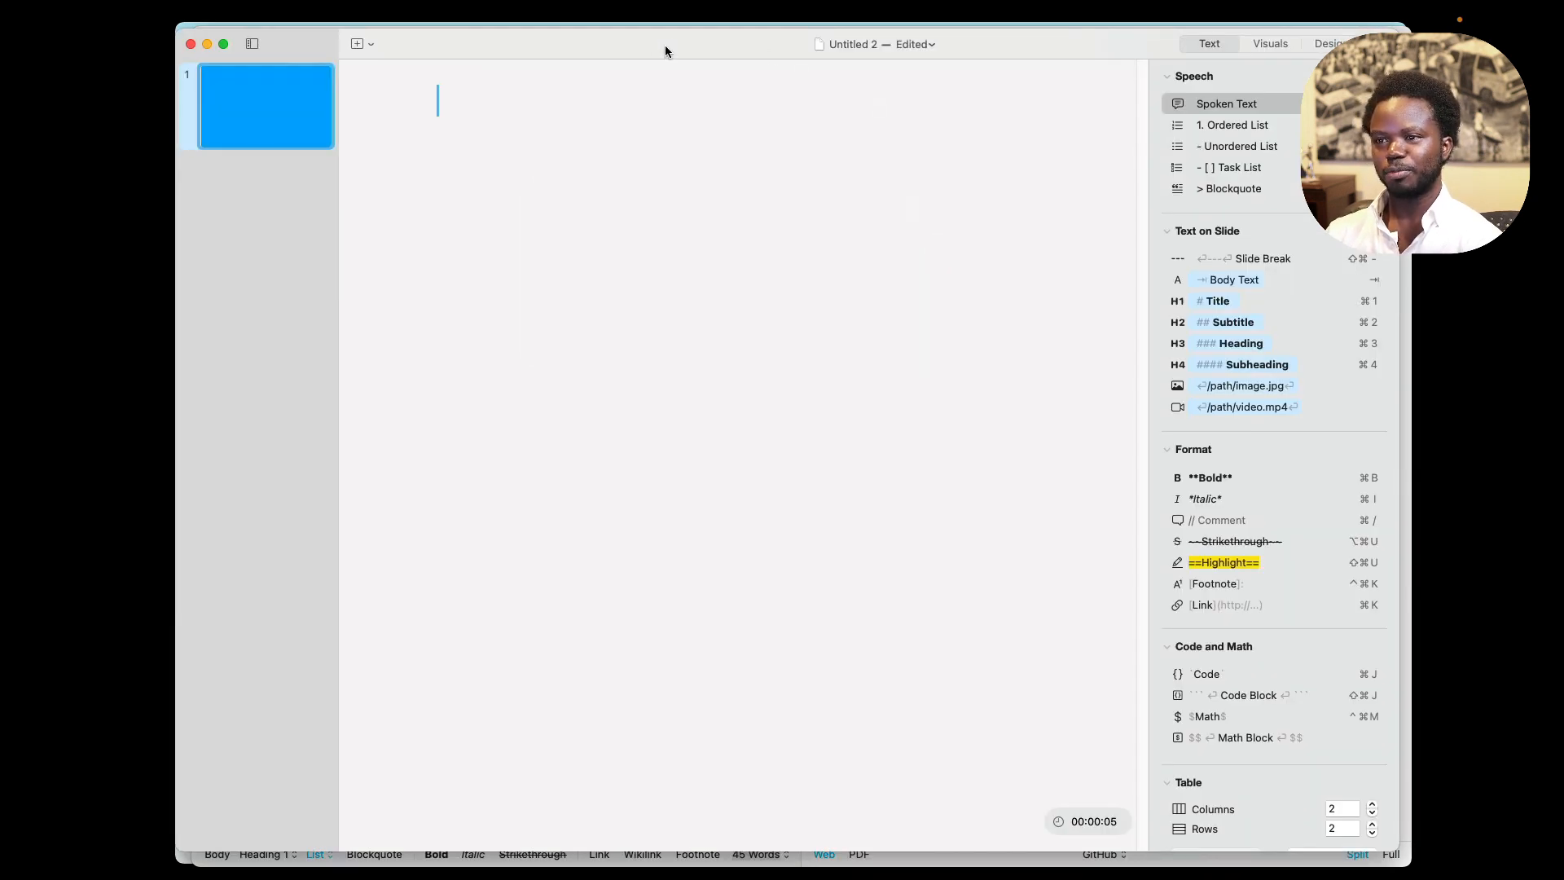
{"action": "left_click_drag", "start_coordinate": [992, 52], "coordinate": [1005, 109]}
{"action": "left_click", "coordinate": [965, 48]}
{"action": "mouse_move", "coordinate": [964, 47]}
{"action": "left_mouse_down"}
{"action": "mouse_move", "coordinate": [971, 132]}
{"action": "mouse_move", "coordinate": [984, 43]}
{"action": "left_mouse_up"}
{"action": "left_click", "coordinate": [964, 108]}
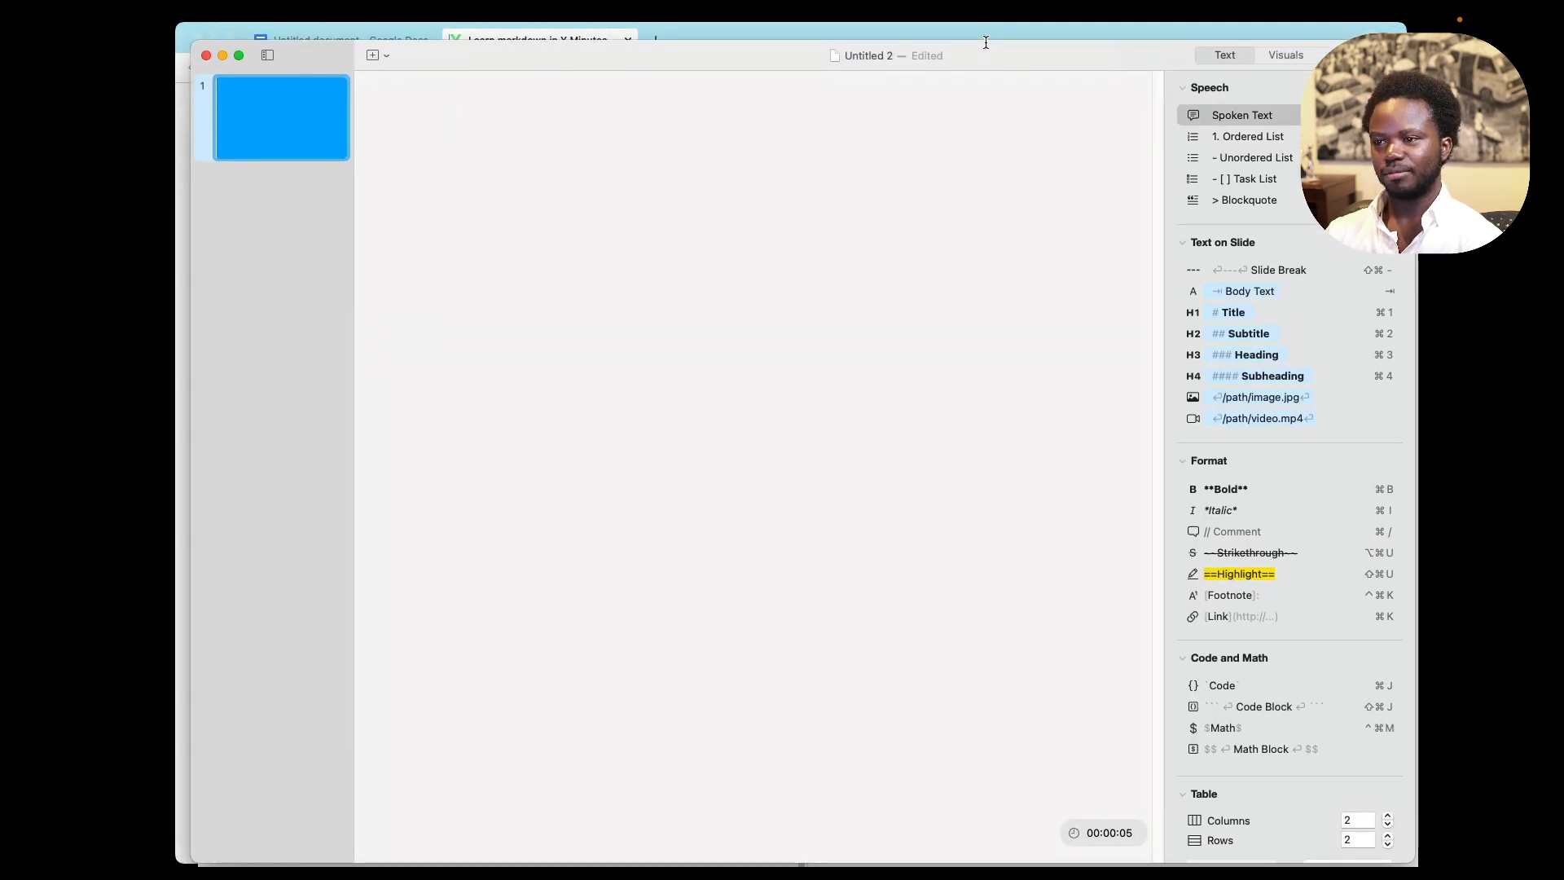
{"action": "left_click", "coordinate": [831, 110]}
{"action": "key", "text": "super+v"}
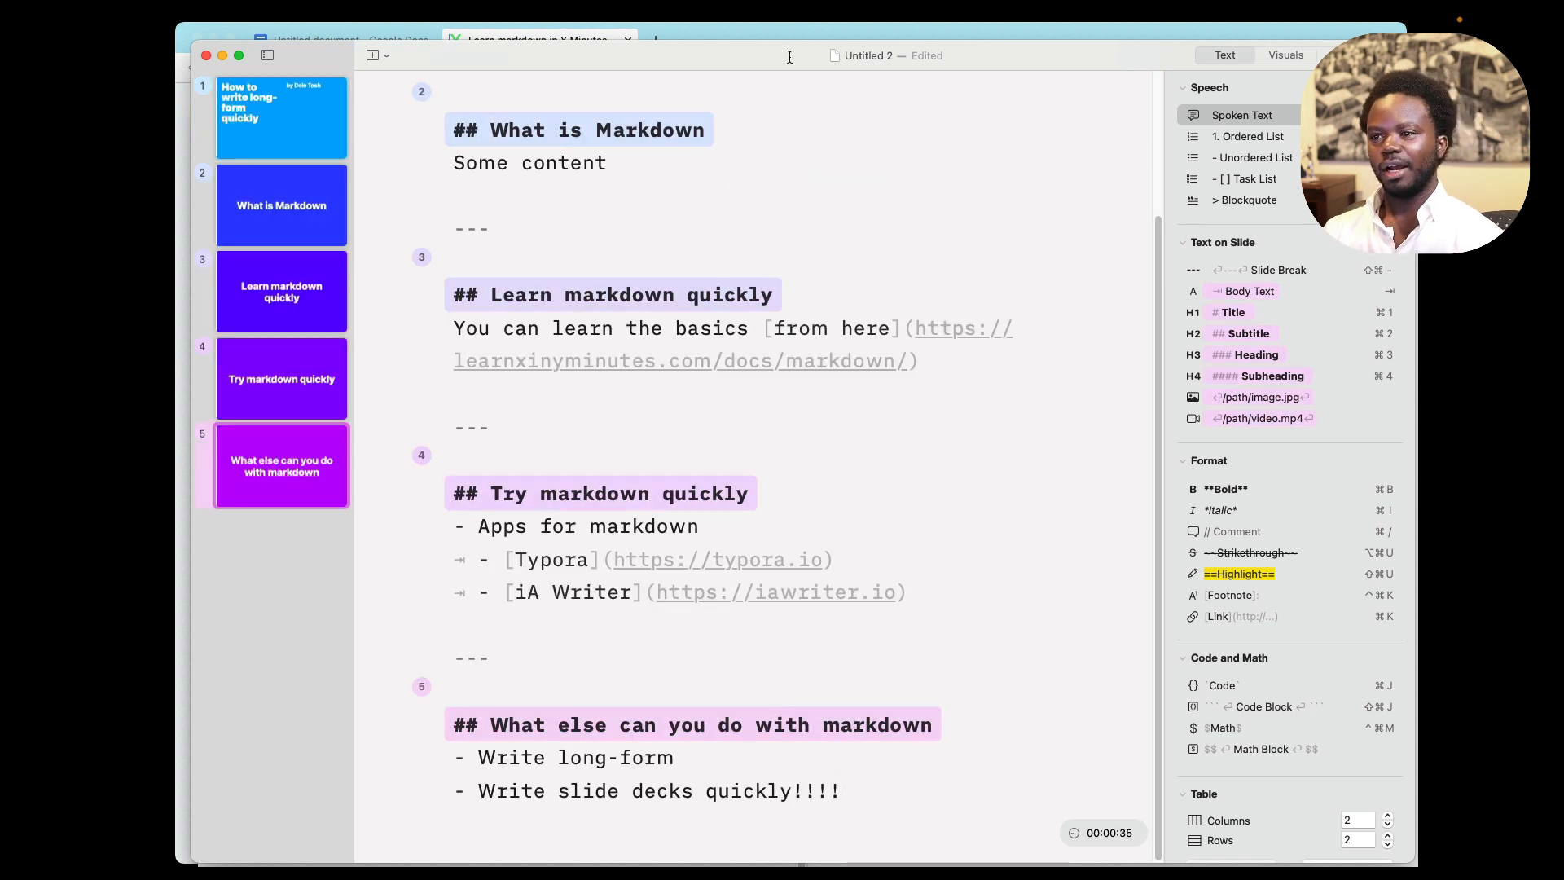
Reposition the presentation window and go through the title slide to the "What is Markdown" slide.
{"action": "left_click_drag", "start_coordinate": [790, 55], "coordinate": [793, 37]}
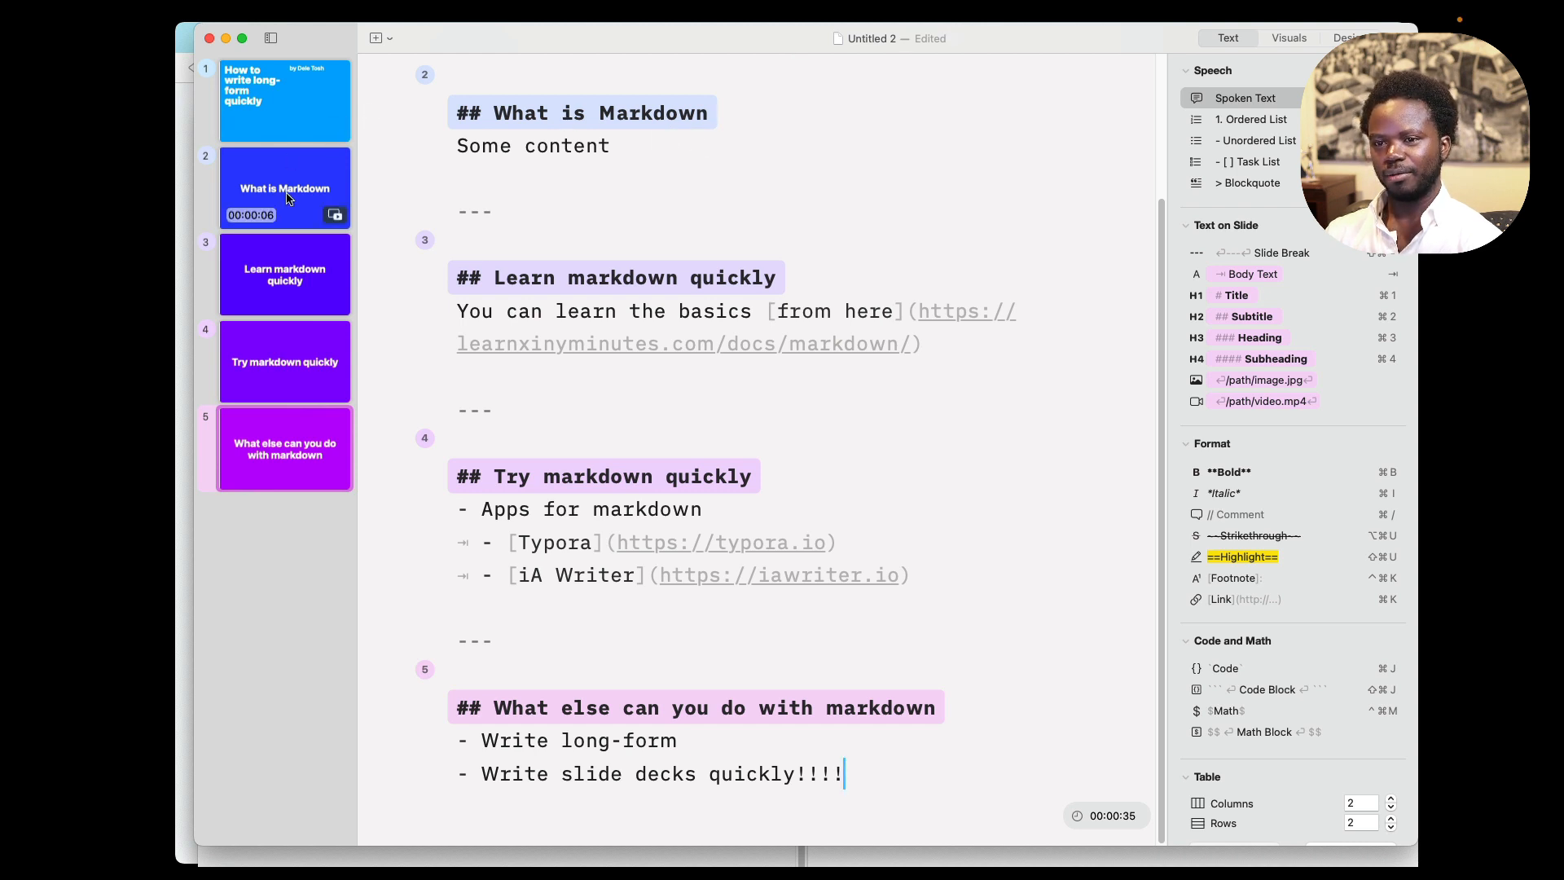
{"action": "left_click", "coordinate": [296, 90]}
{"action": "left_click", "coordinate": [307, 183]}
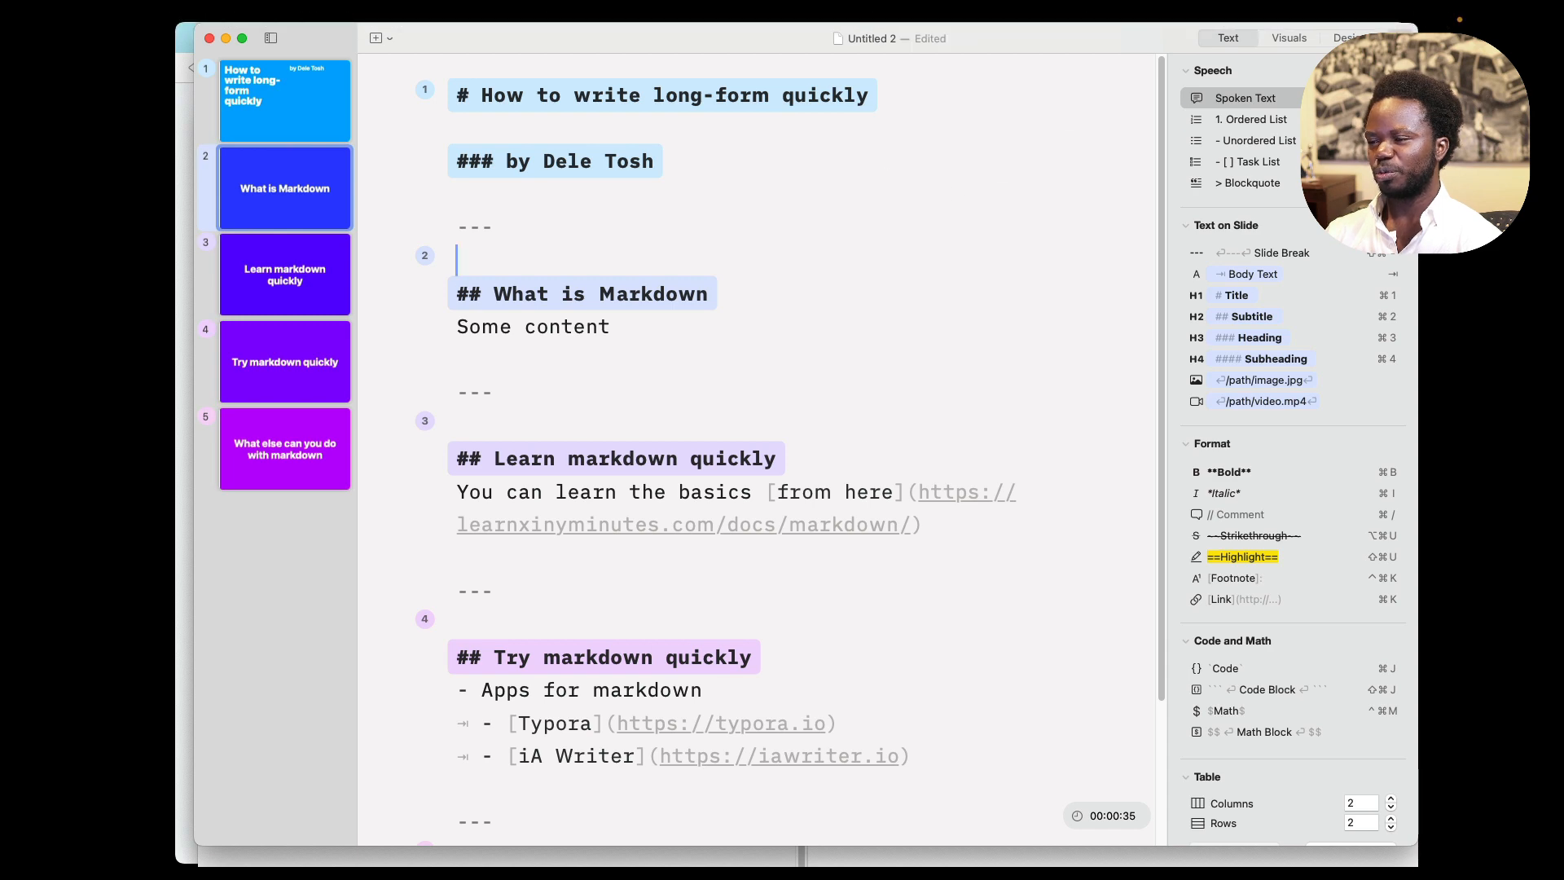
Play the presentation from the "What is Markdown" slide, advance through its notes to the iA Writer item and exit playback.
{"action": "left_click", "coordinate": [1399, 38]}
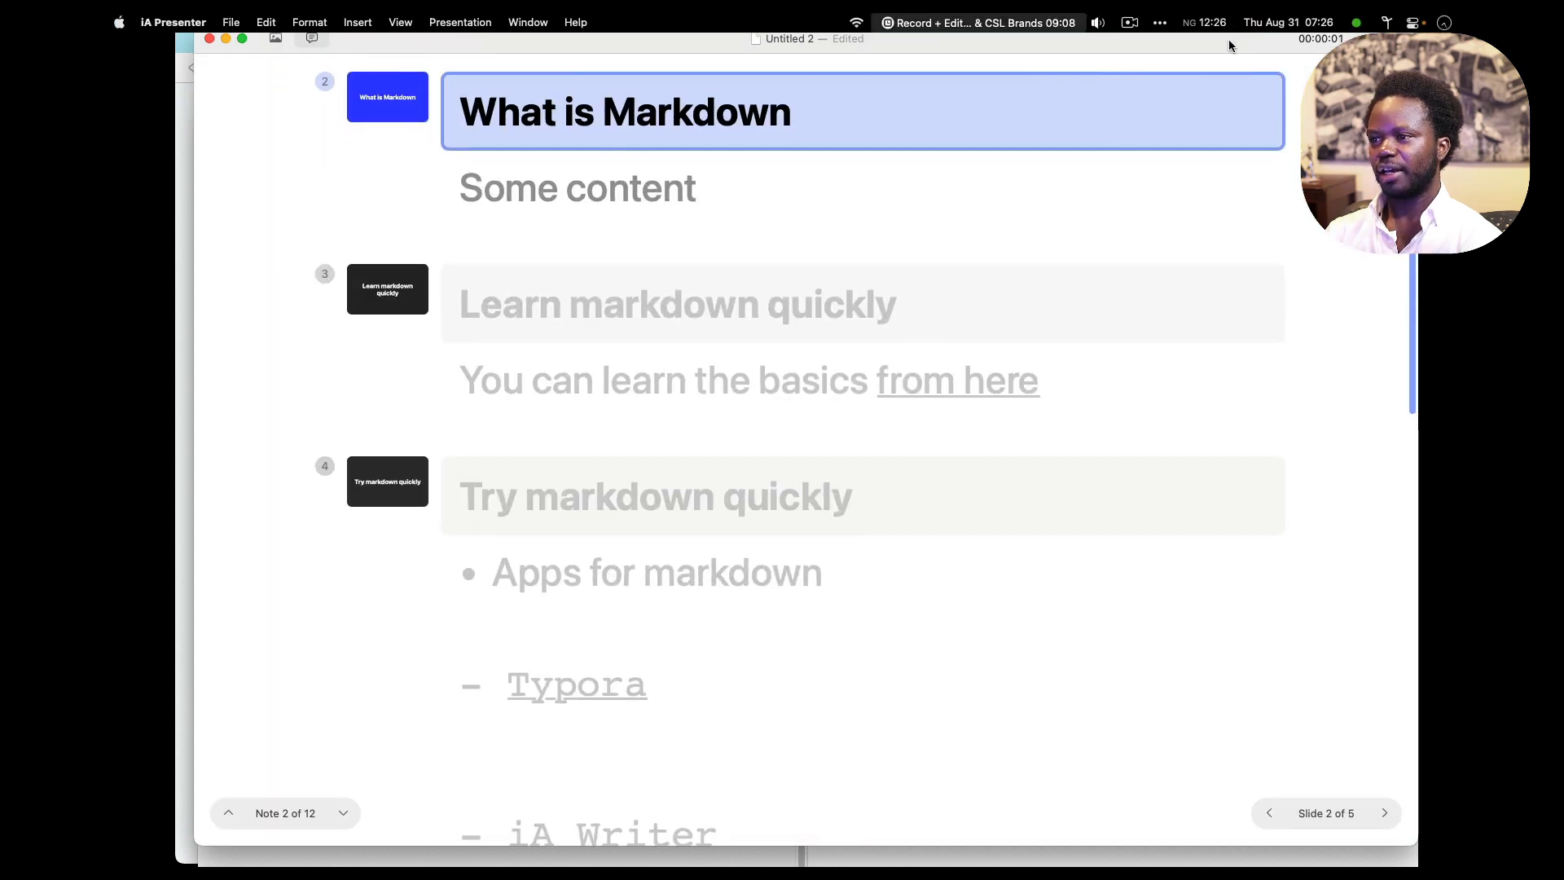
{"action": "left_click_drag", "start_coordinate": [1229, 40], "coordinate": [1460, 62]}
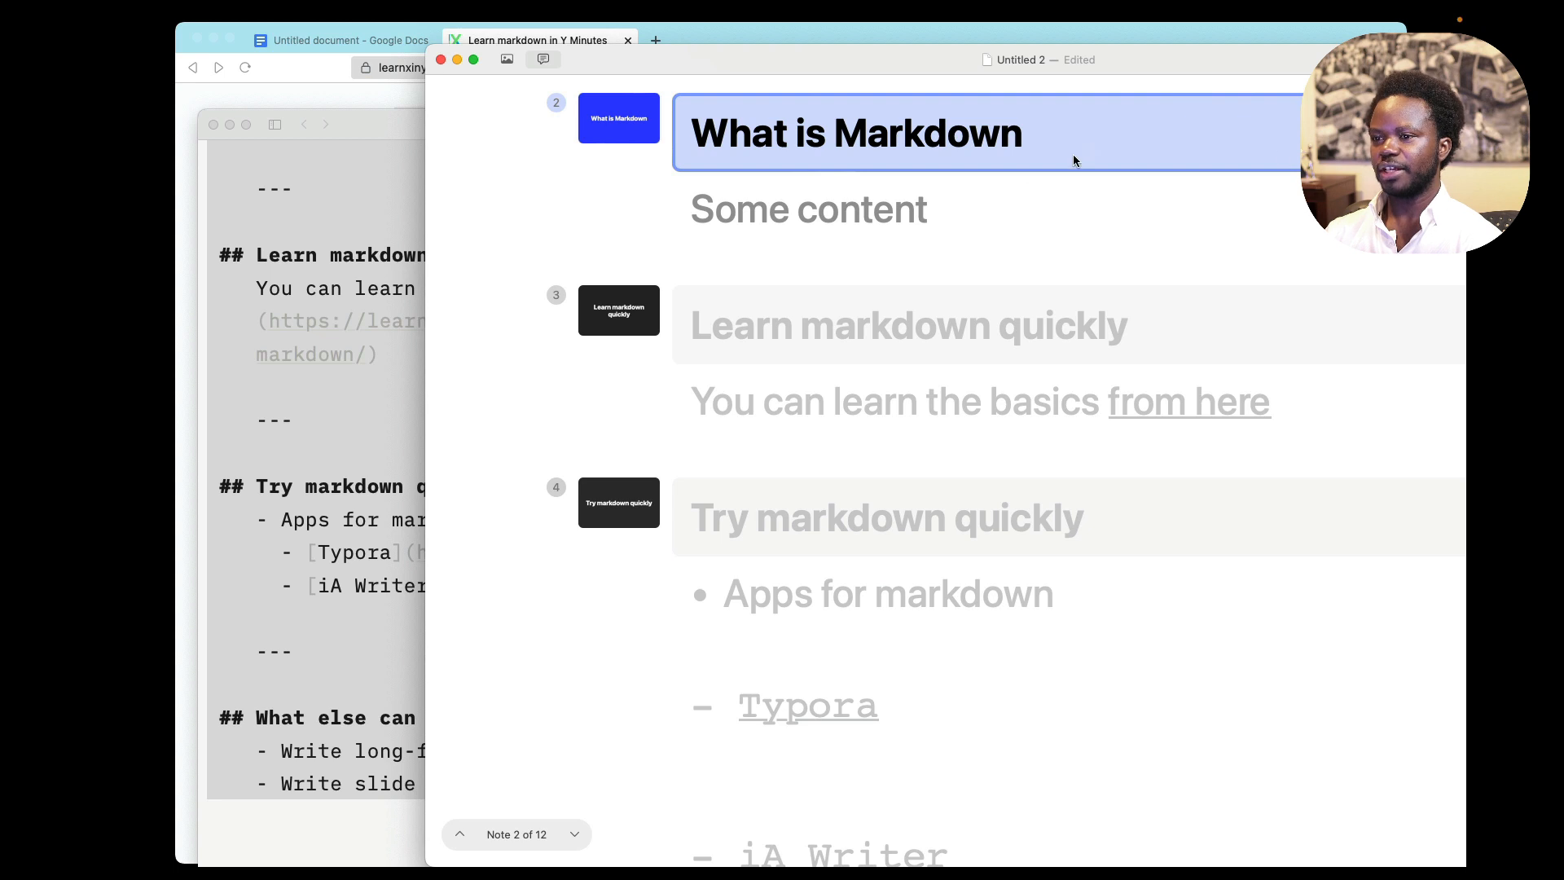
{"action": "left_click_drag", "start_coordinate": [825, 60], "coordinate": [577, 70]}
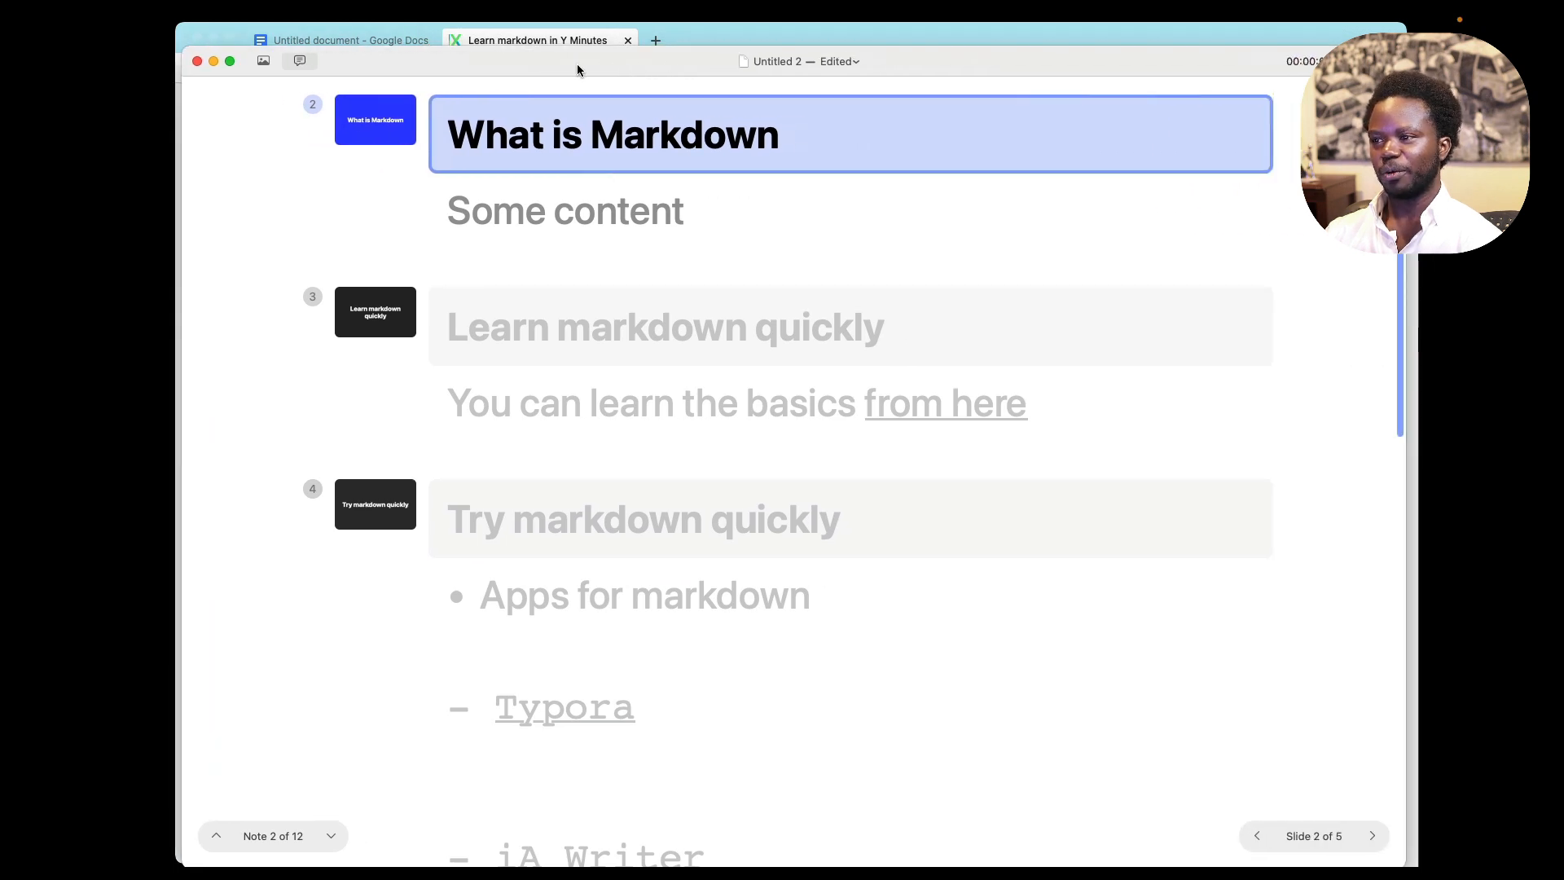
{"action": "key", "text": "Down"}
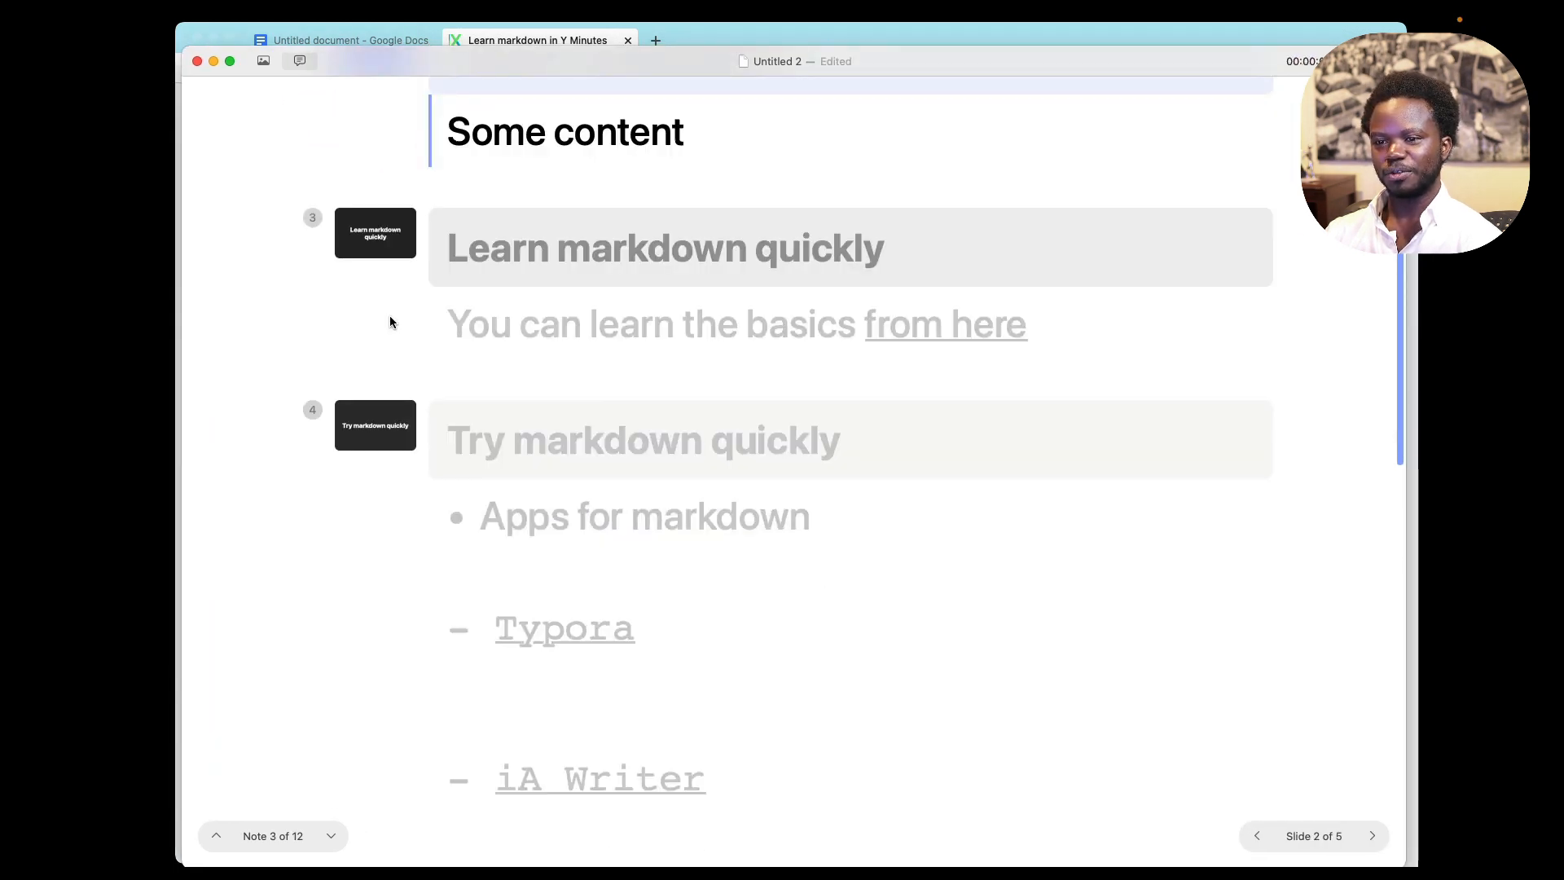
{"action": "key", "text": "Down"}
{"action": "key", "text": "Down"}
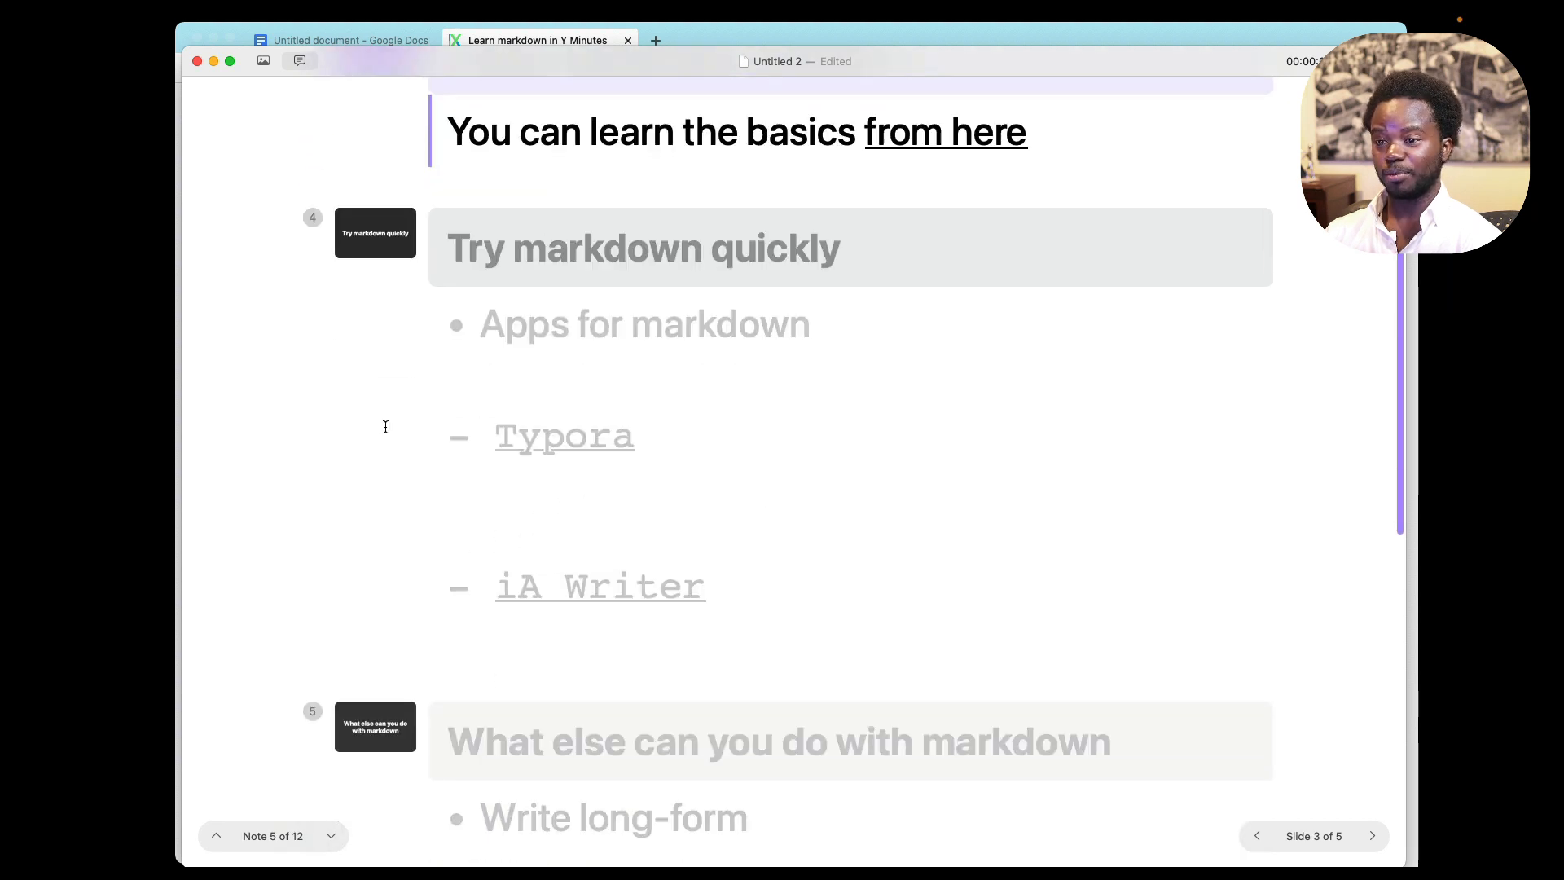
{"action": "key", "text": "Down"}
{"action": "key", "text": "Down"}
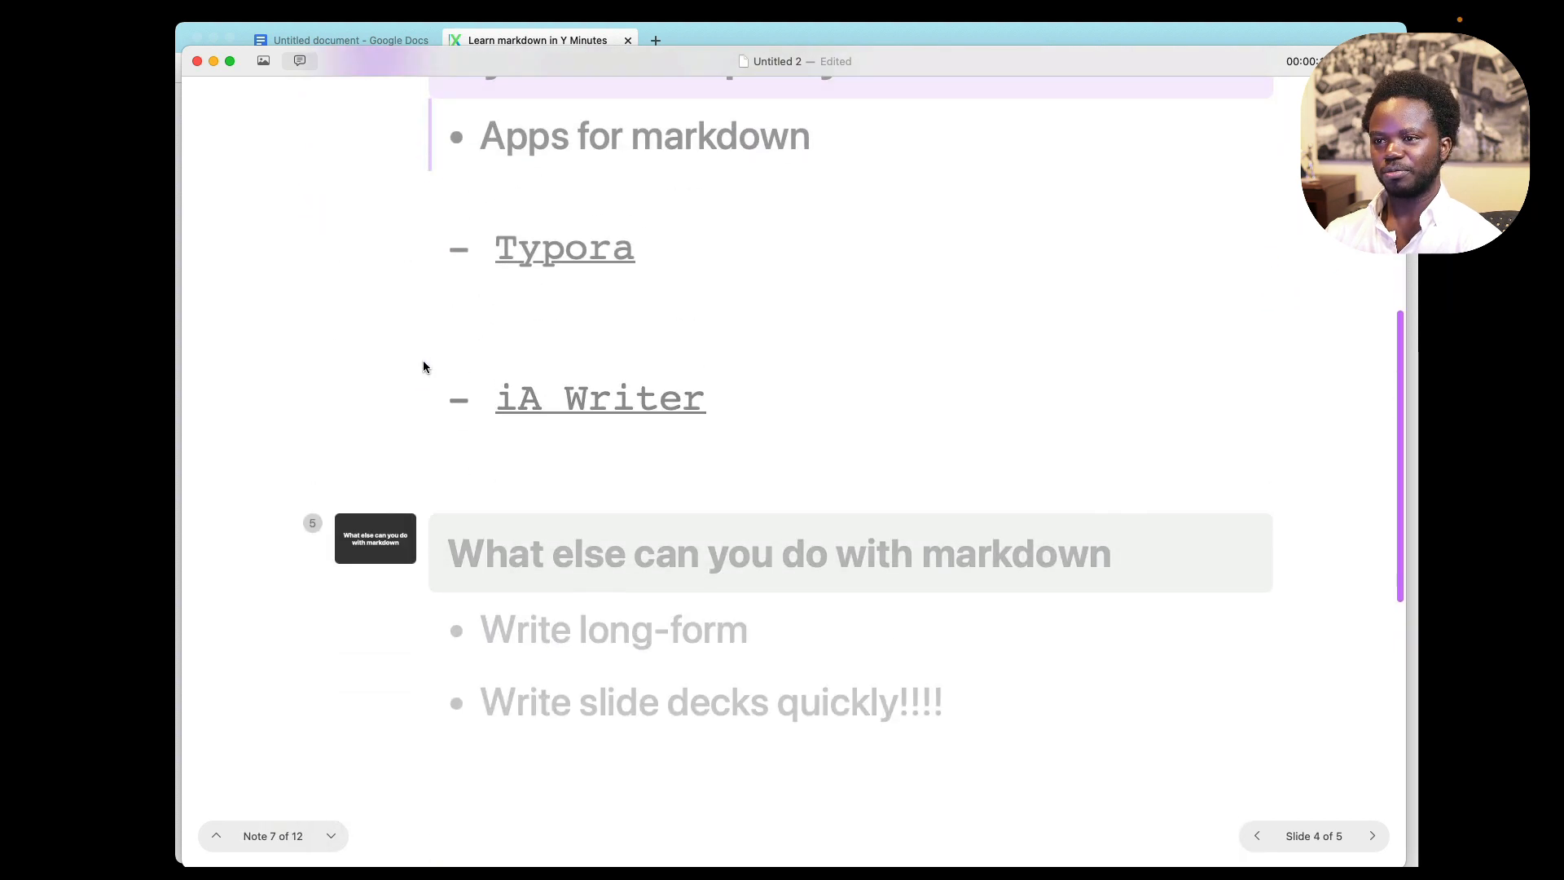
{"action": "key", "text": "Down"}
{"action": "key", "text": "Down"}
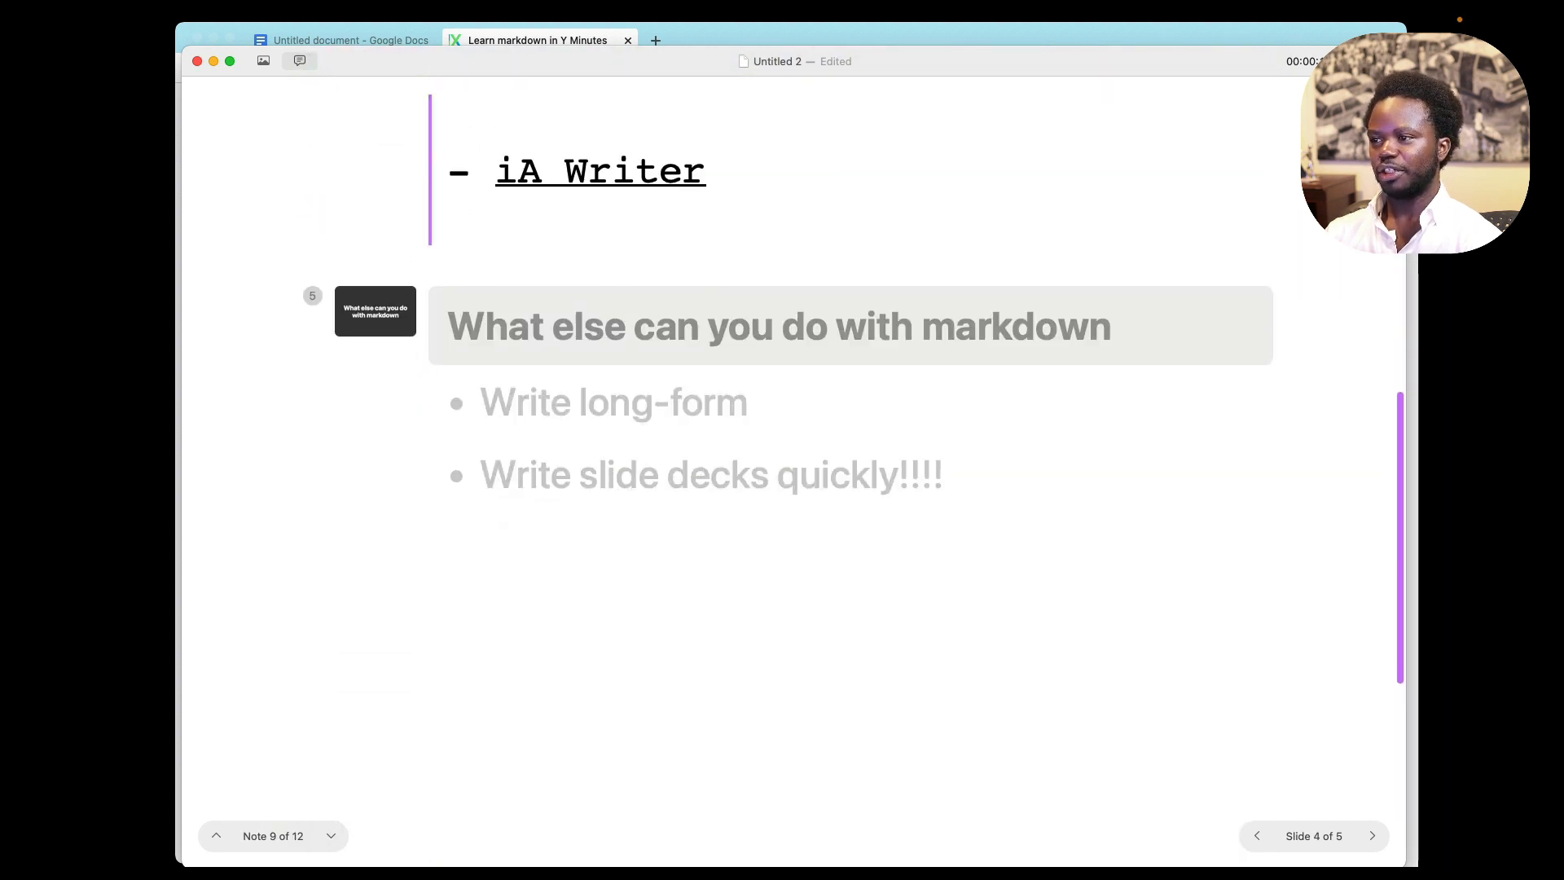
{"action": "key", "text": "Escape"}
Move the browser window lower and bring the Untitled 2 presentation window back to the front.
{"action": "left_click", "coordinate": [1278, 30]}
{"action": "left_click_drag", "start_coordinate": [1279, 27], "coordinate": [1241, 143]}
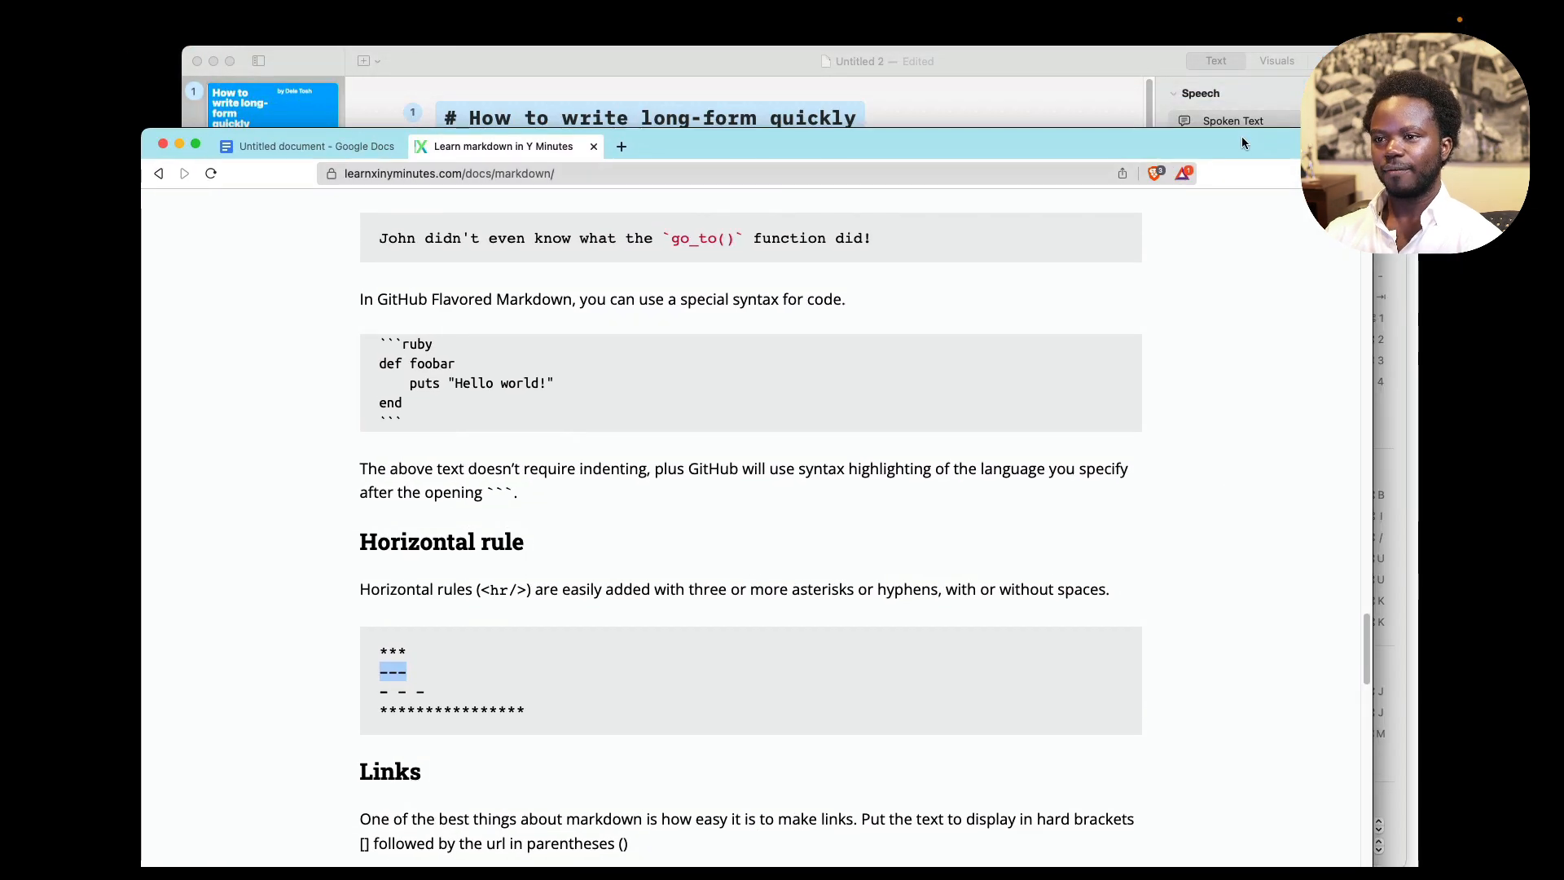
{"action": "left_click", "coordinate": [760, 59]}
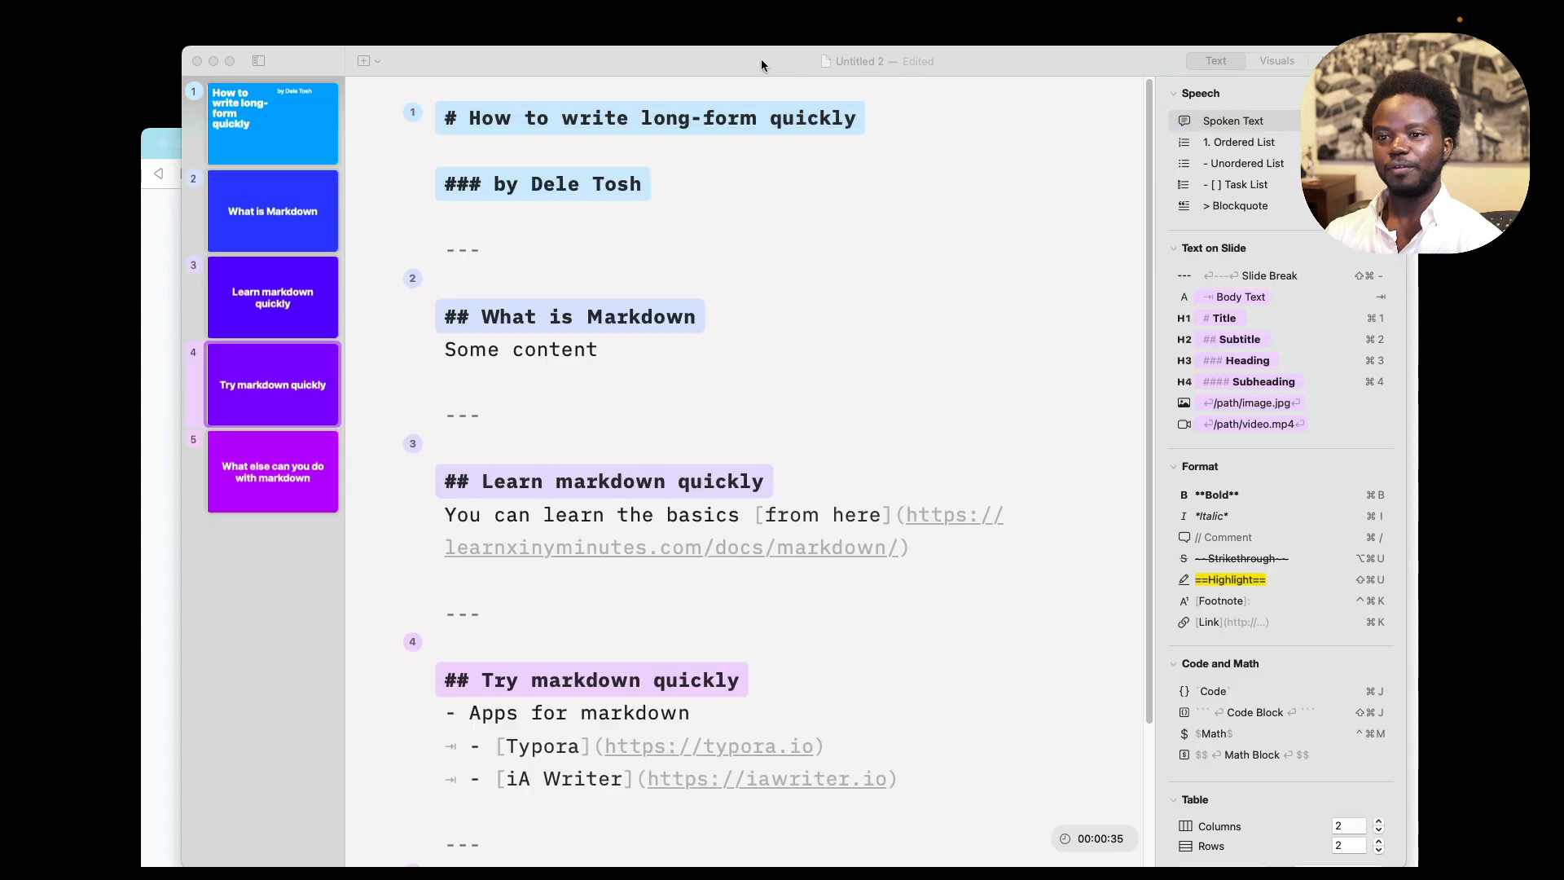
{"action": "left_click_drag", "start_coordinate": [761, 59], "coordinate": [760, 49]}
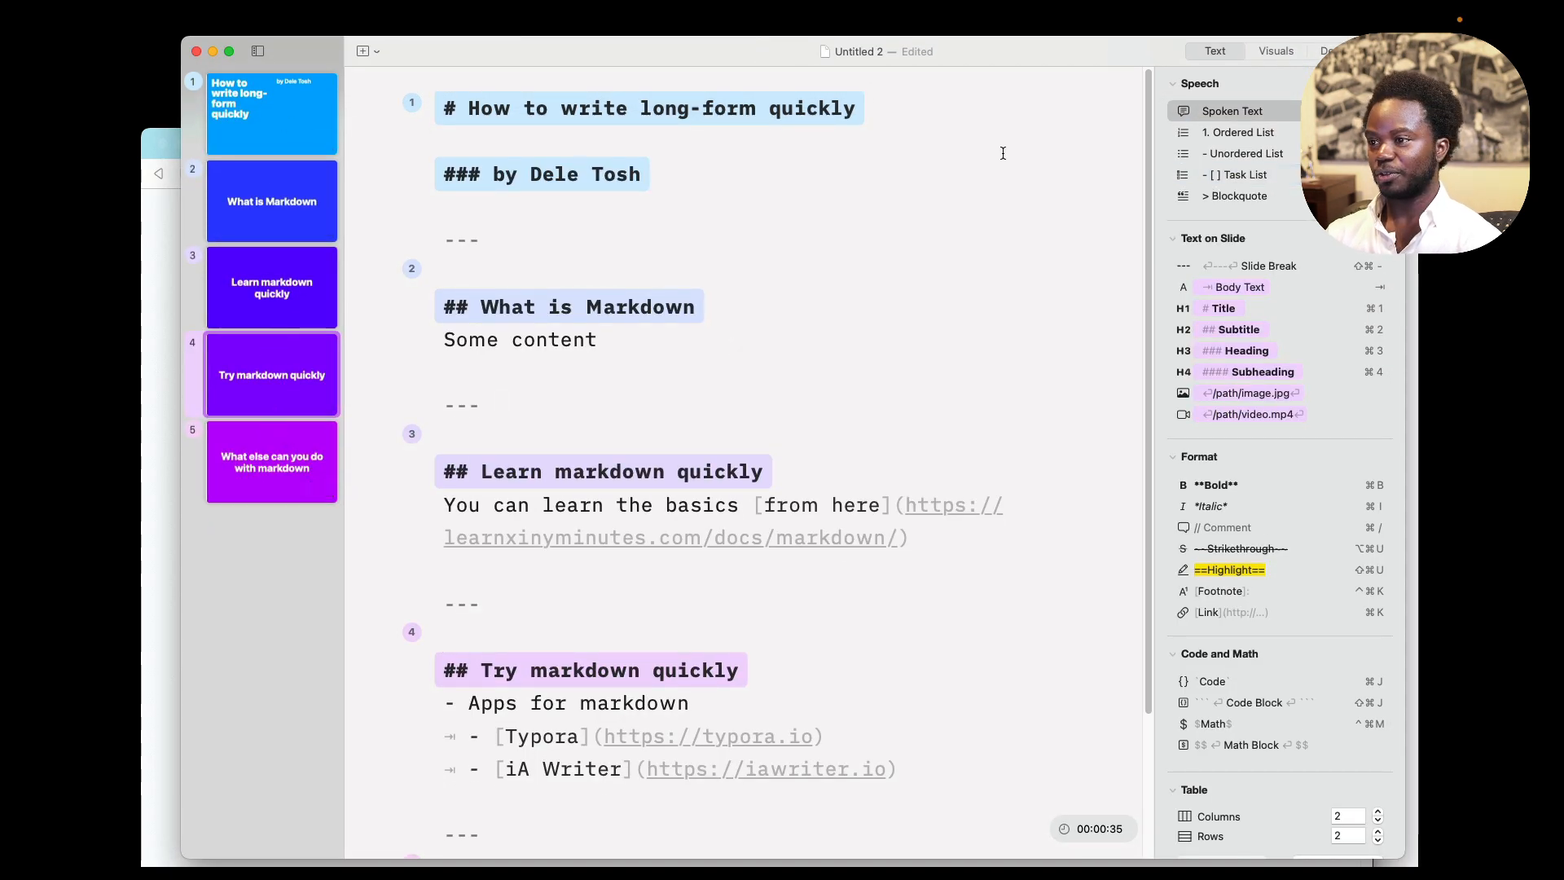
Look over the presentation's media manager and design options, and return to the text formatting reference.
{"action": "left_click", "coordinate": [1262, 53]}
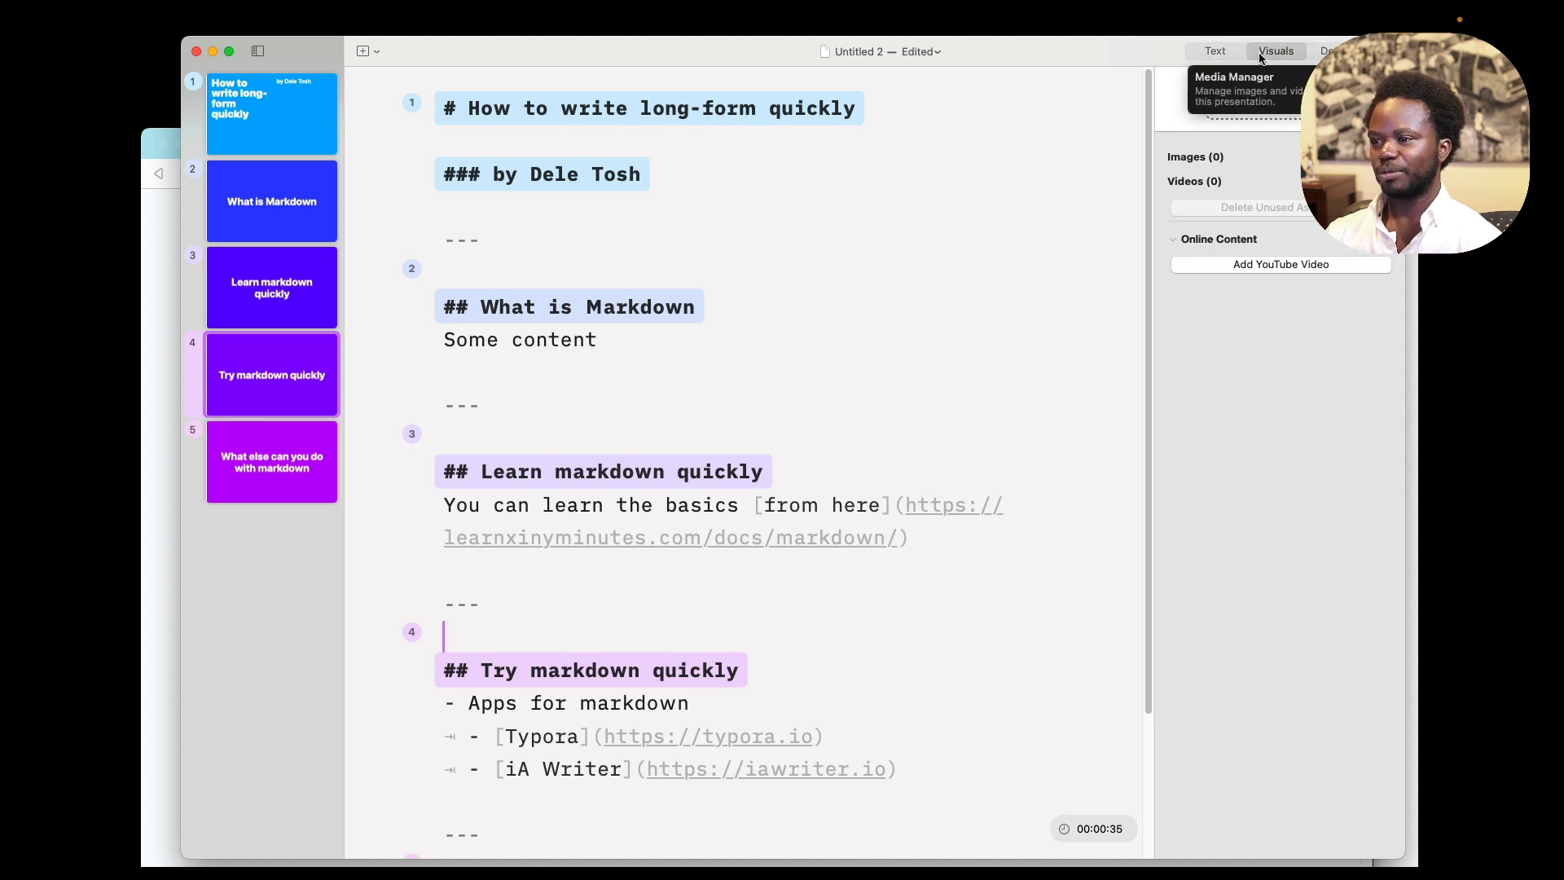
{"action": "left_click", "coordinate": [1328, 52]}
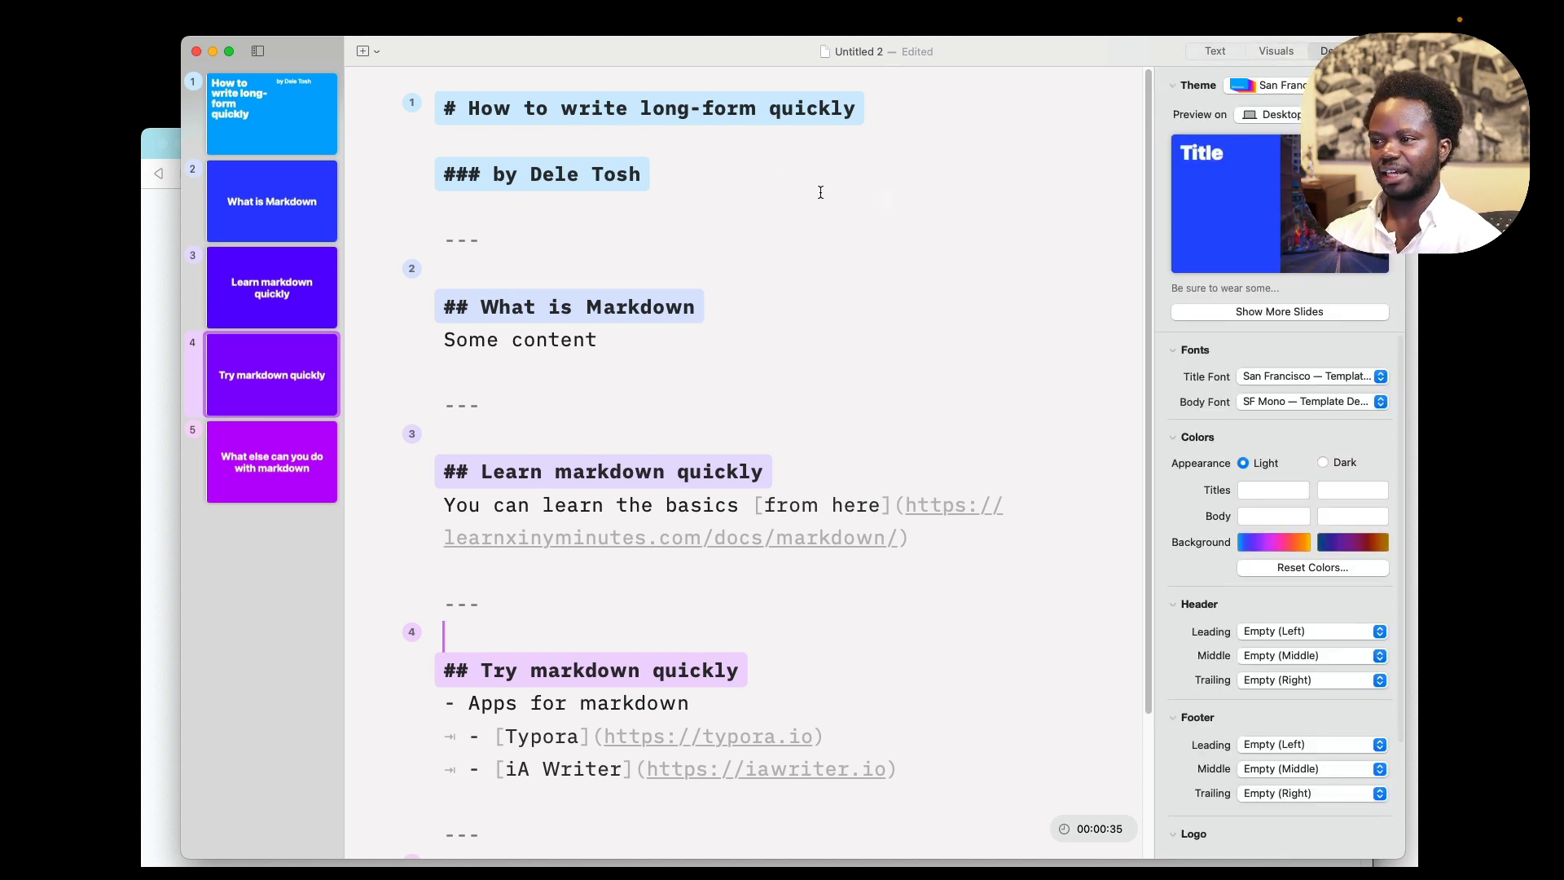
{"action": "left_click", "coordinate": [1215, 54]}
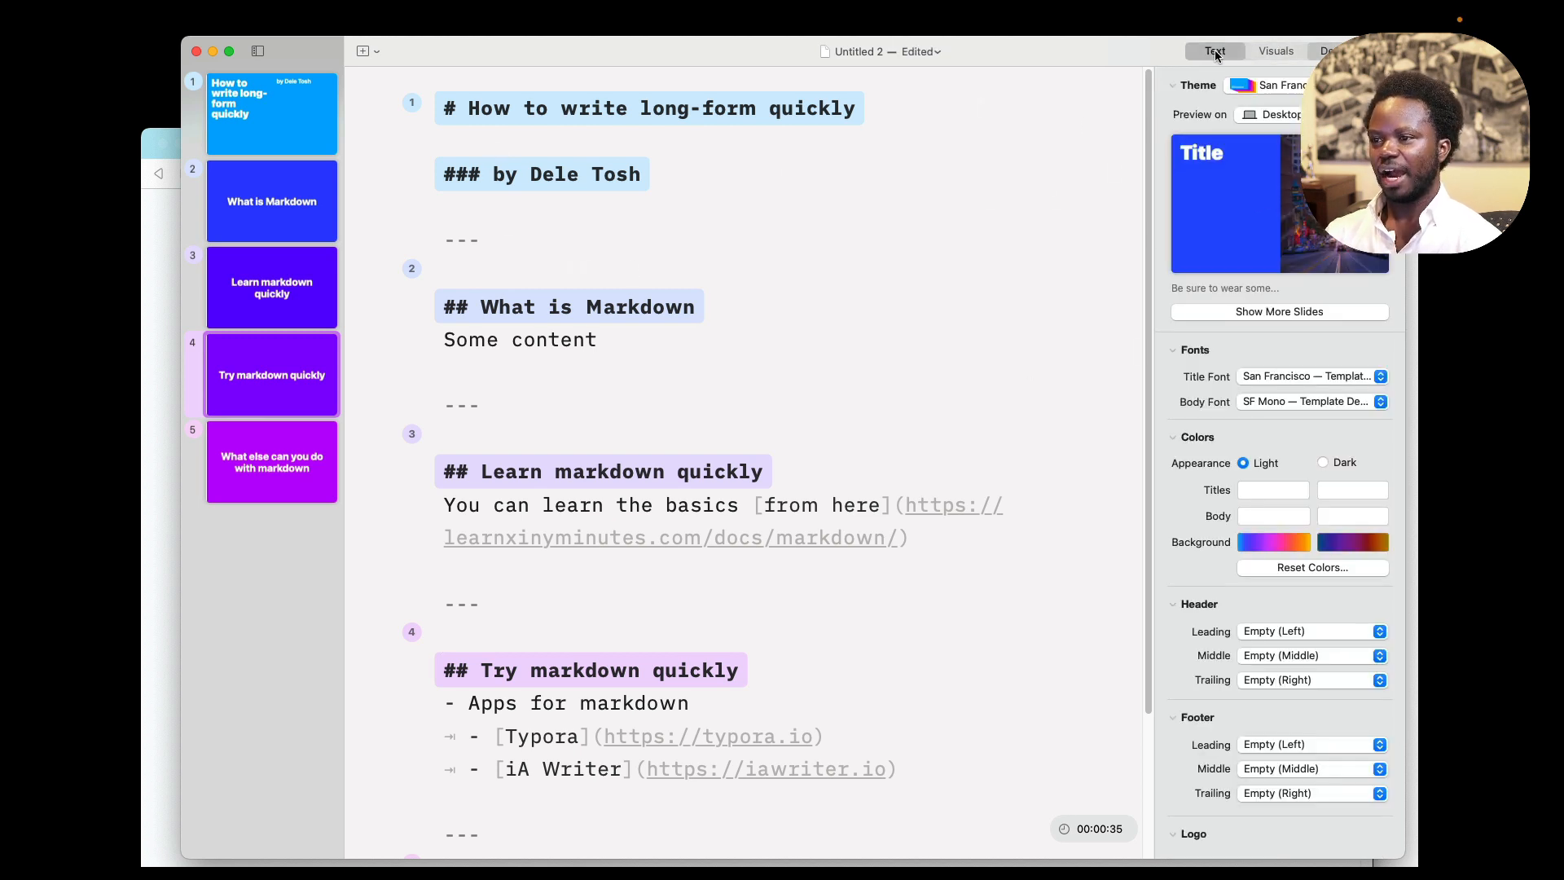
{"action": "left_click_drag", "start_coordinate": [1117, 57], "coordinate": [1139, 48]}
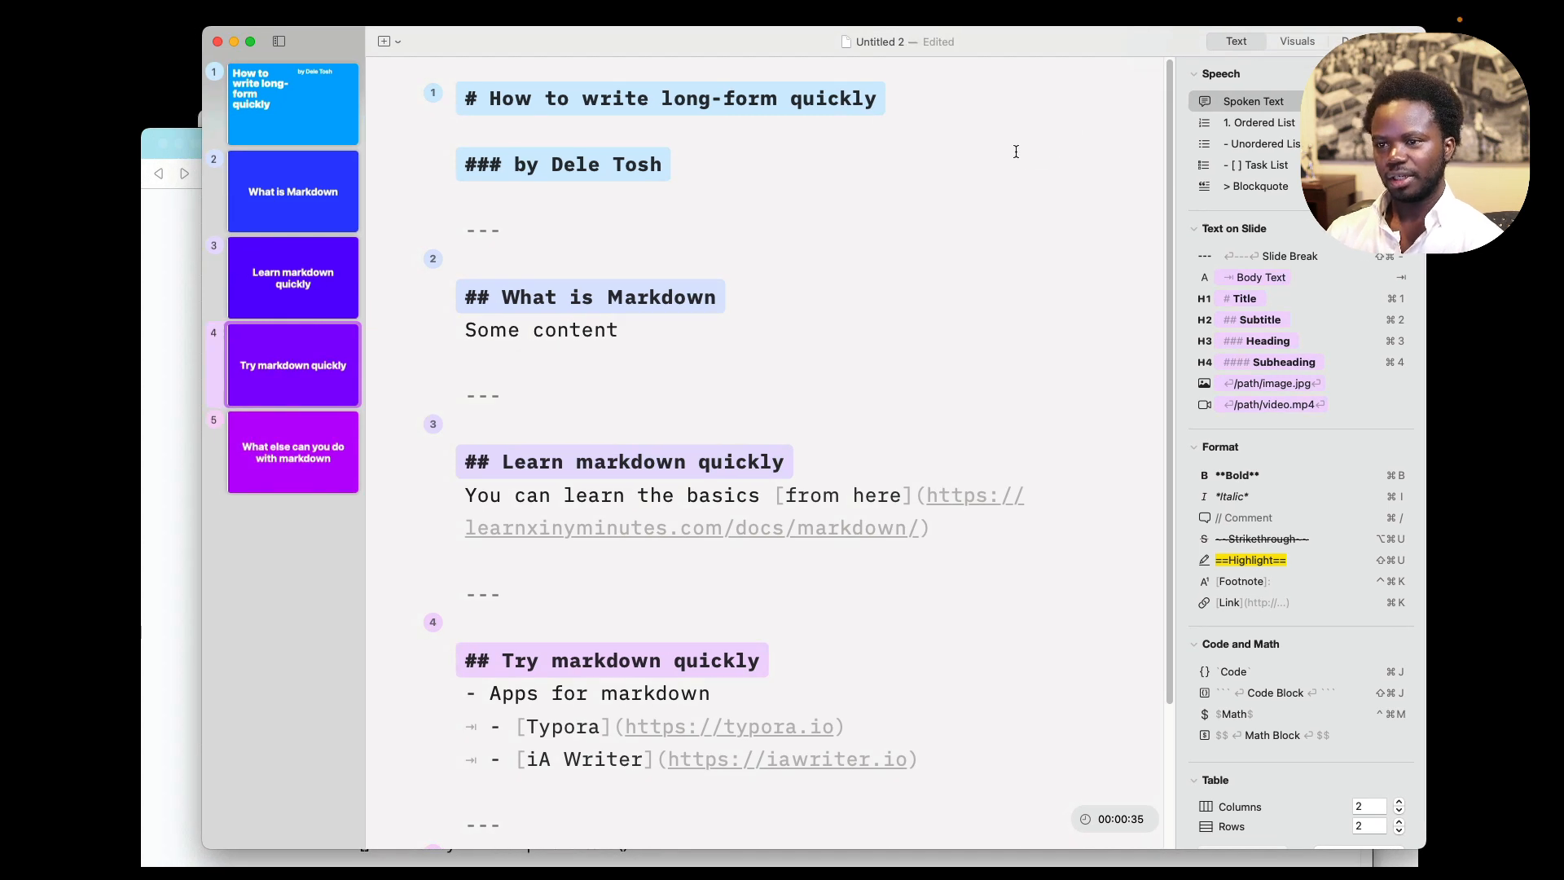
Insert a blank line between the "What is Markdown" heading and "Some content" on slide 2, and select that body text.
{"action": "left_click", "coordinate": [734, 184]}
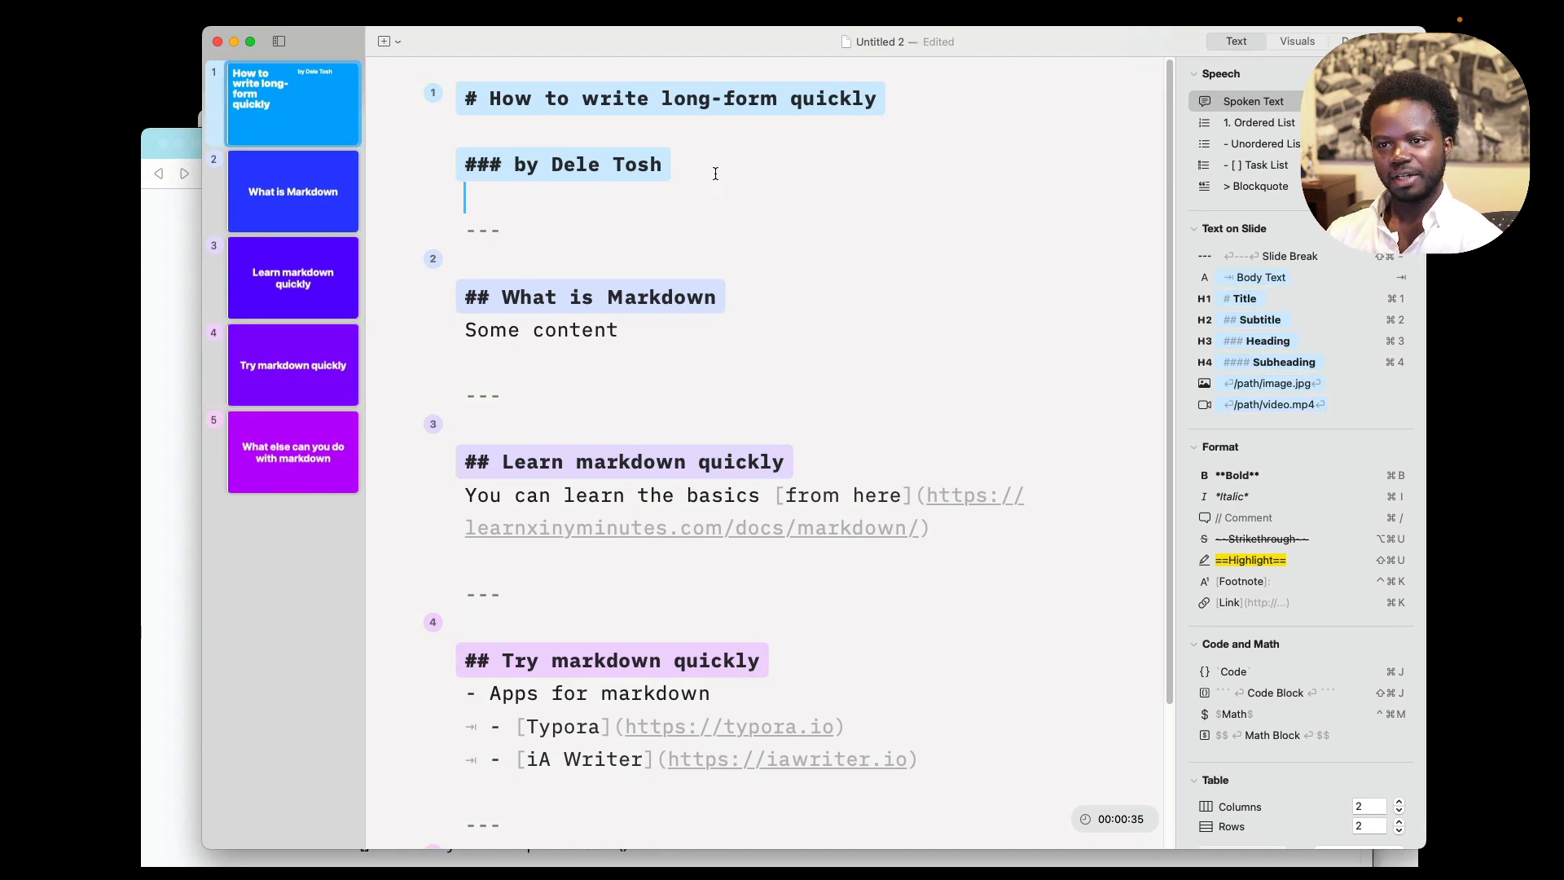
{"action": "scroll", "coordinate": [642, 175], "scroll_direction": "down", "scroll_amount": 2}
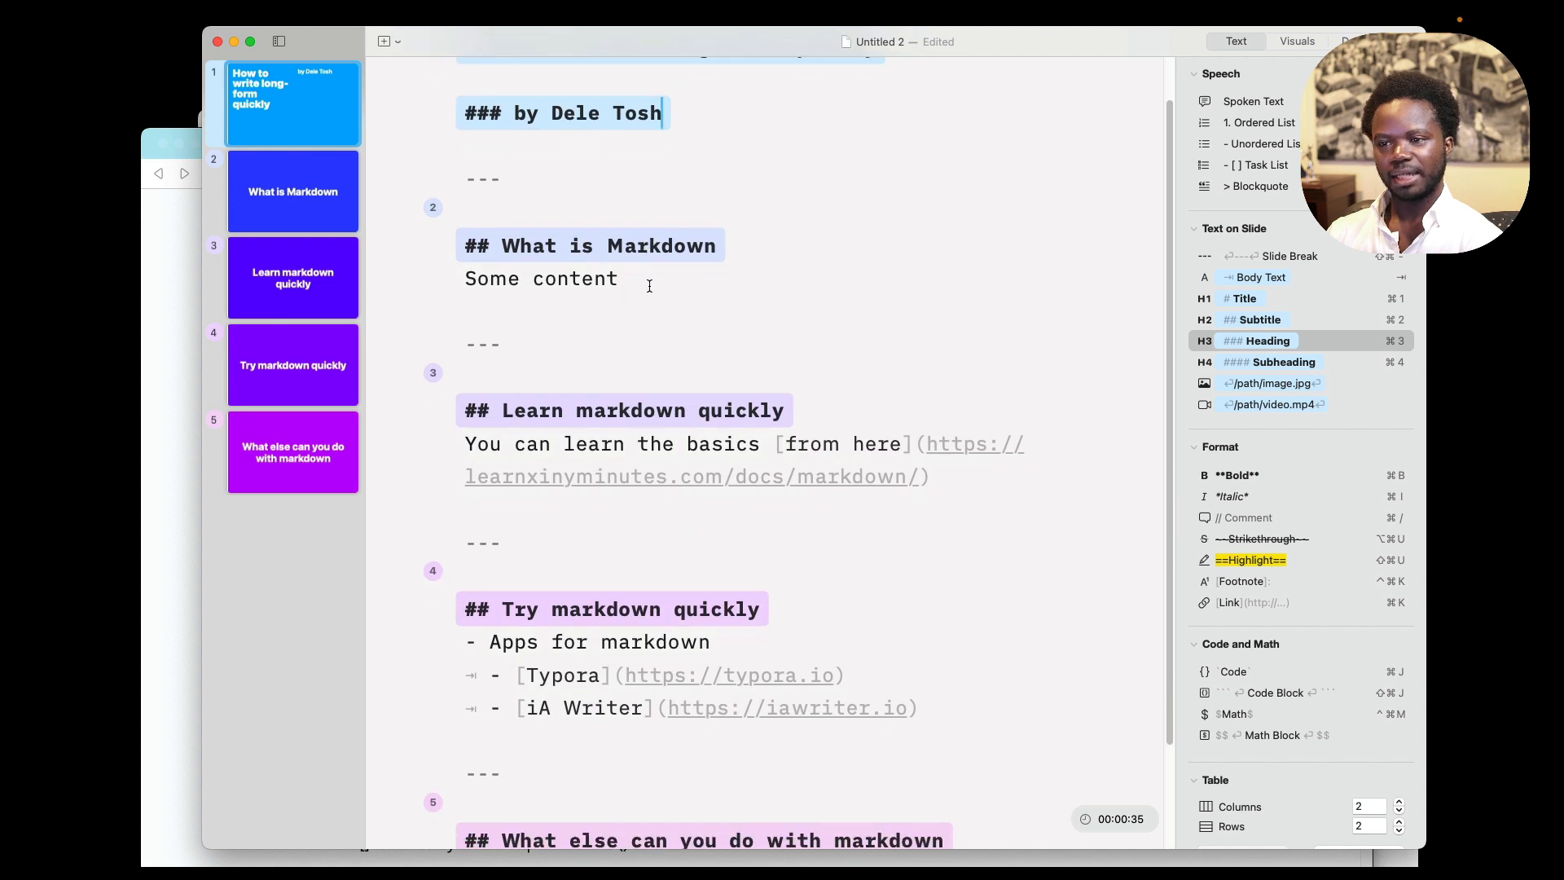
{"action": "left_click", "coordinate": [645, 281]}
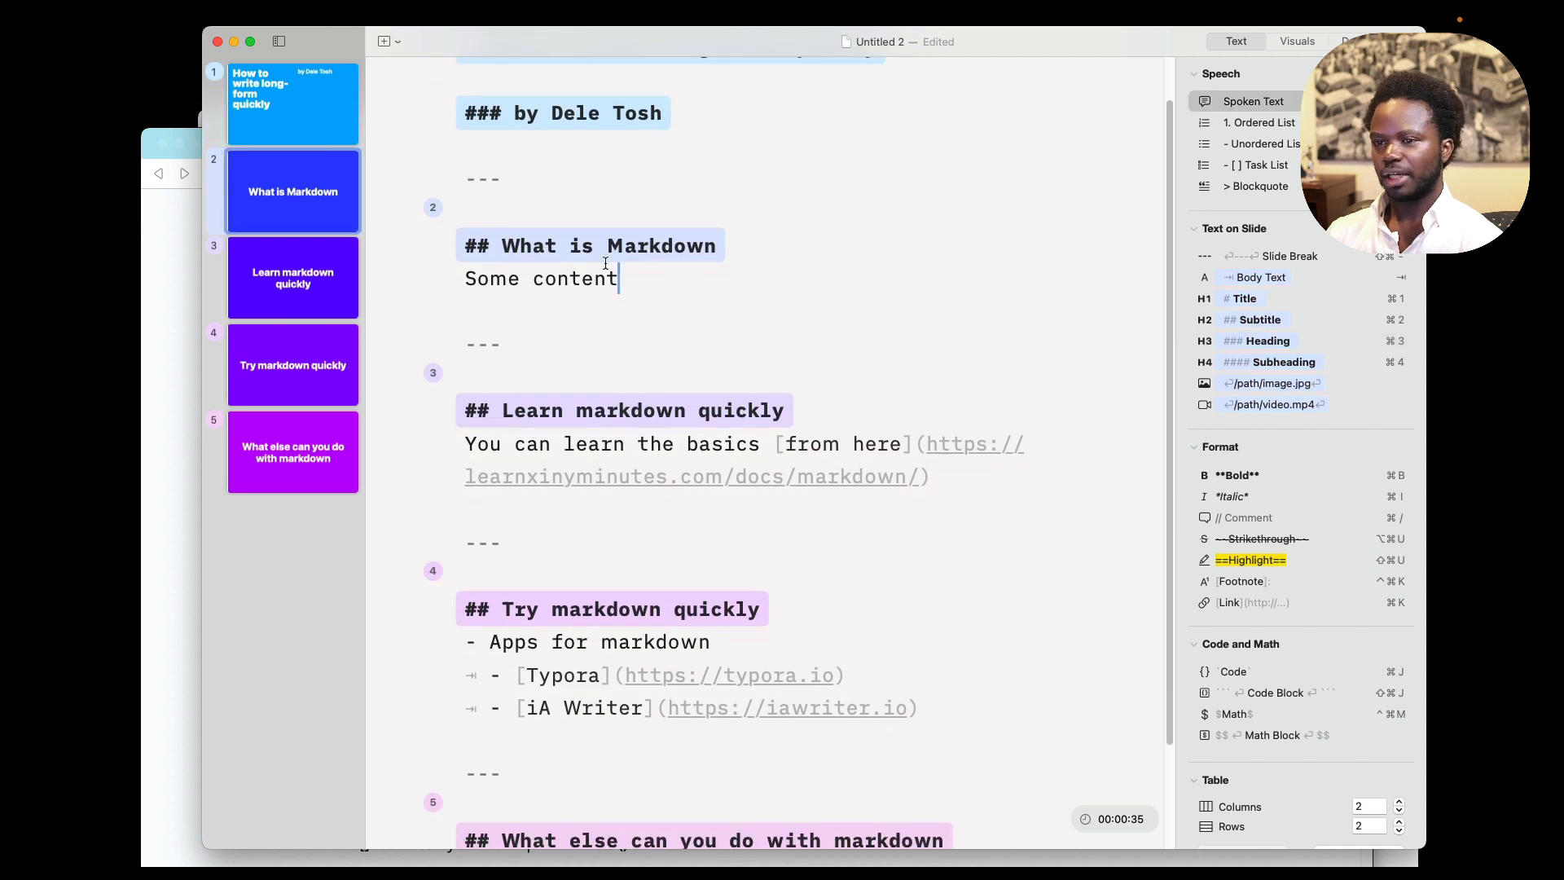
{"action": "left_click", "coordinate": [460, 278]}
{"action": "key", "text": "Return"}
{"action": "key", "text": "shift+Down"}
{"action": "key", "text": "shift+Left"}
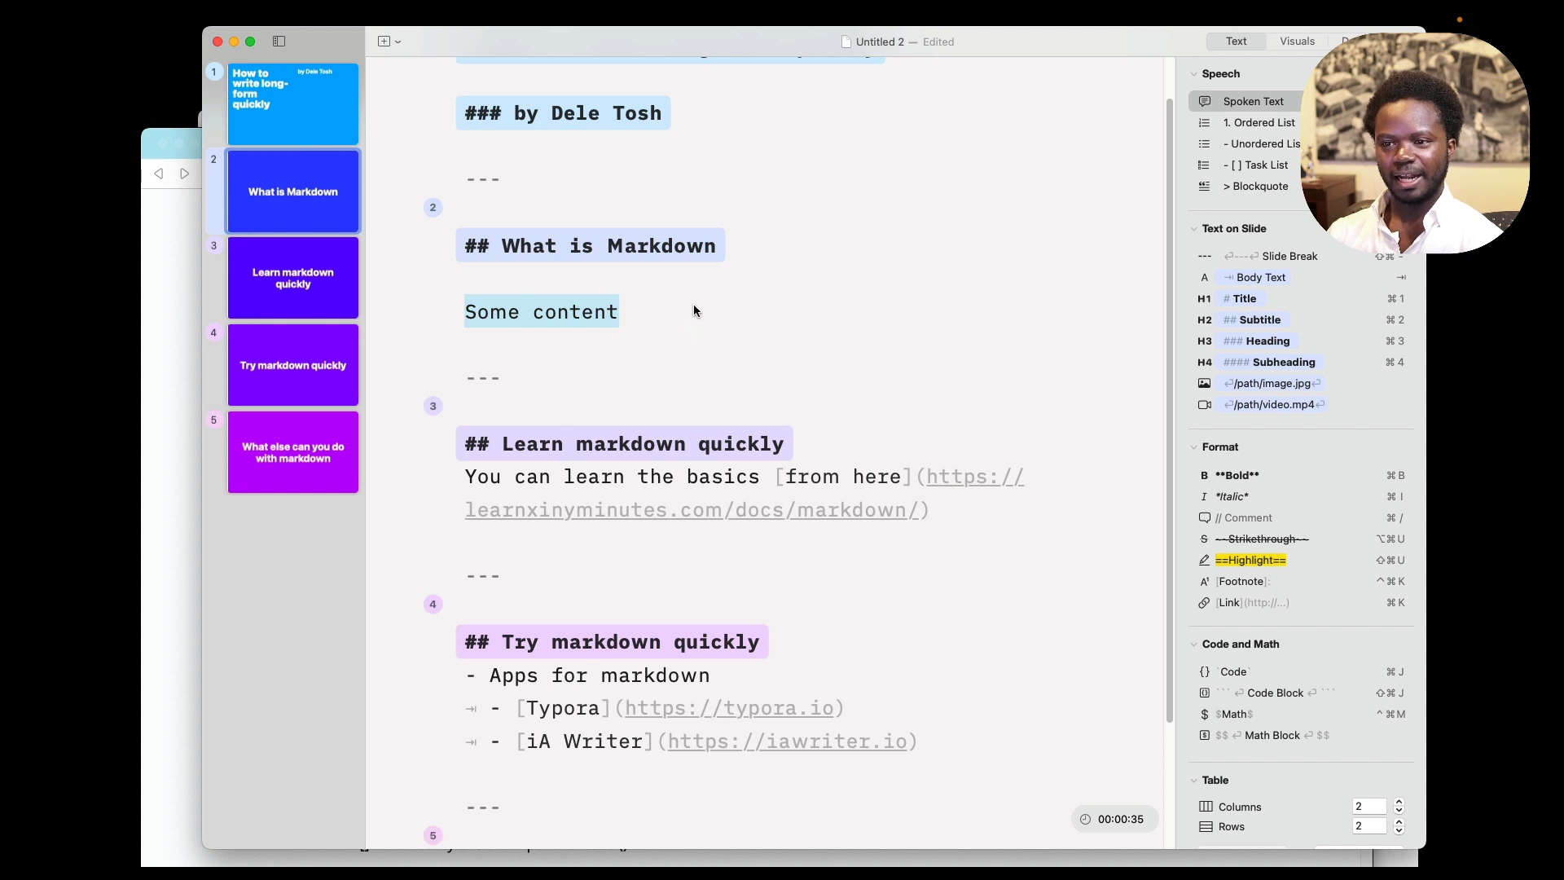
{"action": "scroll", "coordinate": [676, 306], "scroll_direction": "down", "scroll_amount": 1}
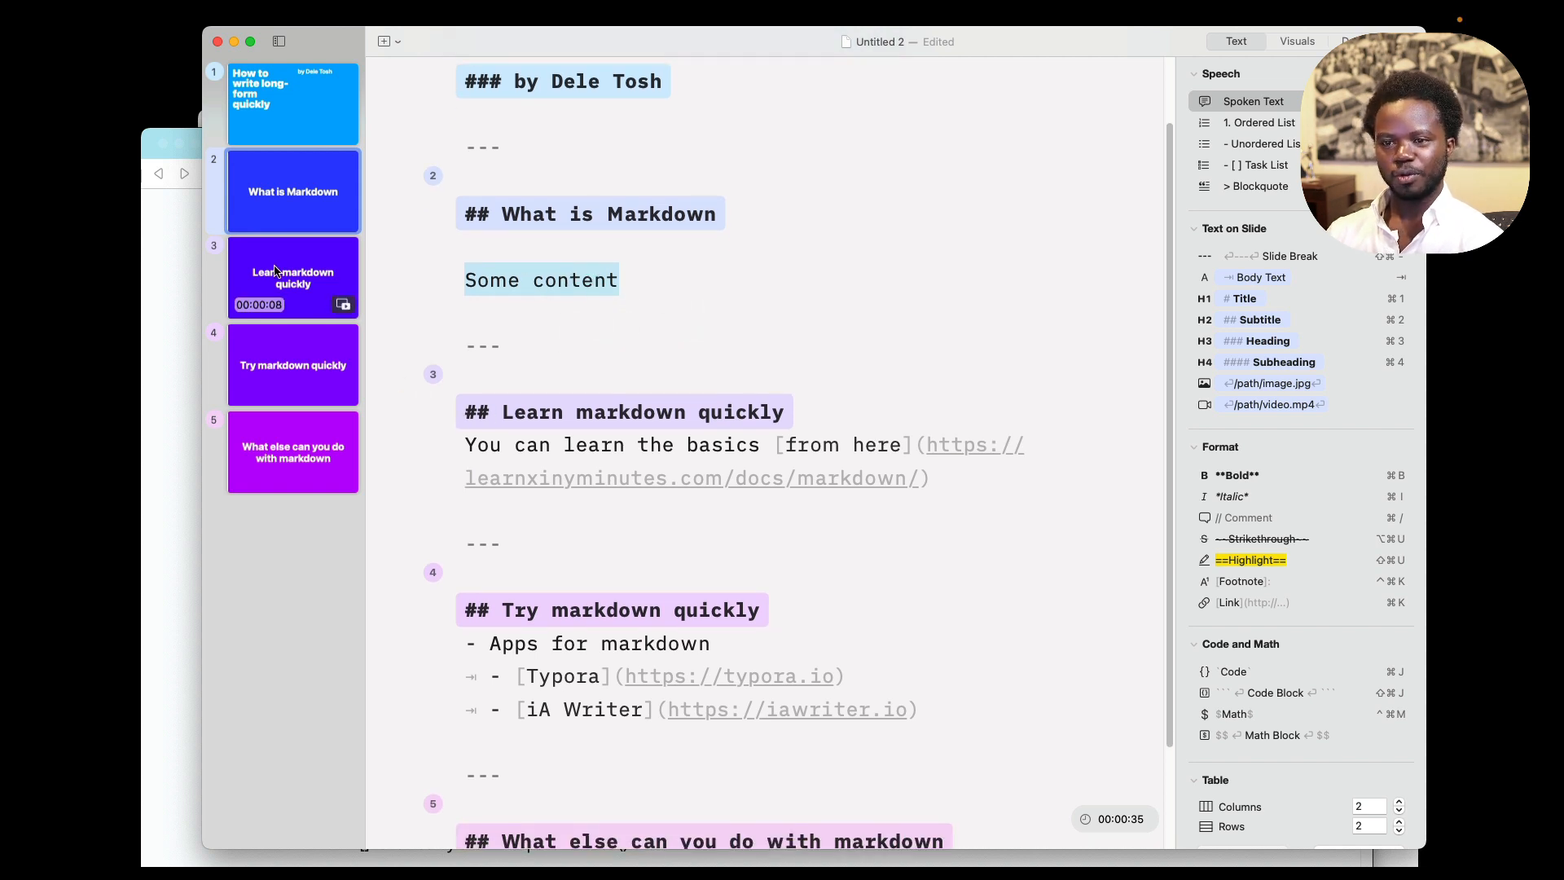
{"action": "scroll", "coordinate": [533, 445], "scroll_direction": "down", "scroll_amount": 4}
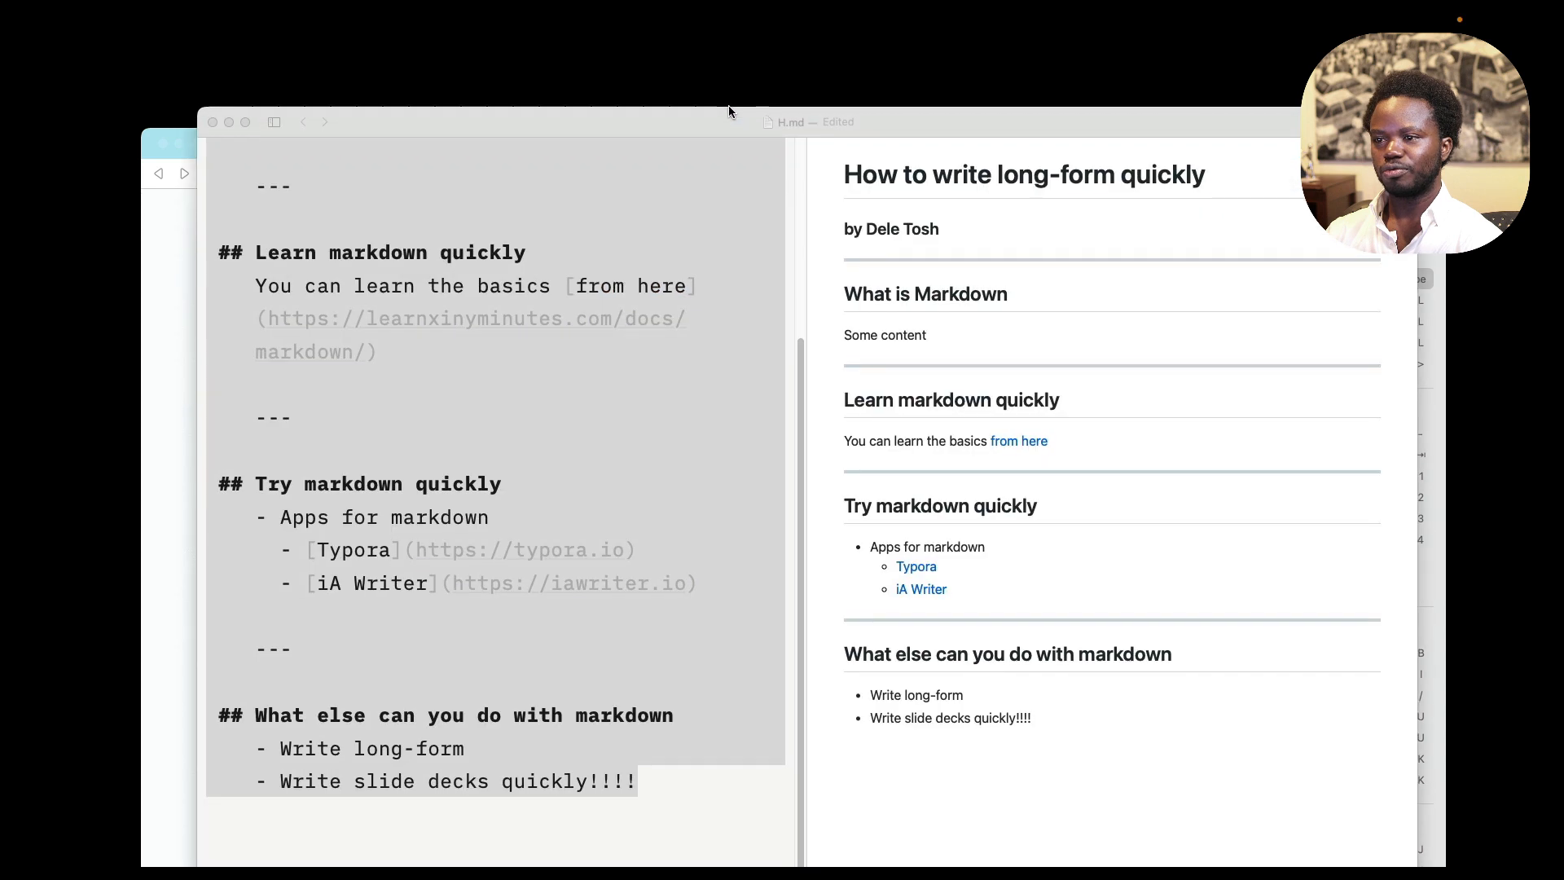
Return to H.md in iA Writer, clear the text selection and reposition its window to review the document and preview.
{"action": "left_click_drag", "start_coordinate": [729, 112], "coordinate": [759, 51]}
{"action": "left_click", "coordinate": [656, 248]}
{"action": "scroll", "coordinate": [686, 407], "scroll_direction": "up", "scroll_amount": 5}
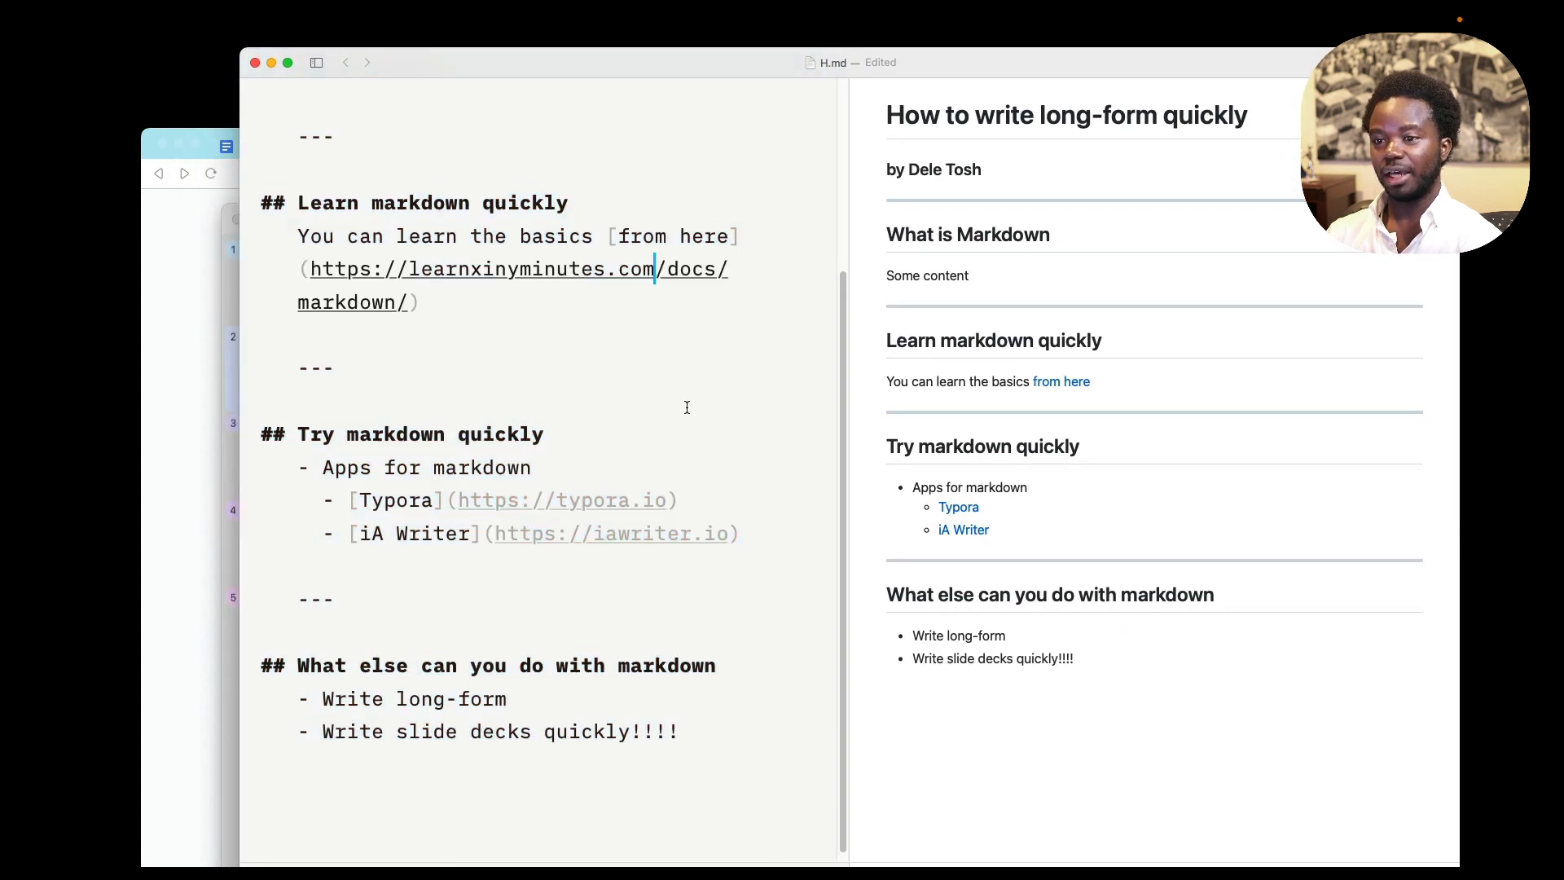
{"action": "scroll", "coordinate": [687, 407], "scroll_direction": "down", "scroll_amount": 2}
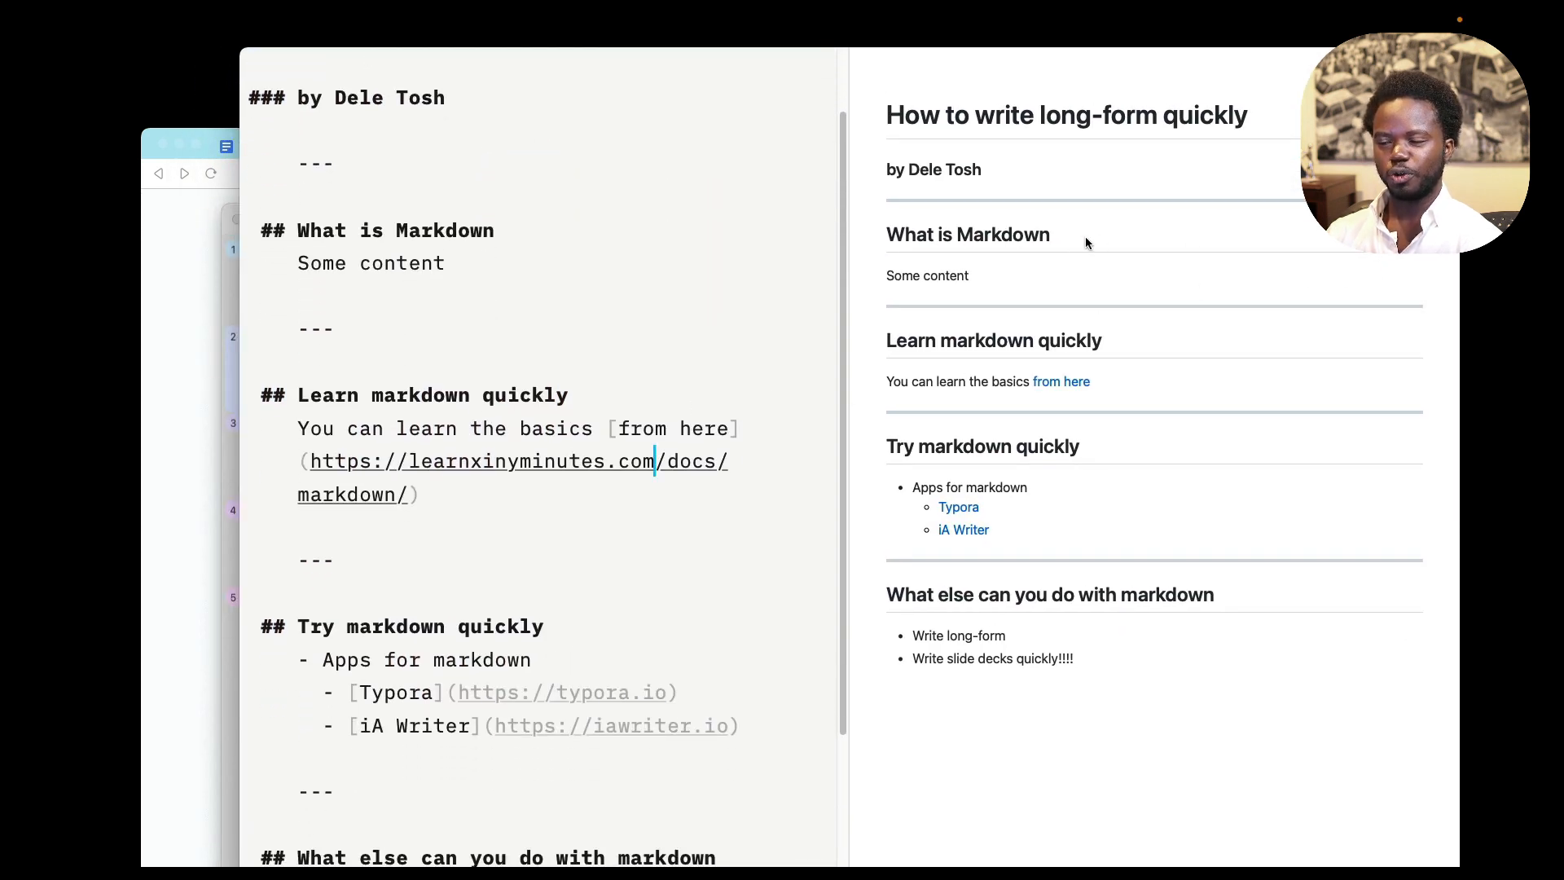
{"action": "left_click_drag", "start_coordinate": [1068, 75], "coordinate": [1029, 46]}
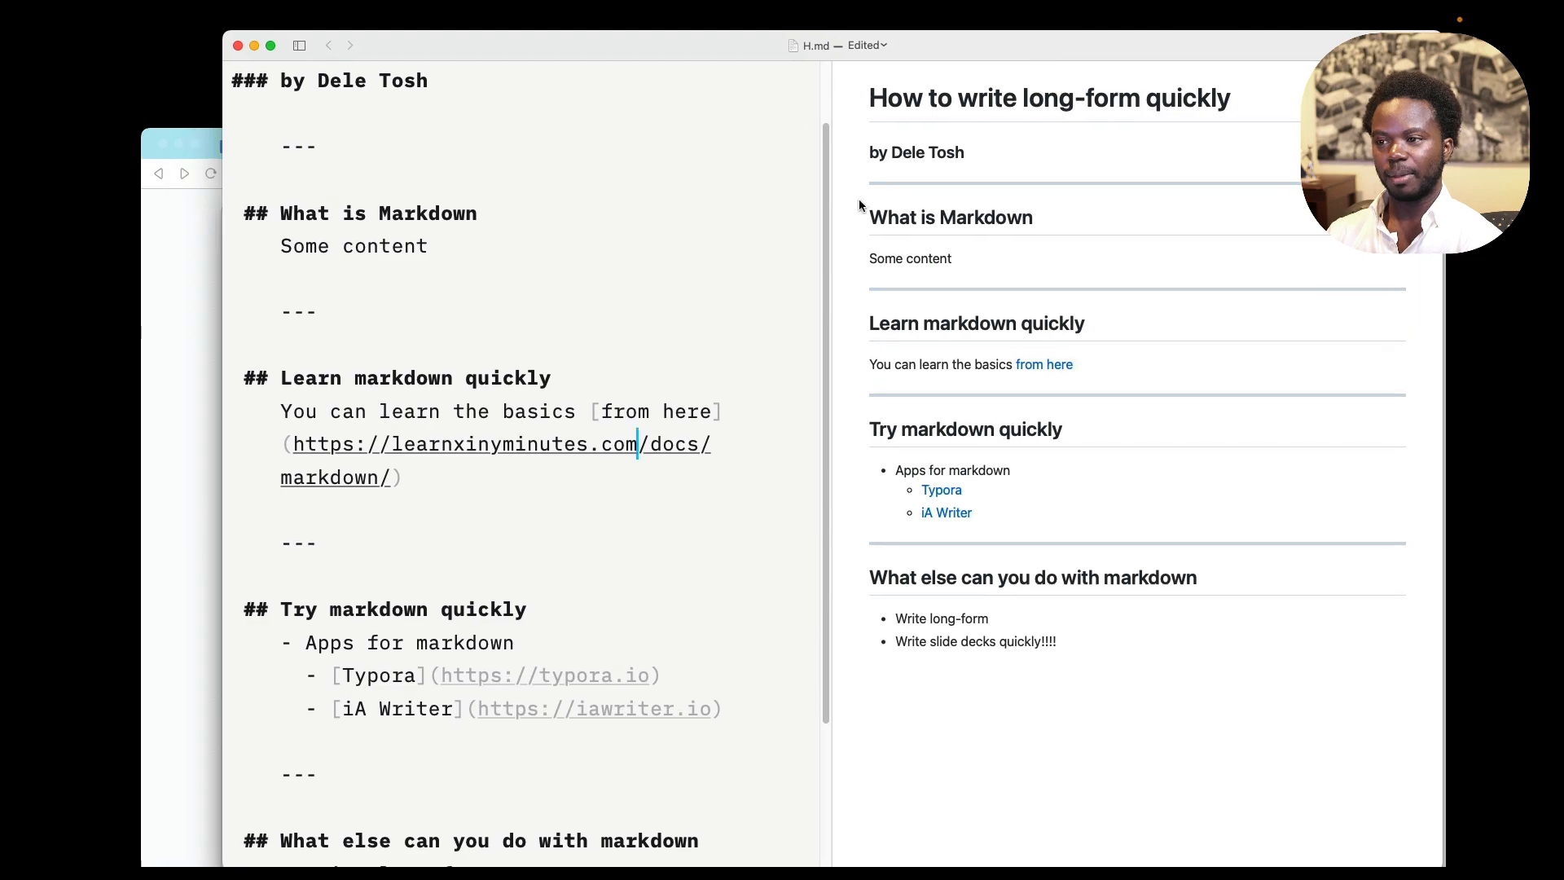